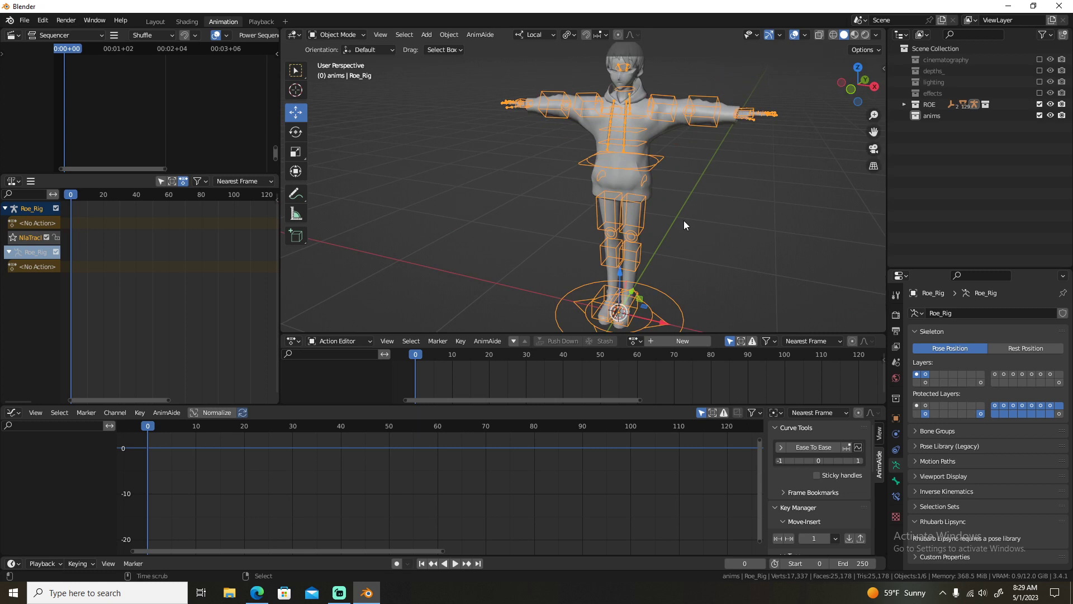
Deselect the character rig and show the Anim Offset tools in the viewport sidebar.
{"action": "left_click", "coordinate": [683, 220]}
{"action": "middle_click_drag", "start_coordinate": [683, 220], "coordinate": [676, 195]}
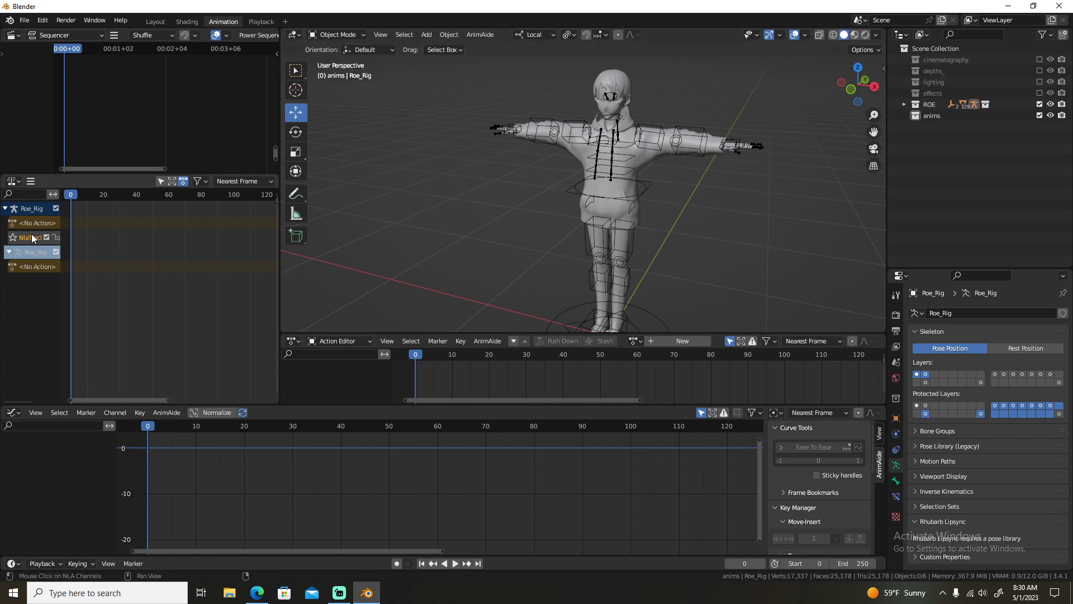
{"action": "key", "text": "n"}
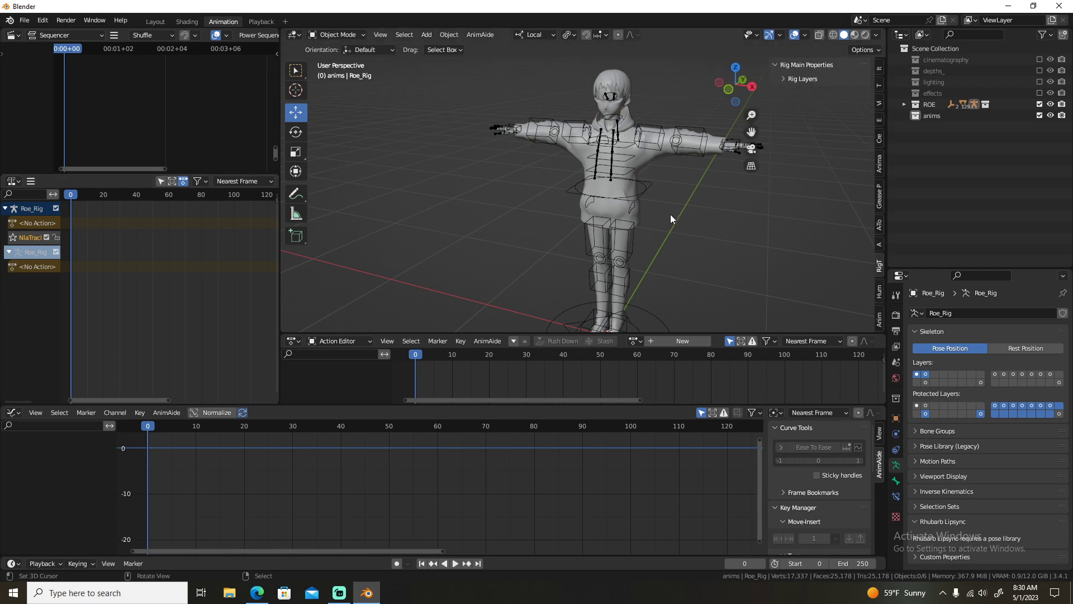
{"action": "left_click", "coordinate": [880, 318]}
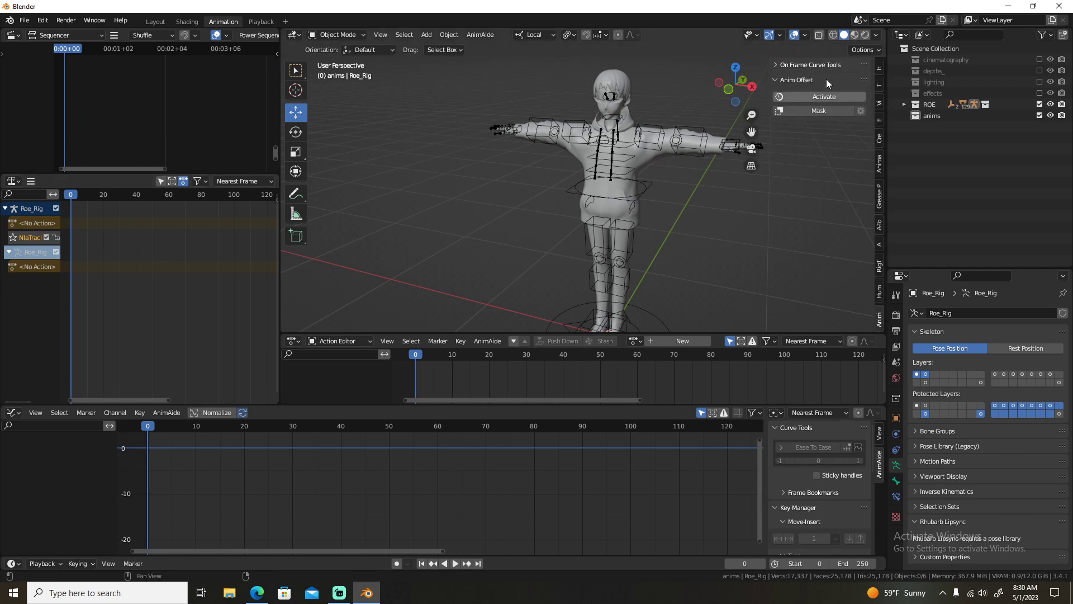
Look through the AnimAide menus of the animation editors and collapse the Key Manager and Anim Offset sections.
{"action": "left_click", "coordinate": [480, 35]}
{"action": "left_click", "coordinate": [488, 340]}
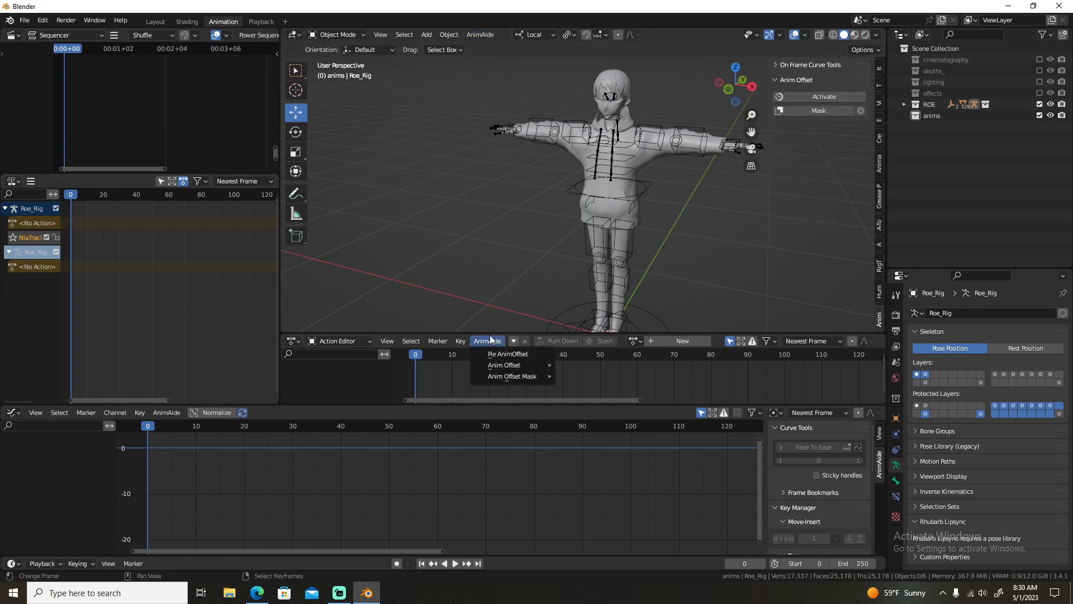
{"action": "left_click", "coordinate": [159, 418]}
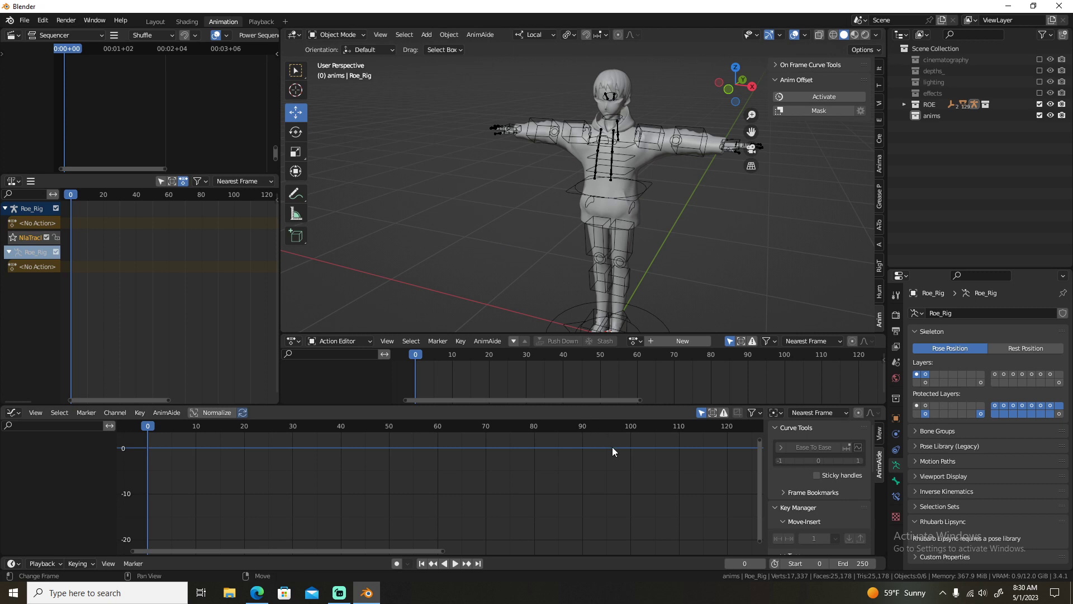
{"action": "left_click", "coordinate": [804, 506]}
{"action": "left_click", "coordinate": [797, 523]}
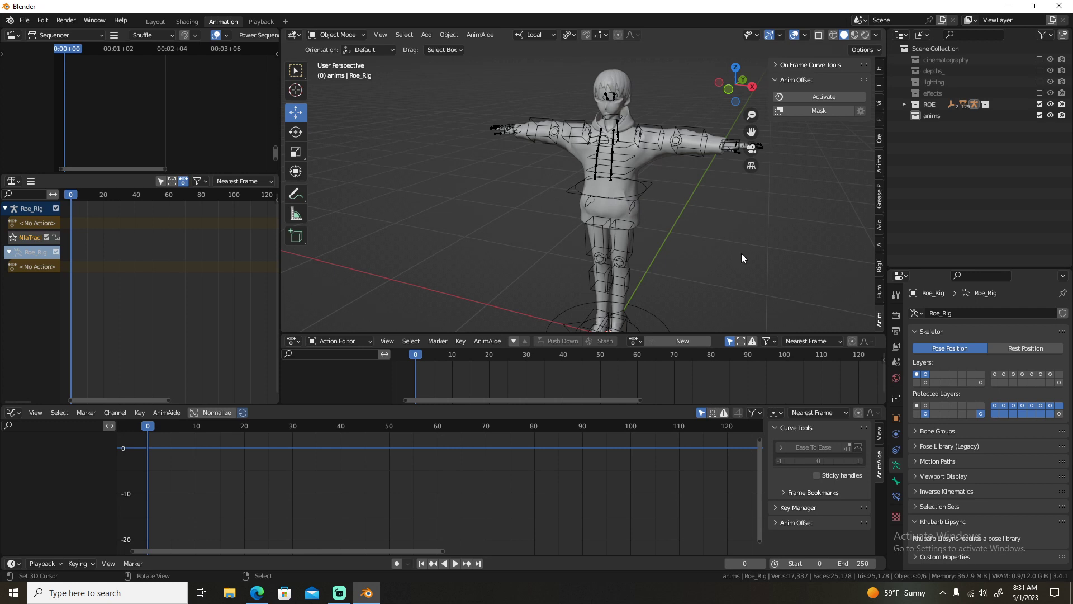
Add the looking action as a strip on the rig's NLA track at frame 0, with an empty track above it.
{"action": "left_click", "coordinate": [930, 115]}
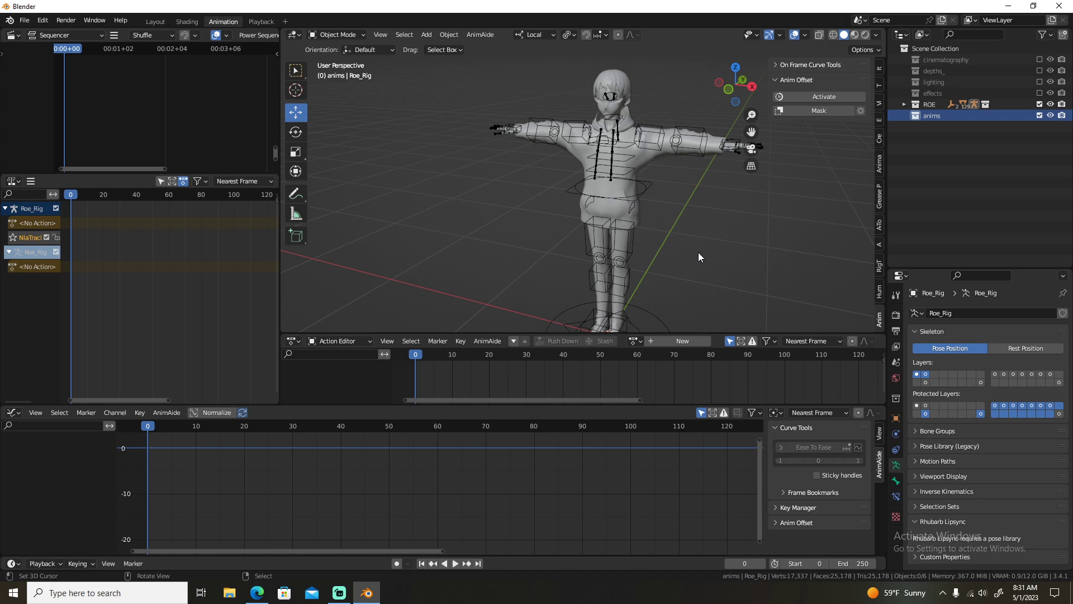
{"action": "middle_click_drag", "start_coordinate": [635, 230], "coordinate": [565, 220]}
{"action": "key", "text": "shift+a"}
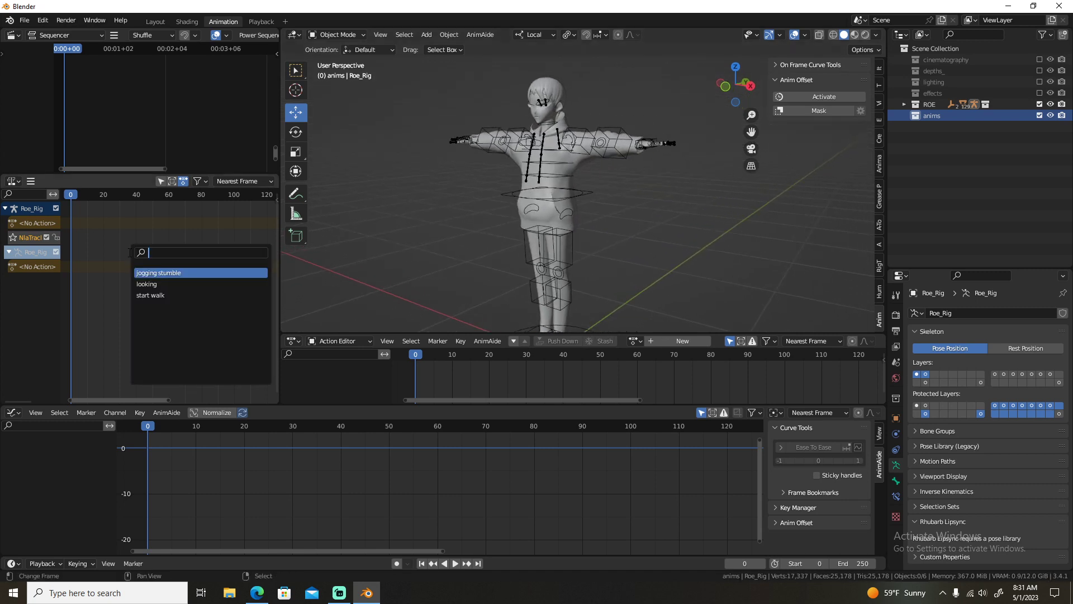
{"action": "left_click", "coordinate": [146, 284]}
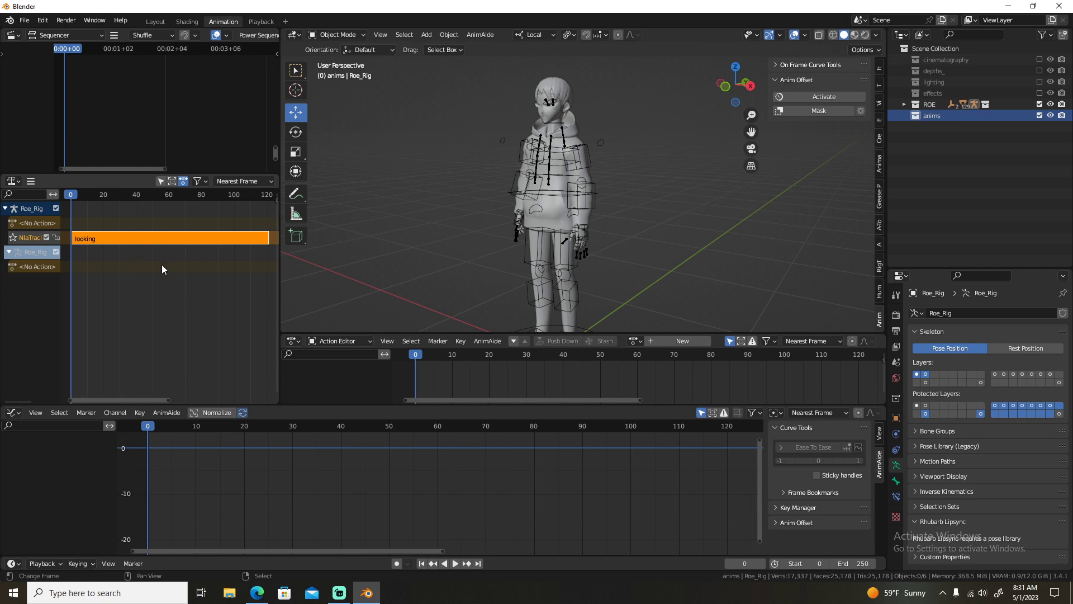
{"action": "left_click", "coordinate": [162, 264]}
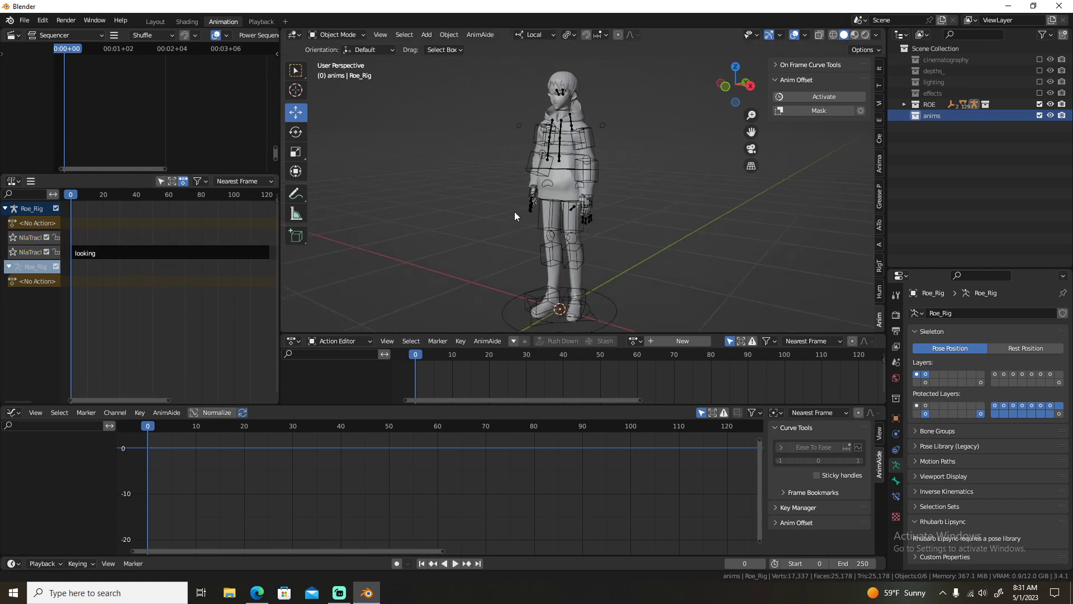
Close the viewport sidebar and turn off the bones overlay so only the character mesh is displayed.
{"action": "key", "text": "n"}
{"action": "middle_click_drag", "start_coordinate": [531, 215], "coordinate": [600, 226]}
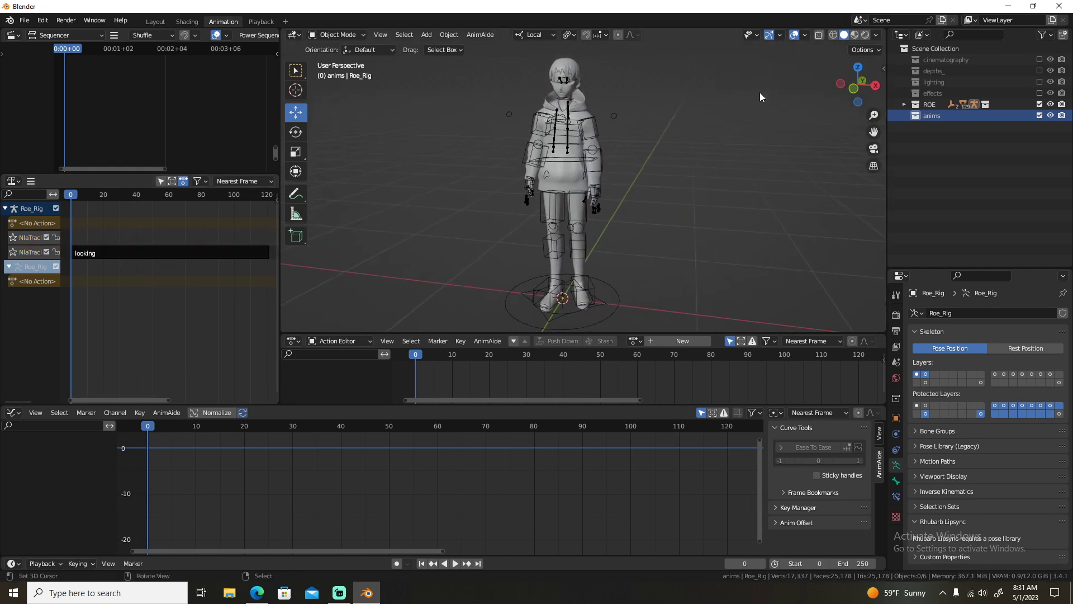
{"action": "left_click", "coordinate": [806, 35]}
{"action": "left_click", "coordinate": [826, 165]}
{"action": "middle_click_drag", "start_coordinate": [670, 213], "coordinate": [618, 229]}
Play and scrub the looking animation, stopping at frame 80.
{"action": "key", "text": "space"}
{"action": "key", "text": "space"}
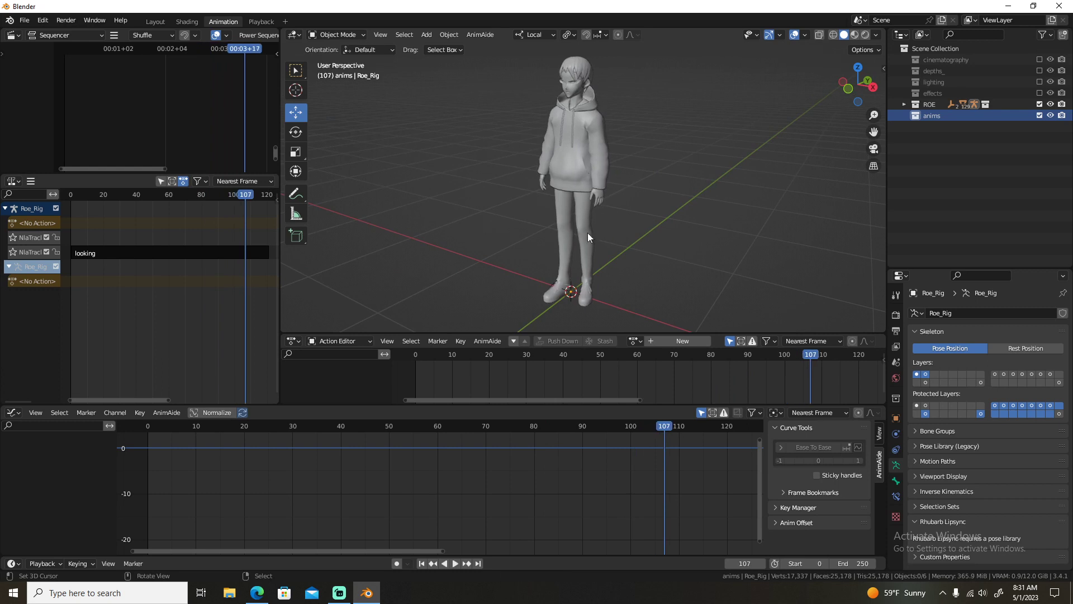
{"action": "key", "text": "shift+ctrl+space"}
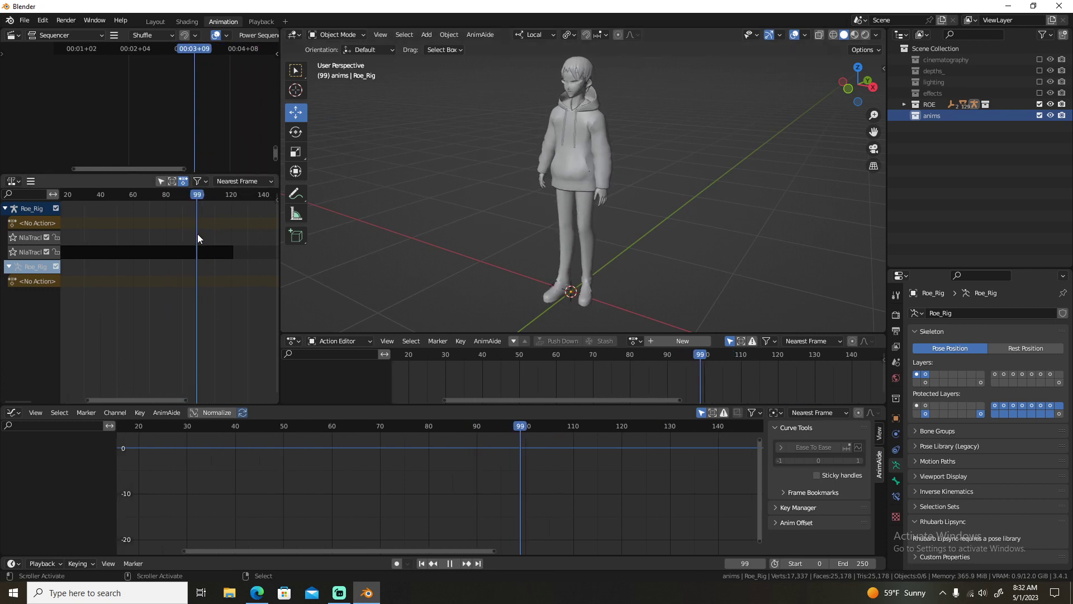
{"action": "mouse_move", "coordinate": [156, 239]}
{"action": "left_mouse_down"}
{"action": "mouse_move", "coordinate": [180, 239]}
{"action": "mouse_move", "coordinate": [166, 238]}
{"action": "left_mouse_up"}
{"action": "key", "text": "space"}
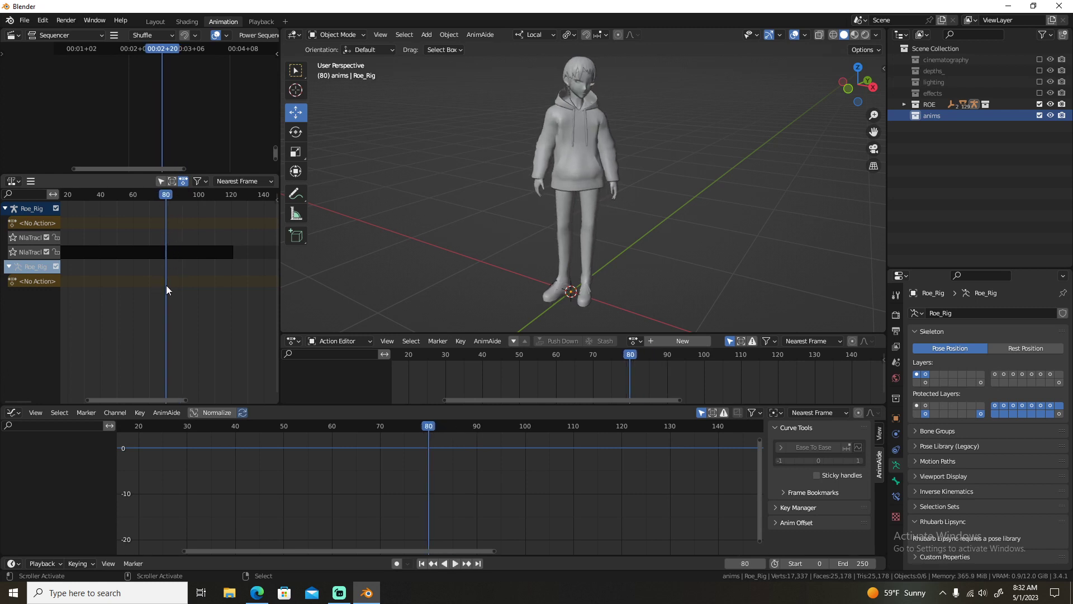
Add the start walk action as a strip on the upper NLA track at frame 80.
{"action": "left_click", "coordinate": [25, 239]}
{"action": "key", "text": "shift+a"}
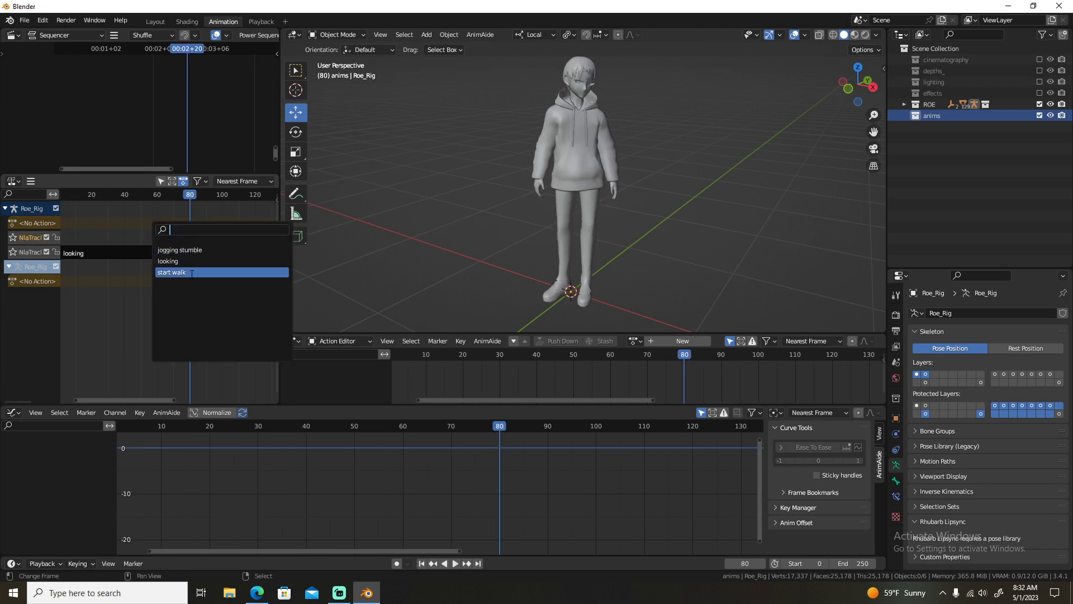
{"action": "left_click", "coordinate": [192, 272]}
{"action": "key", "text": "n"}
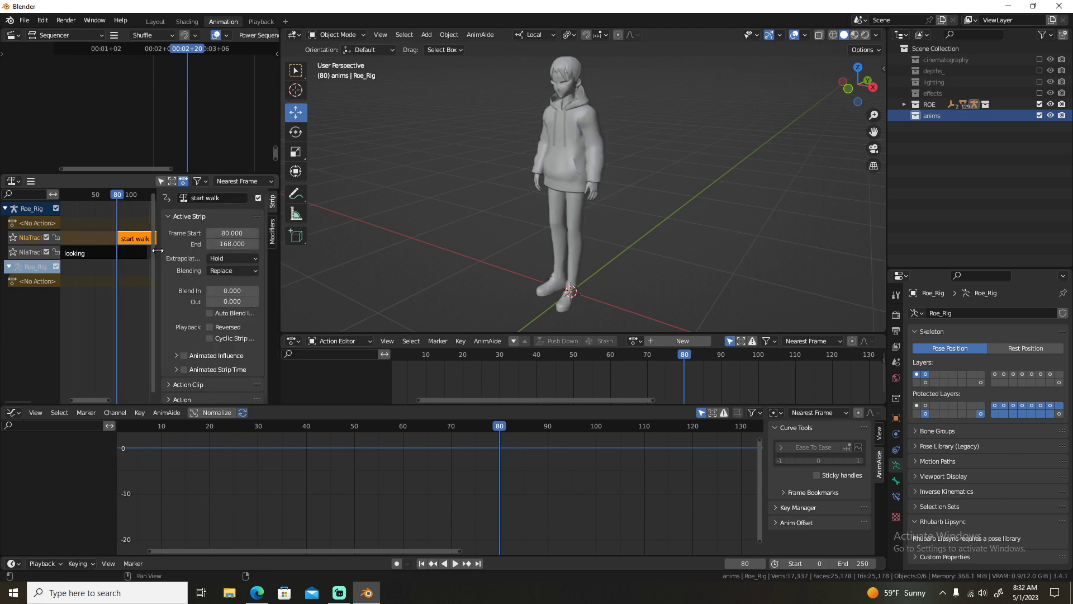
{"action": "key", "text": "n"}
{"action": "middle_click_drag", "start_coordinate": [200, 237], "coordinate": [117, 274], "text": "ctrl"}
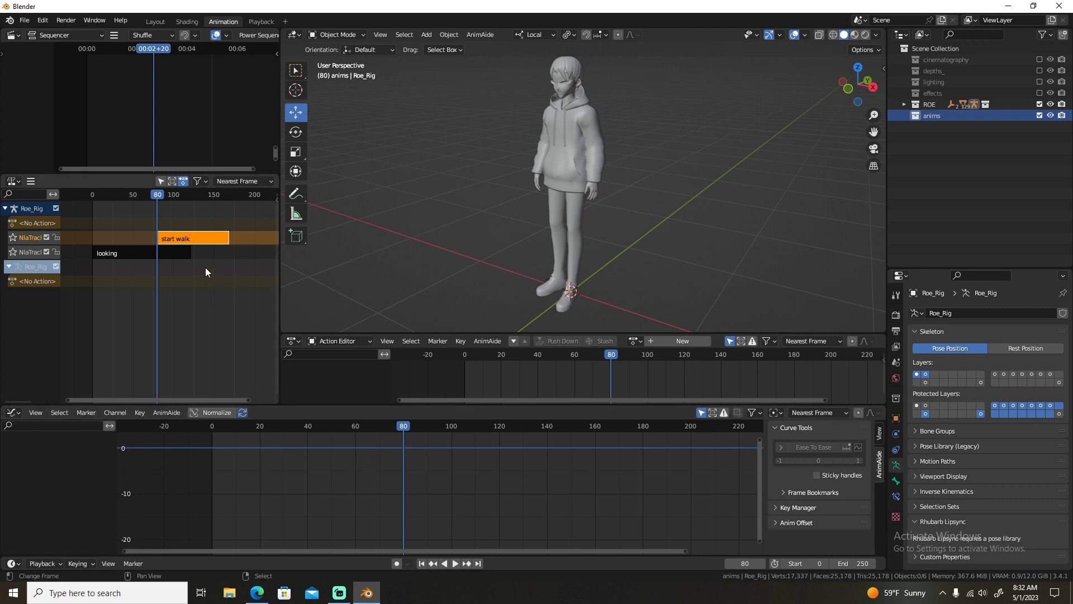
Set the start walk strip's extrapolation to Hold Forward.
{"action": "key", "text": "n"}
{"action": "left_click", "coordinate": [229, 257]}
{"action": "key", "text": "n"}
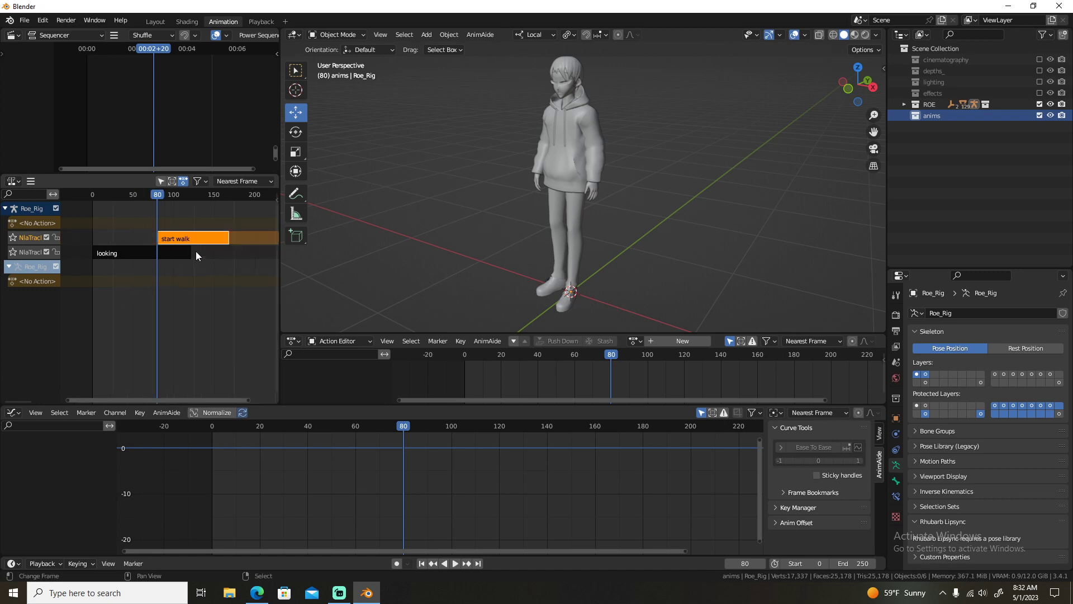
Select both NLA strips, leave only start walk selected, and show the viewport sidebar again.
{"action": "key", "text": "n"}
{"action": "key", "text": "n"}
{"action": "left_click_drag", "start_coordinate": [183, 214], "coordinate": [183, 286]}
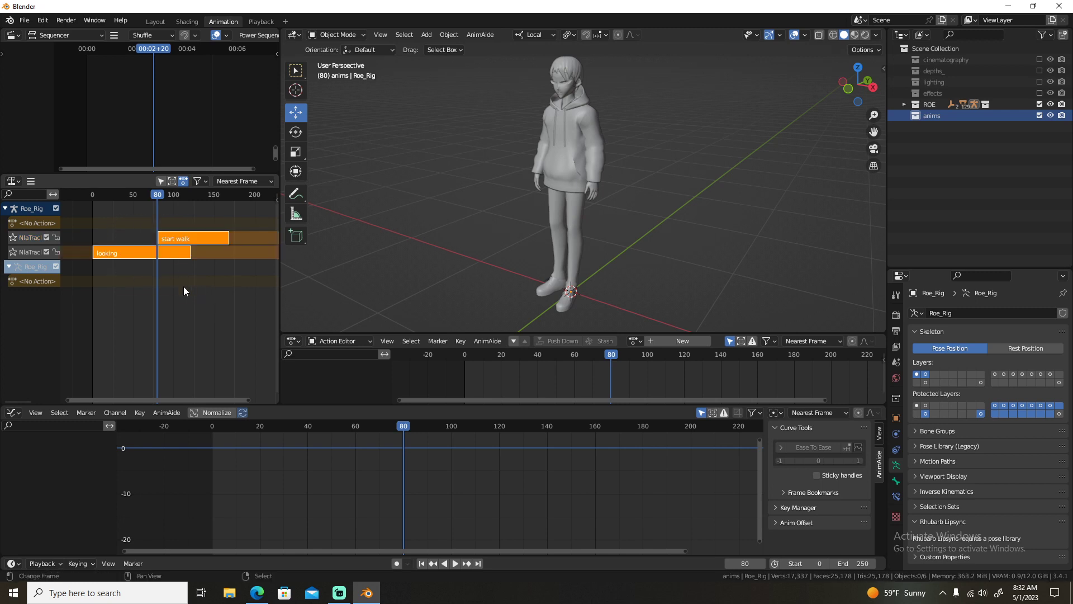
{"action": "left_click", "coordinate": [180, 253]}
{"action": "key", "text": "ctrl+i"}
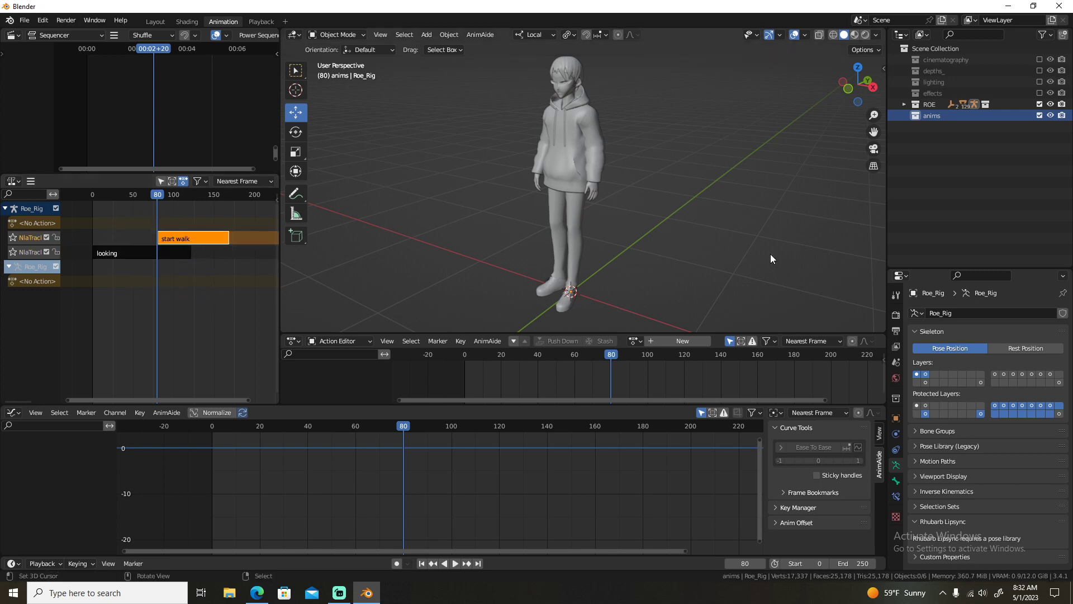
{"action": "key", "text": "n"}
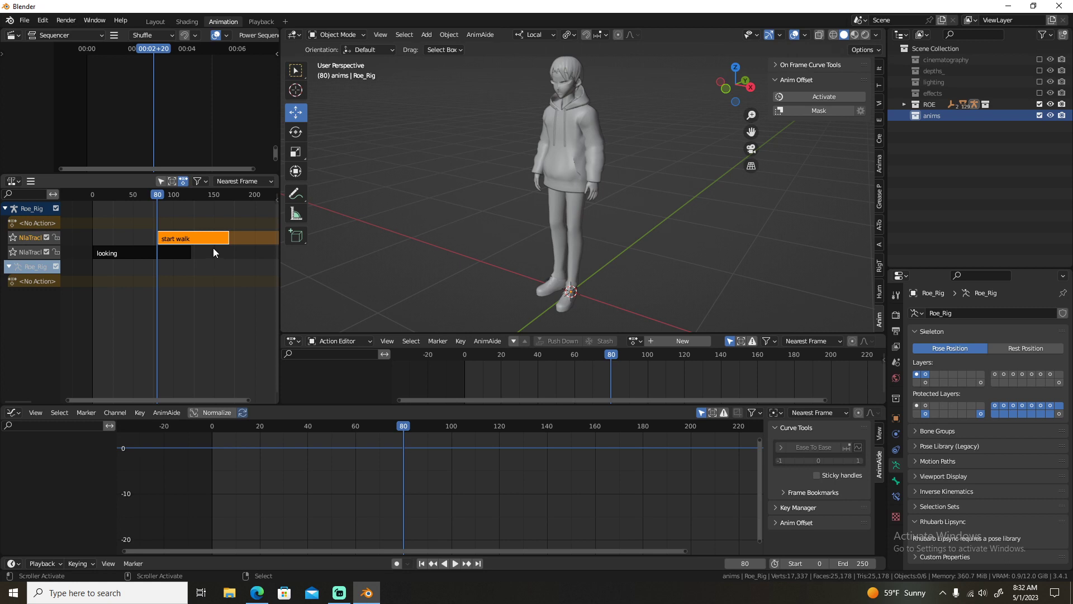
Play and scrub the transition from the looking strip to the start walk strip around frame 80 in right view.
{"action": "key", "text": "space"}
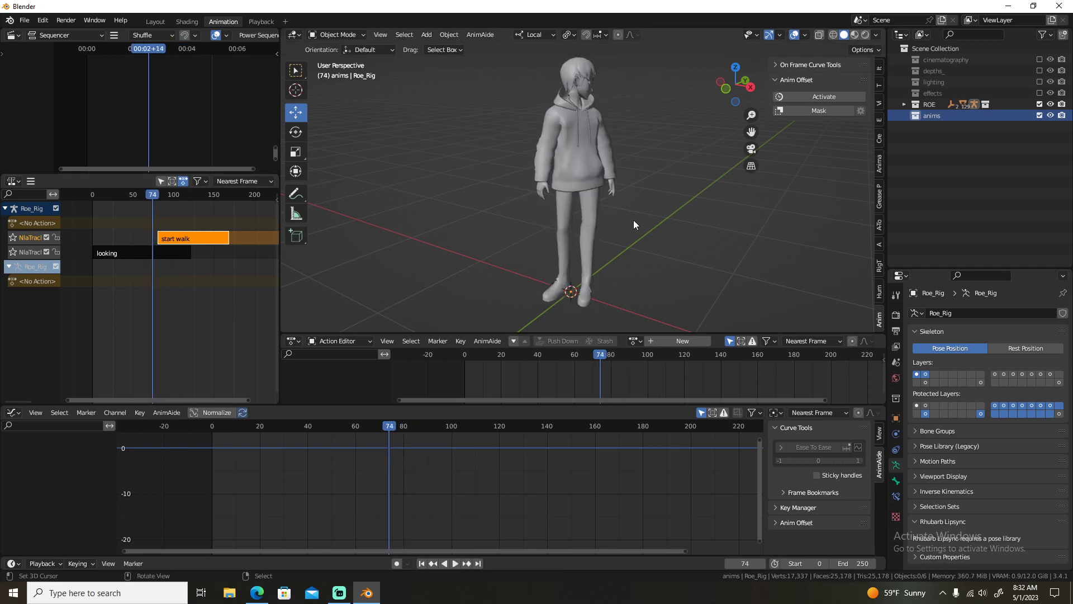
{"action": "middle_click_drag", "start_coordinate": [632, 219], "coordinate": [621, 230]}
{"action": "key", "text": "KP_3"}
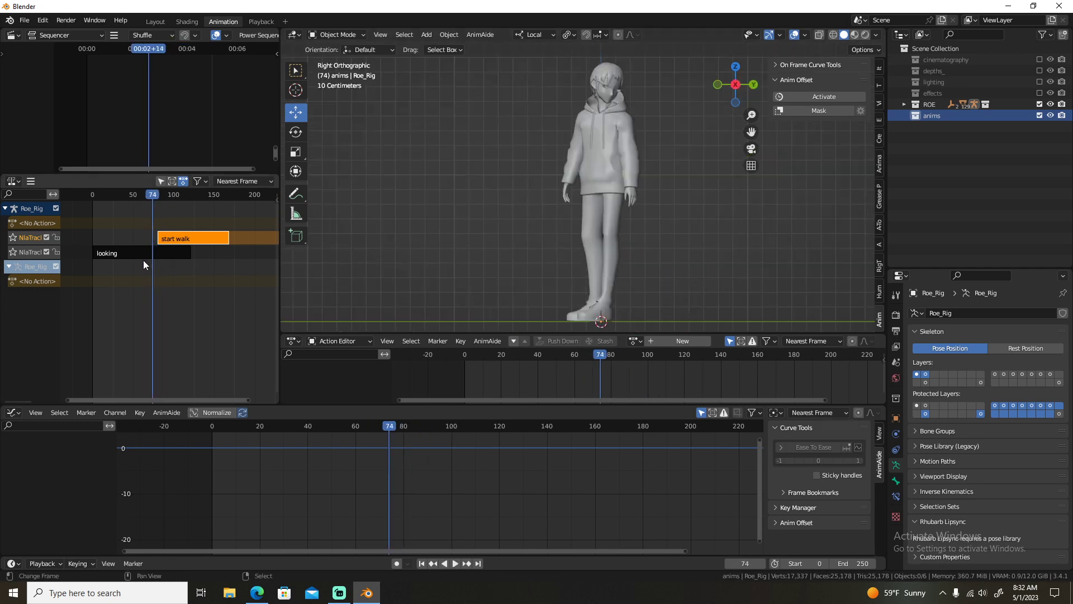
{"action": "key", "text": "space"}
{"action": "mouse_move", "coordinate": [165, 261]}
{"action": "left_mouse_down"}
{"action": "mouse_move", "coordinate": [142, 261]}
{"action": "mouse_move", "coordinate": [162, 258]}
{"action": "left_mouse_up"}
{"action": "scroll", "coordinate": [143, 250], "scroll_direction": "up", "scroll_amount": 4}
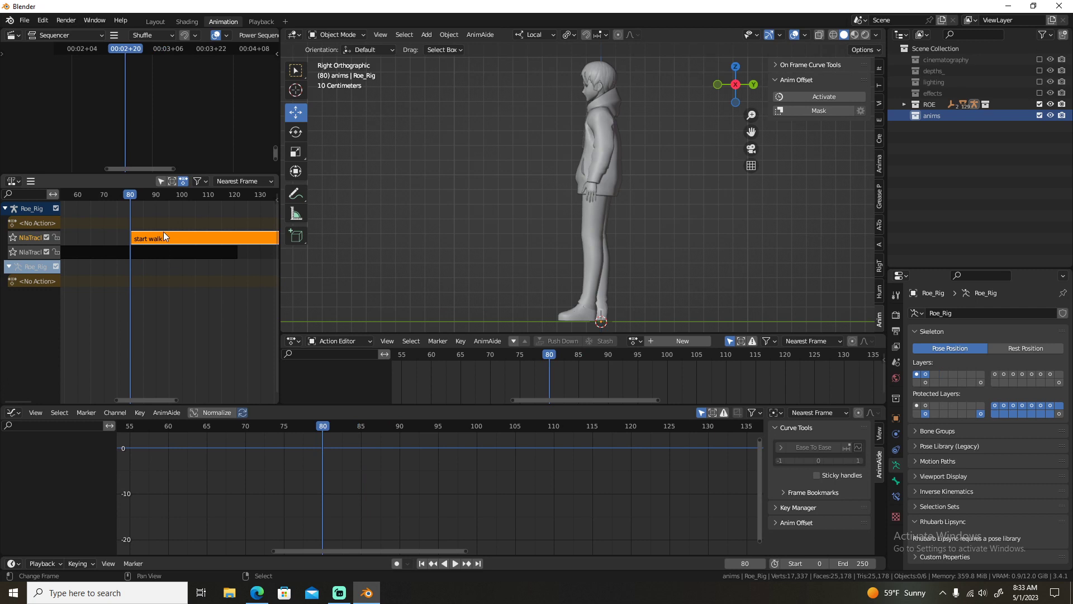
{"action": "key", "text": "space"}
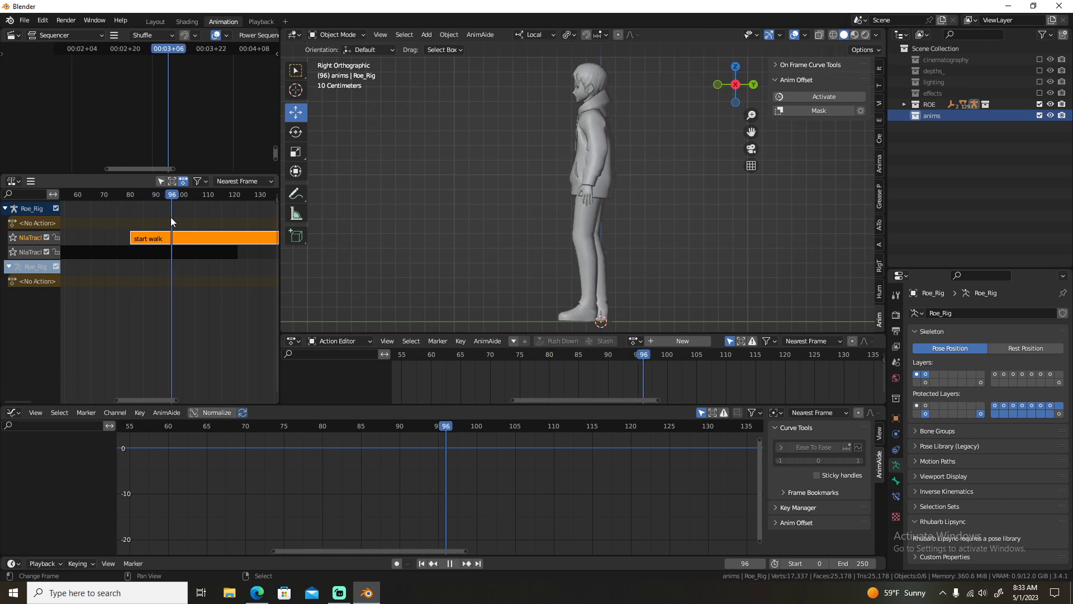
{"action": "key", "text": "space"}
Set the start walk strip's Blend In to 16 and play through the transition.
{"action": "key", "text": "n"}
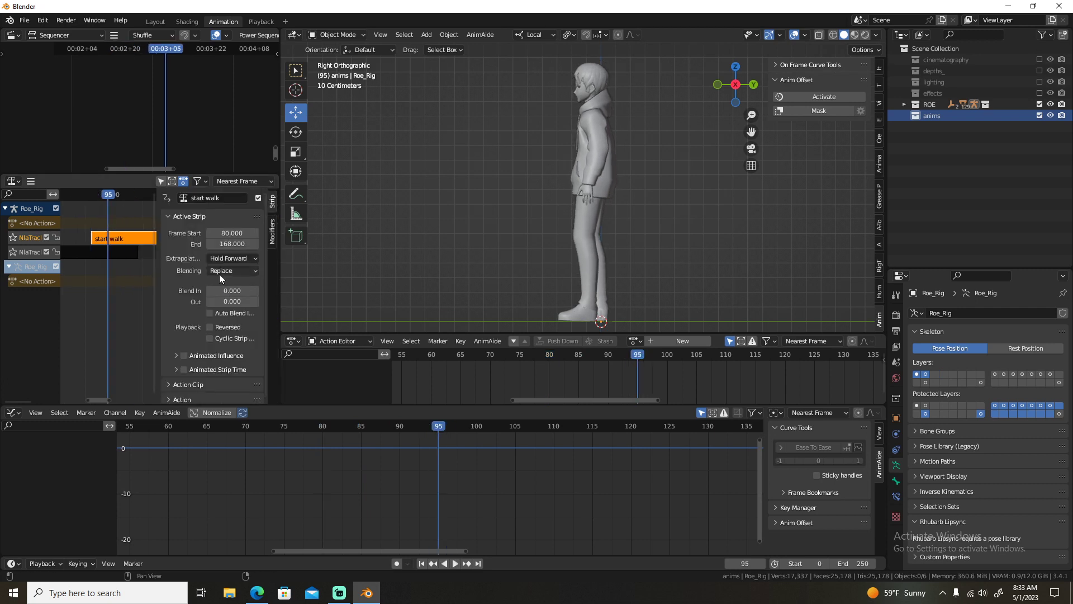
{"action": "left_click", "coordinate": [233, 291]}
{"action": "type", "text": "16"}
{"action": "key", "text": "Return"}
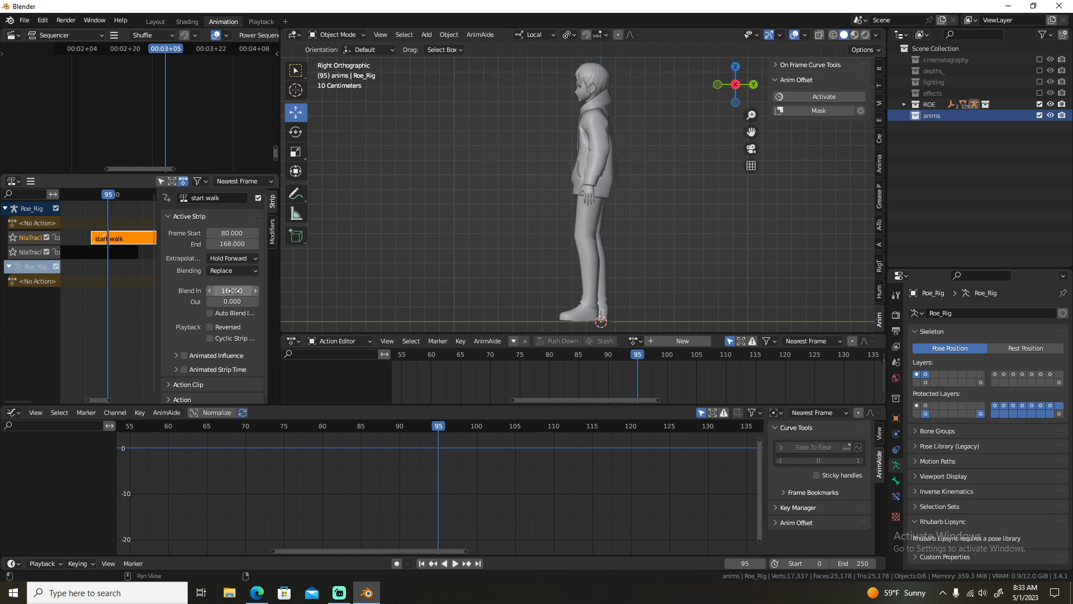
{"action": "key", "text": "n"}
{"action": "key", "text": "space"}
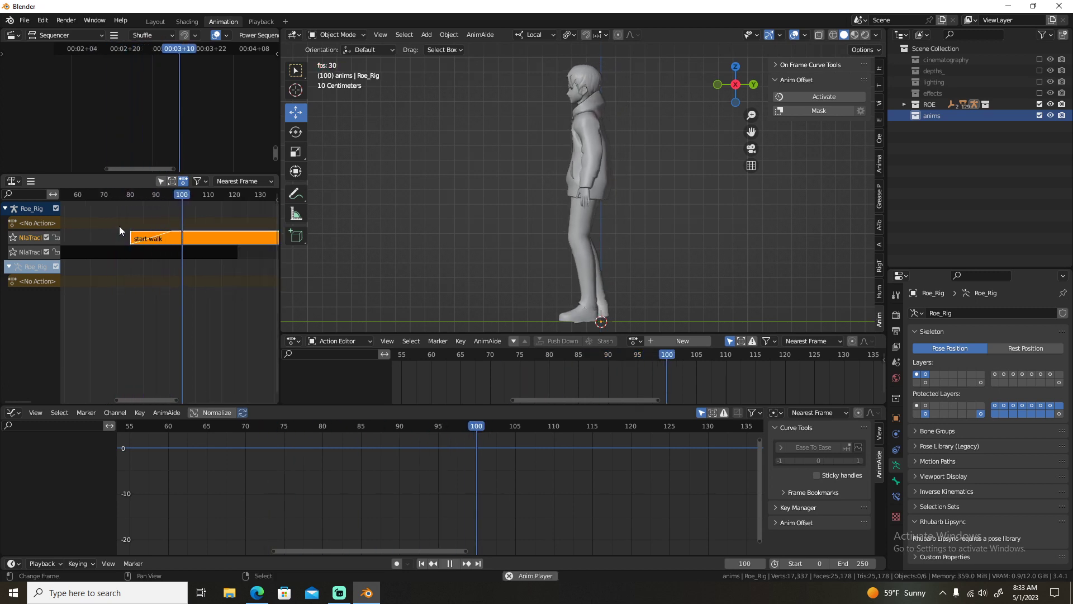
{"action": "left_click_drag", "start_coordinate": [119, 225], "coordinate": [175, 246]}
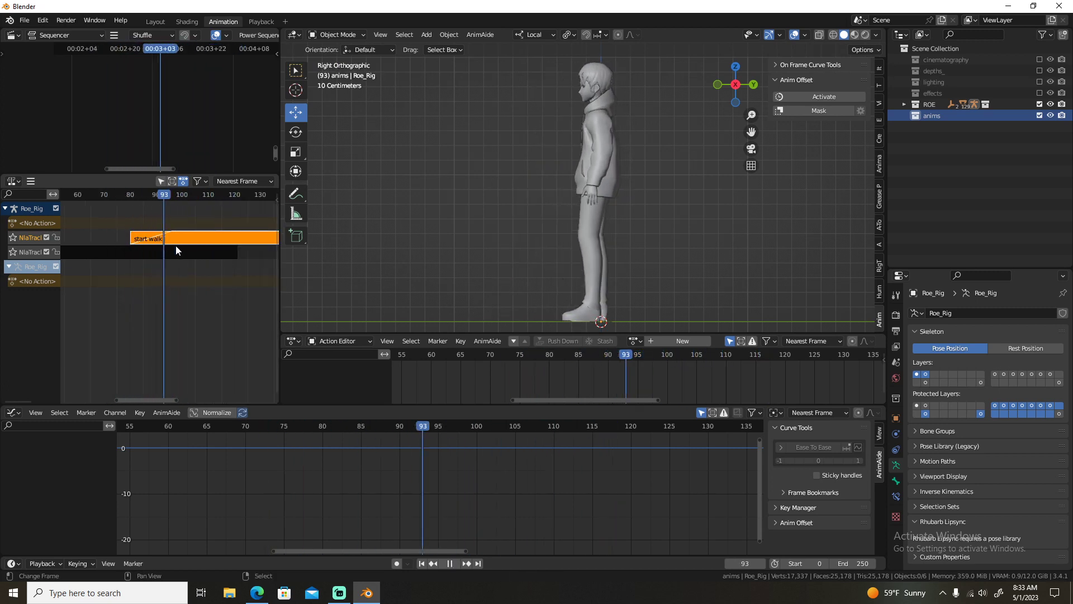
Reset the start walk strip's Blend In to 0 and play the unblended transition from frame 80.
{"action": "key", "text": "n"}
{"action": "left_click", "coordinate": [227, 290]}
{"action": "key", "text": "Return"}
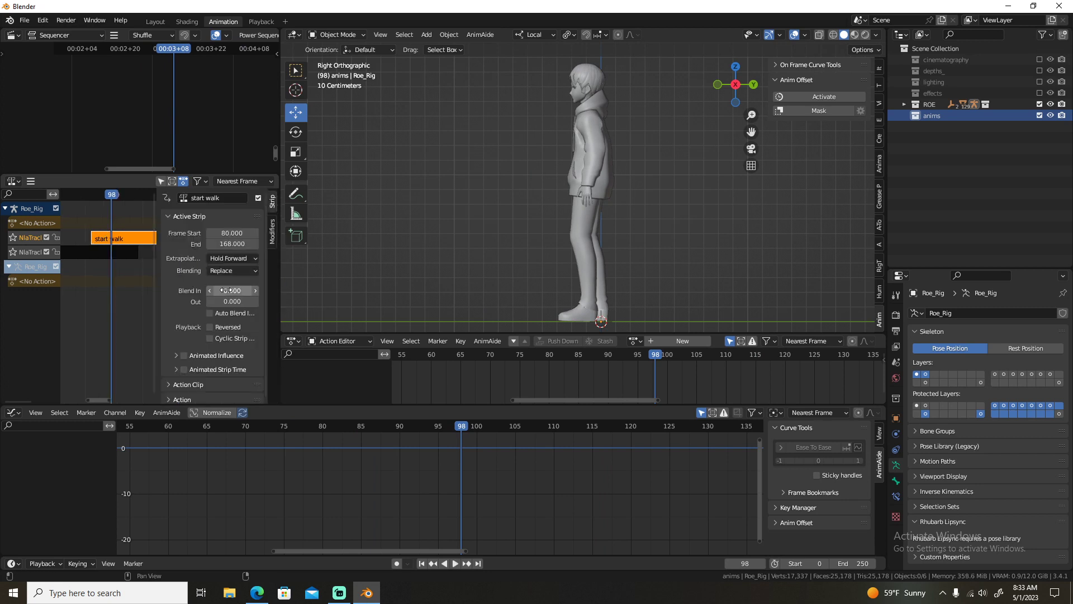
{"action": "key", "text": "n"}
{"action": "left_click", "coordinate": [129, 218]}
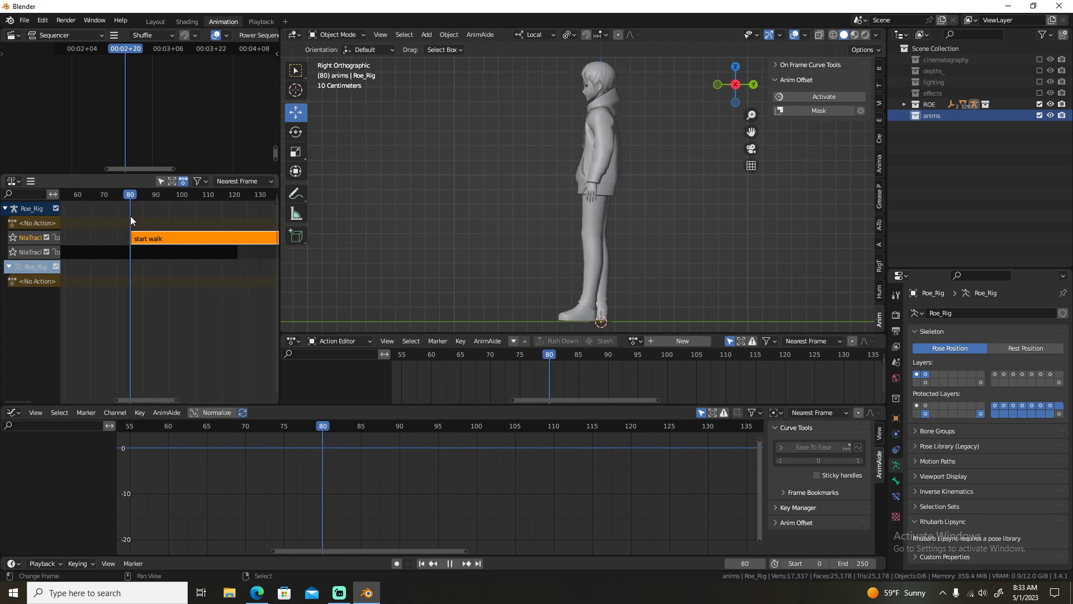
{"action": "key", "text": "space"}
{"action": "key", "text": "space"}
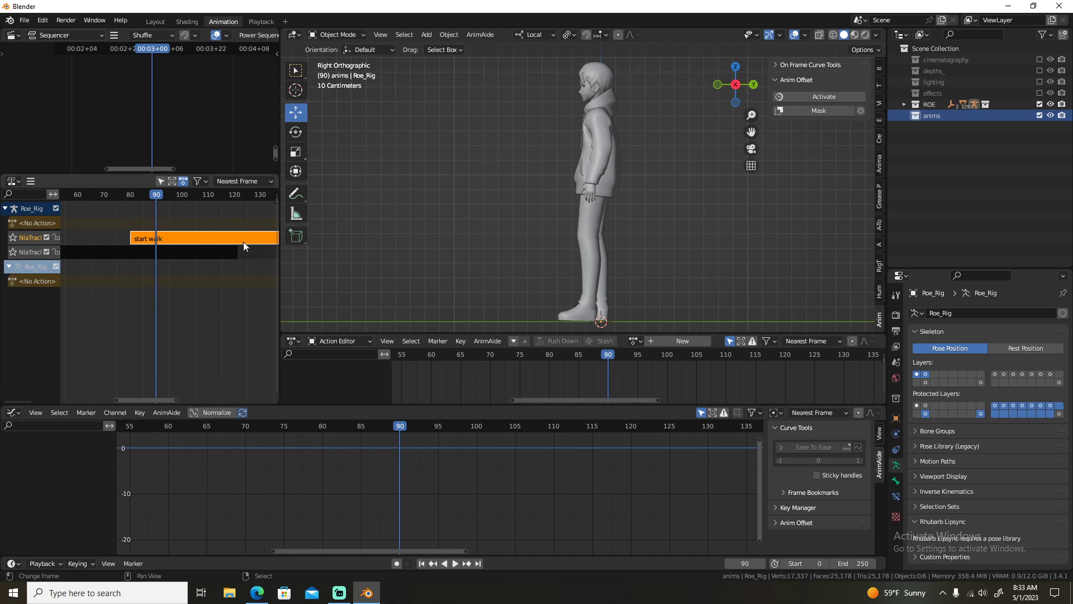
Move the start walk strip 12 frames earlier, then split it at frame 80 and remove the part before that frame.
{"action": "left_click_drag", "start_coordinate": [243, 242], "coordinate": [210, 239]}
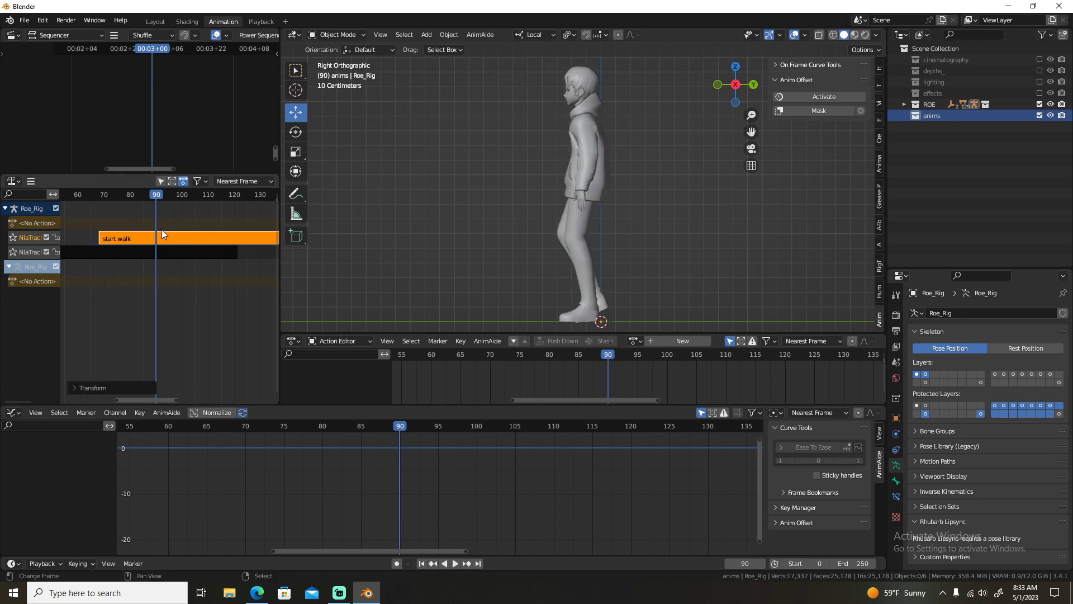
{"action": "left_click", "coordinate": [129, 221]}
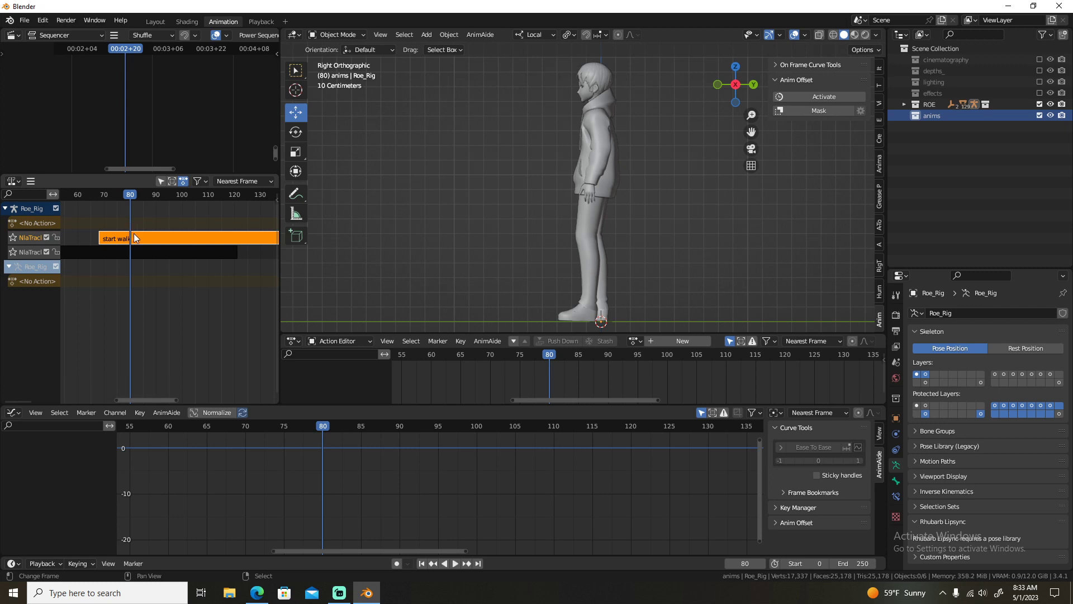
{"action": "left_click", "coordinate": [115, 239]}
{"action": "left_click", "coordinate": [158, 236]}
Set the Blend In of the start walk.001 strip beginning at frame 80 to 12.
{"action": "key", "text": "n"}
{"action": "left_click", "coordinate": [233, 290]}
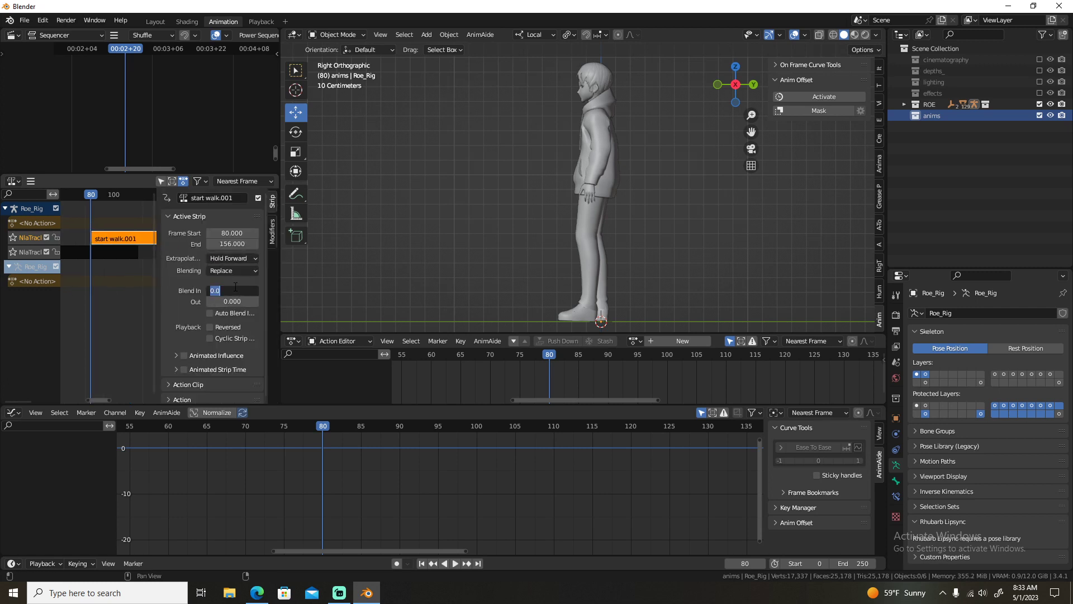
{"action": "type", "text": "12"}
{"action": "key", "text": "Return"}
{"action": "key", "text": "n"}
Scrub back before frame 80 and play the blended transition from the looking strip into the start walk strip.
{"action": "scroll", "coordinate": [208, 304], "scroll_direction": "up", "scroll_amount": 4}
{"action": "left_click_drag", "start_coordinate": [208, 304], "coordinate": [105, 263]}
{"action": "middle_click_drag", "start_coordinate": [425, 201], "coordinate": [605, 221]}
{"action": "key", "text": "space"}
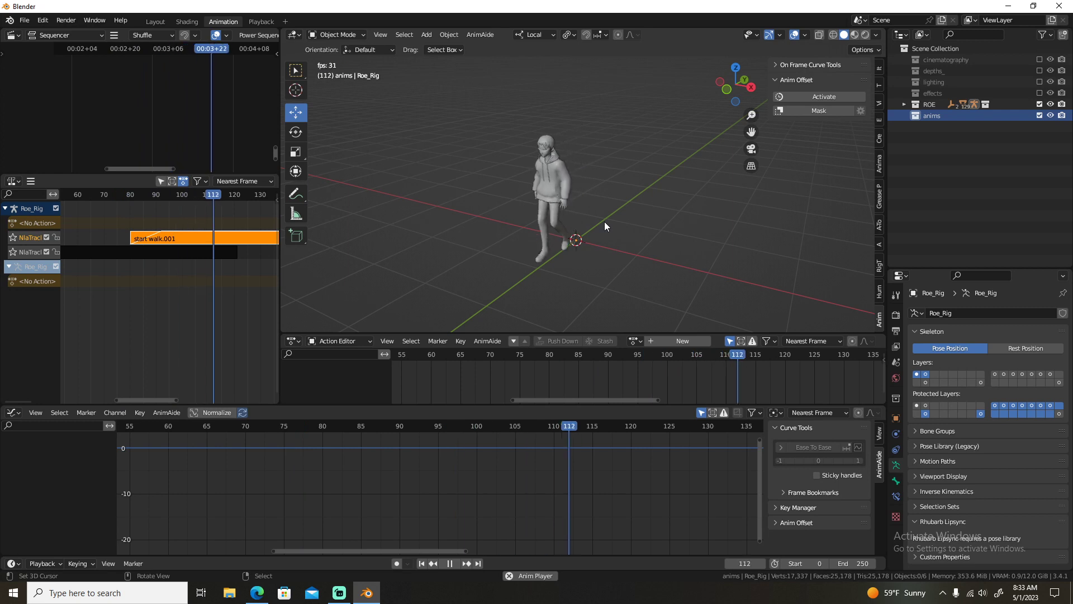
{"action": "key", "text": "space"}
{"action": "key", "text": "KP_Decimal"}
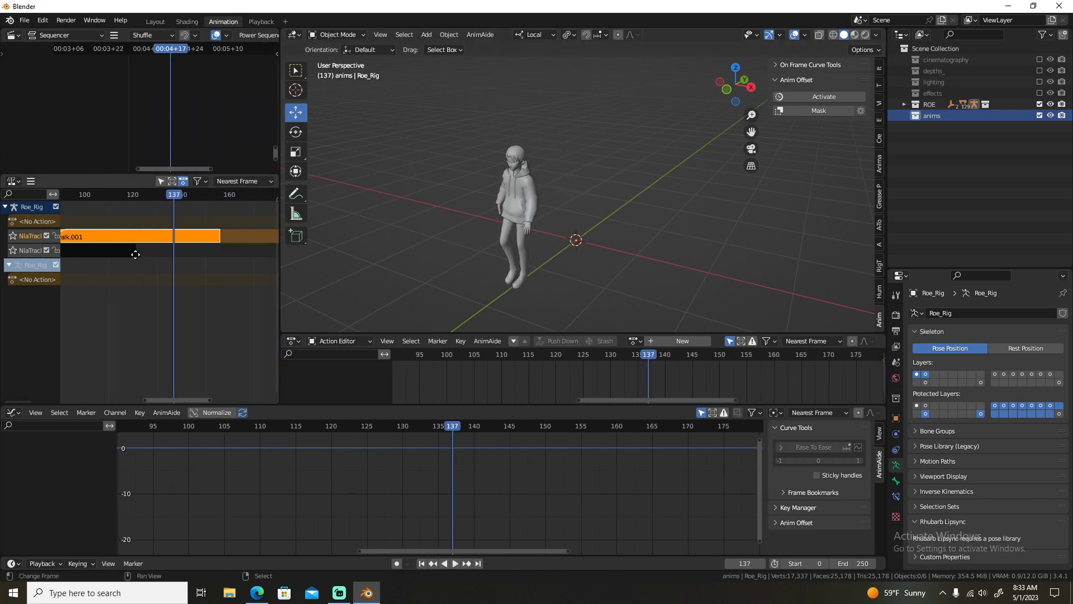
Go to frame 135 and add a new NLA track above the start walk track on Roe_Rig.
{"action": "left_click", "coordinate": [169, 216]}
{"action": "key", "text": "shift+a"}
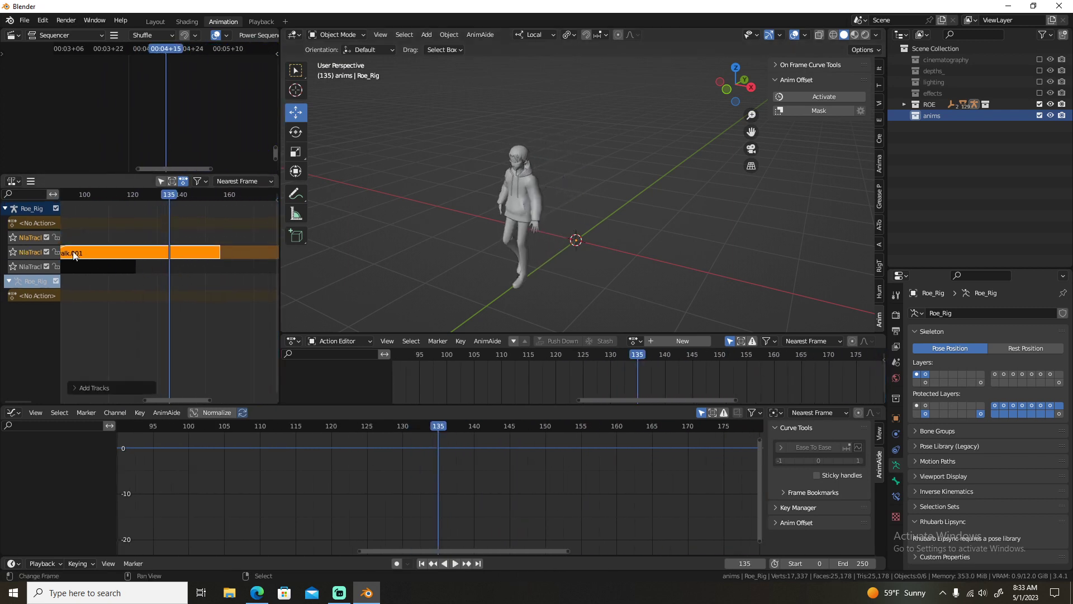
{"action": "left_click", "coordinate": [34, 236]}
{"action": "middle_click_drag", "start_coordinate": [163, 230], "coordinate": [159, 232]}
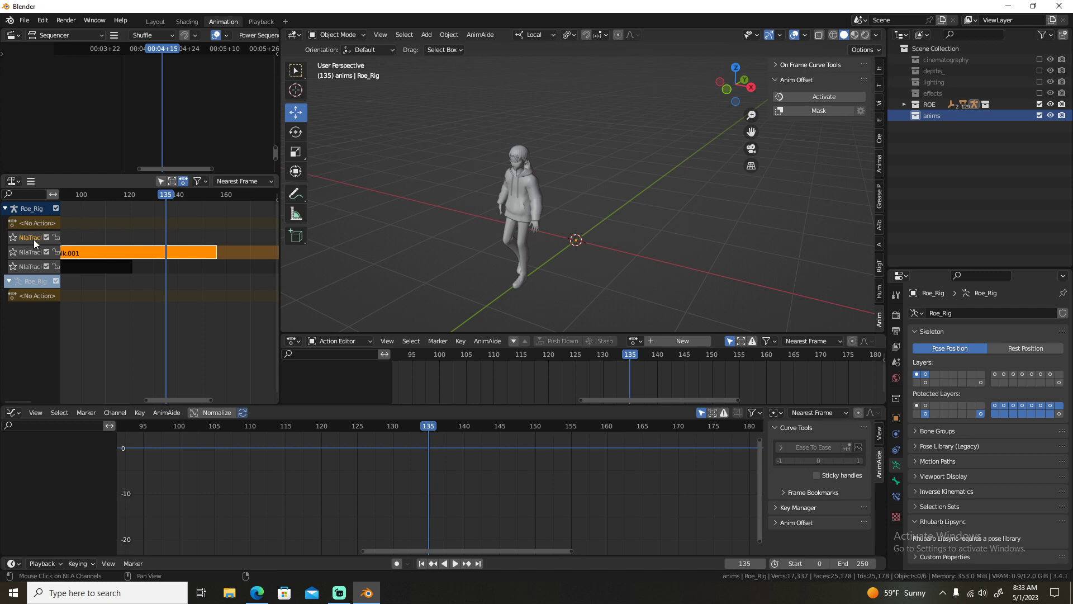
{"action": "left_click", "coordinate": [31, 182]}
{"action": "mouse_move", "coordinate": [62, 216]}
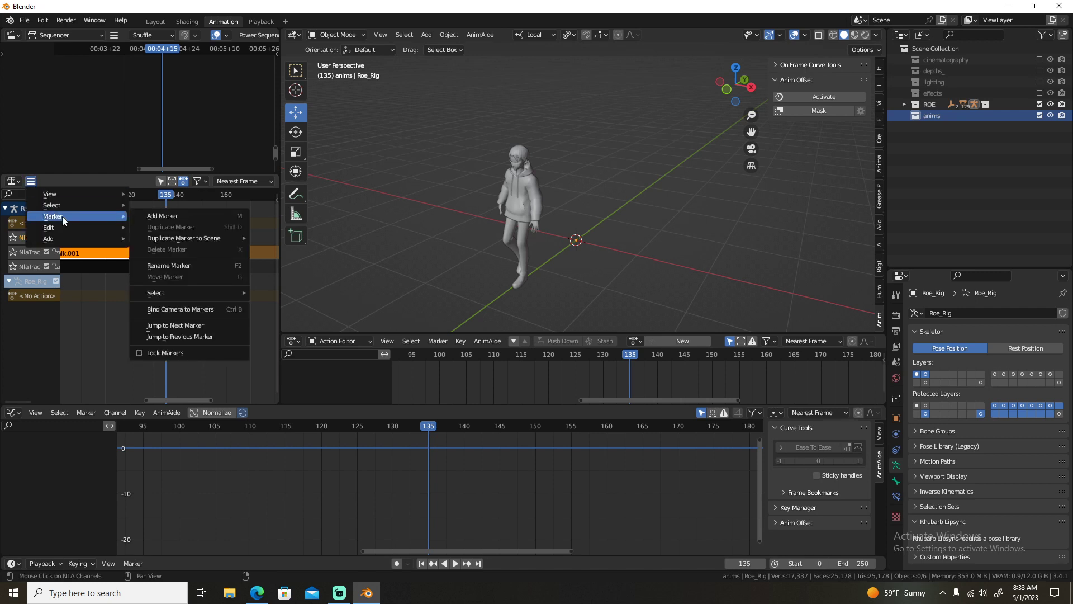
{"action": "mouse_move", "coordinate": [77, 239]}
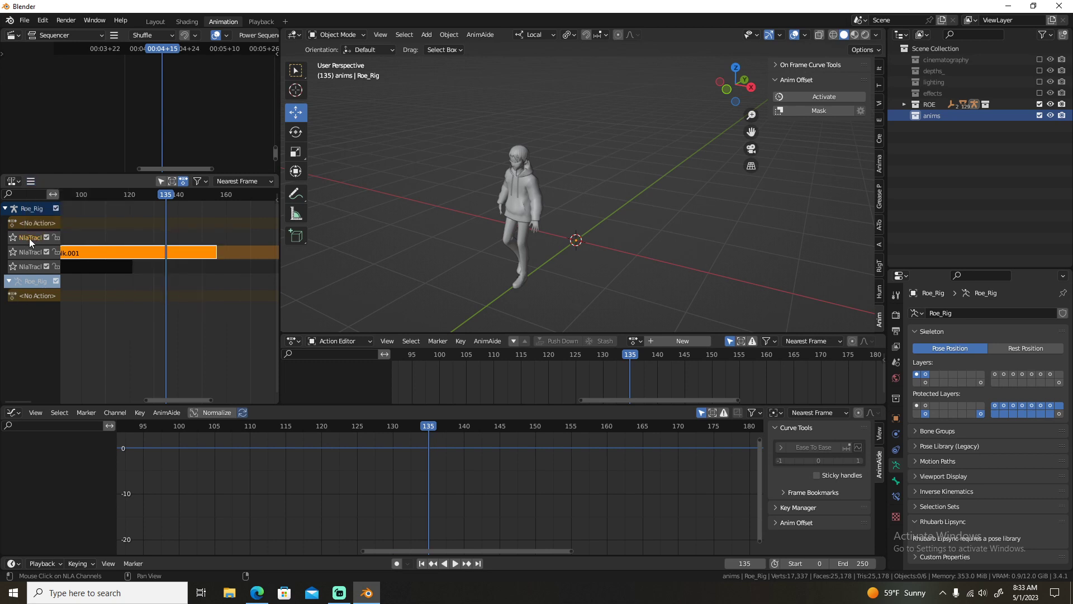
{"action": "key", "text": "shift+a"}
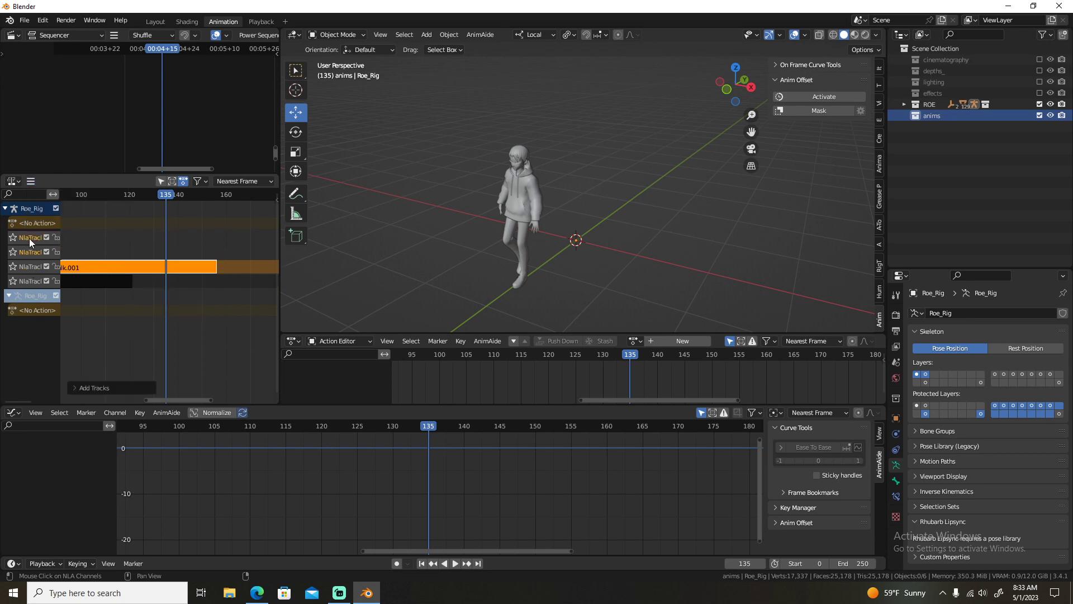
{"action": "key", "text": "ctrl+z"}
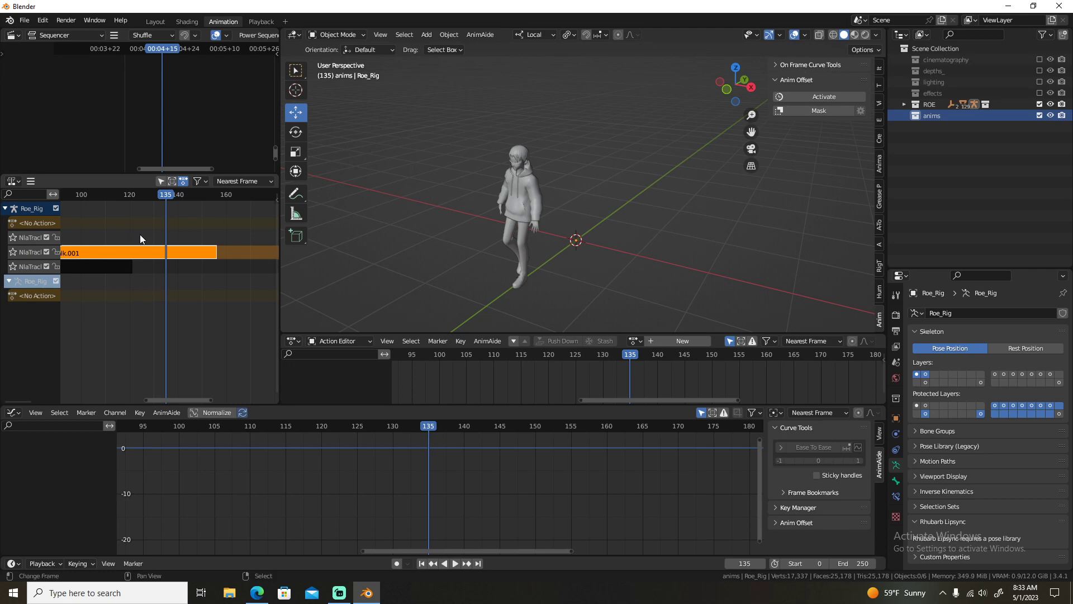
Add the jogging stumble action as a strip at frame 135 on the new empty NLA track.
{"action": "left_click", "coordinate": [32, 237]}
{"action": "key", "text": "ctrl+s"}
{"action": "left_click", "coordinate": [799, 439]}
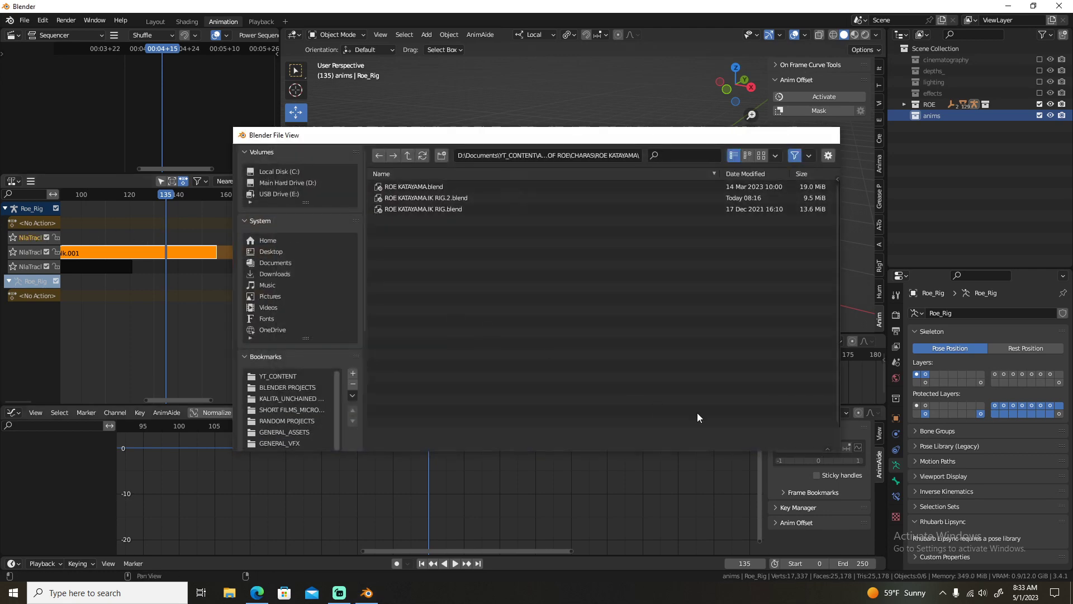
{"action": "key", "text": "shift+a"}
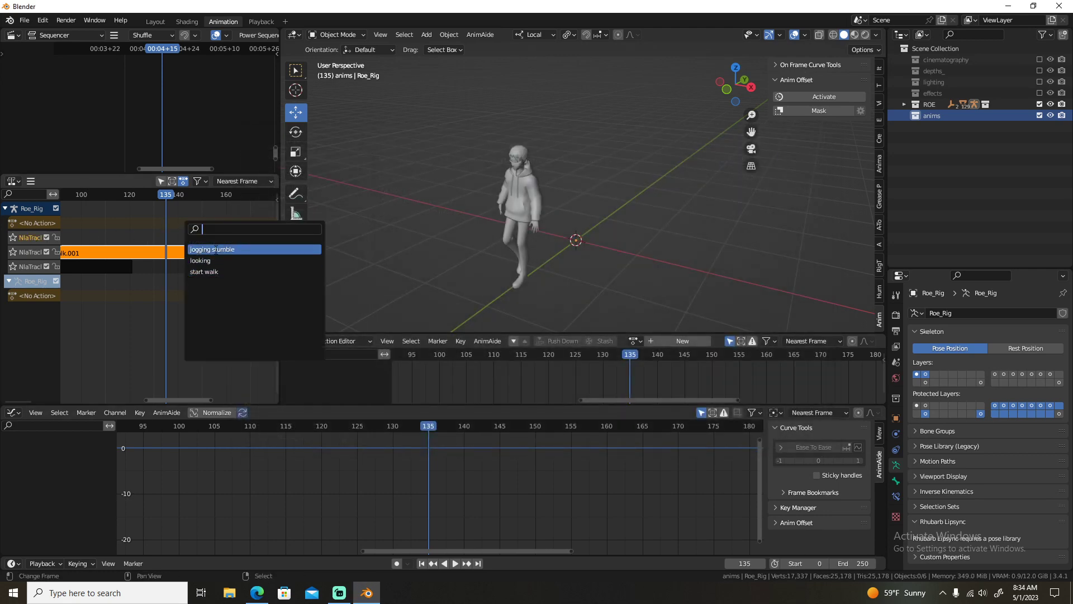
{"action": "left_click", "coordinate": [215, 249]}
{"action": "left_click", "coordinate": [195, 238]}
Set the jogging stumble strip's Extrapolation to Hold Forward.
{"action": "key", "text": "n"}
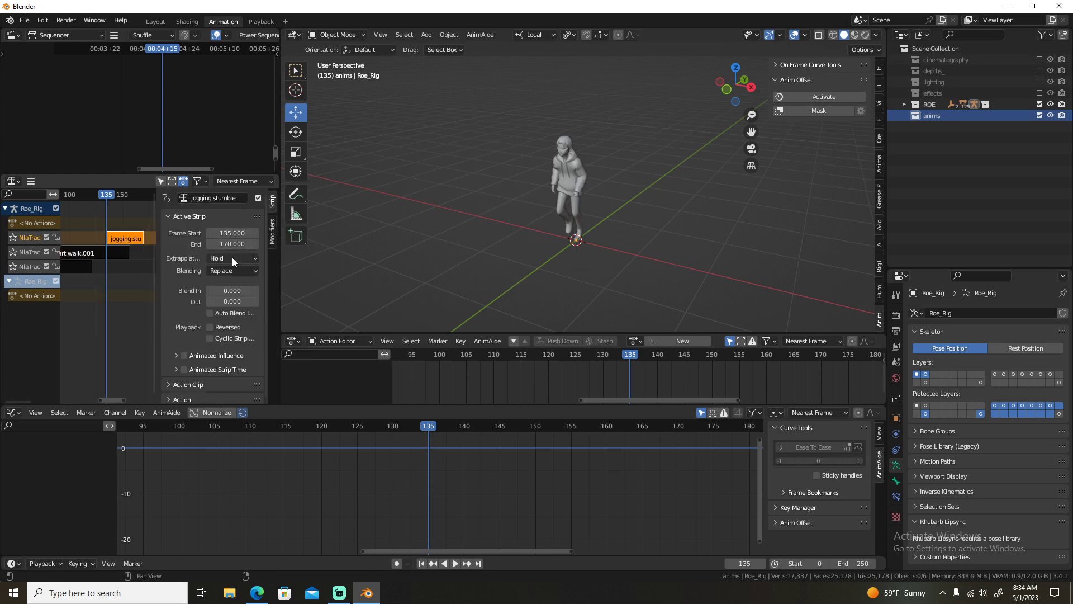
{"action": "left_click", "coordinate": [232, 257]}
{"action": "left_click", "coordinate": [236, 296]}
{"action": "key", "text": "n"}
{"action": "scroll", "coordinate": [216, 239], "scroll_direction": "up", "scroll_amount": 4}
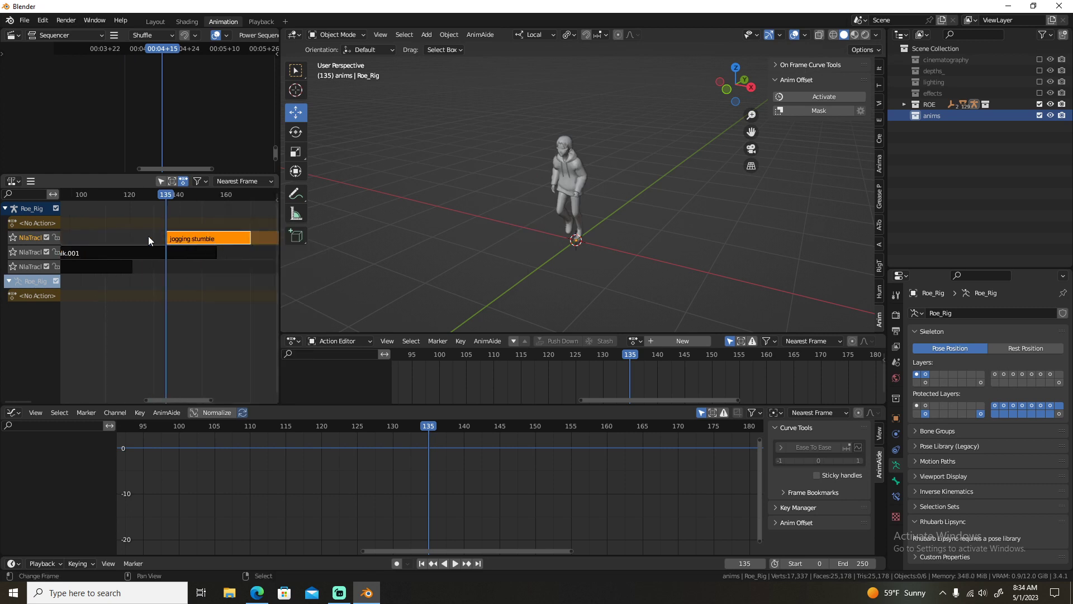
Scrub and play the change from the start walk strip to the jogging stumble strip around frame 135.
{"action": "mouse_move", "coordinate": [149, 236]}
{"action": "left_mouse_down"}
{"action": "mouse_move", "coordinate": [115, 229]}
{"action": "mouse_move", "coordinate": [180, 230]}
{"action": "mouse_move", "coordinate": [165, 229]}
{"action": "left_mouse_up"}
{"action": "middle_click_drag", "start_coordinate": [380, 224], "coordinate": [568, 243]}
{"action": "scroll", "coordinate": [569, 243], "scroll_direction": "up", "scroll_amount": 4}
{"action": "middle_click_drag", "start_coordinate": [491, 223], "coordinate": [580, 270]}
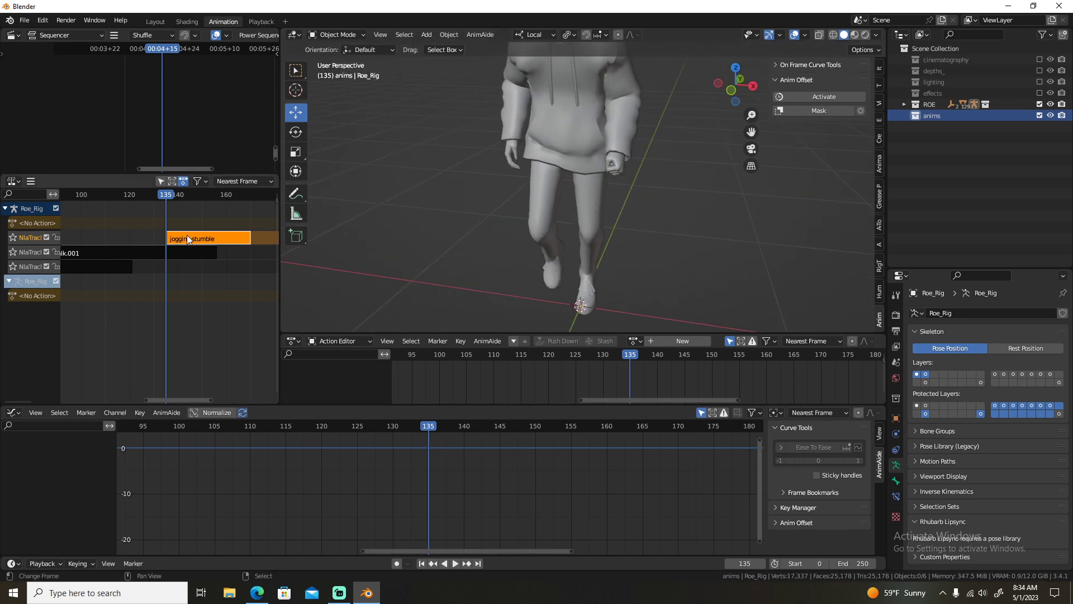
{"action": "mouse_move", "coordinate": [156, 237]}
{"action": "left_mouse_down"}
{"action": "mouse_move", "coordinate": [117, 237]}
{"action": "mouse_move", "coordinate": [142, 237]}
{"action": "left_mouse_up"}
{"action": "scroll", "coordinate": [526, 230], "scroll_direction": "down", "scroll_amount": 5}
{"action": "middle_click_drag", "start_coordinate": [526, 229], "coordinate": [582, 197], "text": "shift"}
{"action": "key", "text": "space"}
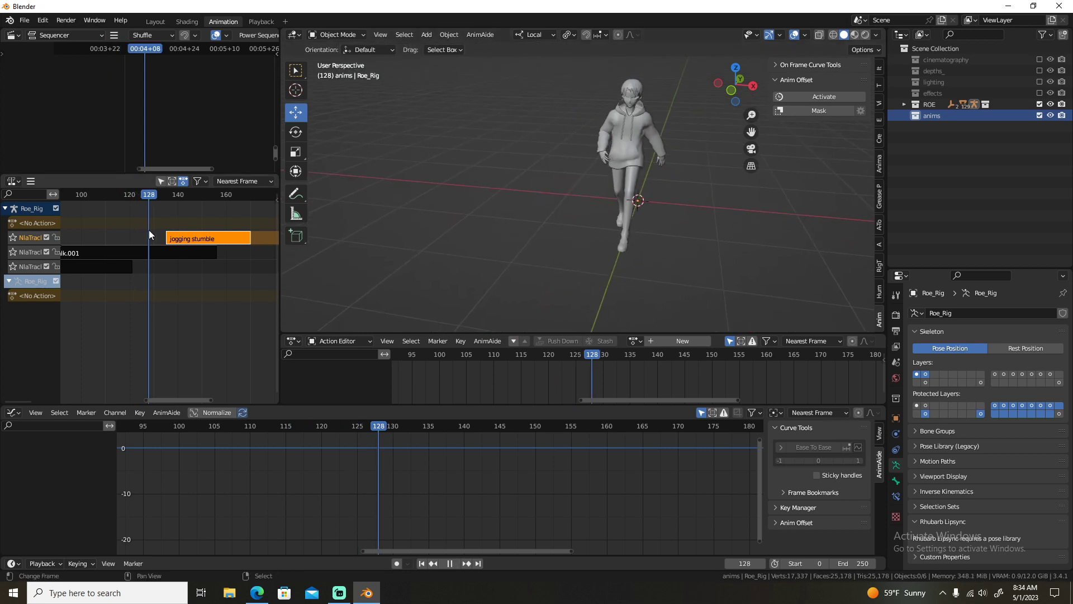
{"action": "key", "text": "space"}
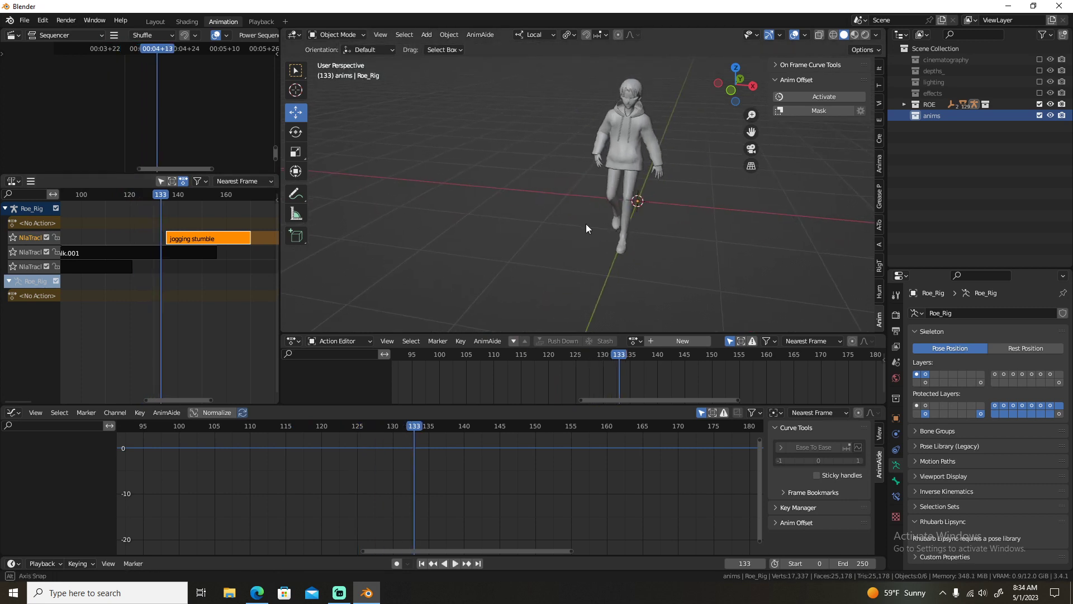
Compare the character's position just before and at frame 135 in right orthographic view.
{"action": "middle_click_drag", "start_coordinate": [586, 224], "coordinate": [529, 263]}
{"action": "key", "text": "KP_3"}
{"action": "scroll", "coordinate": [501, 175], "scroll_direction": "up", "scroll_amount": 4}
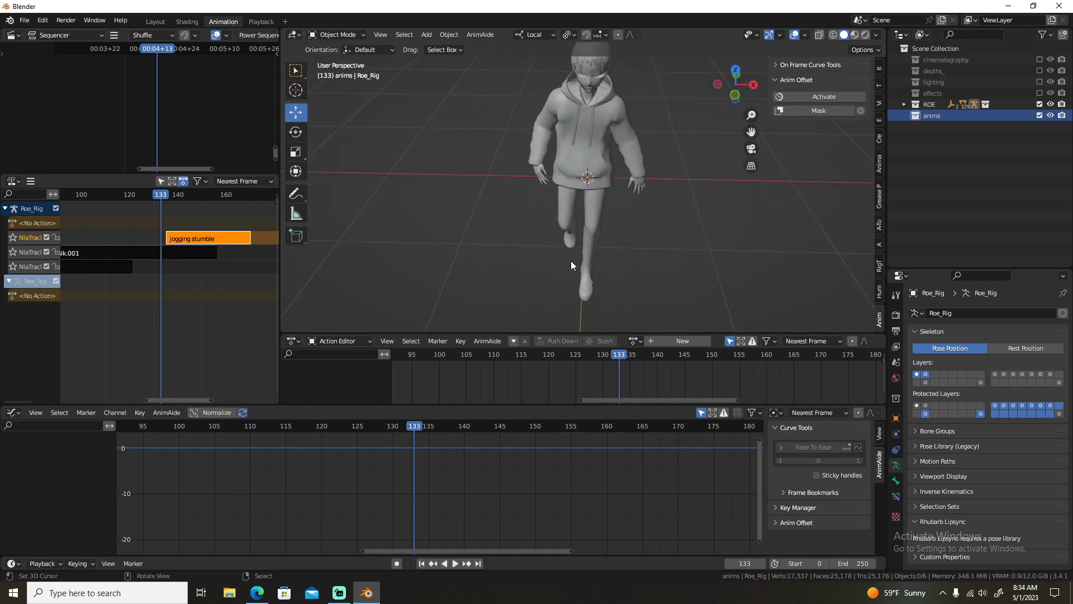
{"action": "key", "text": "KP_3"}
{"action": "middle_click_drag", "start_coordinate": [654, 260], "coordinate": [594, 213], "text": "shift"}
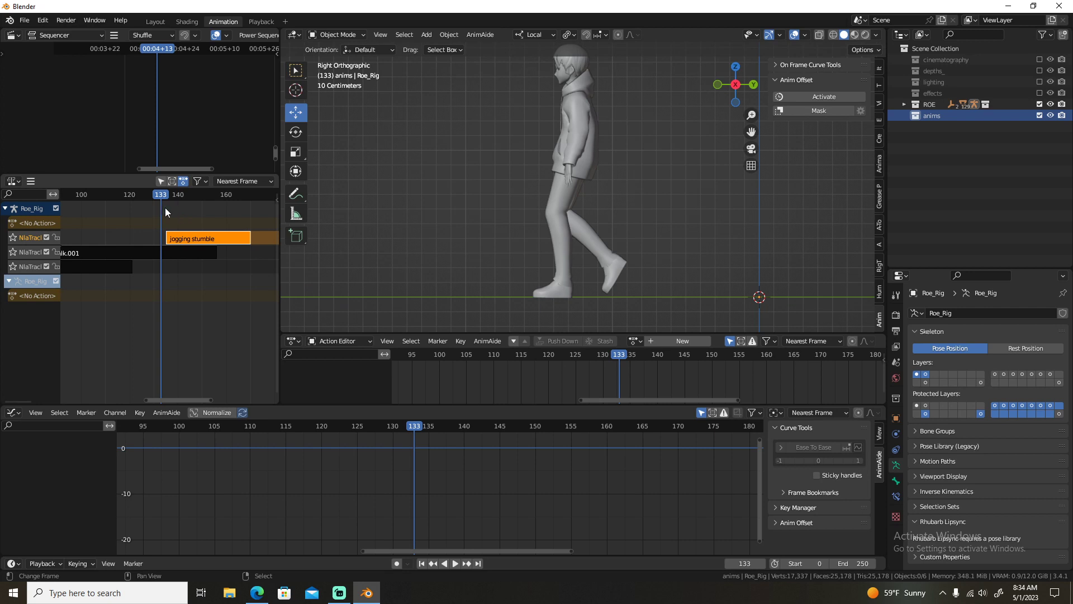
{"action": "key", "text": "space"}
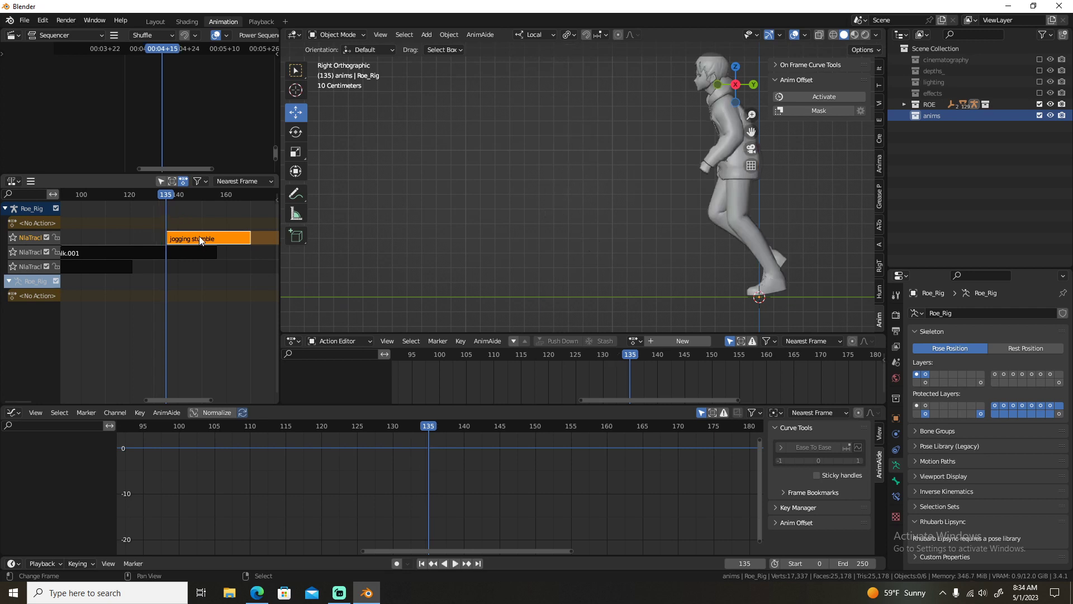
Show the Bones overlay, put Roe_Rig in Pose Mode and select the c_root_master.x control.
{"action": "left_click", "coordinate": [804, 35]}
{"action": "left_click", "coordinate": [826, 161]}
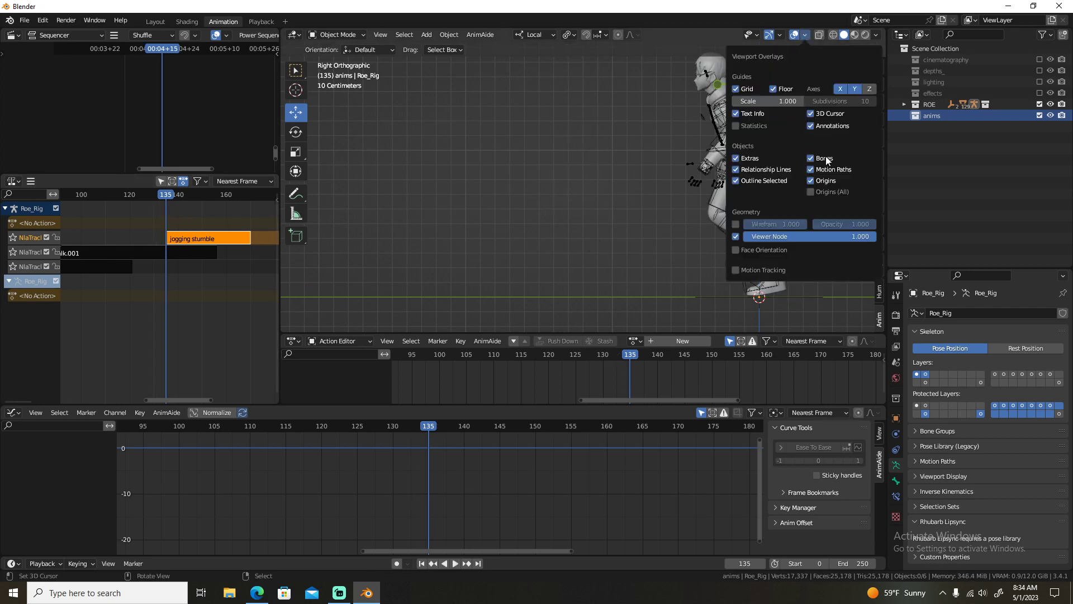
{"action": "left_click", "coordinate": [699, 153]}
{"action": "key", "text": "ctrl+Tab"}
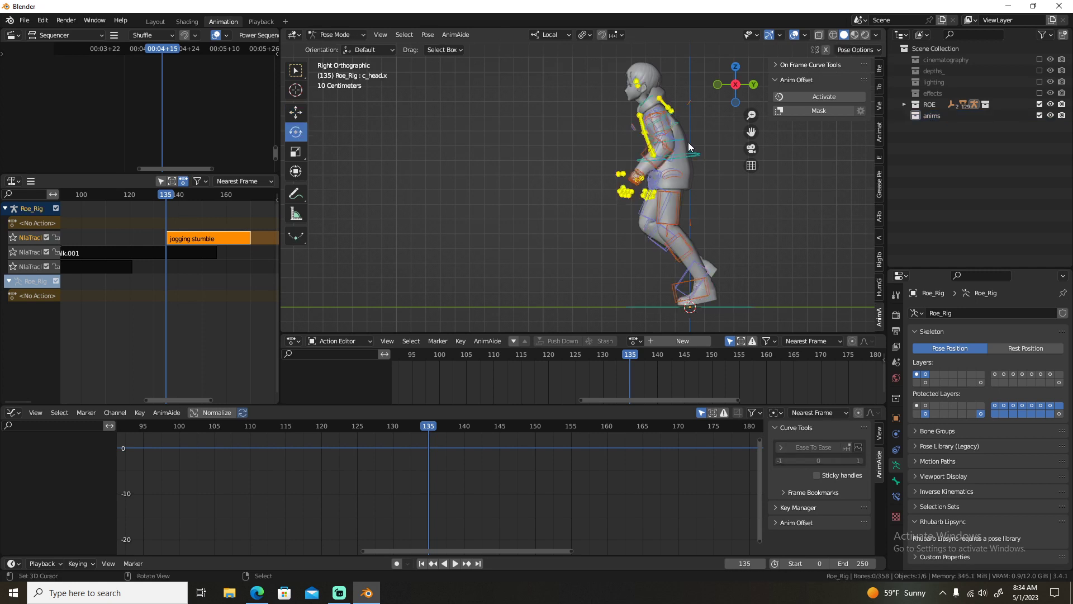
{"action": "middle_click_drag", "start_coordinate": [689, 142], "coordinate": [702, 159]}
{"action": "left_click", "coordinate": [703, 159]}
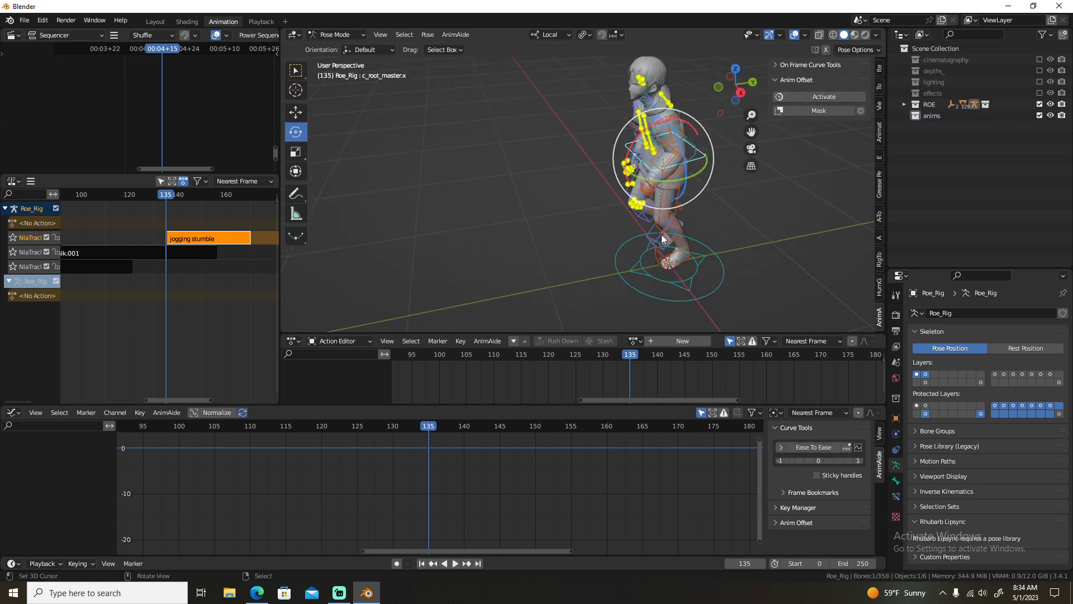
{"action": "key", "text": "KP_3"}
Nudge the jogging stumble strip later, snap the 3D cursor to the root control's walk position, and snap the strip back to frame 135.
{"action": "key", "text": "g"}
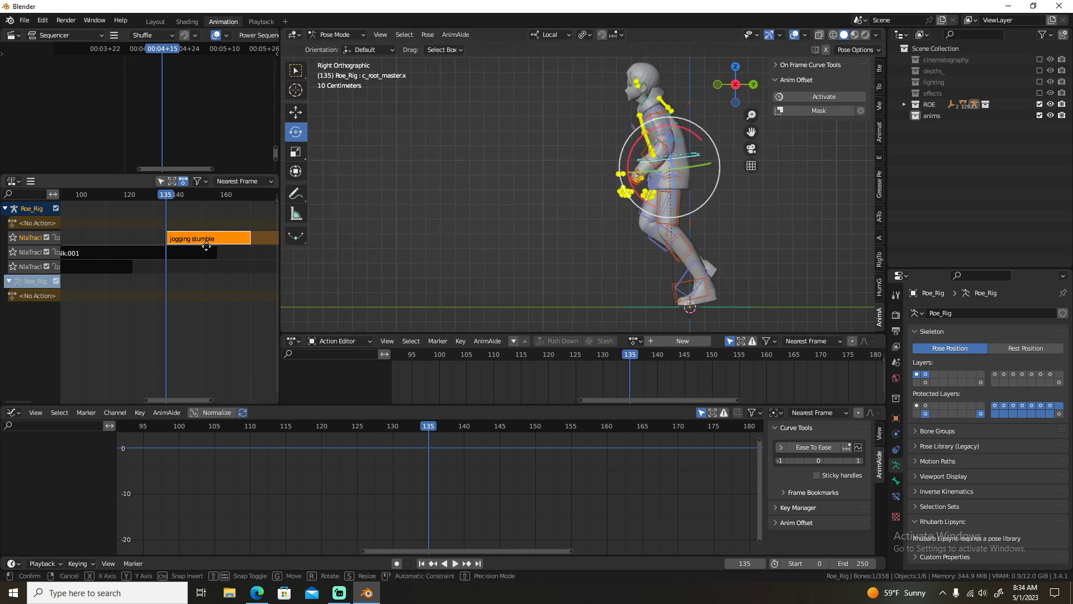
{"action": "left_click", "coordinate": [206, 247]}
{"action": "key", "text": "shift+s"}
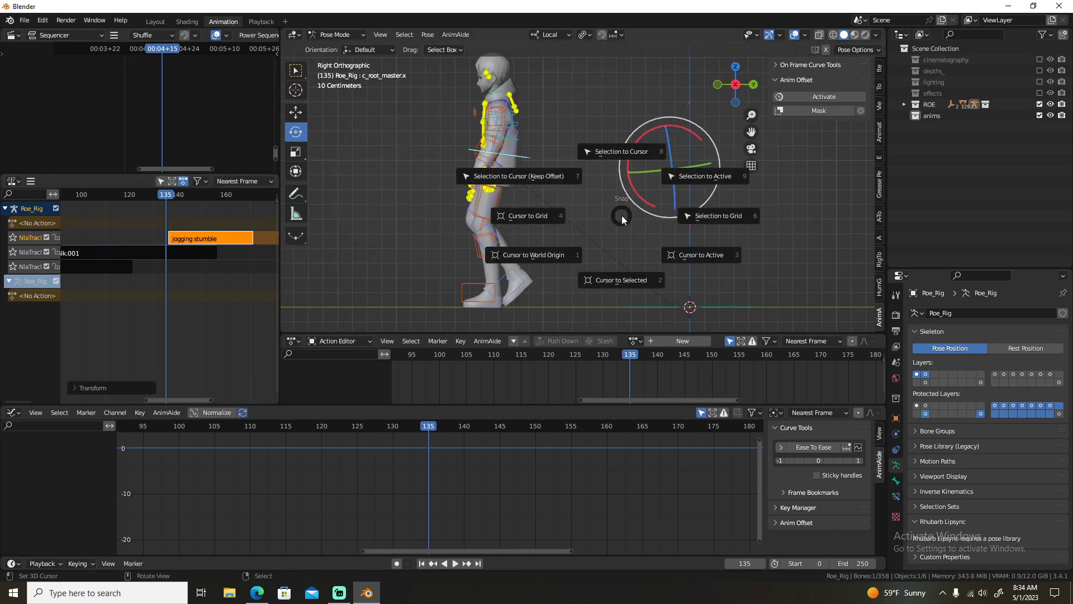
{"action": "key", "text": "2"}
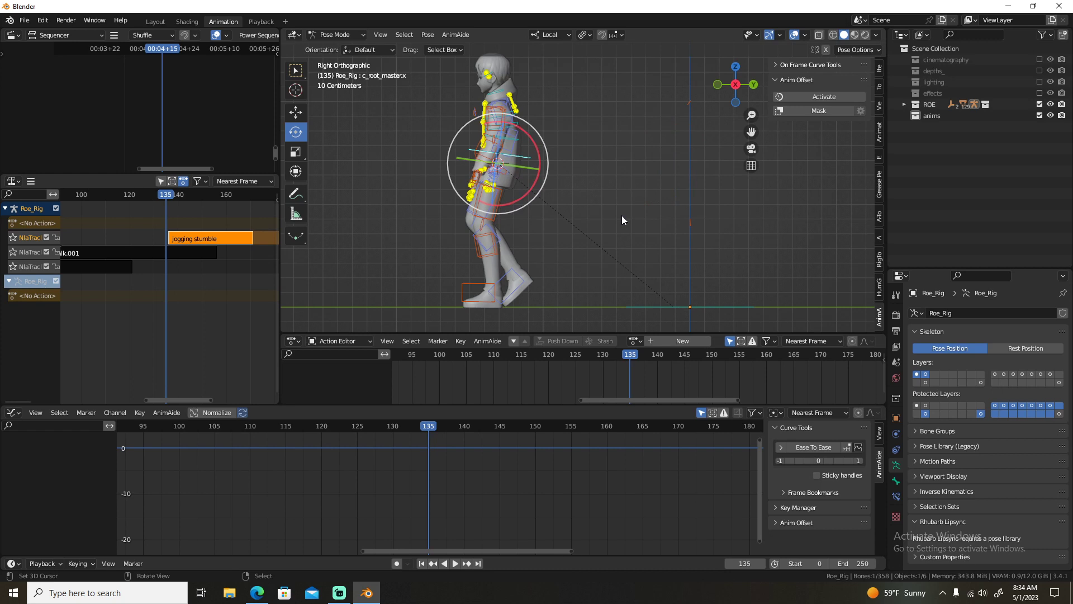
{"action": "key", "text": "shift+s"}
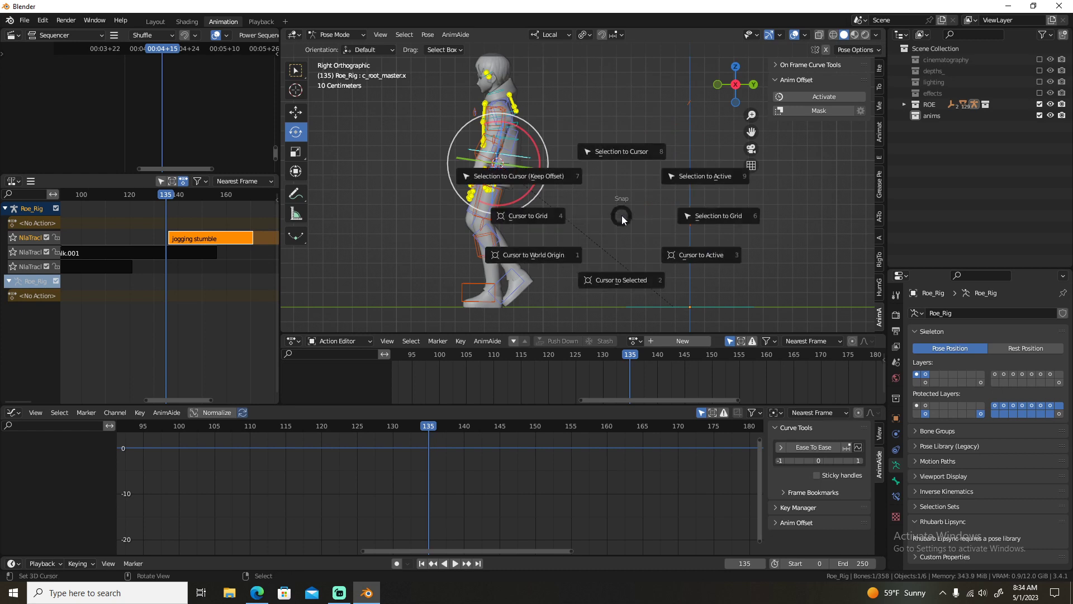
{"action": "left_click", "coordinate": [526, 190]}
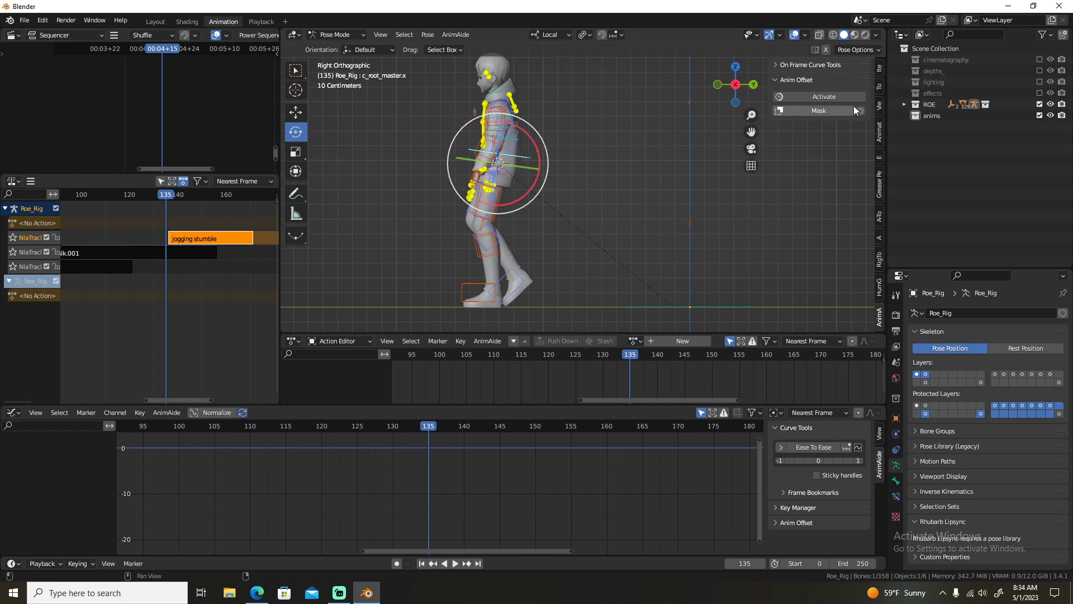
{"action": "key", "text": "shift+s"}
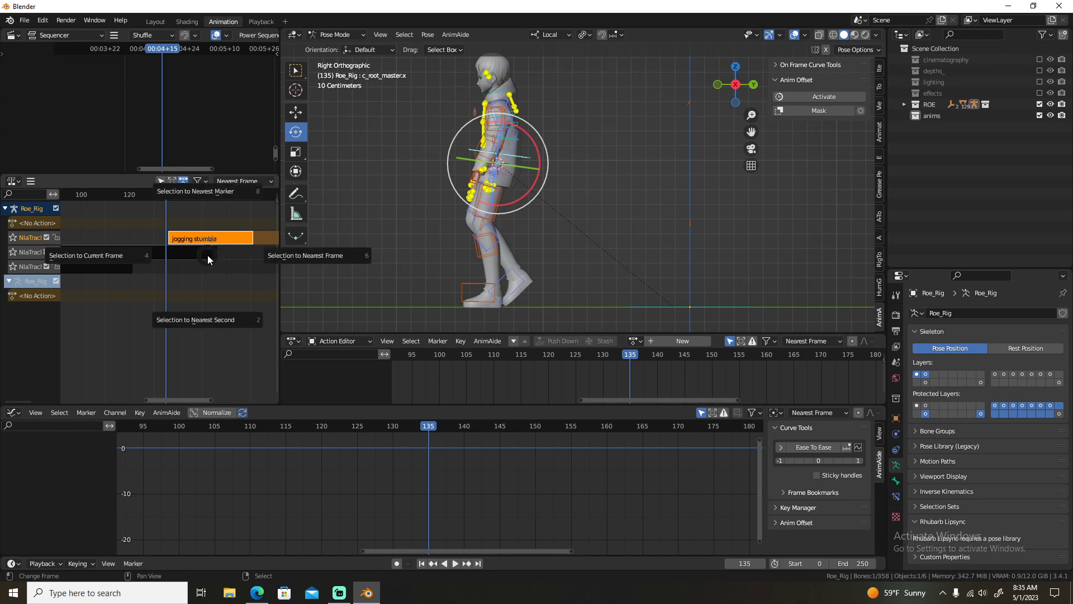
{"action": "key", "text": "4"}
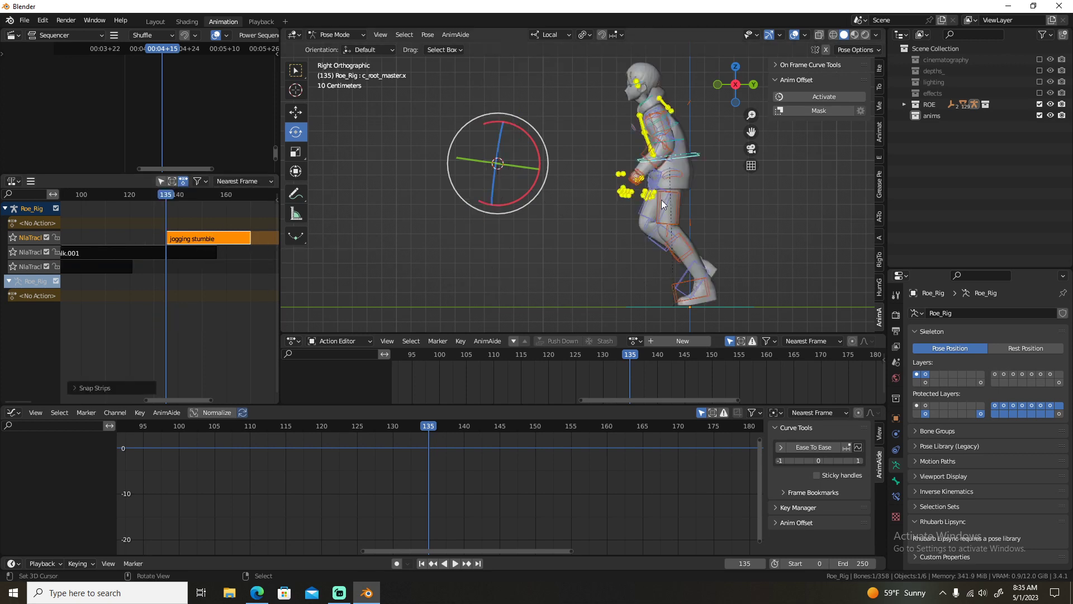
Set the transform orientation to Global and switch to the Move tool, leaving Anim Offset deactivated.
{"action": "left_click", "coordinate": [826, 96]}
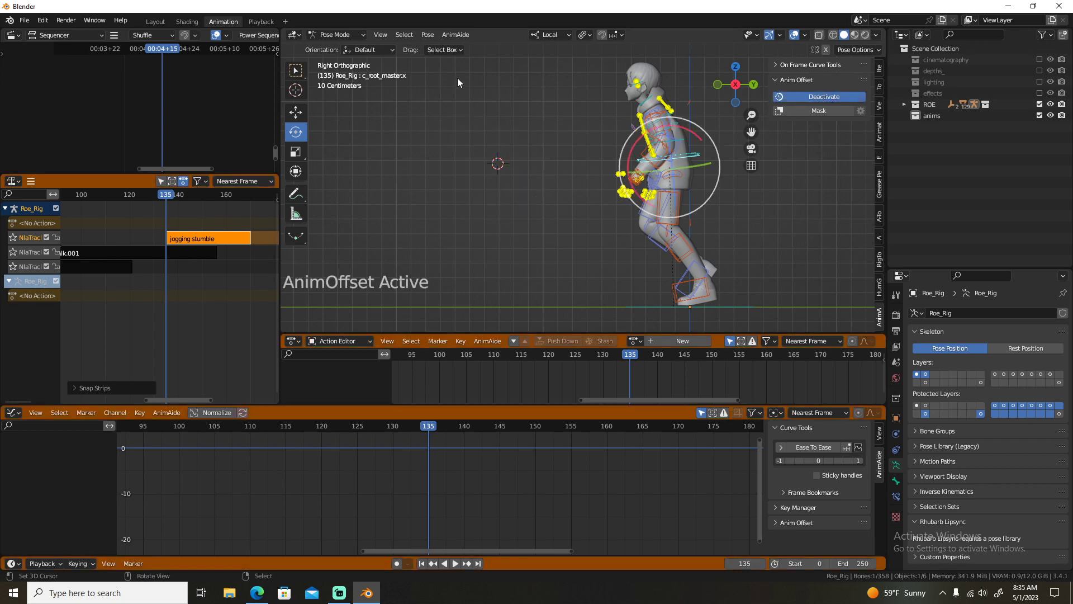
{"action": "left_click", "coordinate": [555, 35]}
{"action": "left_click", "coordinate": [554, 71]}
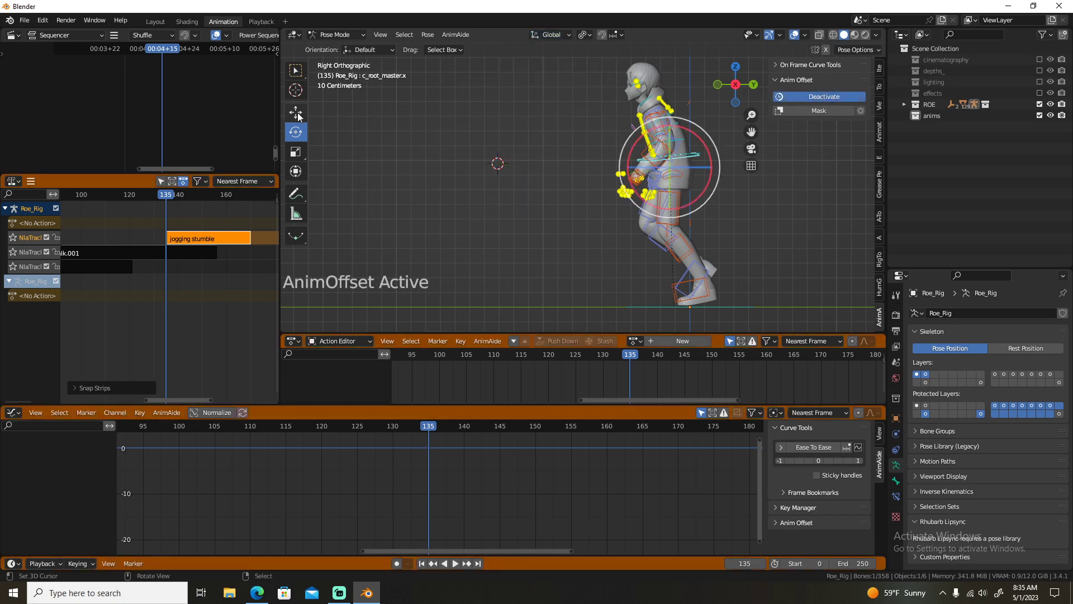
{"action": "left_click", "coordinate": [296, 113]}
{"action": "left_click", "coordinate": [830, 97]}
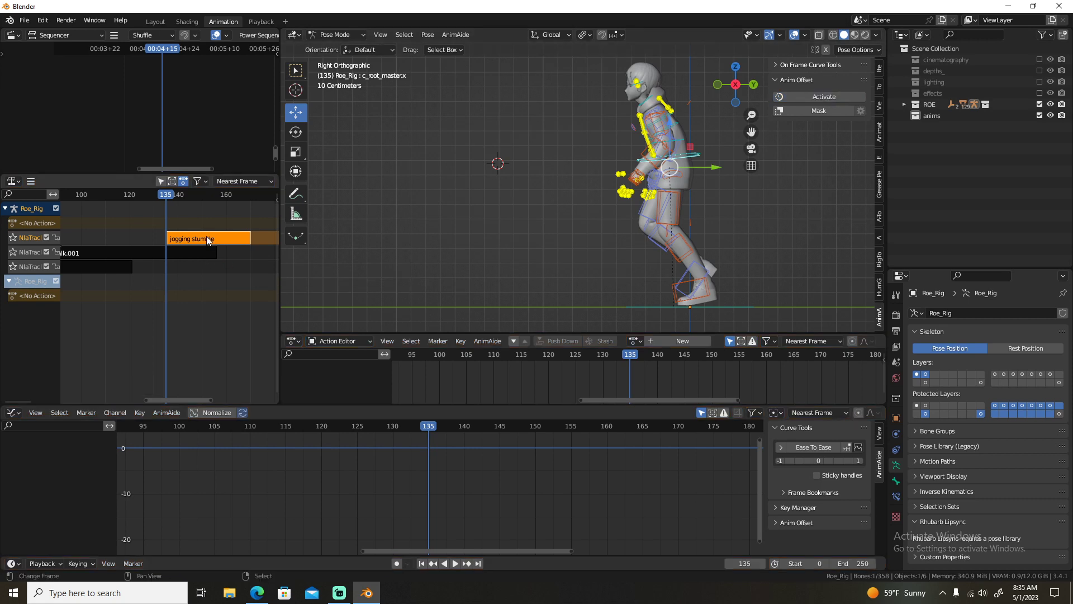
Enter tweak mode on the jogging stumble strip, activate Anim Offset, and move the root control along Y to the 3D cursor.
{"action": "key", "text": "Tab"}
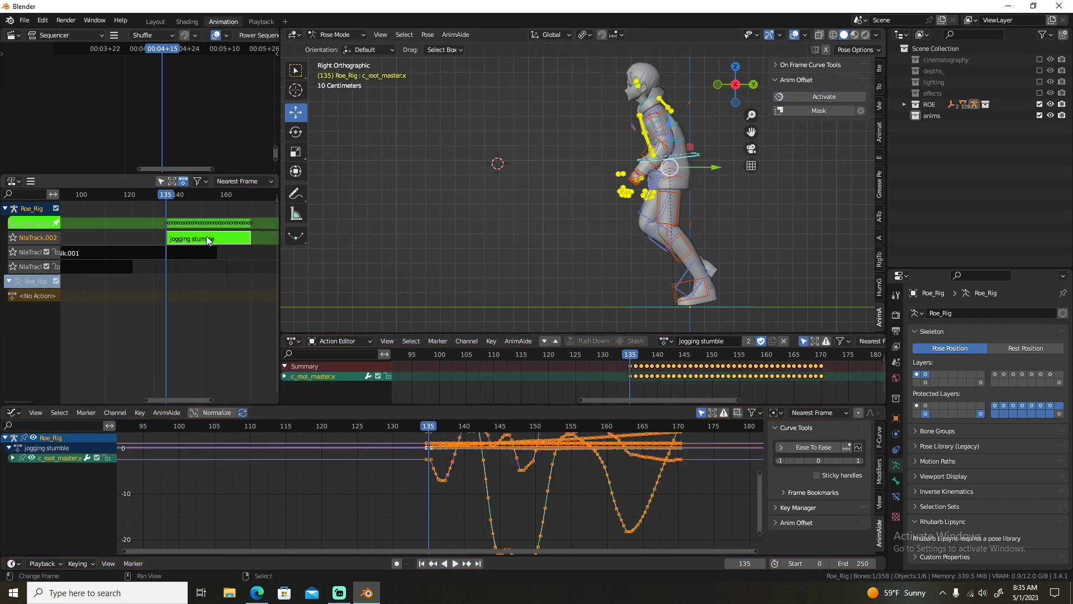
{"action": "left_click", "coordinate": [821, 96]}
{"action": "left_click_drag", "start_coordinate": [709, 169], "coordinate": [530, 172]}
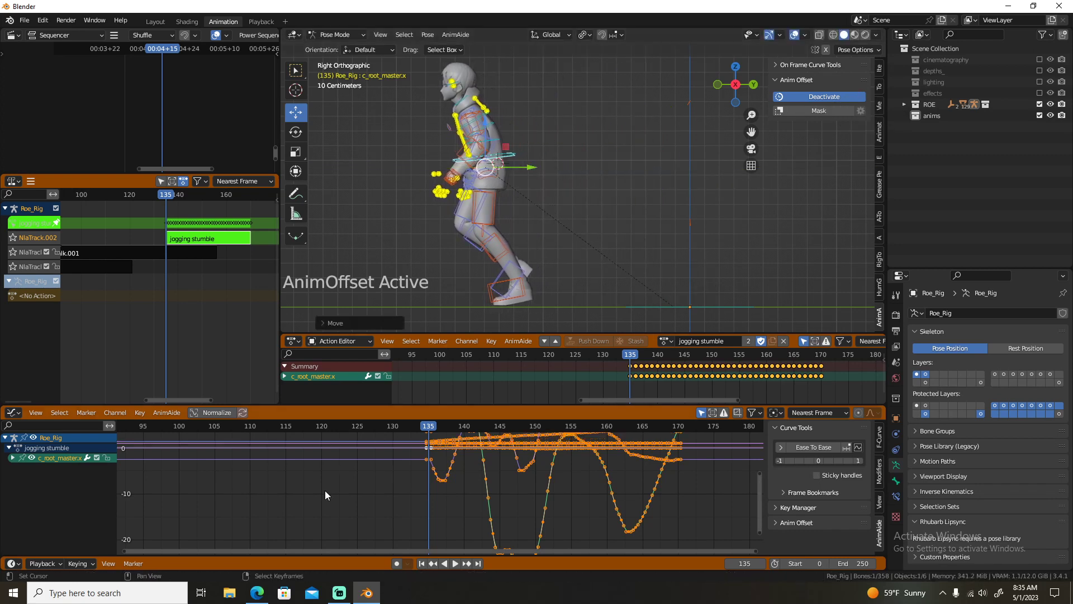
{"action": "left_click", "coordinate": [256, 593]}
{"action": "left_click", "coordinate": [710, 427]}
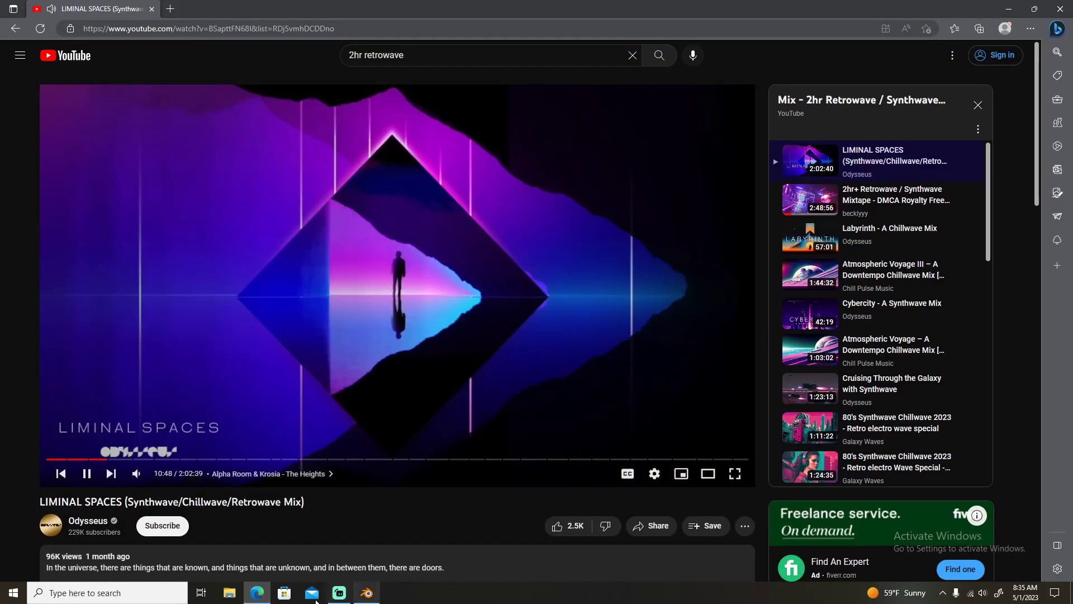
Switch back to Blender, deactivate Anim Offset, and leave tweak mode on the jogging stumble strip.
{"action": "left_click", "coordinate": [256, 593]}
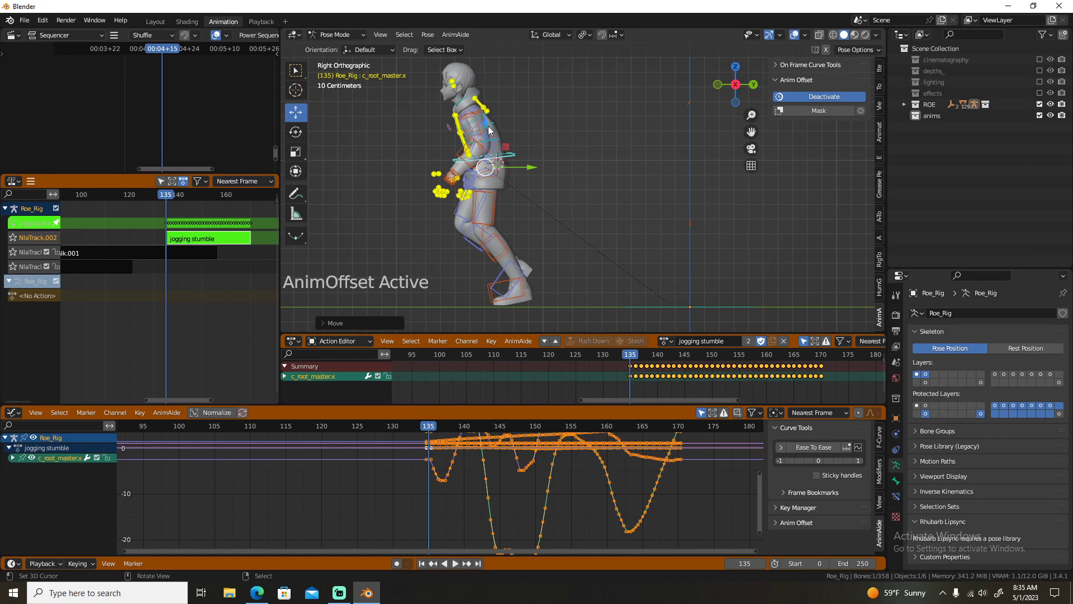
{"action": "key", "text": "g"}
{"action": "key", "text": "Escape"}
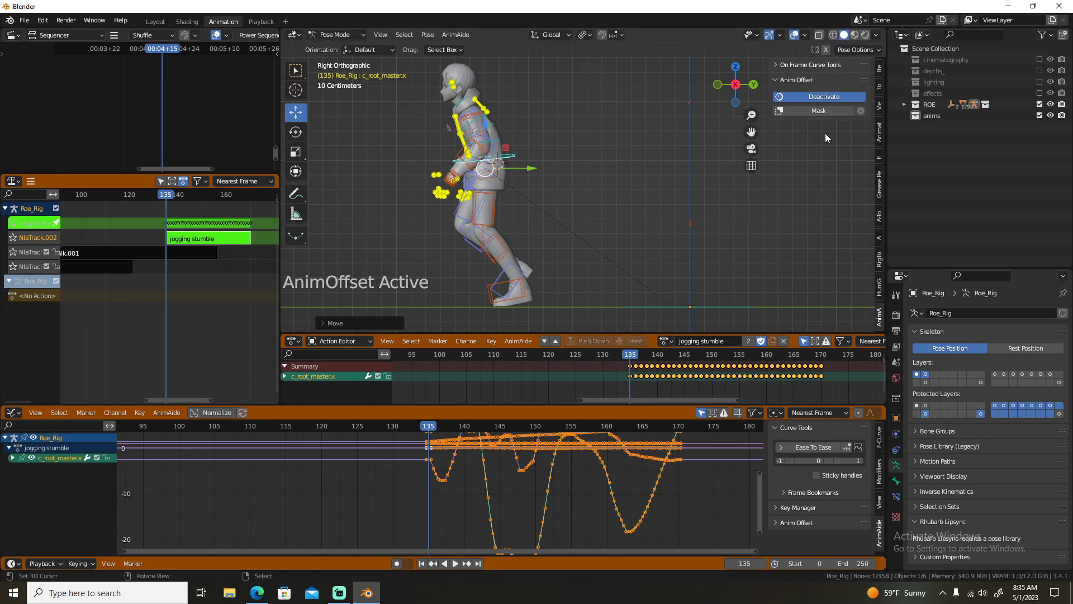
{"action": "left_click", "coordinate": [818, 96]}
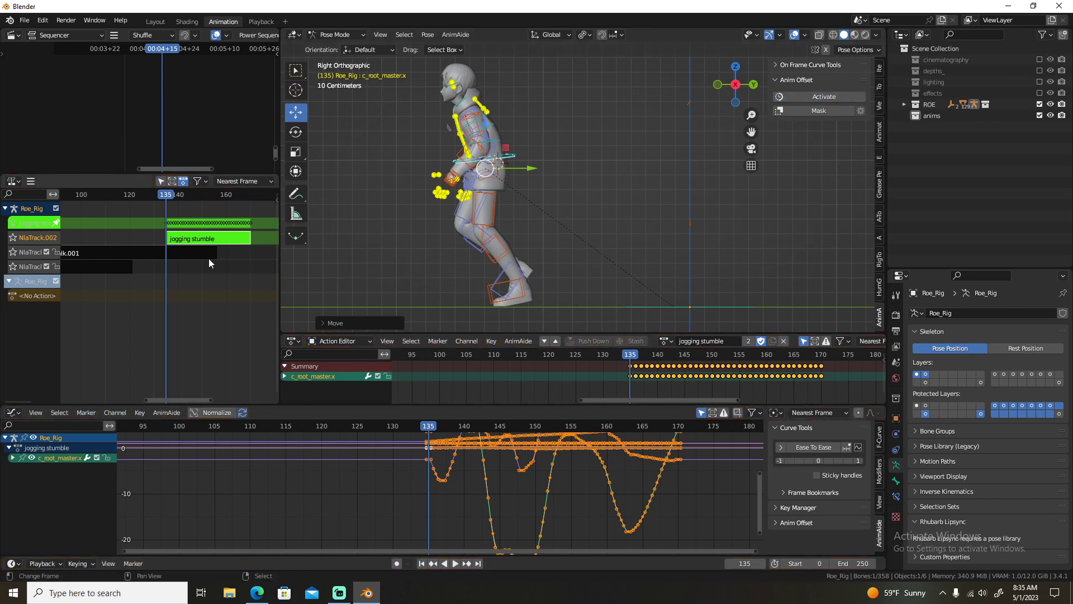
{"action": "key", "text": "Tab"}
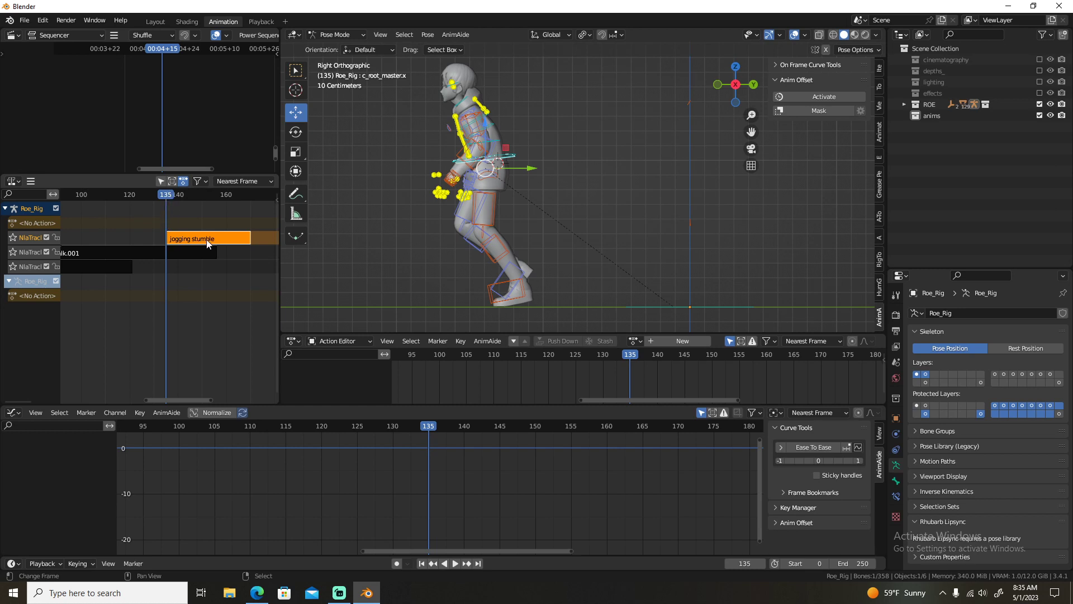
Move the jogging stumble strip to start at frame 130 and set its Blend In to 10.
{"action": "mouse_move", "coordinate": [207, 241]}
{"action": "left_mouse_down"}
{"action": "mouse_move", "coordinate": [168, 246]}
{"action": "mouse_move", "coordinate": [201, 234]}
{"action": "left_mouse_up"}
{"action": "scroll", "coordinate": [169, 247], "scroll_direction": "up", "scroll_amount": 2}
{"action": "key", "text": "n"}
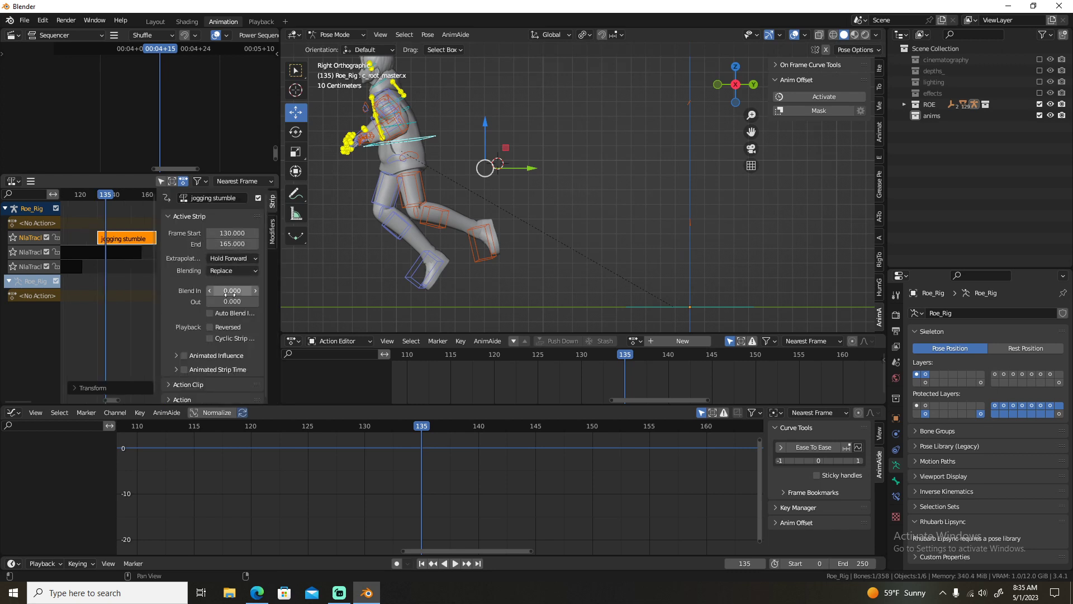
{"action": "left_click", "coordinate": [232, 290]}
{"action": "type", "text": "10"}
{"action": "key", "text": "Return"}
{"action": "key", "text": "n"}
{"action": "scroll", "coordinate": [204, 269], "scroll_direction": "down", "scroll_amount": 5}
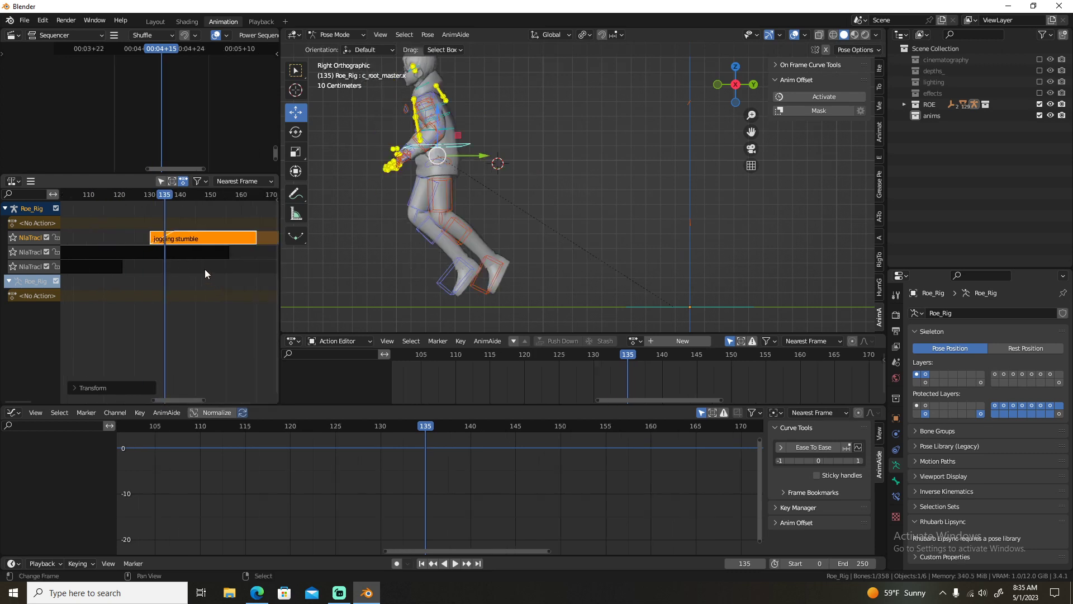
Go to frame 109 and hide the Bones overlay in the viewport to preview the bare character.
{"action": "left_click", "coordinate": [125, 227]}
{"action": "middle_click_drag", "start_coordinate": [530, 197], "coordinate": [635, 224]}
{"action": "scroll", "coordinate": [619, 221], "scroll_direction": "down", "scroll_amount": 4}
{"action": "scroll", "coordinate": [622, 254], "scroll_direction": "up", "scroll_amount": 3}
{"action": "scroll", "coordinate": [621, 253], "scroll_direction": "up", "scroll_amount": 2}
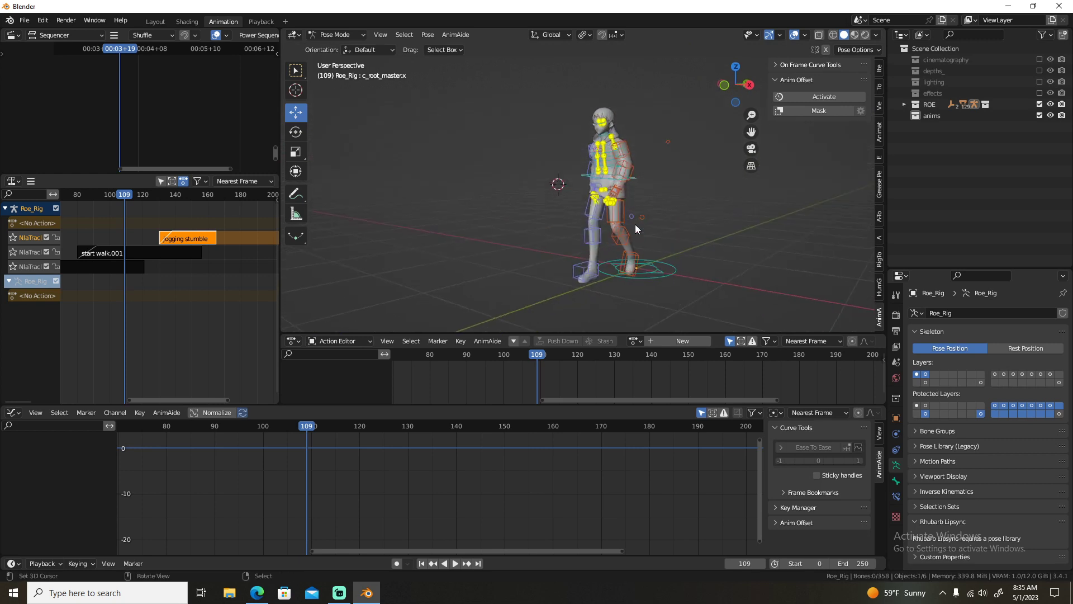
{"action": "key", "text": "n"}
{"action": "left_click", "coordinate": [805, 34]}
{"action": "left_click", "coordinate": [829, 162]}
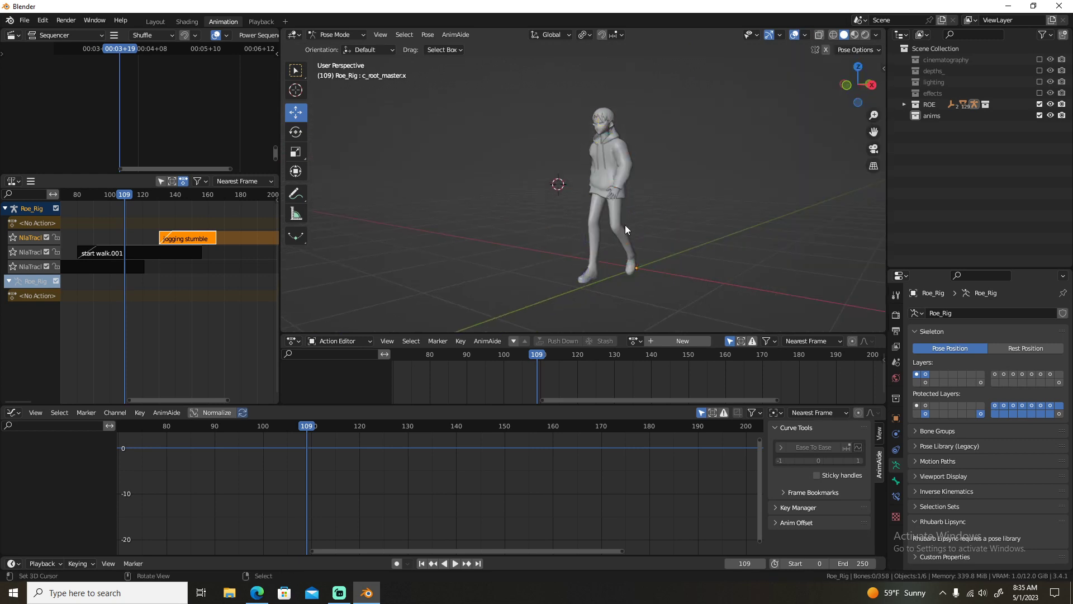
Play and scrub the animation to examine the blend from the walk into the jogging stumble, stopping at frame 160.
{"action": "key", "text": "space"}
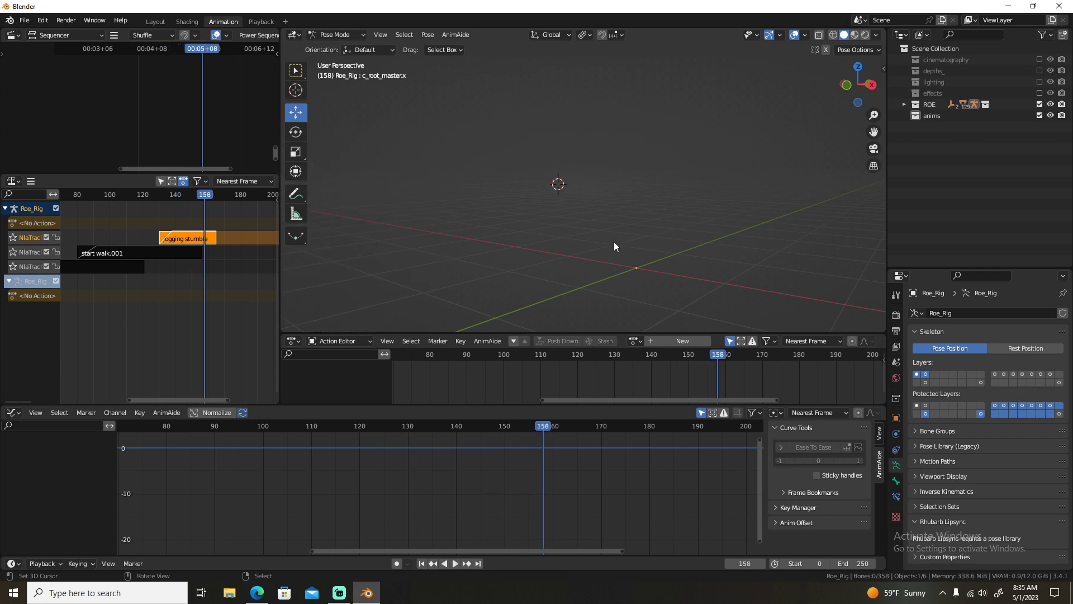
{"action": "left_click_drag", "start_coordinate": [139, 219], "coordinate": [188, 226]}
{"action": "middle_click_drag", "start_coordinate": [577, 203], "coordinate": [553, 207]}
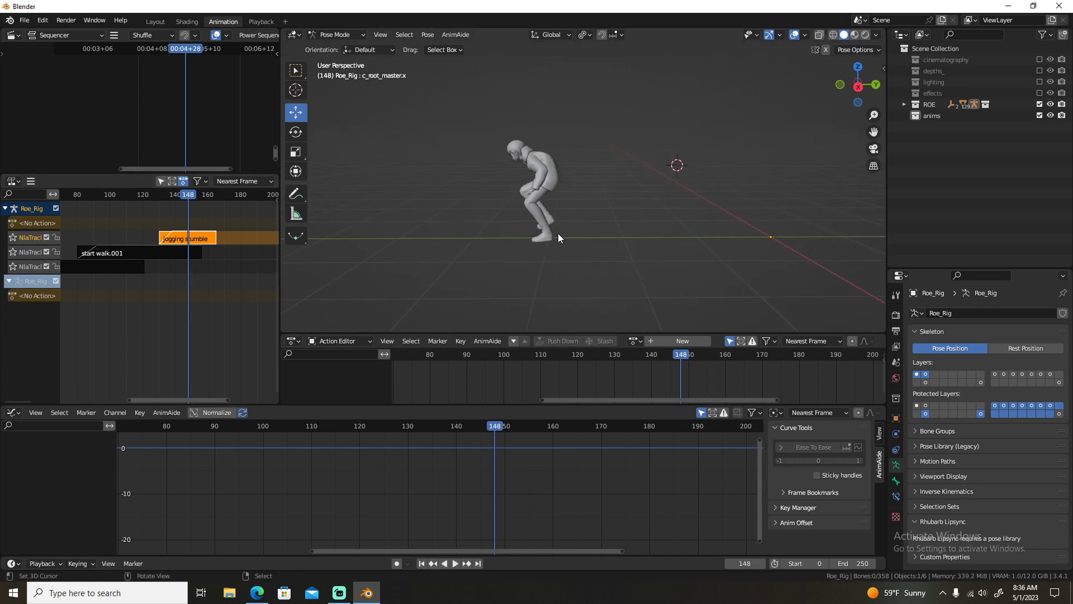
{"action": "key", "text": "KP_3"}
{"action": "left_click", "coordinate": [140, 246]}
{"action": "key", "text": "space"}
{"action": "left_click_drag", "start_coordinate": [142, 243], "coordinate": [211, 243]}
{"action": "left_click_drag", "start_coordinate": [211, 245], "coordinate": [210, 245]}
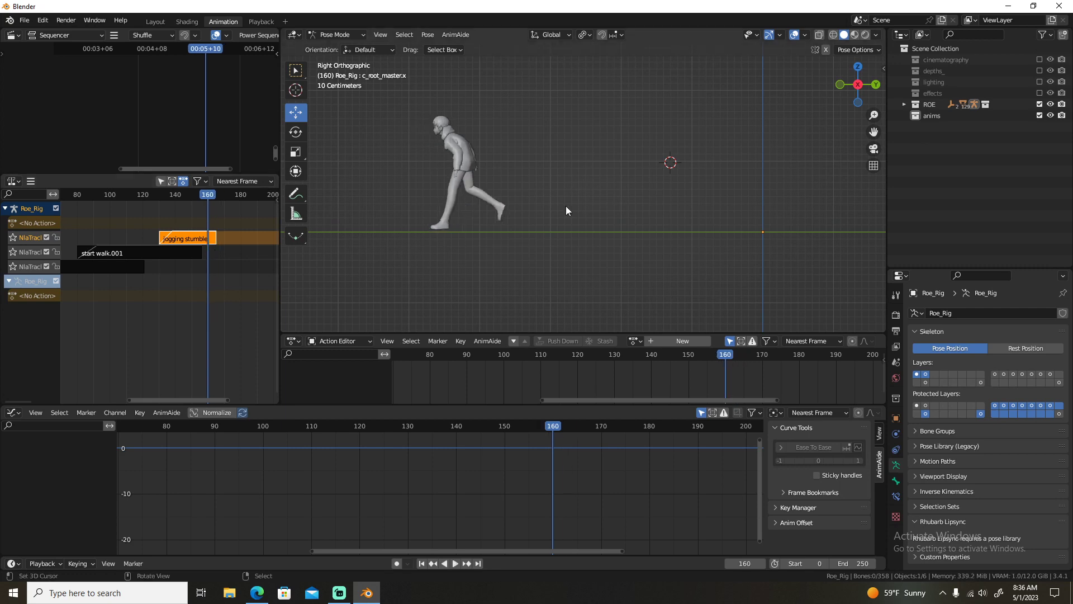
Show the Bones overlay and select the c_root_master.x control in the right orthographic view.
{"action": "left_click", "coordinate": [806, 36]}
{"action": "left_click", "coordinate": [828, 157]}
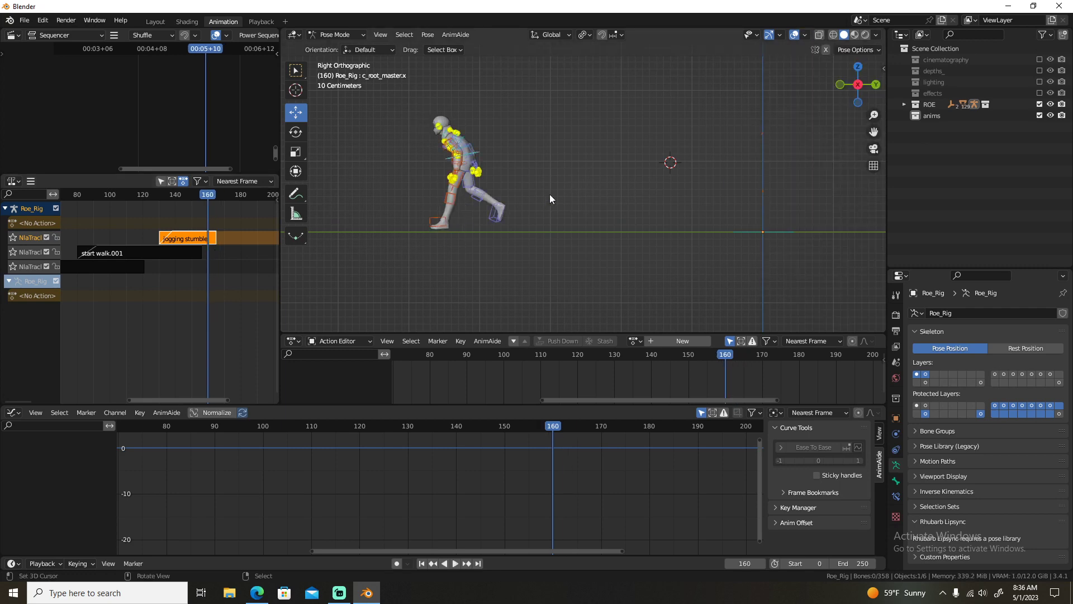
{"action": "left_click", "coordinate": [480, 152]}
{"action": "middle_click_drag", "start_coordinate": [509, 170], "coordinate": [641, 202]}
{"action": "key", "text": "KP_3"}
{"action": "key", "text": "n"}
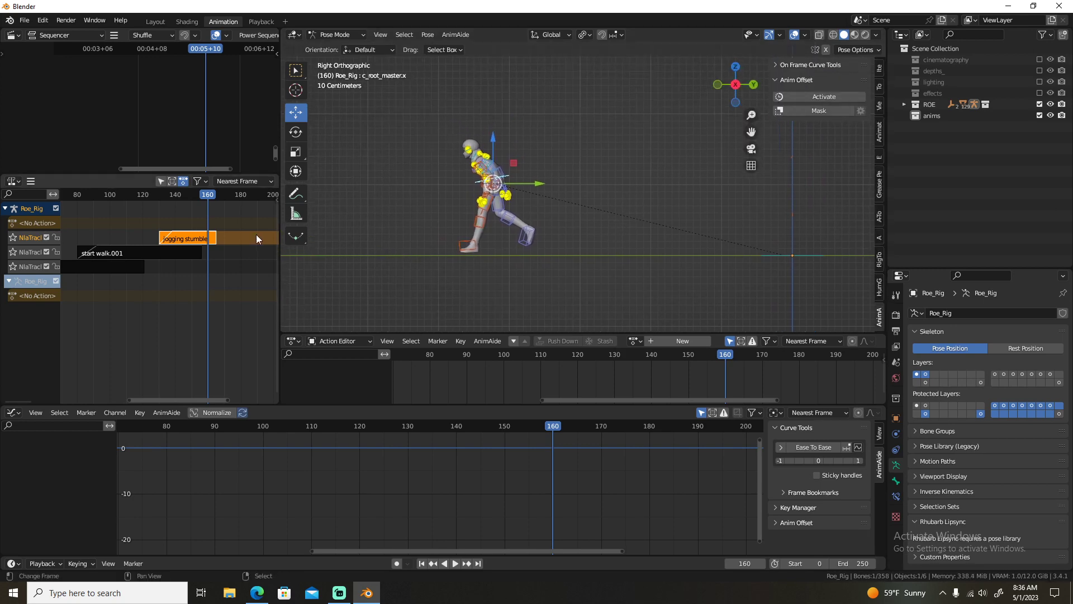
Add a new NLA track above the jogging stumble track and try to add the start walk action as a strip.
{"action": "key", "text": "ctrl+z"}
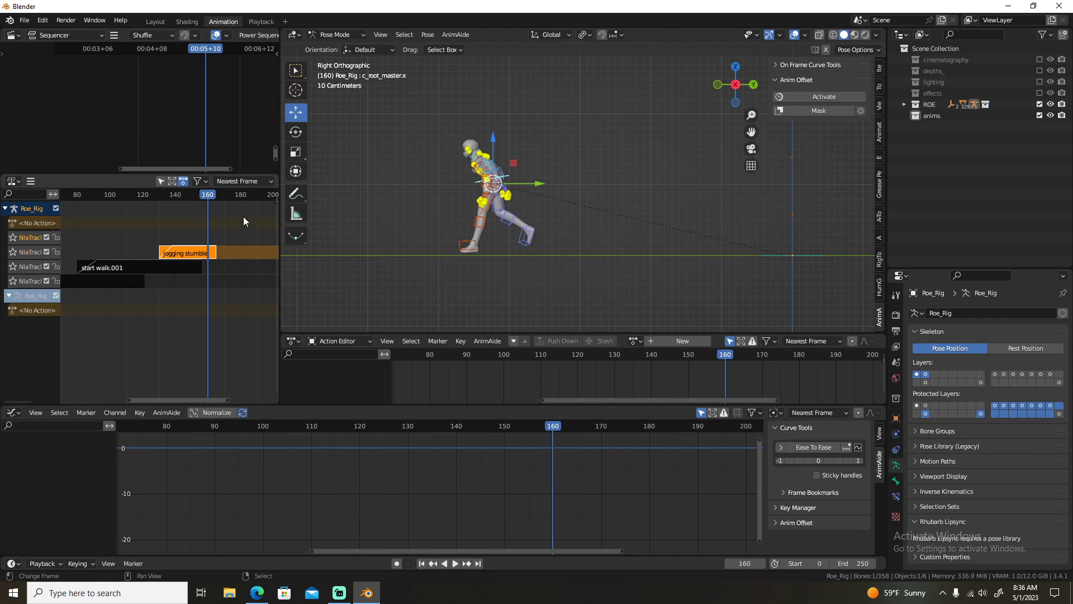
{"action": "key", "text": "shift+a"}
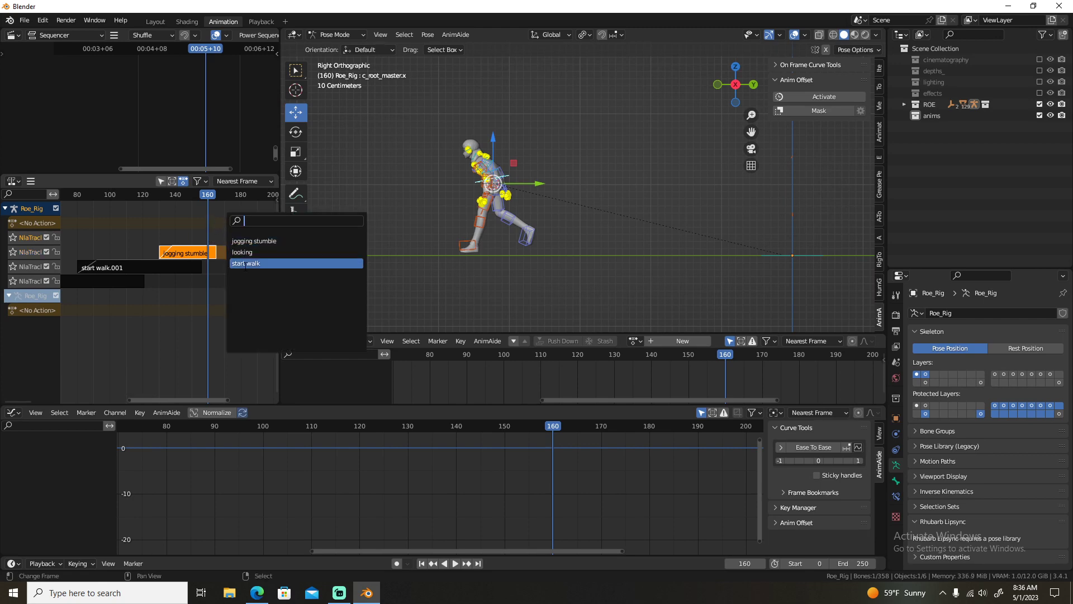
{"action": "left_click", "coordinate": [246, 263]}
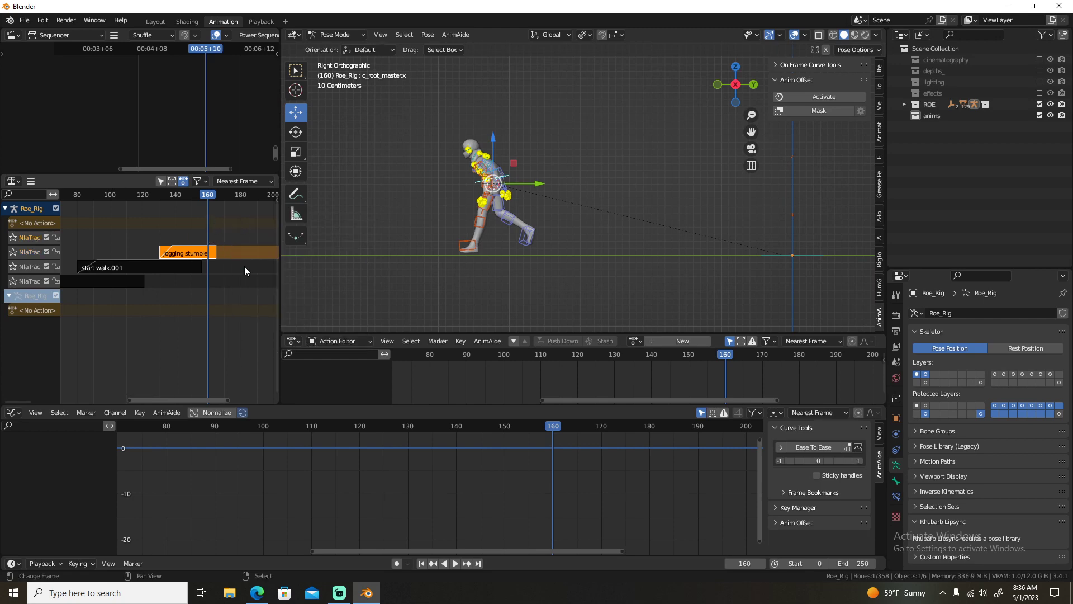
{"action": "left_click", "coordinate": [25, 20]}
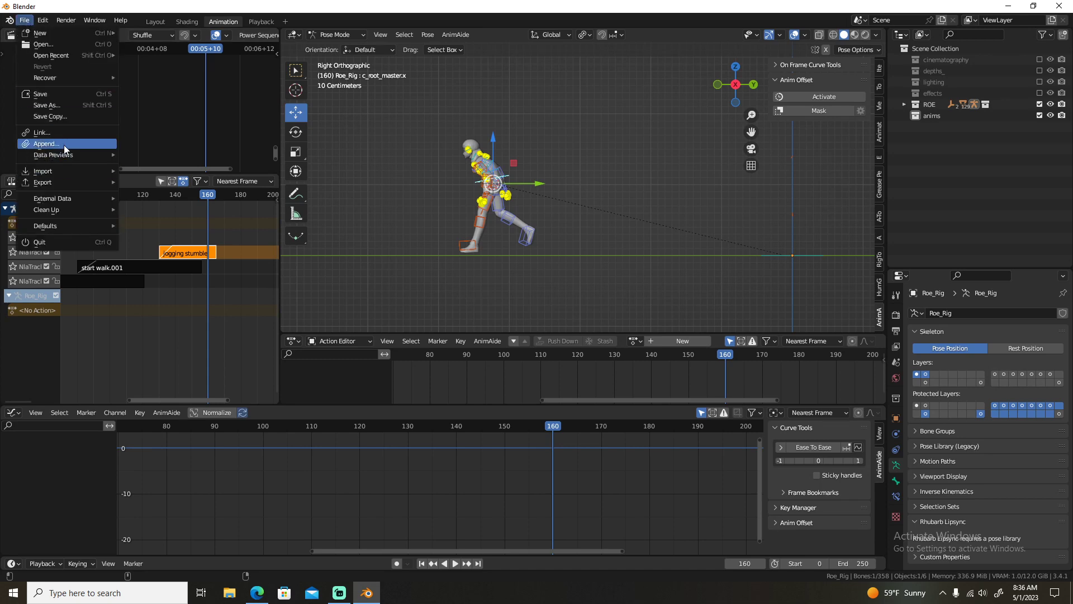
{"action": "left_click", "coordinate": [64, 145]}
{"action": "left_click", "coordinate": [408, 156]}
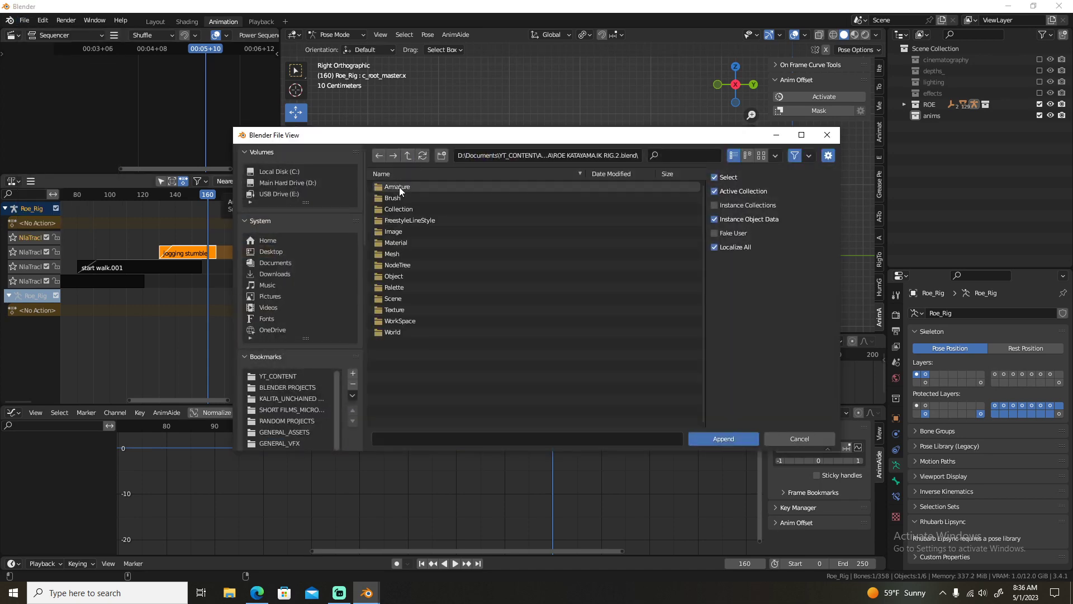
{"action": "left_click", "coordinate": [407, 155]}
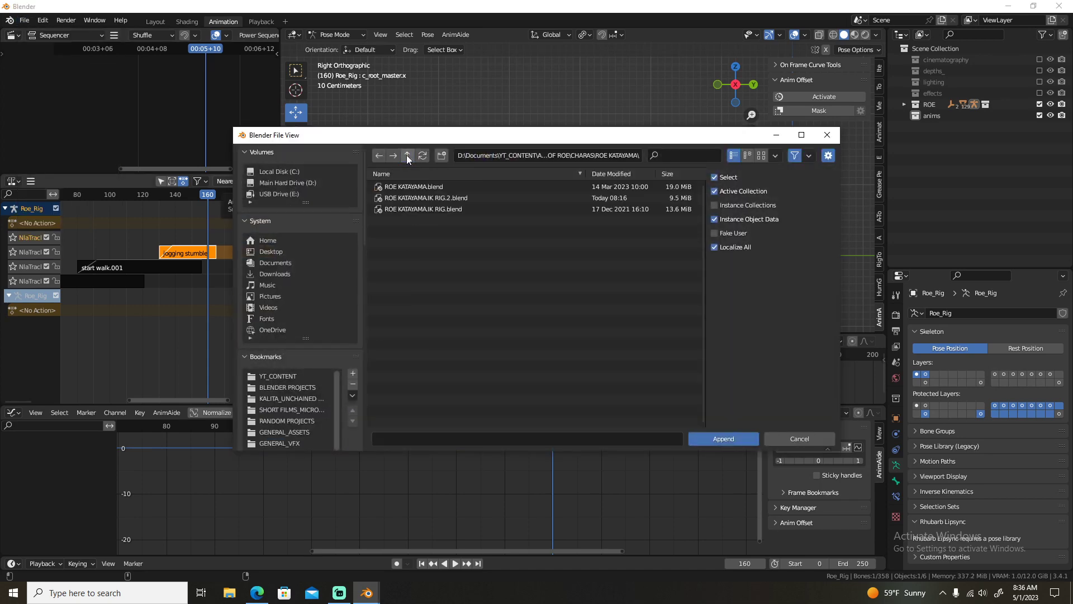
{"action": "left_click", "coordinate": [407, 155]}
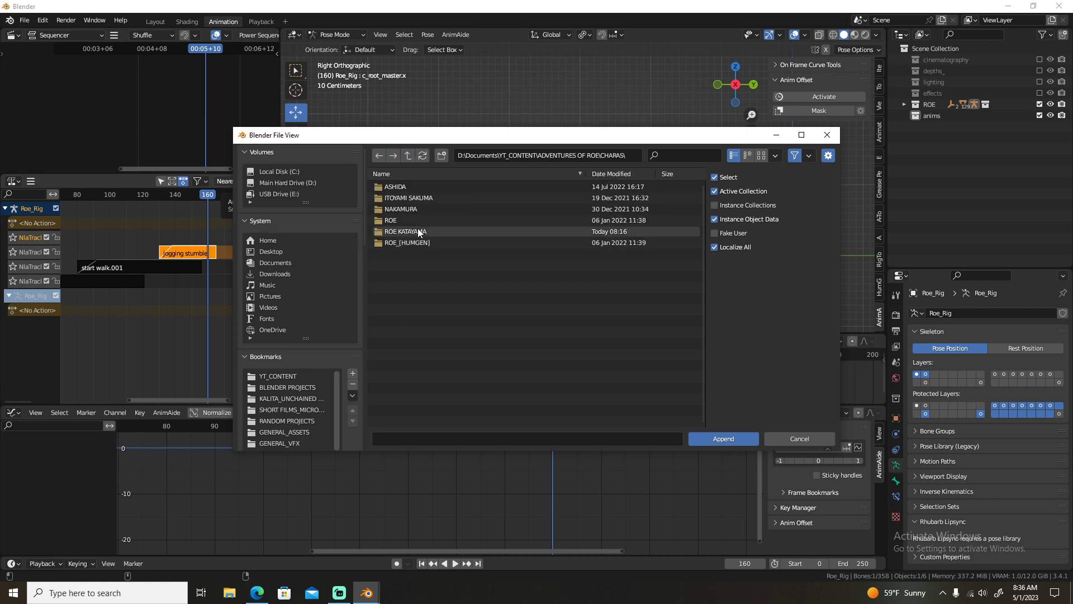
{"action": "double_click", "coordinate": [397, 221]}
{"action": "double_click", "coordinate": [400, 199]}
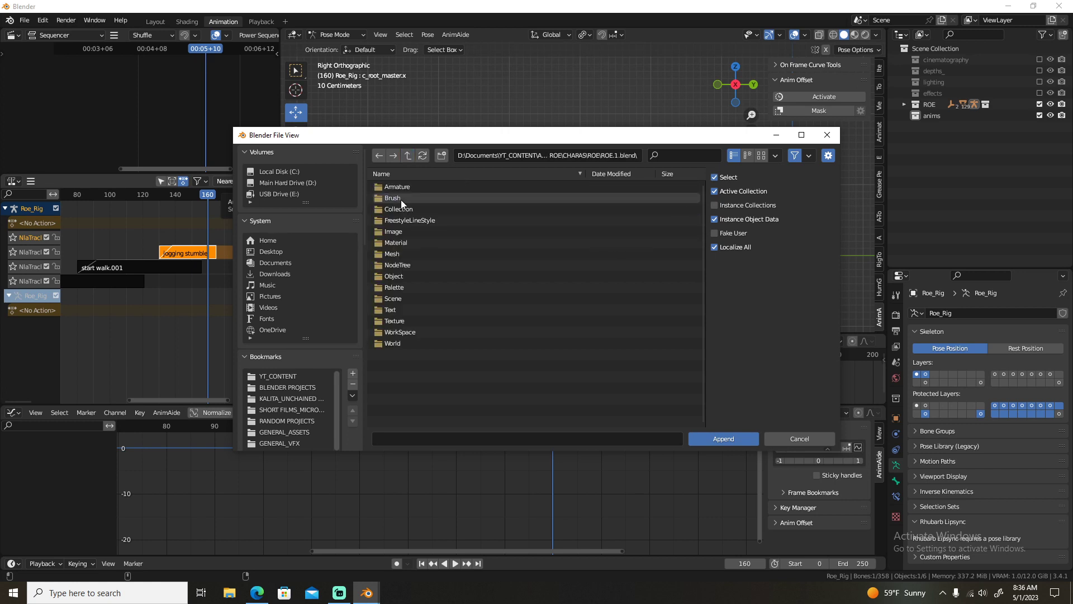
{"action": "left_click", "coordinate": [406, 156]}
{"action": "left_click", "coordinate": [407, 155]}
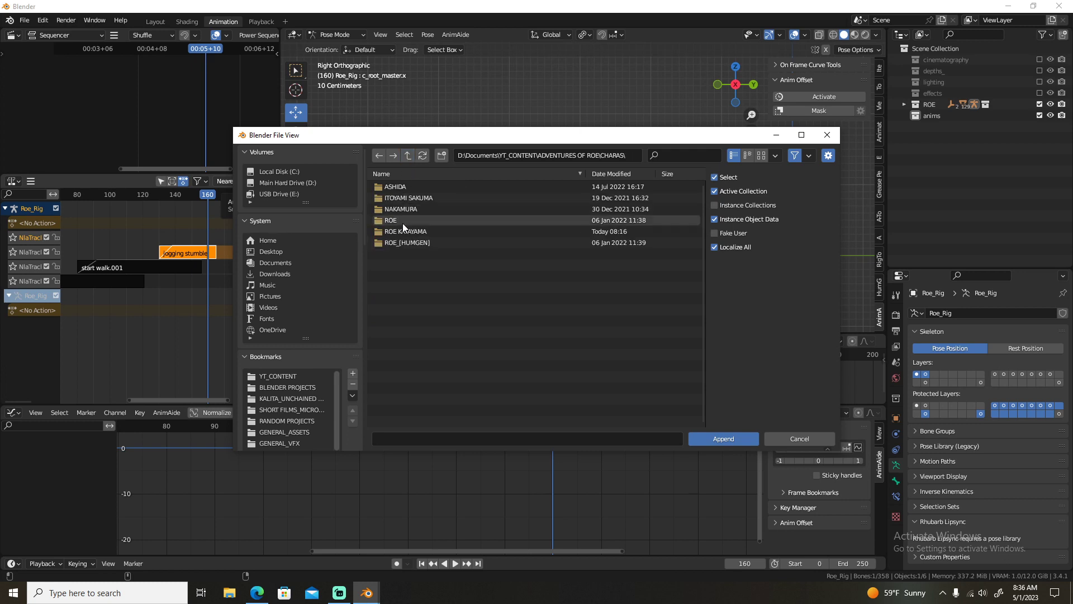
{"action": "left_click", "coordinate": [404, 213]}
{"action": "double_click", "coordinate": [404, 213]}
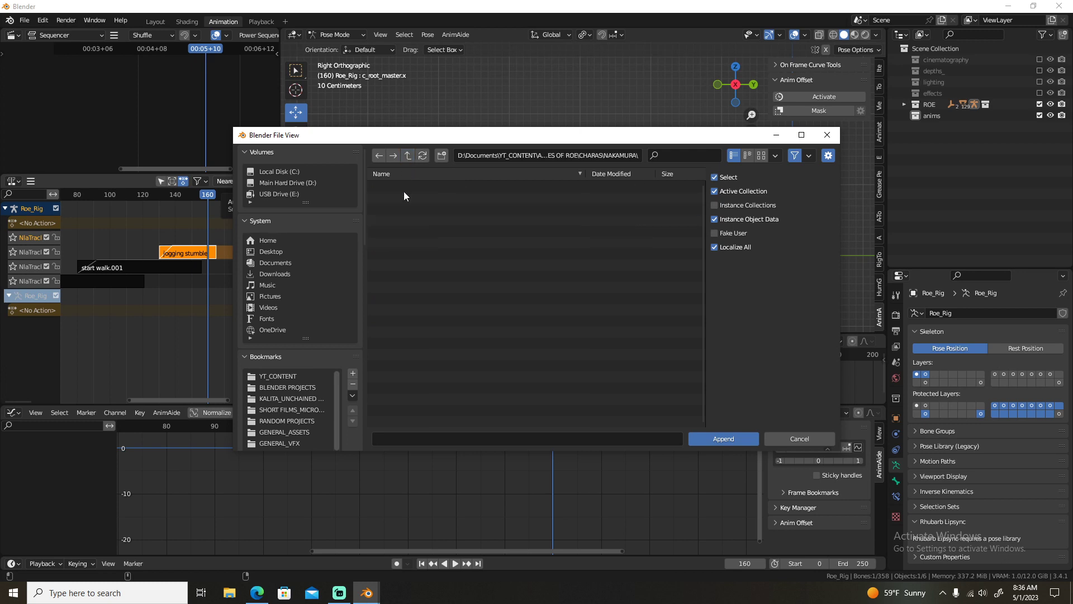
{"action": "left_click", "coordinate": [408, 155]}
{"action": "double_click", "coordinate": [400, 219]}
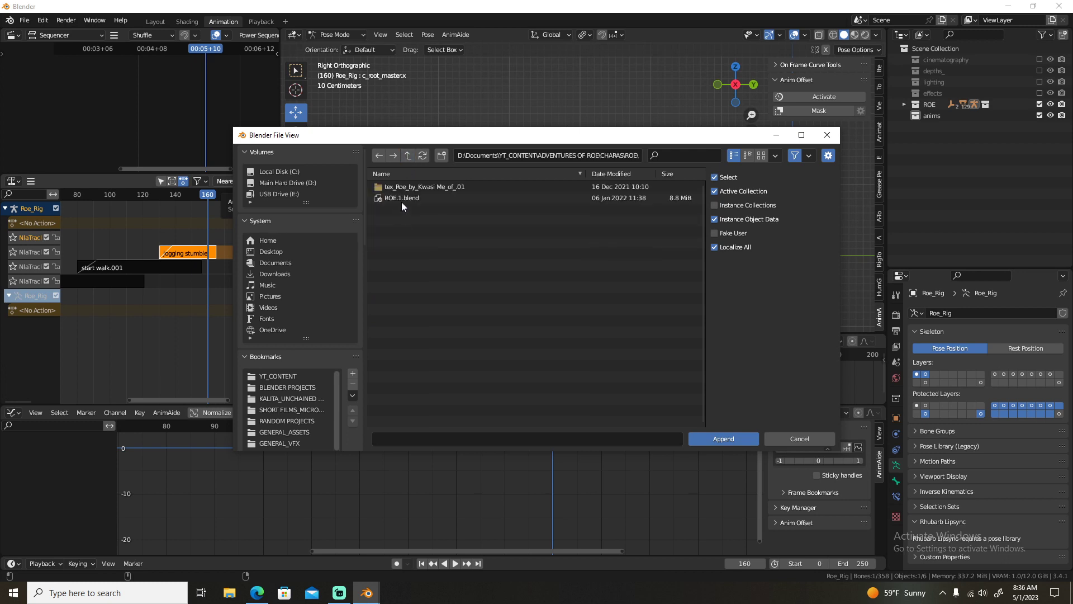
{"action": "left_click", "coordinate": [407, 157]}
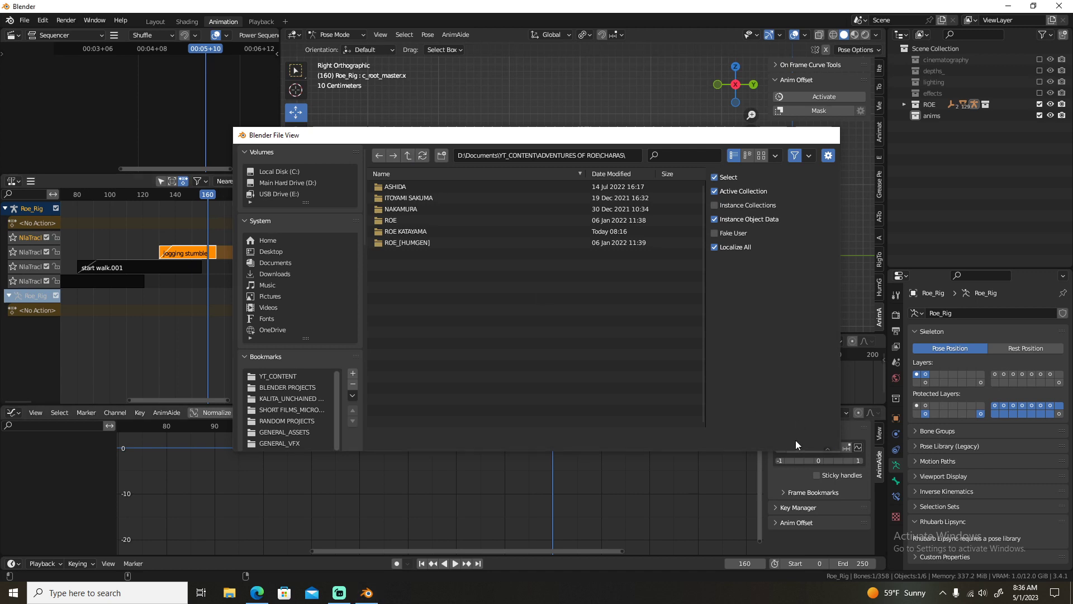
{"action": "left_click", "coordinate": [799, 439]}
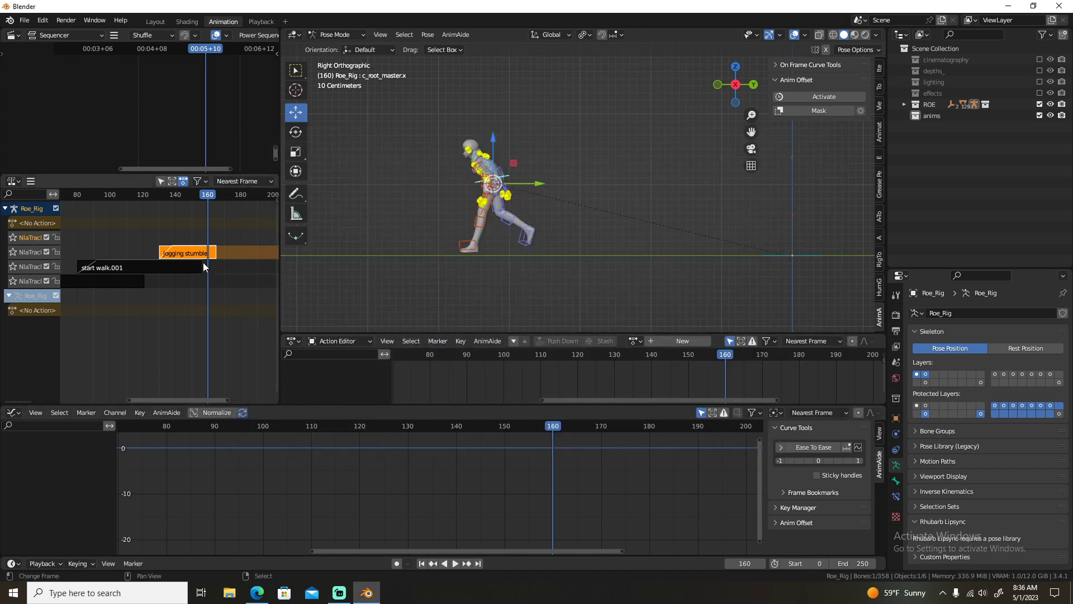
Add a start walk strip at frame 160 on the new top track and set its extrapolation to Hold Forward.
{"action": "key", "text": "shift+a"}
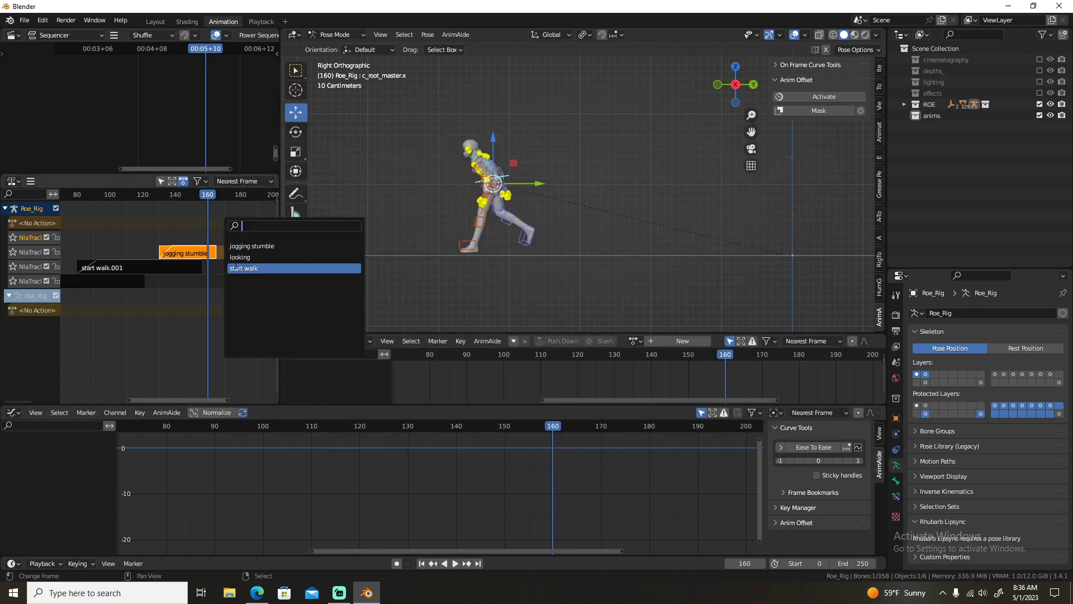
{"action": "left_click", "coordinate": [240, 268]}
{"action": "left_click", "coordinate": [235, 238]}
{"action": "key", "text": "n"}
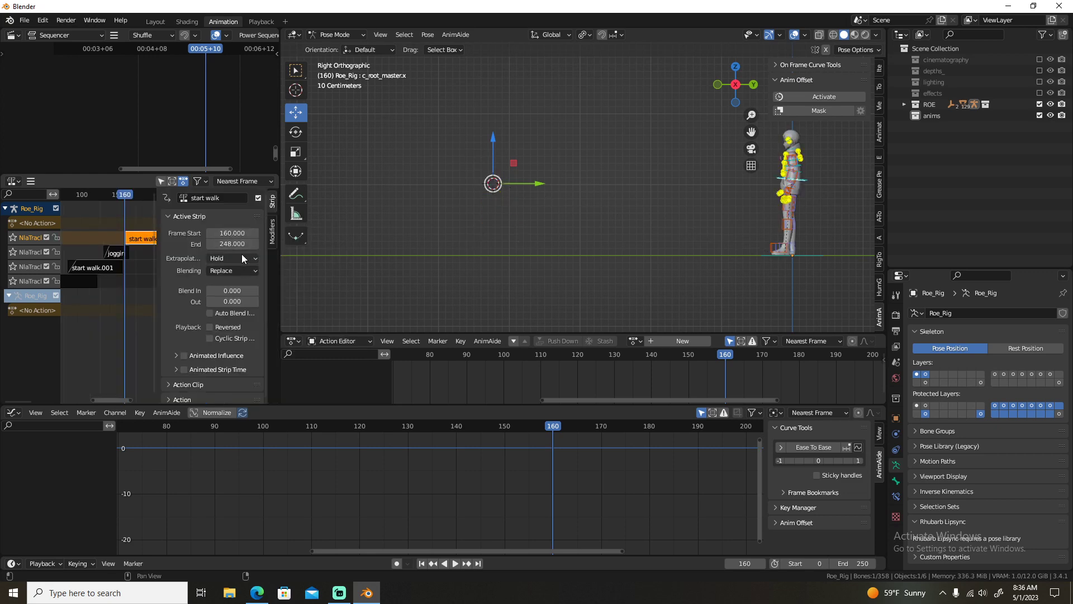
{"action": "left_click", "coordinate": [236, 295]}
{"action": "key", "text": "n"}
Make a separate copy of the start walk action, use it for the top track's strip, and snap the strip to frame 160.
{"action": "key", "text": "Tab"}
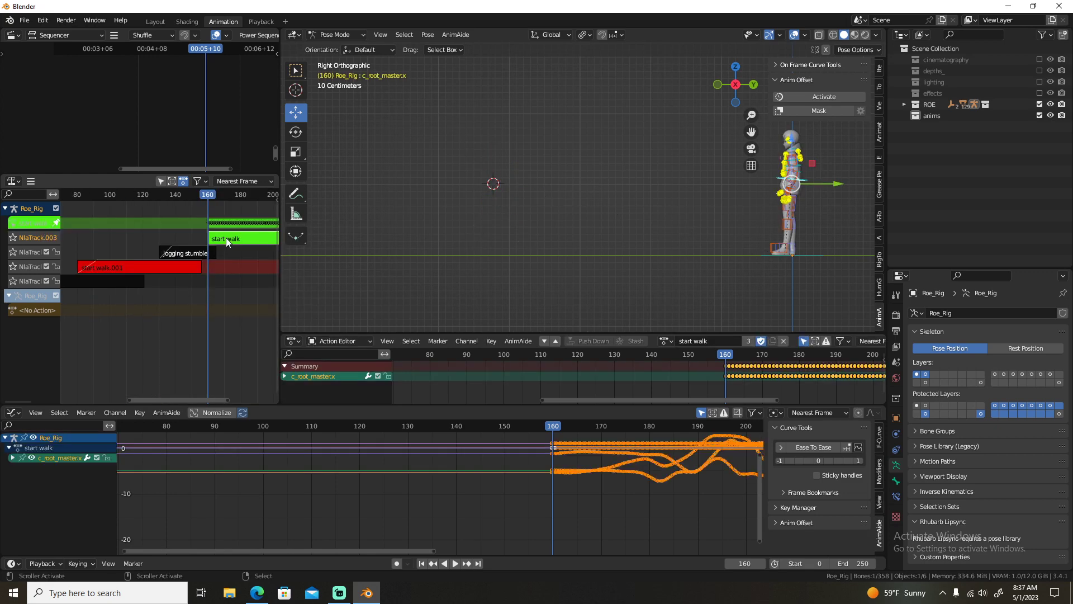
{"action": "left_click", "coordinate": [748, 340]}
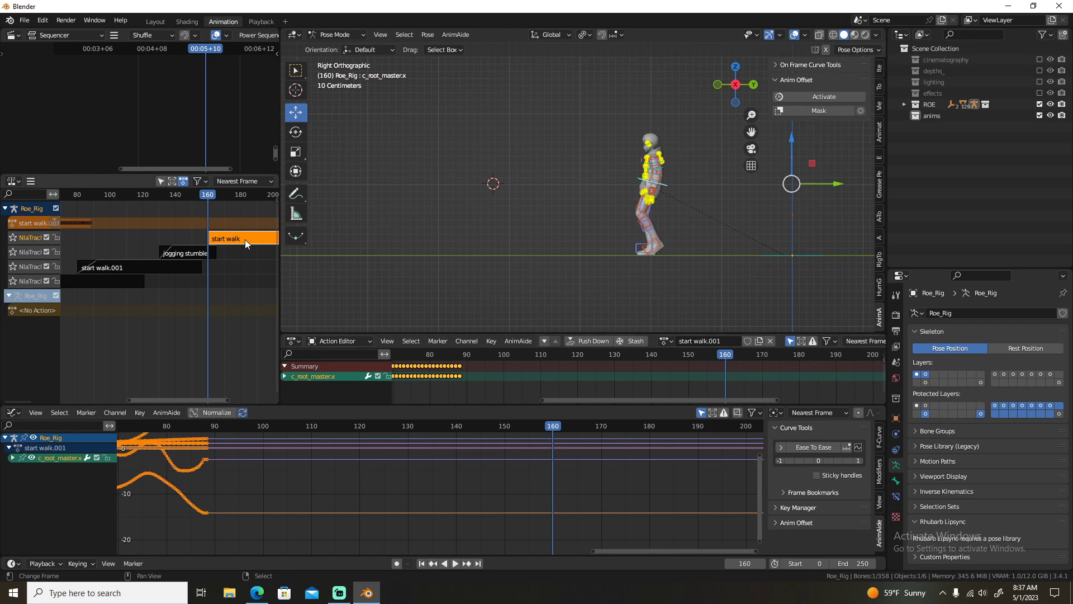
{"action": "left_click", "coordinate": [54, 222]}
{"action": "key", "text": "shift+s"}
{"action": "left_click", "coordinate": [145, 241]}
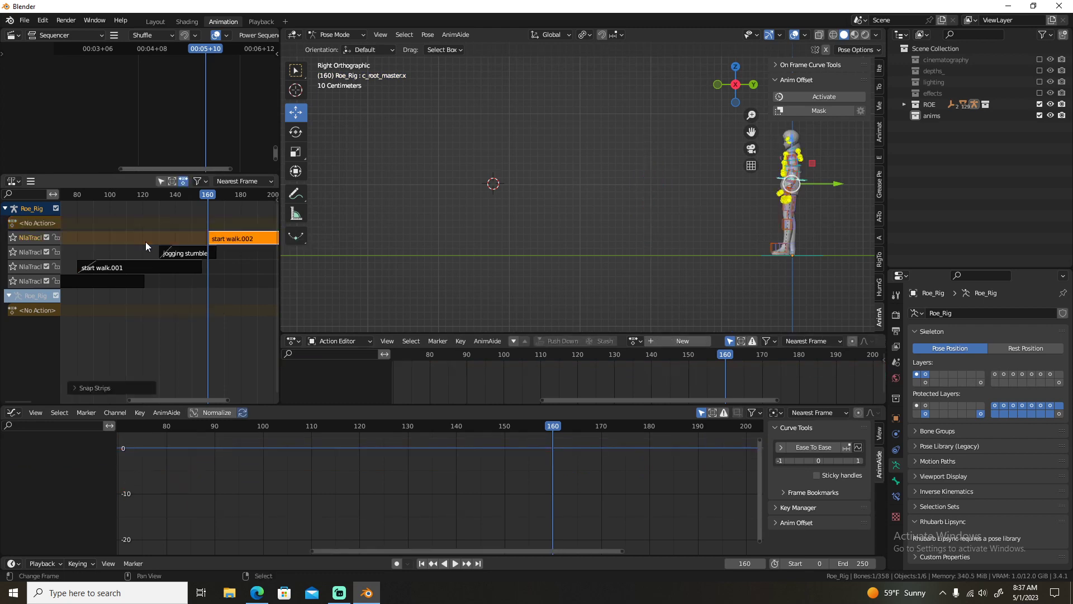
Set the extrapolation of the start walk.002 strip to Hold Forward.
{"action": "left_click", "coordinate": [238, 237]}
{"action": "key", "text": "n"}
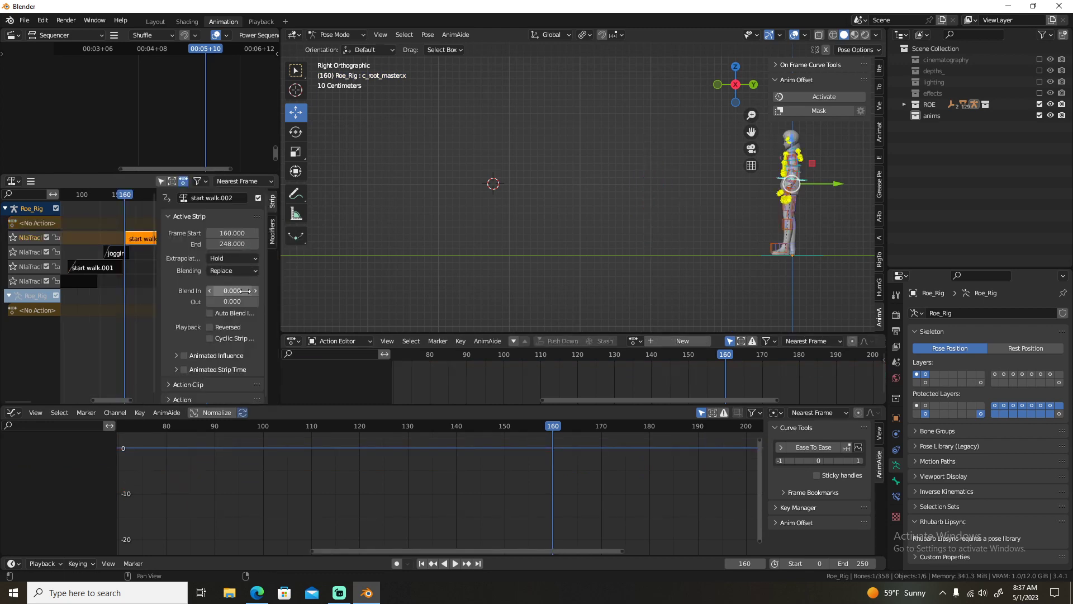
{"action": "left_click", "coordinate": [239, 258]}
{"action": "left_click", "coordinate": [240, 296]}
{"action": "key", "text": "n"}
Move the start walk.002 strip earlier to start at about frame 107, overlapping the jogging stumble strip.
{"action": "key", "text": "g"}
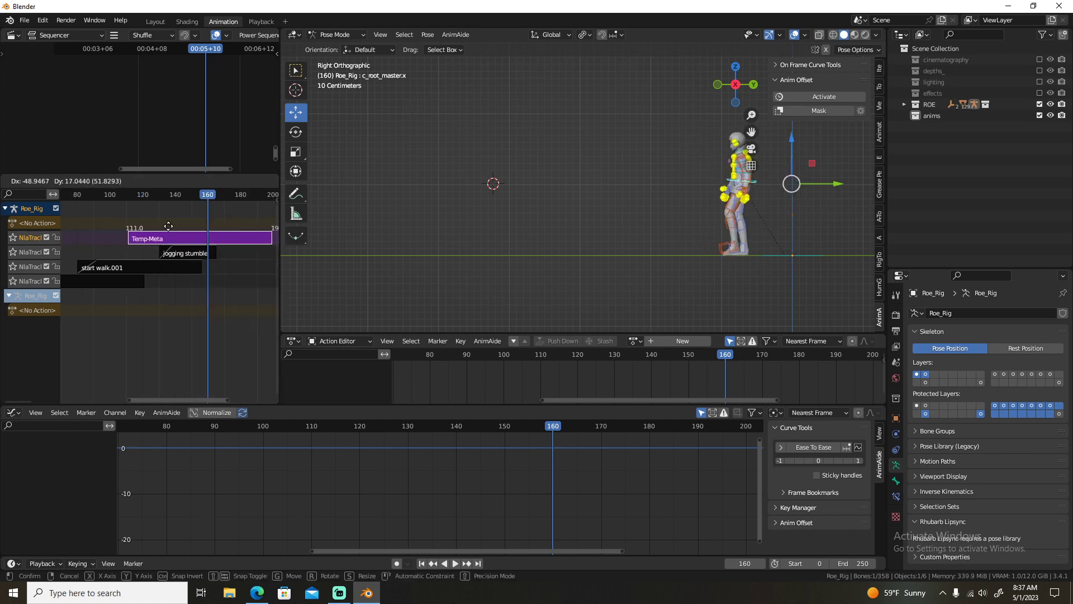
{"action": "left_click", "coordinate": [164, 226]}
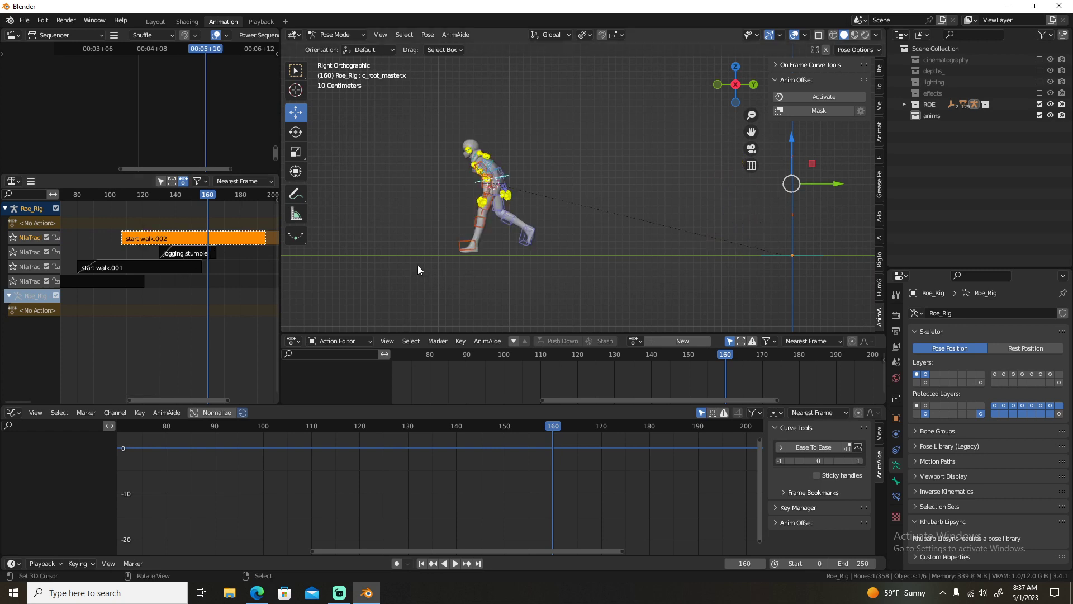
{"action": "left_click", "coordinate": [229, 236]}
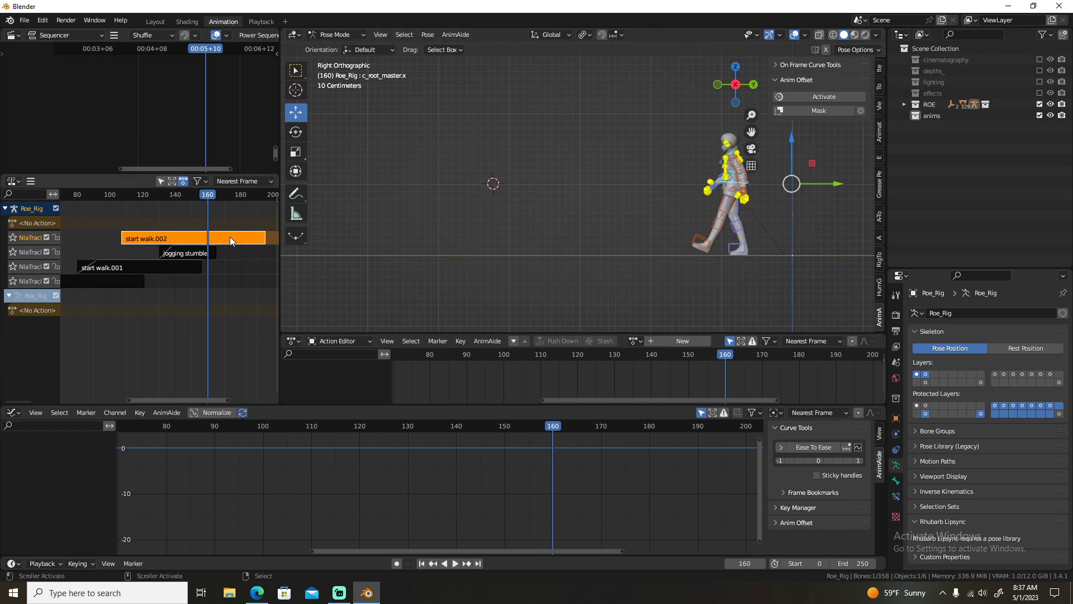
Nudge the start walk.002 strip slightly later, split it at frame 160 and delete the part before the split.
{"action": "key", "text": "g"}
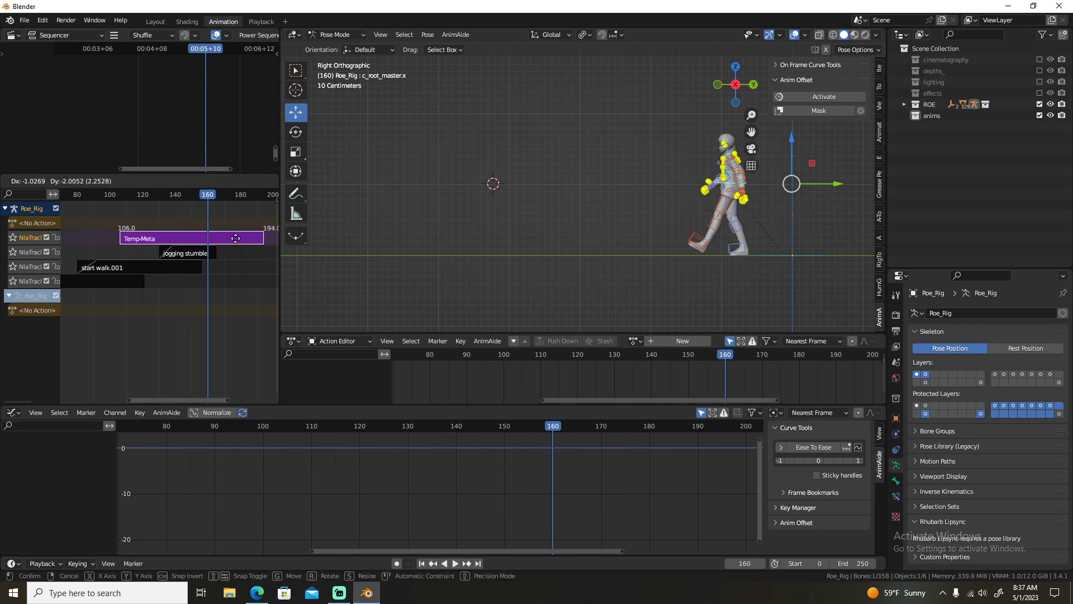
{"action": "left_click", "coordinate": [237, 238]}
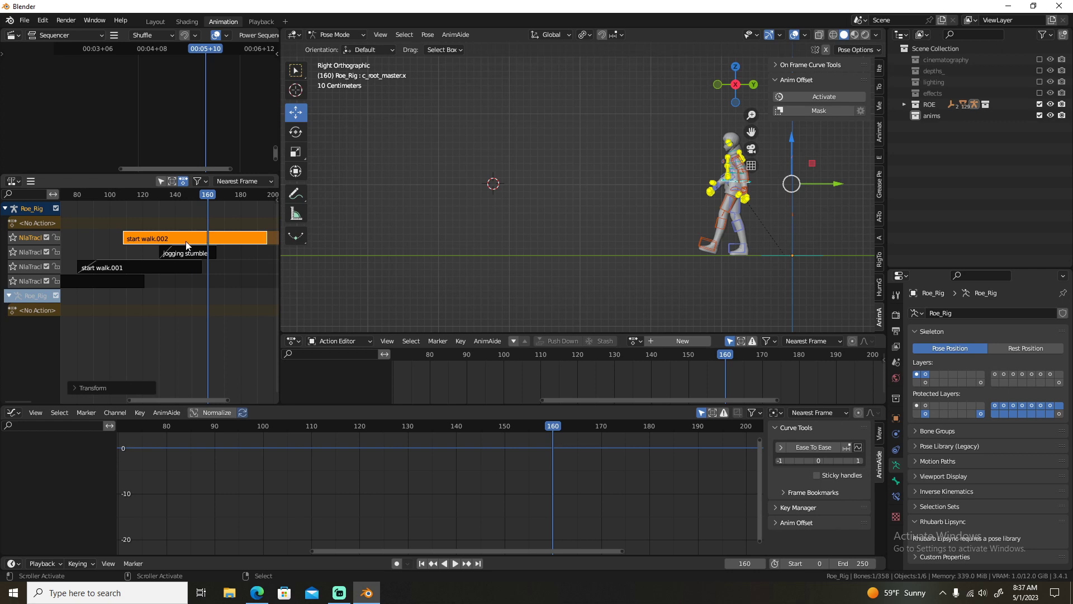
{"action": "key", "text": "y"}
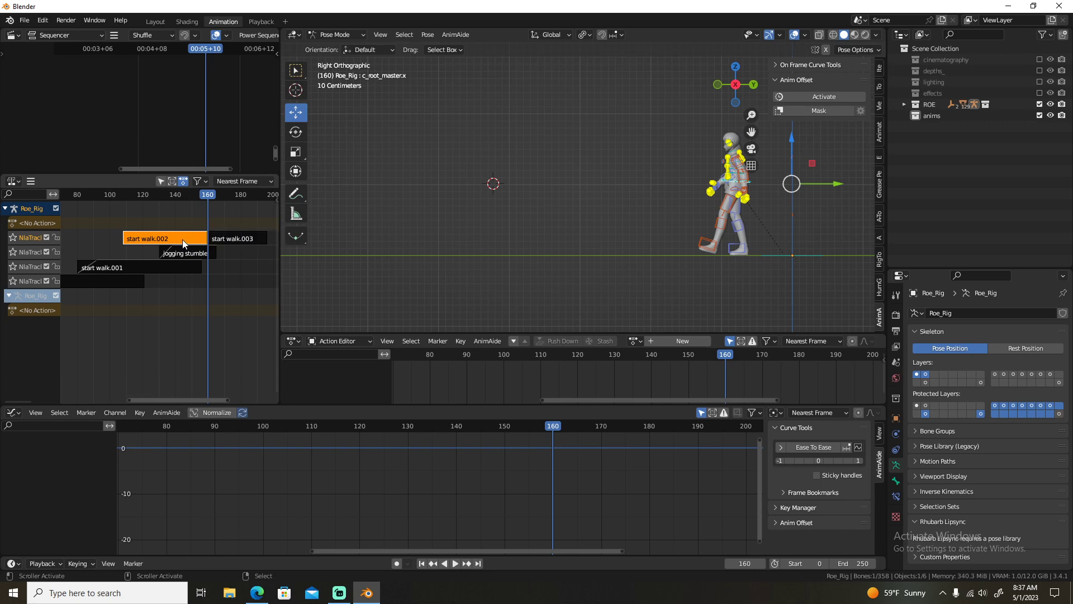
{"action": "key", "text": "x"}
Tweak the start walk.003 strip's action with Anim Offset, moving the root bone along Y back to the jogging stumble's position.
{"action": "left_click", "coordinate": [235, 239]}
{"action": "key", "text": "Tab"}
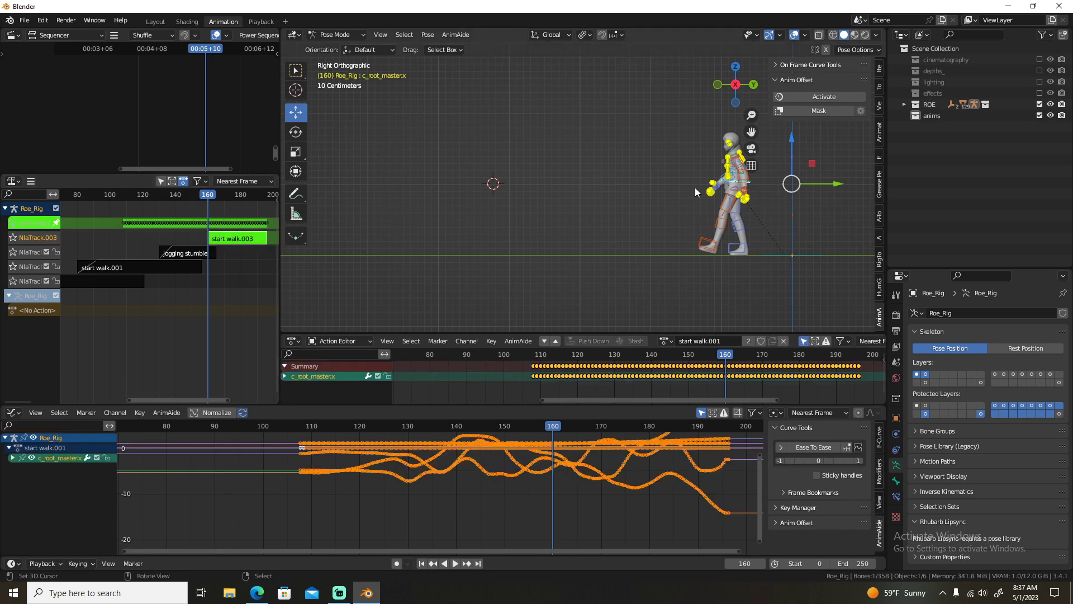
{"action": "left_click", "coordinate": [833, 96]}
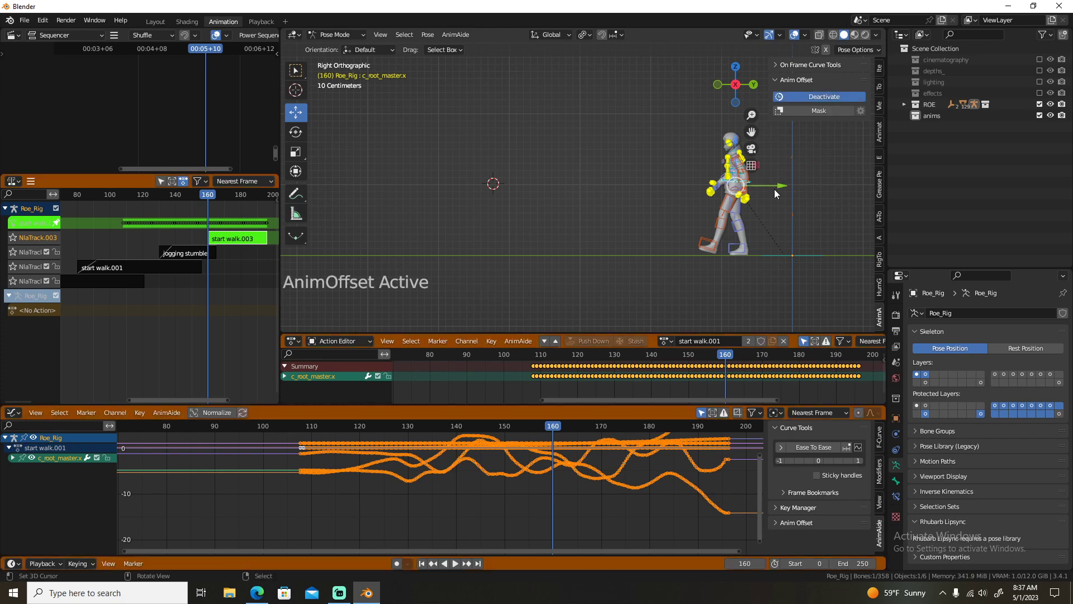
{"action": "left_click_drag", "start_coordinate": [790, 185], "coordinate": [532, 186]}
{"action": "key", "text": "Escape"}
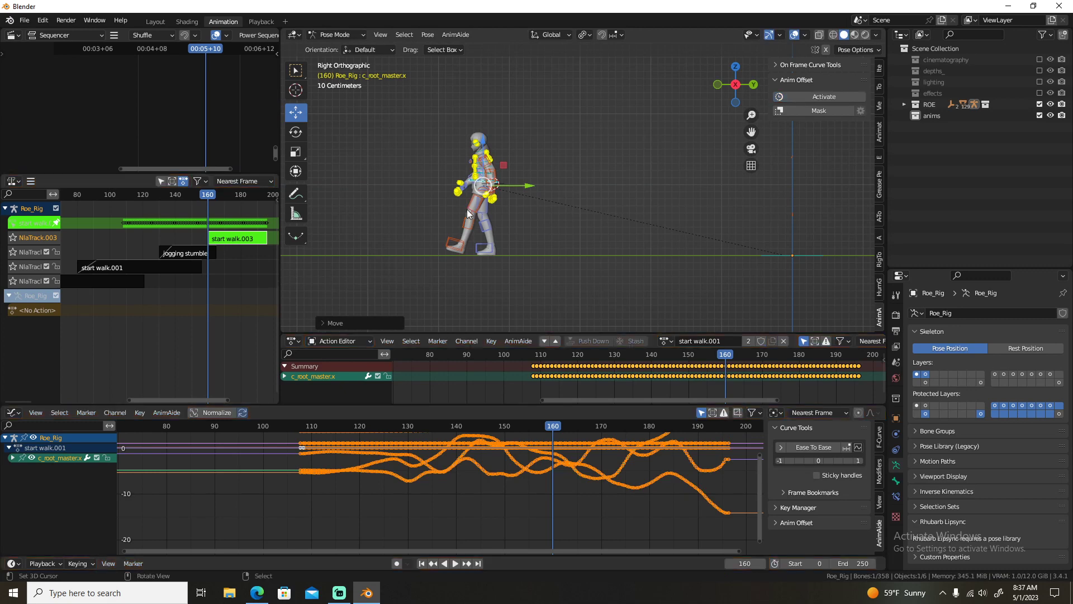
{"action": "key", "text": "Tab"}
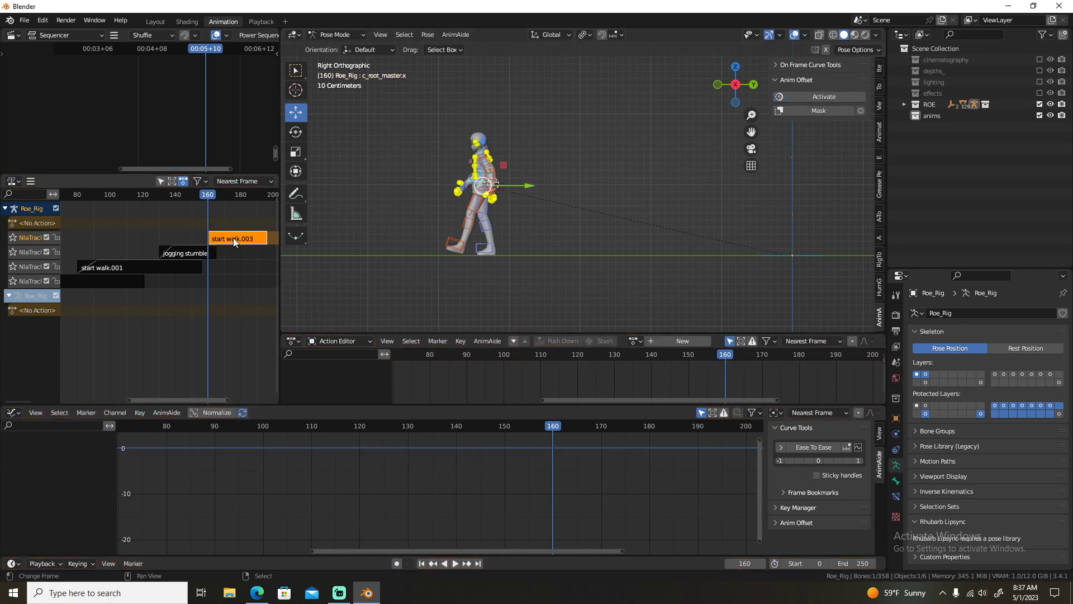
Move the start walk.003 strip to start at frame 155, set its Blend In to 6 and play back the transition.
{"action": "key", "text": "g"}
{"action": "left_click", "coordinate": [233, 243]}
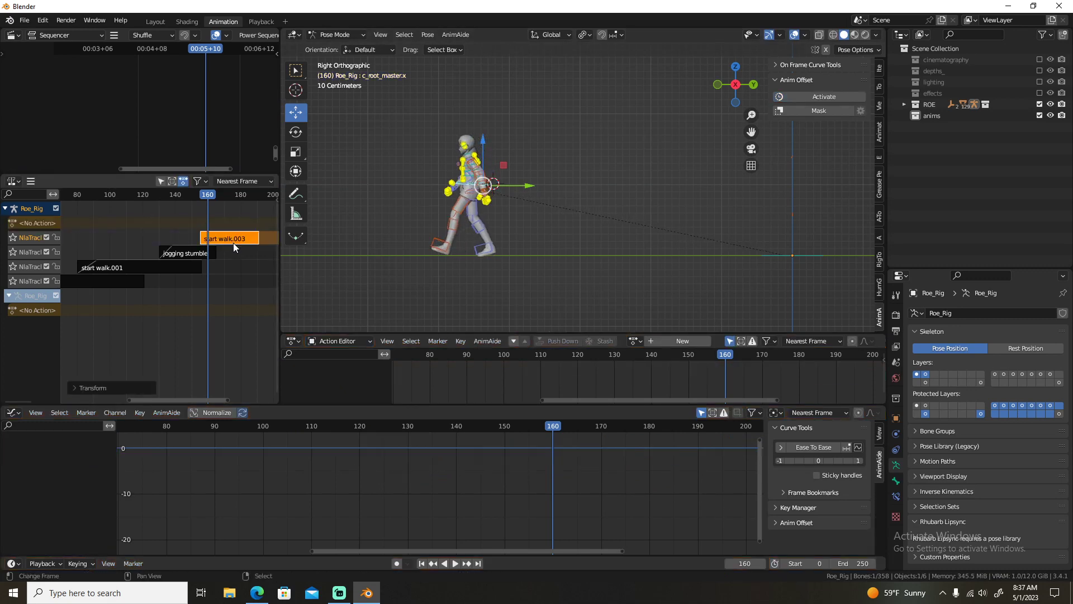
{"action": "key", "text": "n"}
{"action": "key", "text": "Return"}
{"action": "key", "text": "n"}
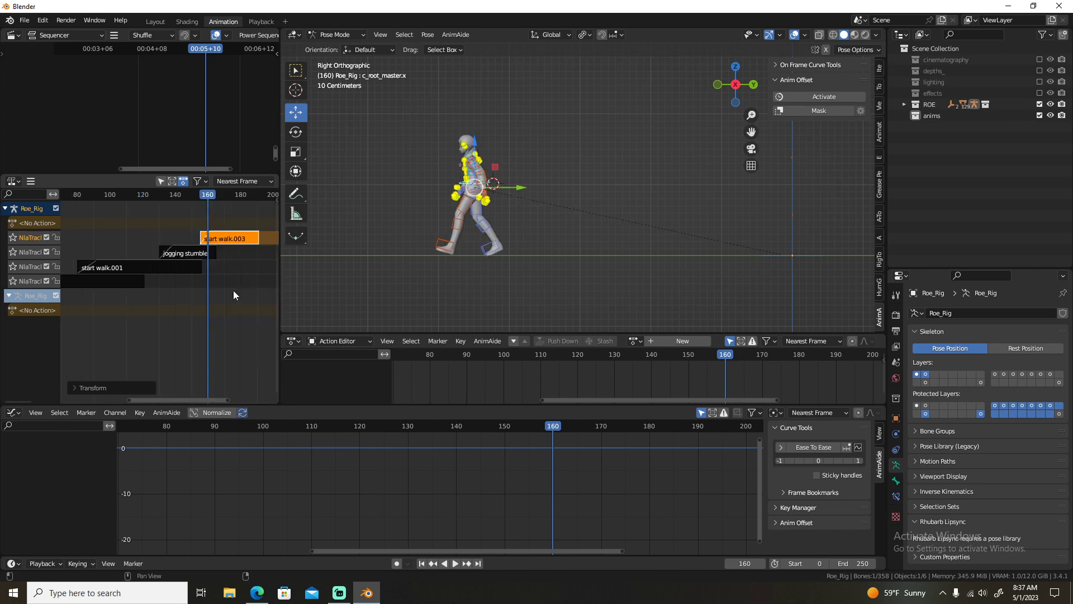
{"action": "key", "text": "space"}
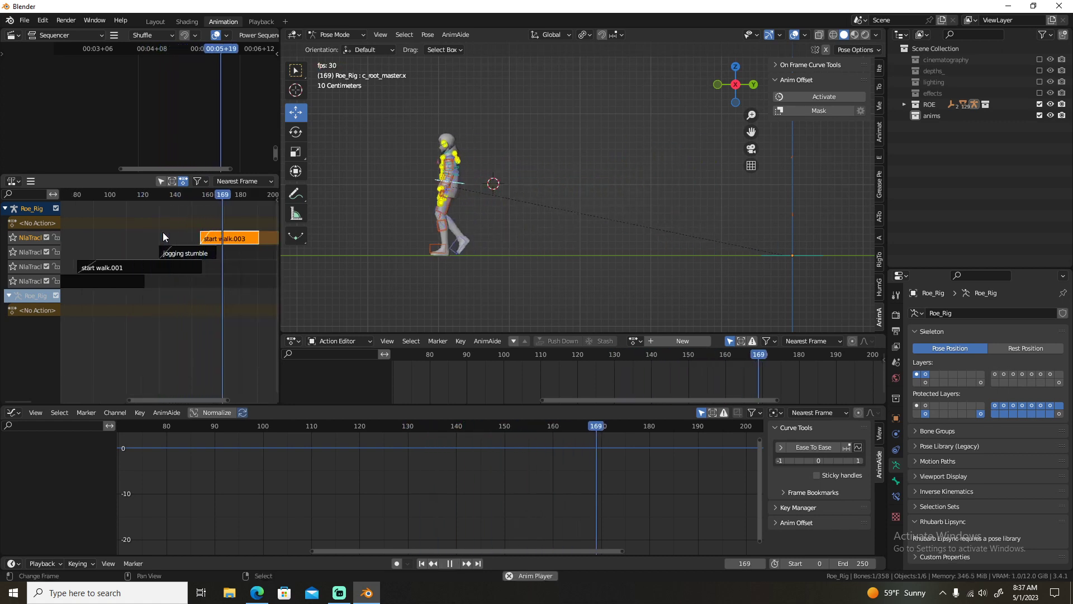
{"action": "key", "text": "space"}
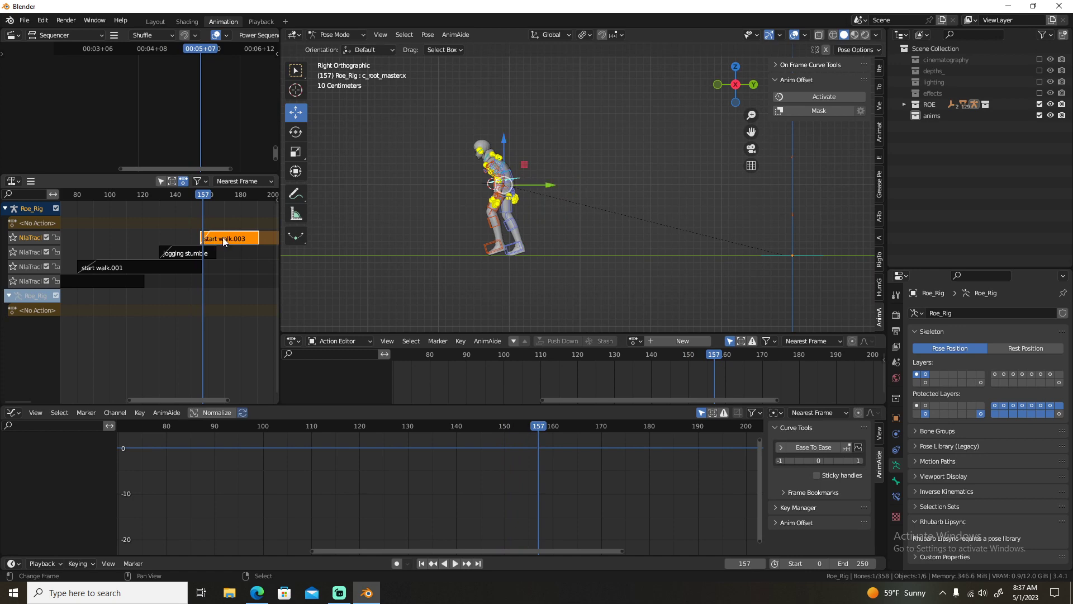
Set the start walk.003 strip's Blend In to 0 and shift its root bone along Y with Anim Offset to match the stumble at frame 157.
{"action": "key", "text": "n"}
{"action": "key", "text": "n"}
{"action": "key", "text": "n"}
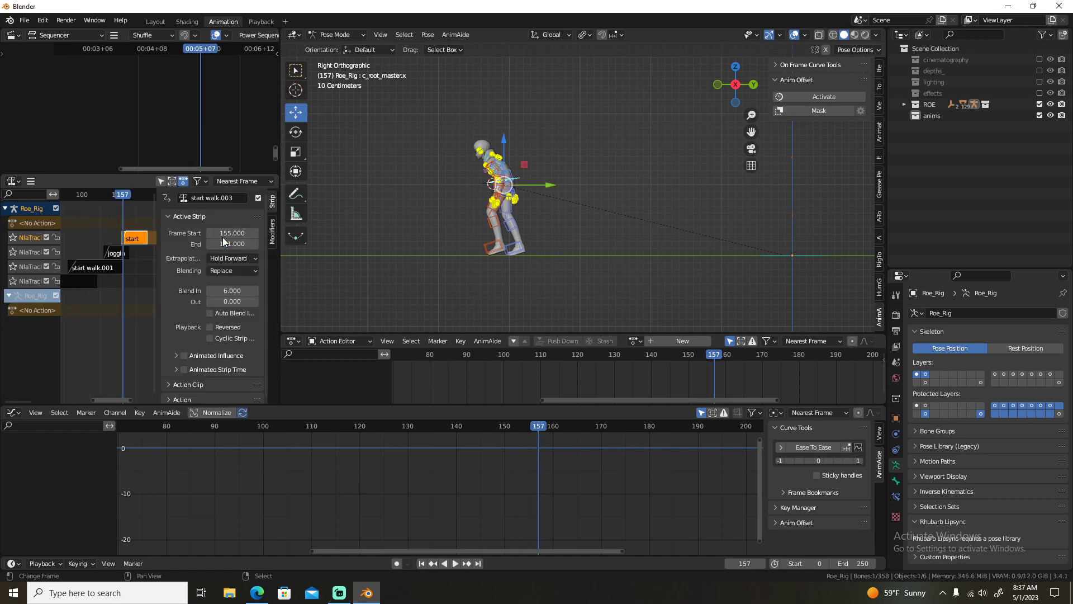
{"action": "left_click", "coordinate": [232, 290]}
{"action": "key", "text": "Return"}
{"action": "key", "text": "n"}
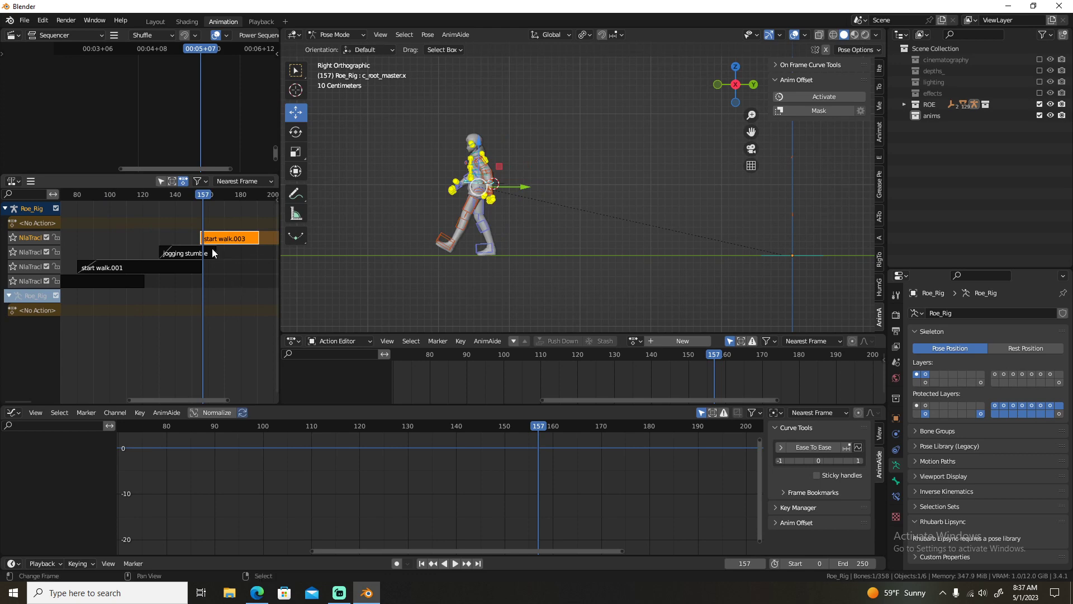
{"action": "key", "text": "Tab"}
{"action": "left_click", "coordinate": [824, 96]}
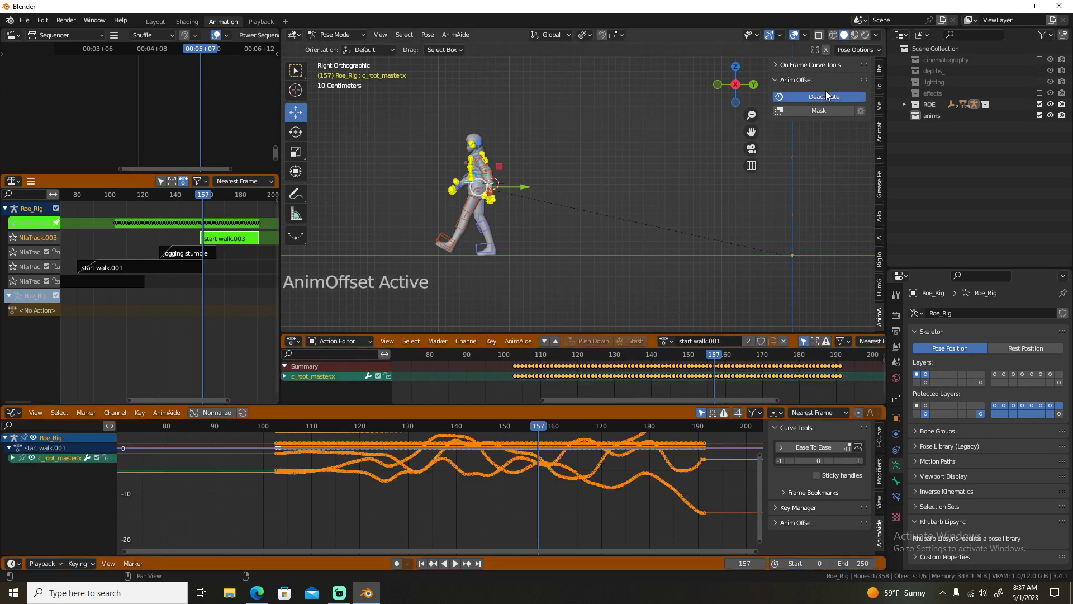
{"action": "left_click_drag", "start_coordinate": [509, 192], "coordinate": [546, 184]}
{"action": "left_click", "coordinate": [546, 184]}
{"action": "left_click", "coordinate": [822, 97]}
{"action": "key", "text": "Tab"}
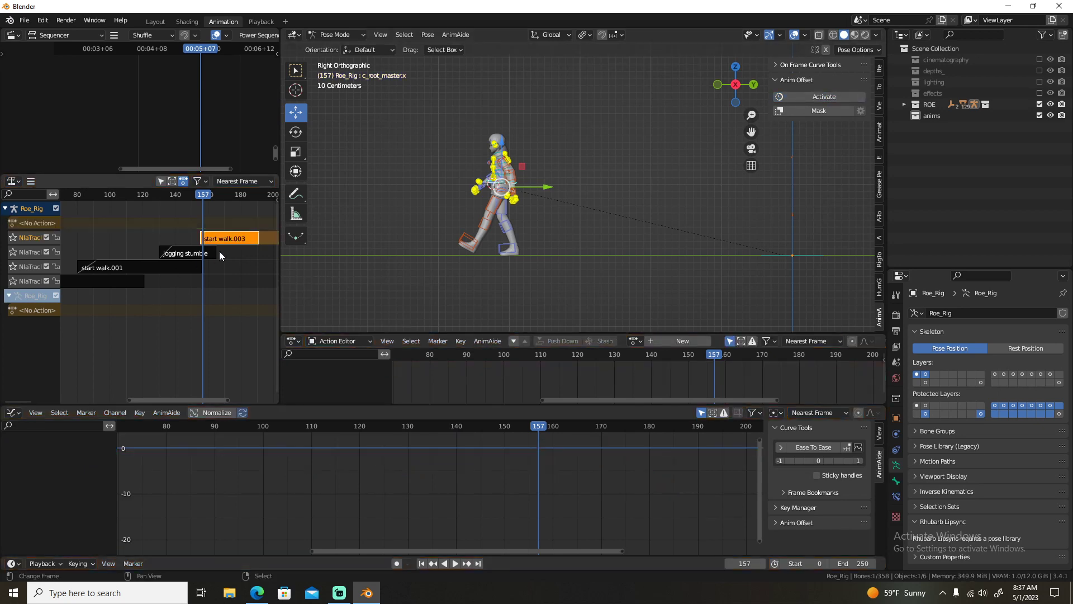
Set the start walk.003 strip's Blend In to 6 and play back the transition from the jogging stumble.
{"action": "key", "text": "n"}
{"action": "left_click", "coordinate": [233, 291]}
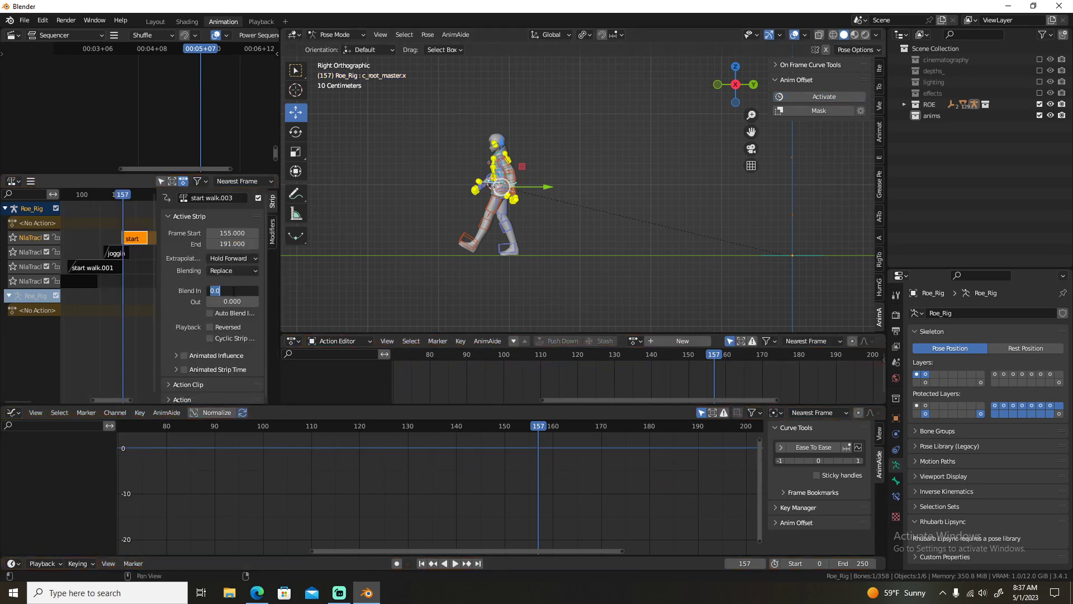
{"action": "key", "text": "n"}
{"action": "key", "text": "space"}
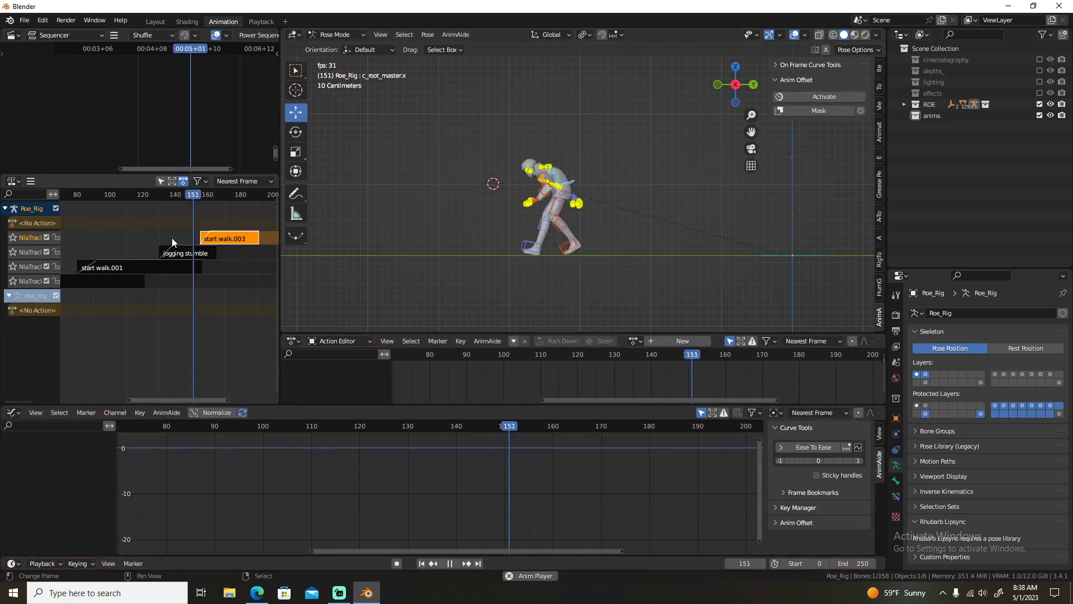
{"action": "left_click_drag", "start_coordinate": [172, 237], "coordinate": [203, 237]}
Set the Blend In of the start walk.003 strip to 12 and review the transition in playback.
{"action": "key", "text": "n"}
{"action": "left_click", "coordinate": [229, 290]}
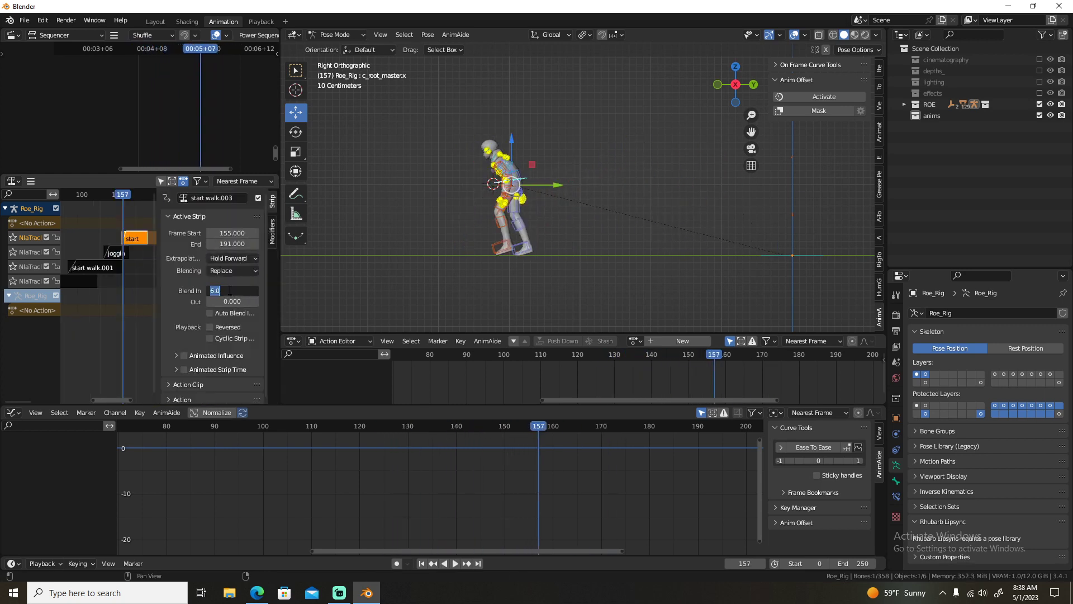
{"action": "type", "text": "12"}
{"action": "key", "text": "Return"}
{"action": "key", "text": "n"}
{"action": "key", "text": "space"}
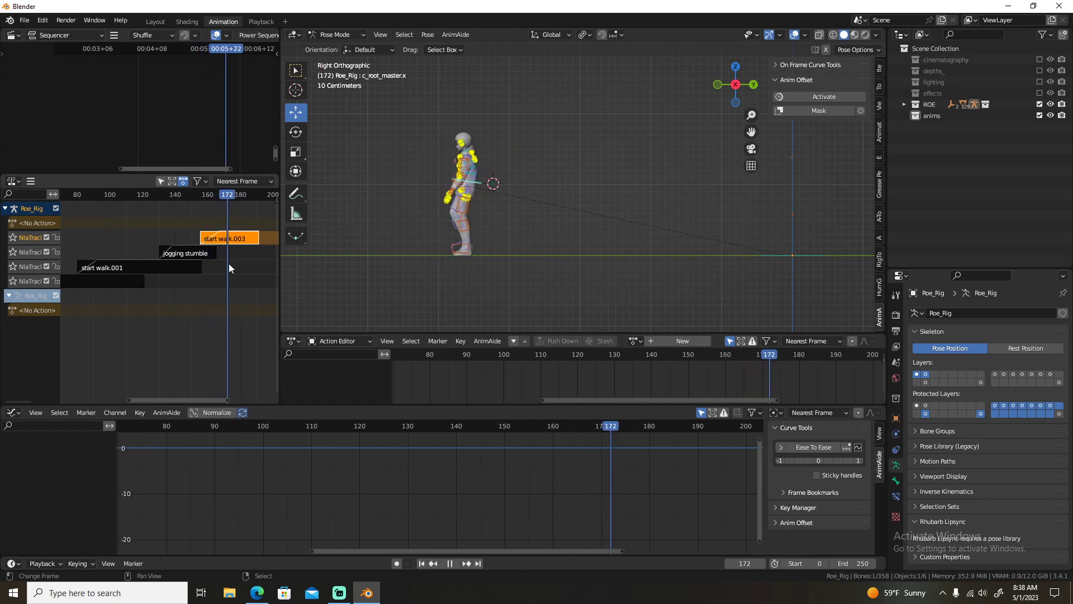
{"action": "left_click", "coordinate": [149, 267]}
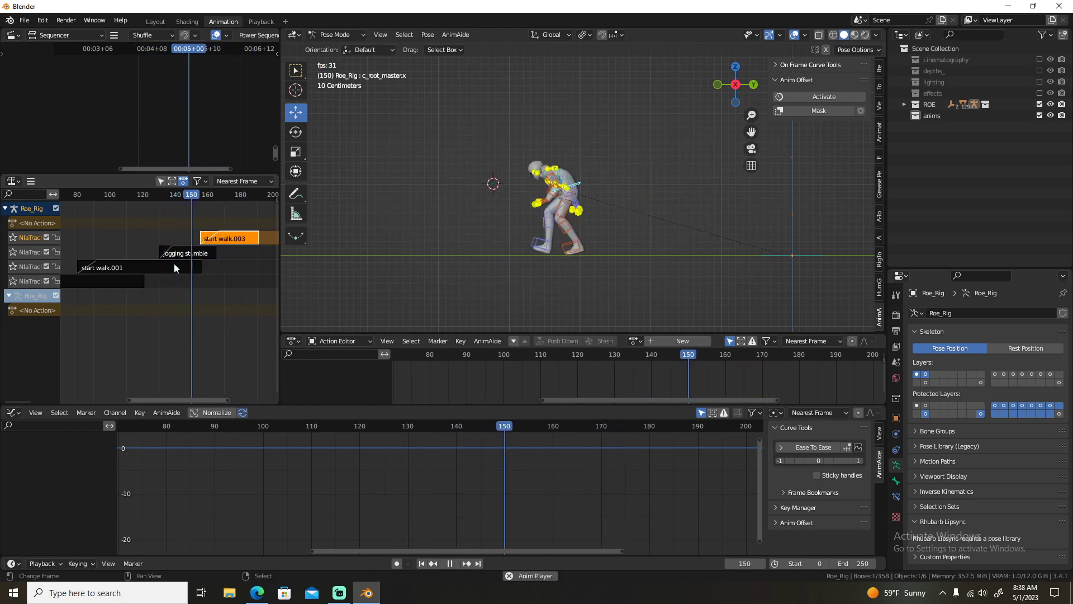
{"action": "left_click", "coordinate": [213, 239]}
{"action": "key", "text": "space"}
Clear the start walk.003 strip's Blend In and use Anim Offset to move its root bone slightly along Y at frame 162.
{"action": "key", "text": "n"}
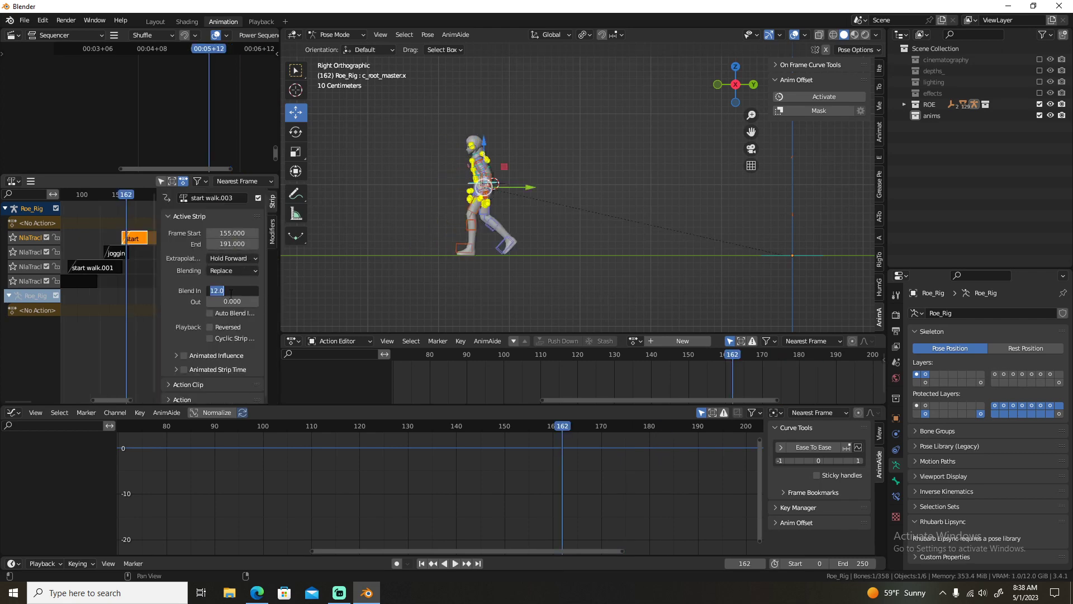
{"action": "key", "text": "Escape"}
{"action": "key", "text": "n"}
{"action": "key", "text": "Tab"}
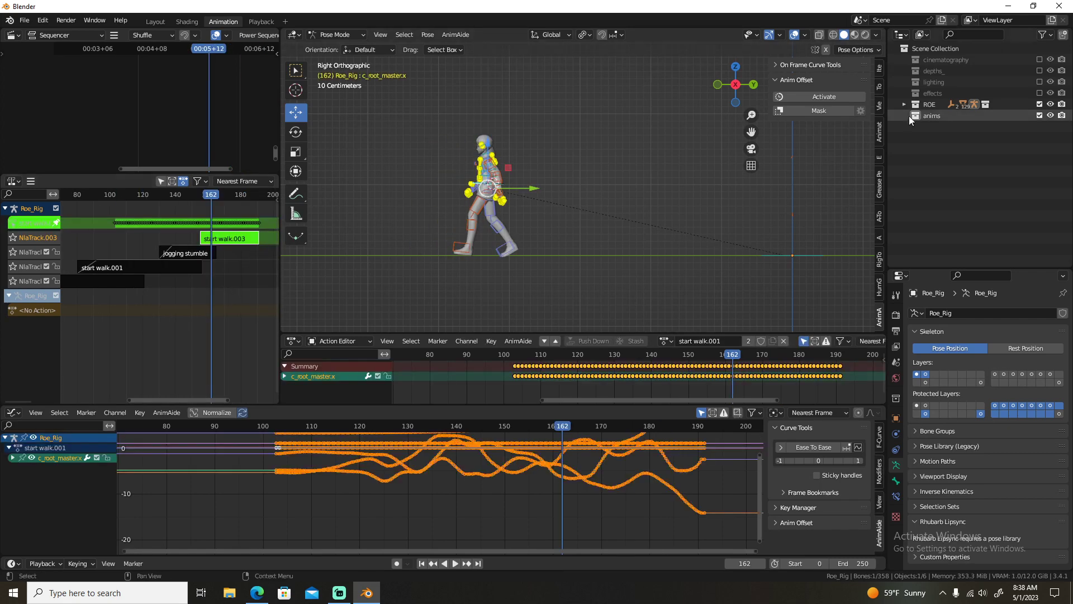
{"action": "left_click", "coordinate": [823, 99]}
{"action": "left_click_drag", "start_coordinate": [535, 188], "coordinate": [525, 186]}
{"action": "left_click", "coordinate": [810, 100]}
{"action": "key", "text": "Tab"}
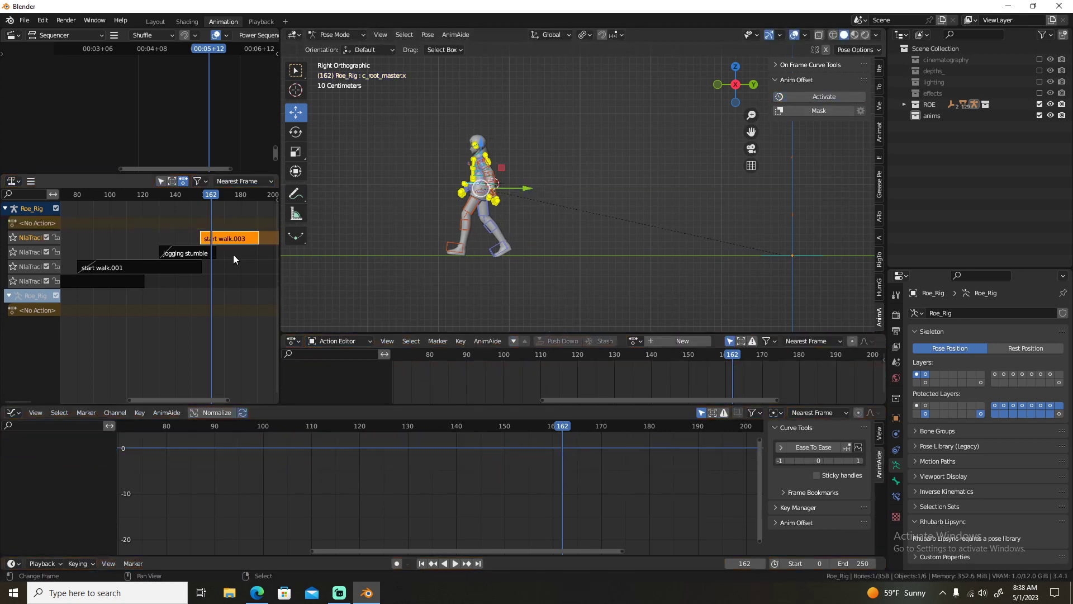
Give the start walk.003 strip a Blend In again and play back the transition around frame 155.
{"action": "key", "text": "n"}
{"action": "left_click", "coordinate": [232, 291]}
{"action": "type", "text": "1"}
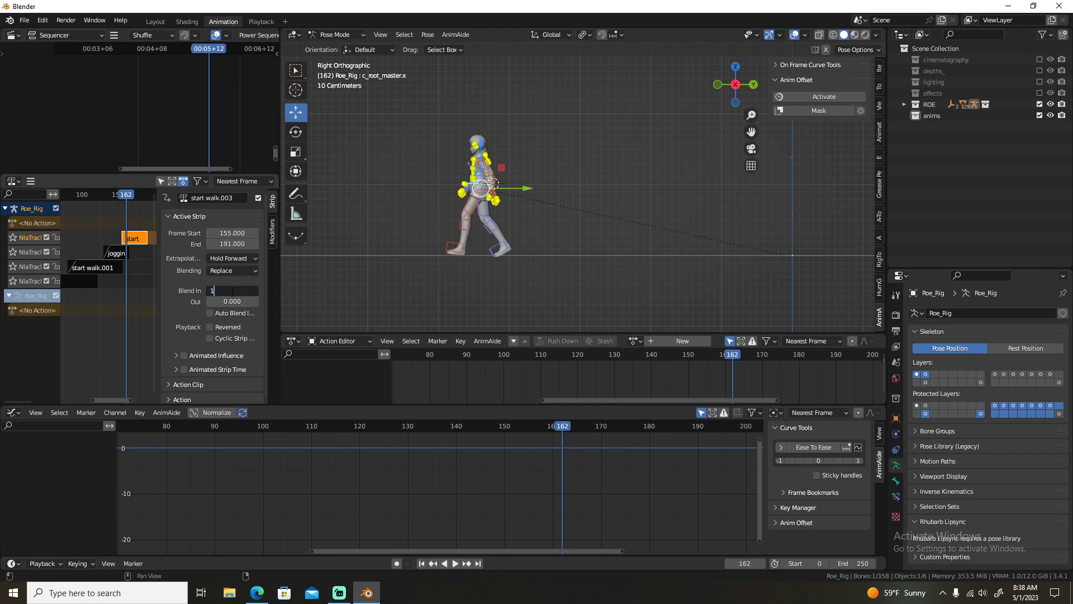
{"action": "key", "text": "Return"}
{"action": "key", "text": "n"}
{"action": "key", "text": "Home"}
{"action": "key", "text": "space"}
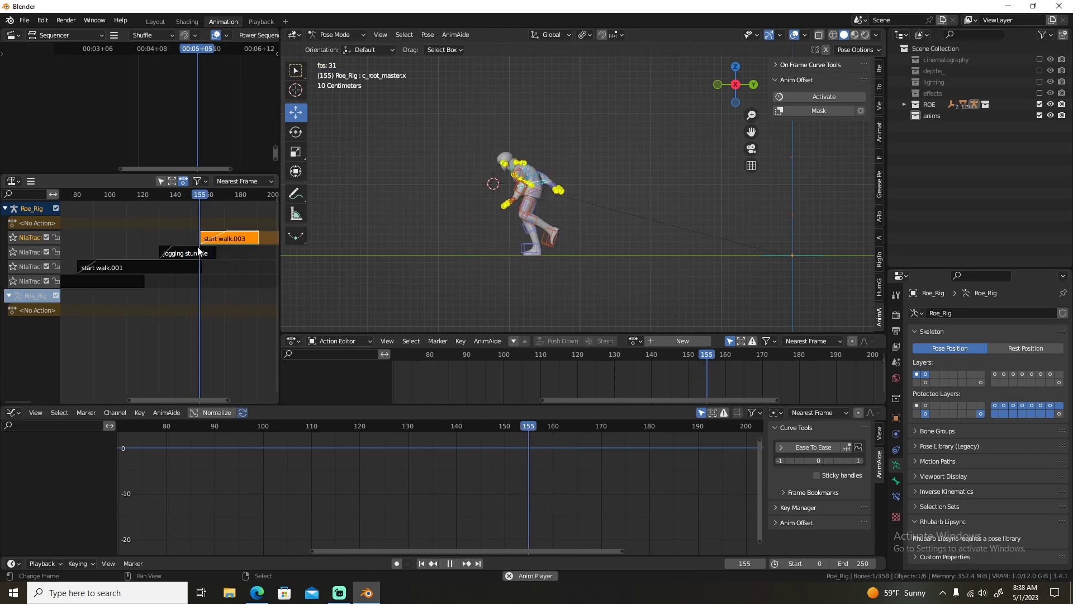
{"action": "left_click_drag", "start_coordinate": [199, 251], "coordinate": [157, 246]}
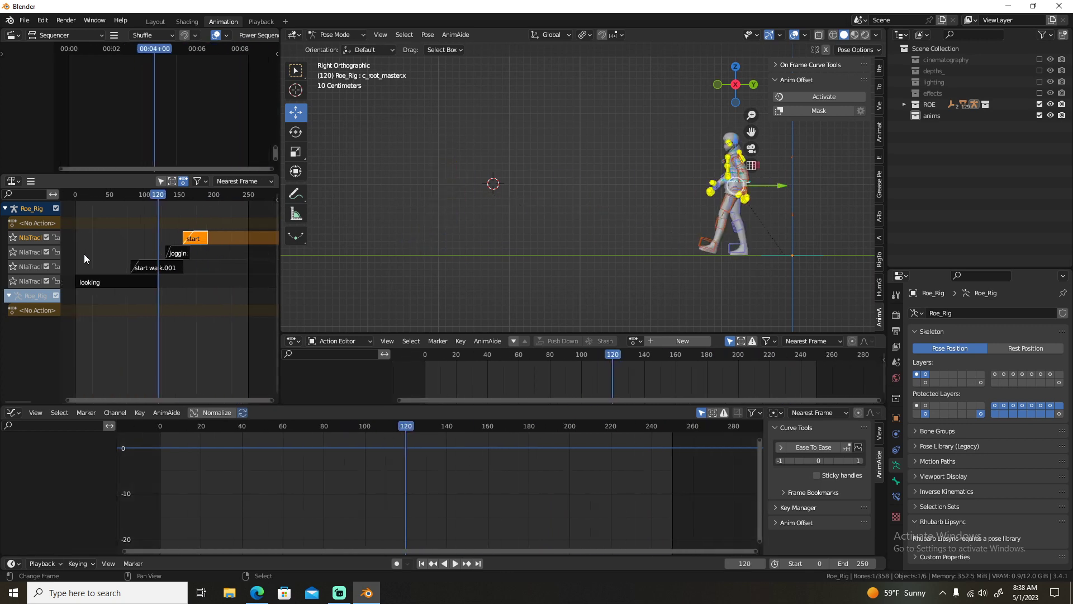
Return to frame 0 and switch the rig to Object Mode in a perspective view of the character.
{"action": "left_click_drag", "start_coordinate": [84, 253], "coordinate": [69, 252]}
{"action": "middle_click_drag", "start_coordinate": [525, 235], "coordinate": [622, 215]}
{"action": "key", "text": "n"}
{"action": "key", "text": "ctrl+Tab"}
{"action": "scroll", "coordinate": [622, 215], "scroll_direction": "up", "scroll_amount": 2}
{"action": "left_click", "coordinate": [128, 260]}
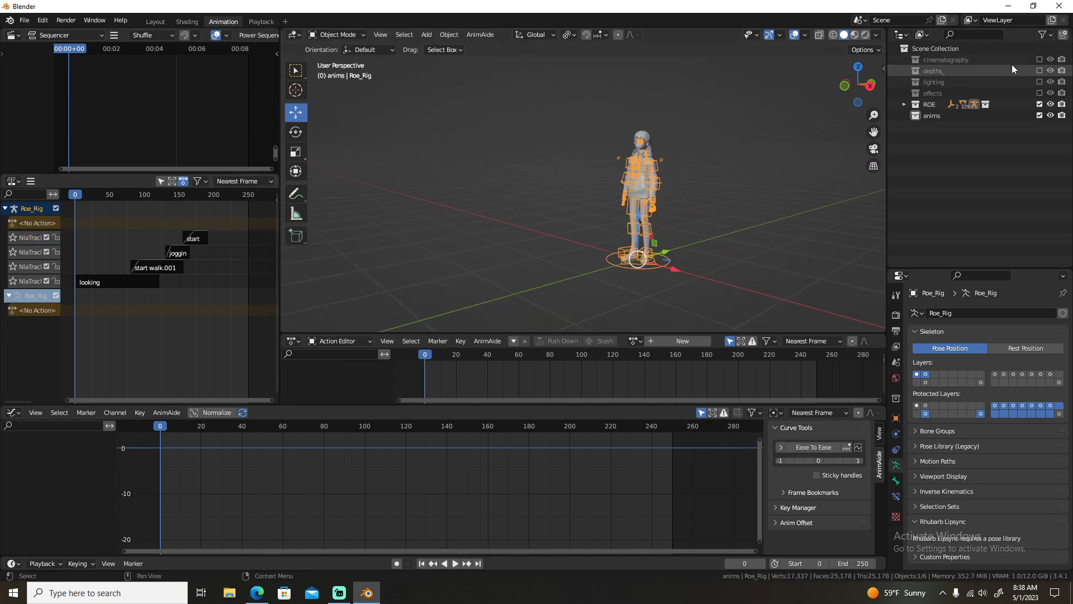
Enable the cinematography collection, select Cam_Main and look through the camera.
{"action": "left_click", "coordinate": [1040, 60]}
{"action": "left_click", "coordinate": [950, 70]}
{"action": "key", "text": "KP_0"}
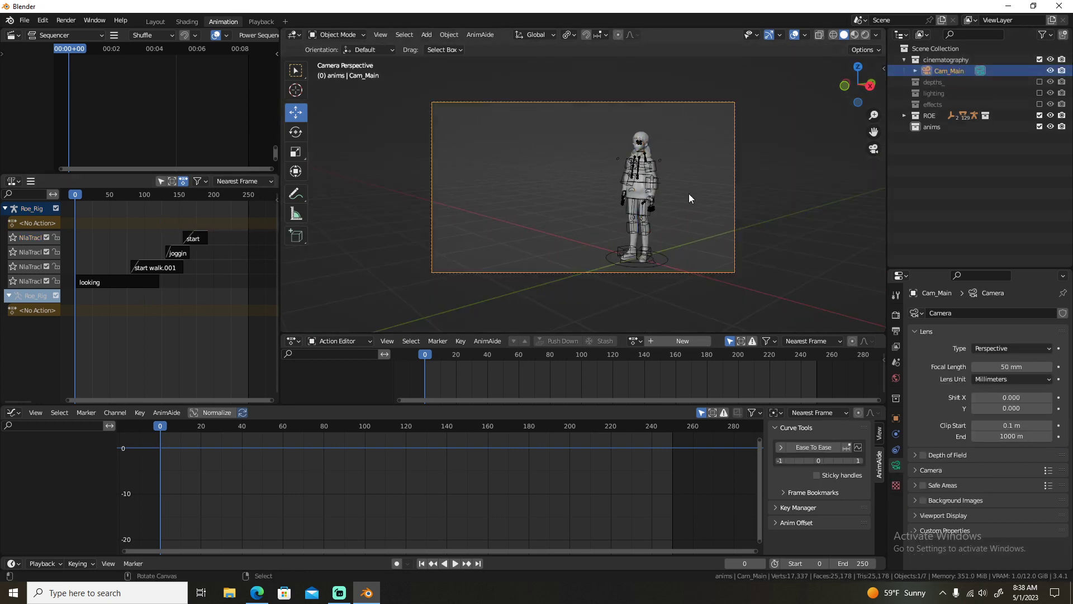
{"action": "scroll", "coordinate": [768, 219], "scroll_direction": "up", "scroll_amount": 2}
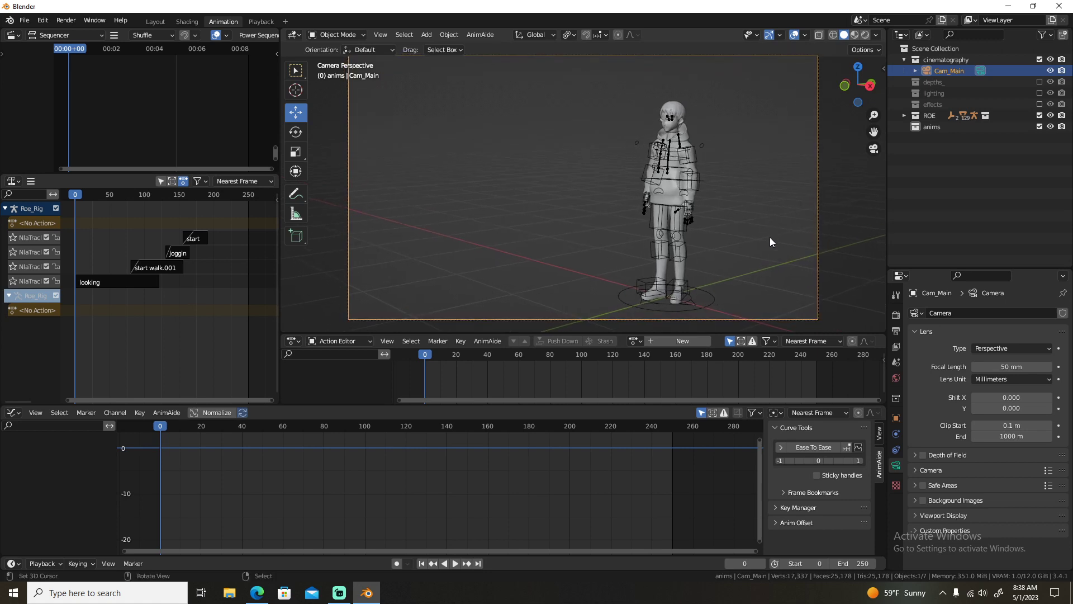
Lock the camera to the view and reframe Cam_Main so the full character stands right of the frame's centre.
{"action": "key", "text": "n"}
{"action": "left_click", "coordinate": [879, 106]}
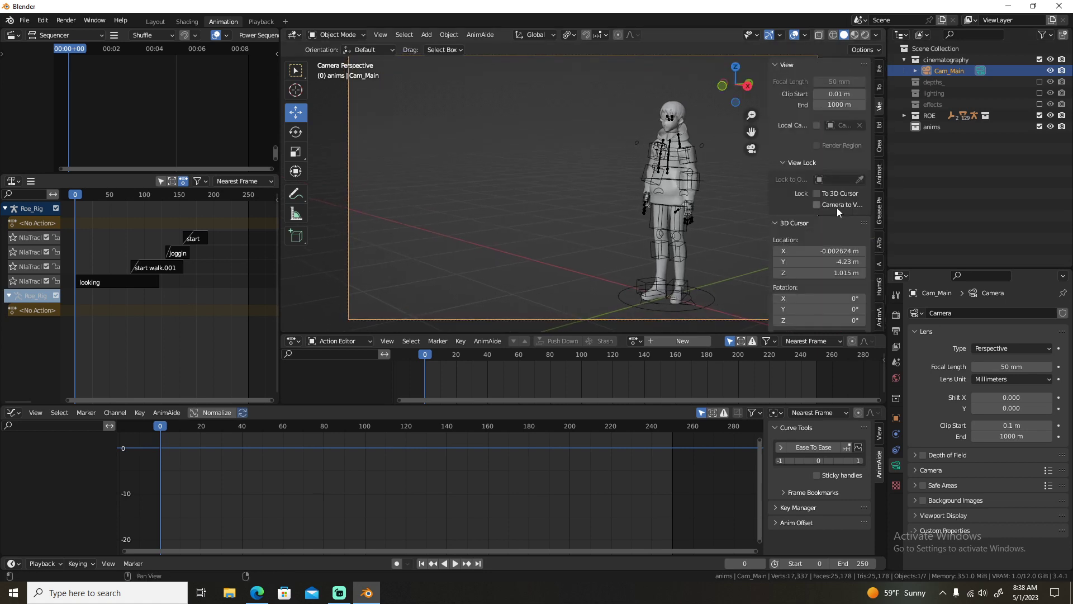
{"action": "key", "text": "n"}
{"action": "scroll", "coordinate": [604, 201], "scroll_direction": "down", "scroll_amount": 4}
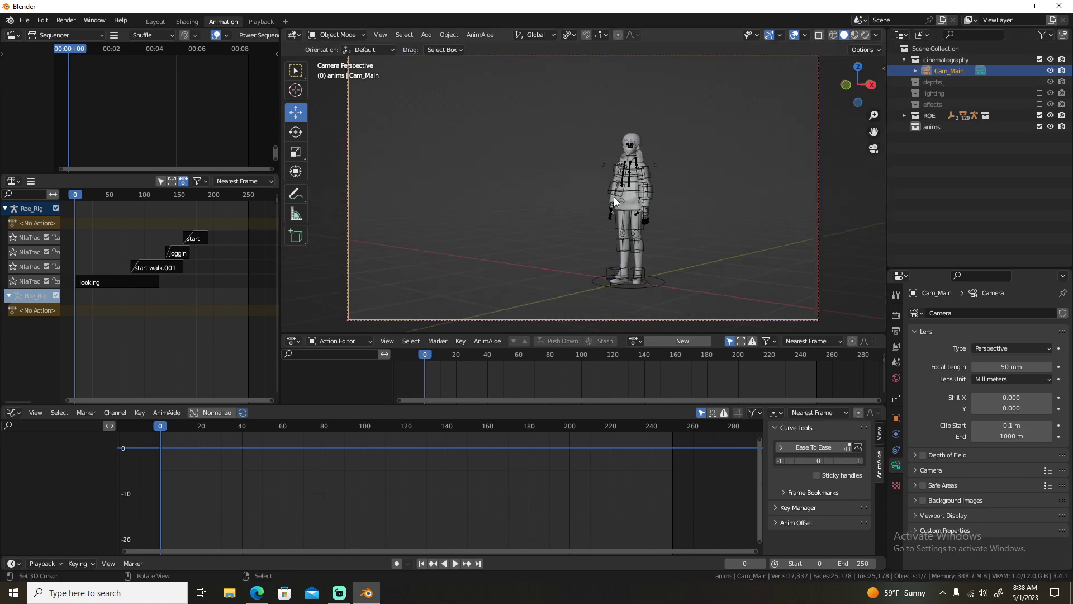
{"action": "middle_click_drag", "start_coordinate": [614, 197], "coordinate": [700, 212], "text": "shift"}
Play the animation through the camera, hide the bones overlay and return to frame 0.
{"action": "key", "text": "space"}
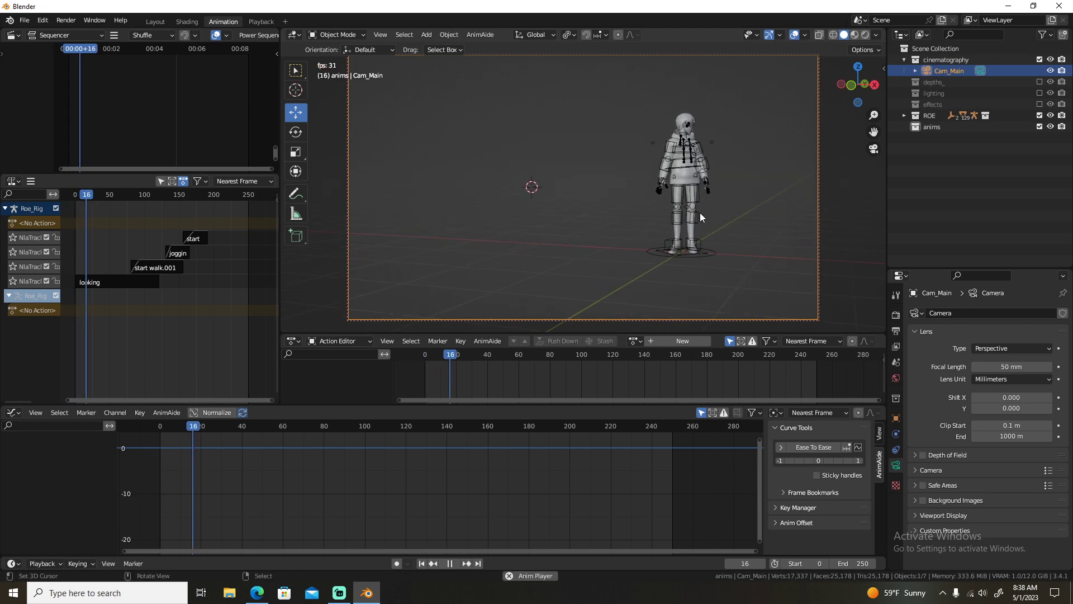
{"action": "left_click", "coordinate": [805, 35]}
{"action": "left_click", "coordinate": [820, 152]}
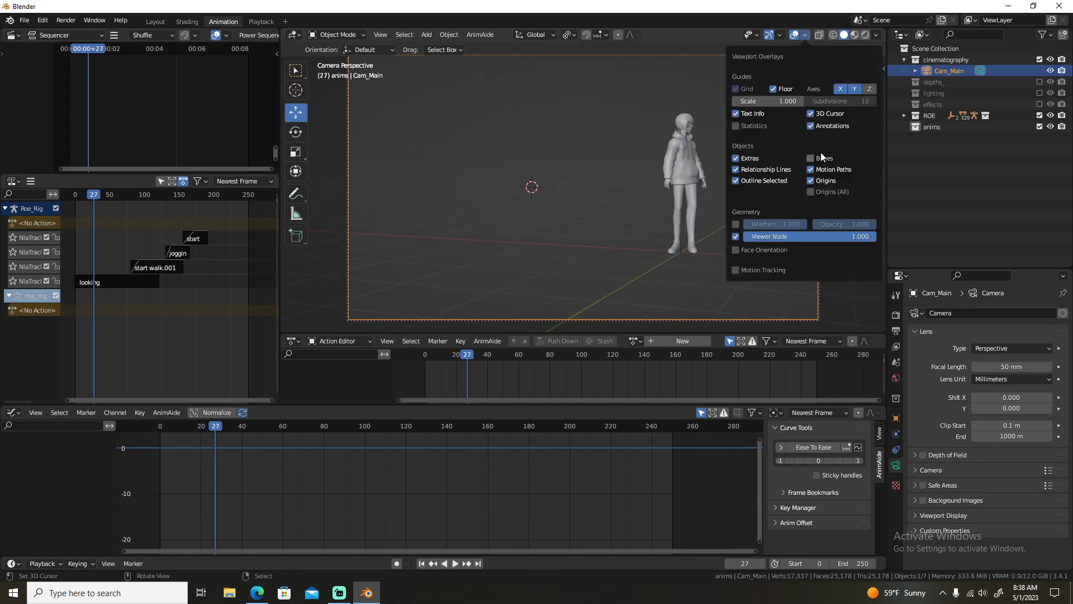
{"action": "key", "text": "shift+Left"}
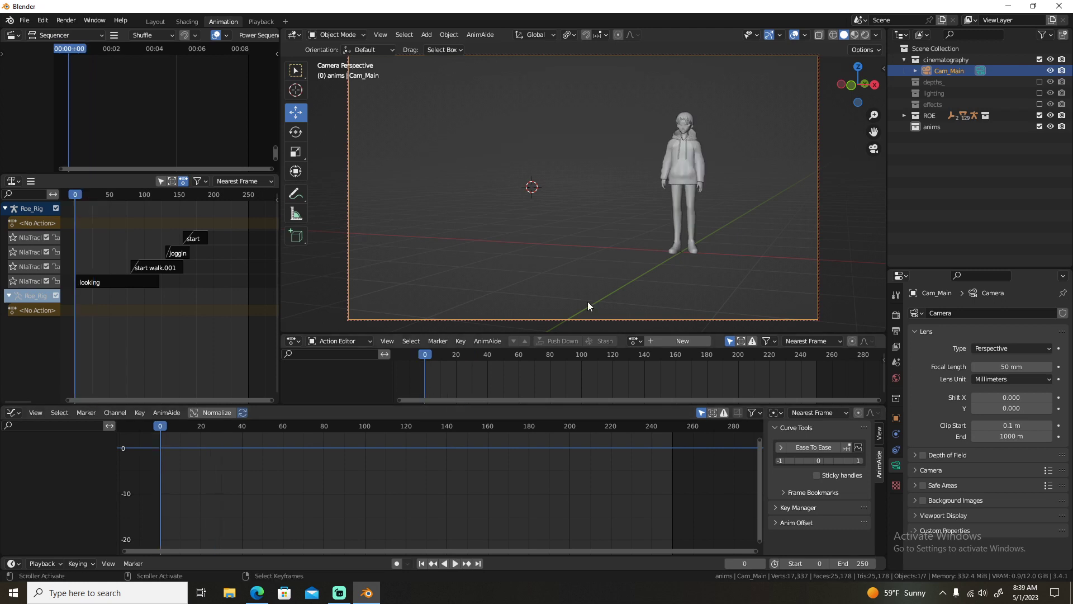
Enable the effects collection and make it the active collection.
{"action": "left_click", "coordinate": [940, 105]}
{"action": "left_click", "coordinate": [1038, 104]}
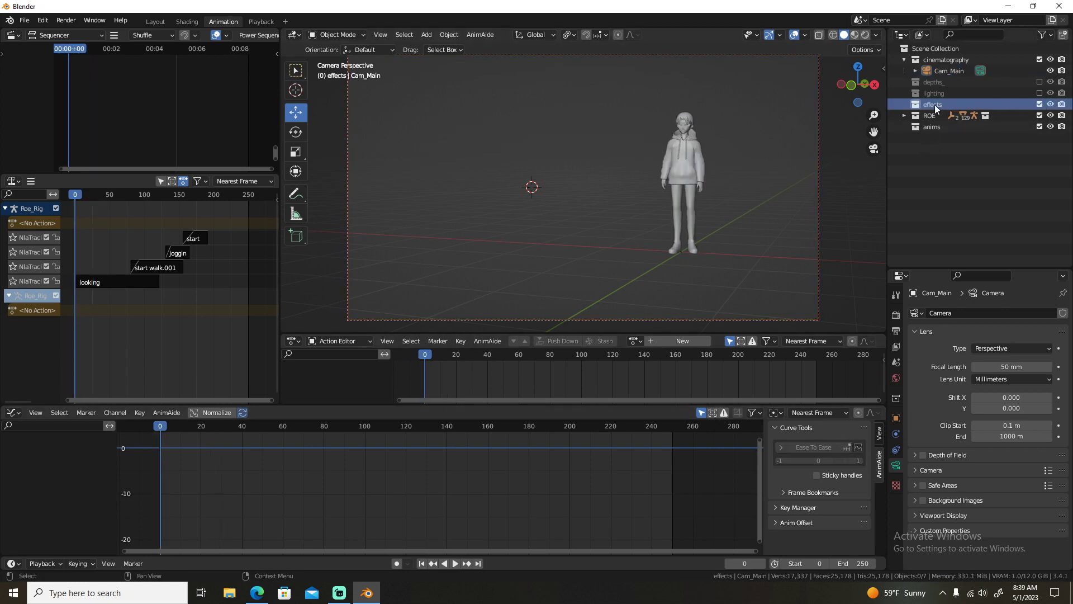
Rename the effects collection to "temp set".
{"action": "double_click", "coordinate": [934, 104]}
{"action": "type", "text": "temp set"}
{"action": "key", "text": "Return"}
Add a plane mesh, move the 3D cursor to the world origin and snap the plane onto it.
{"action": "key", "text": "shift+a"}
{"action": "mouse_move", "coordinate": [638, 159]}
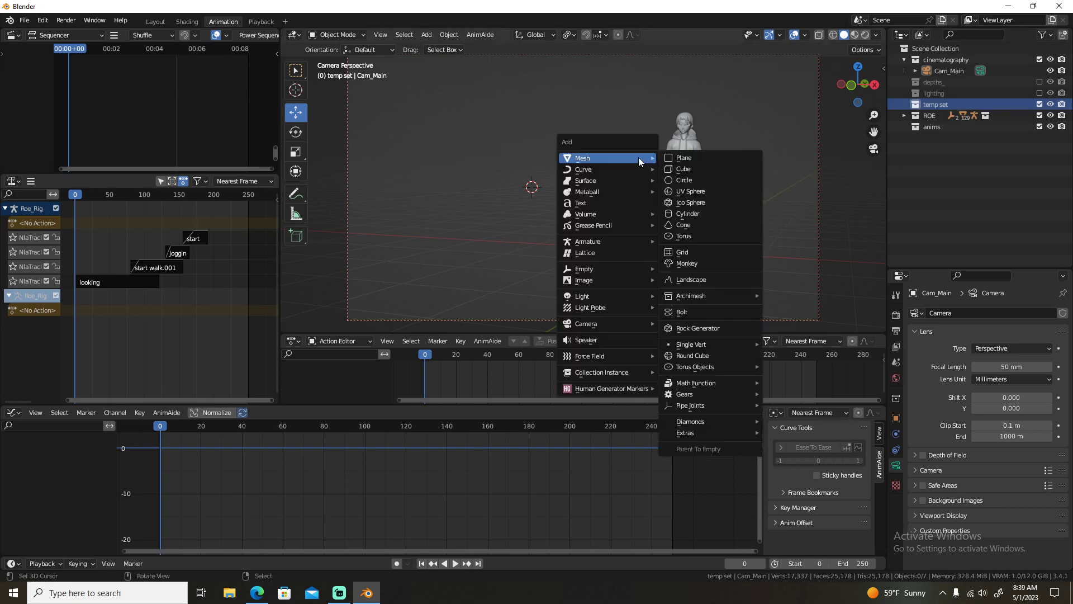
{"action": "left_click", "coordinate": [700, 157]}
{"action": "key", "text": "shift+s"}
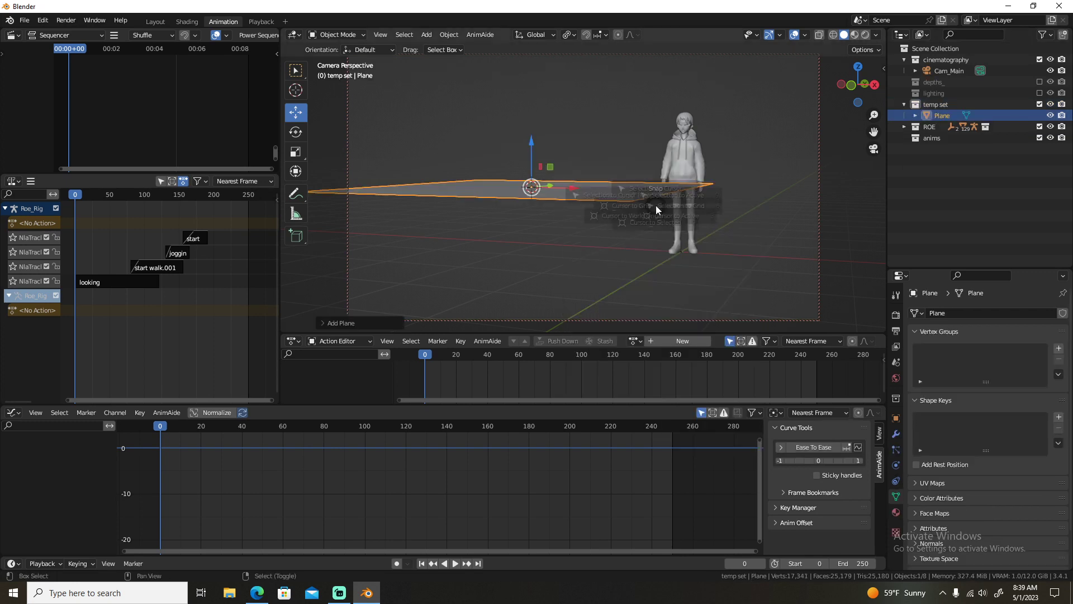
{"action": "key", "text": "1"}
{"action": "key", "text": "shift+s"}
{"action": "key", "text": "8"}
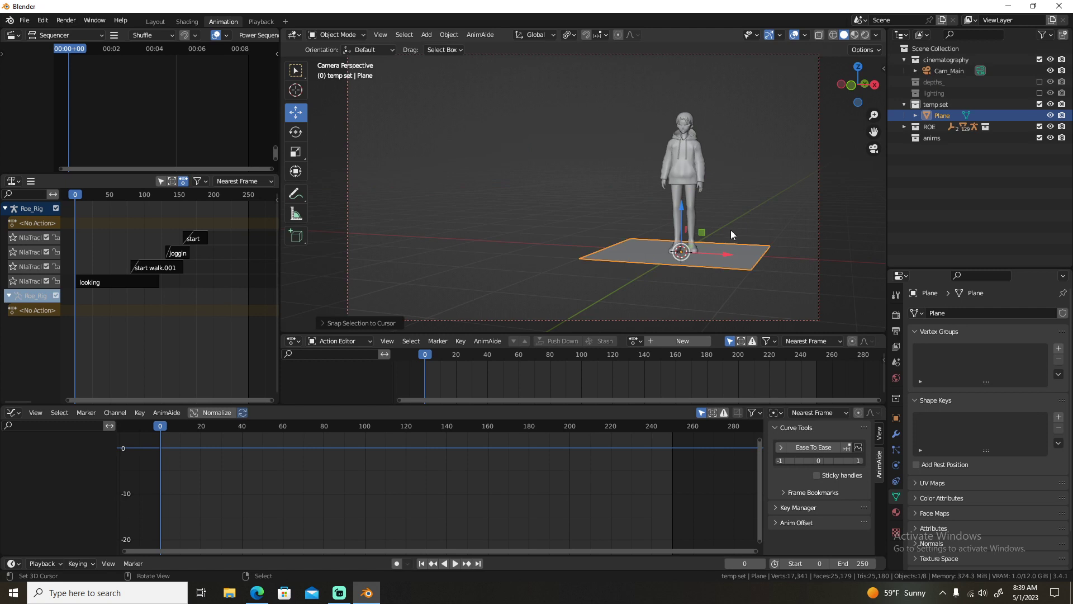
Scale the plane about 7.2 times along the X axis and apply its scale.
{"action": "key", "text": "s"}
{"action": "key", "text": "x"}
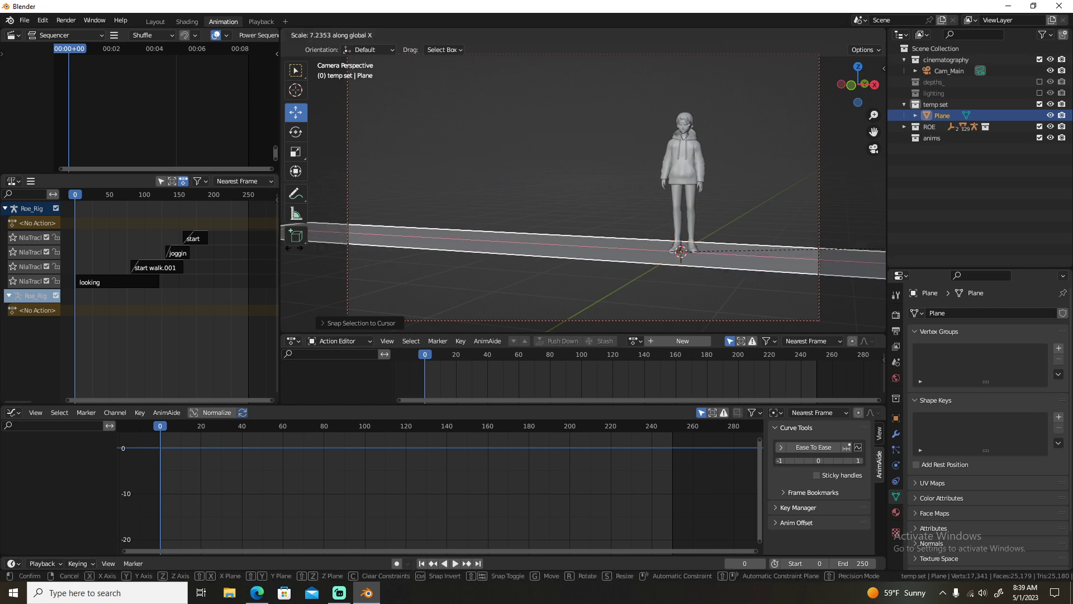
{"action": "key", "text": "Return"}
{"action": "key", "text": "ctrl+a"}
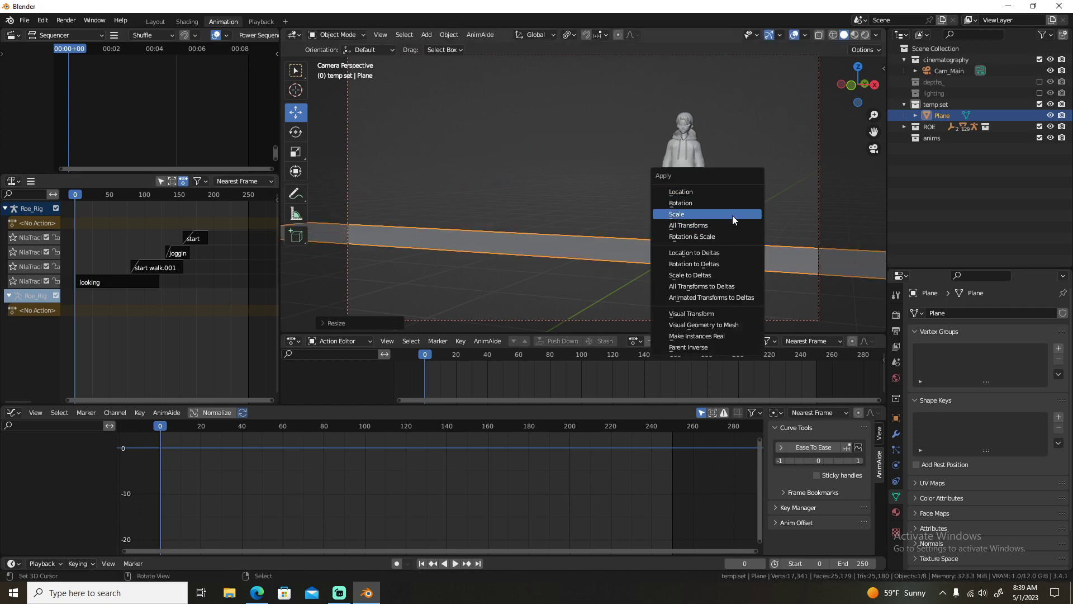
{"action": "left_click", "coordinate": [732, 211]}
Extend the plane into a floor by moving its front edge toward the camera and its back edge away behind the character.
{"action": "key", "text": "Tab"}
{"action": "key", "text": "2"}
{"action": "left_click", "coordinate": [680, 263]}
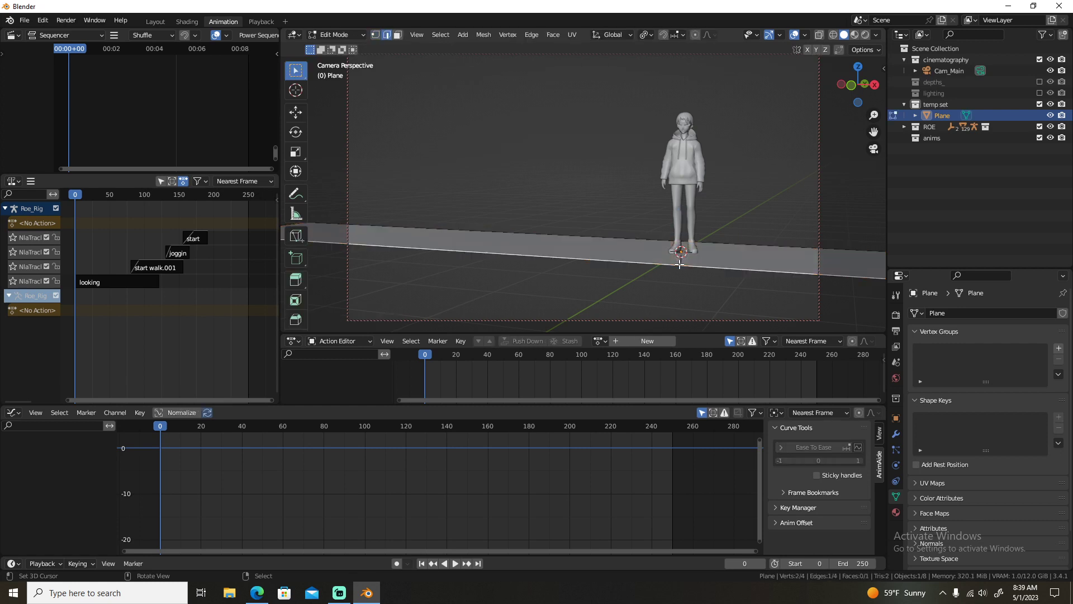
{"action": "key", "text": "shift+space"}
{"action": "key", "text": "g"}
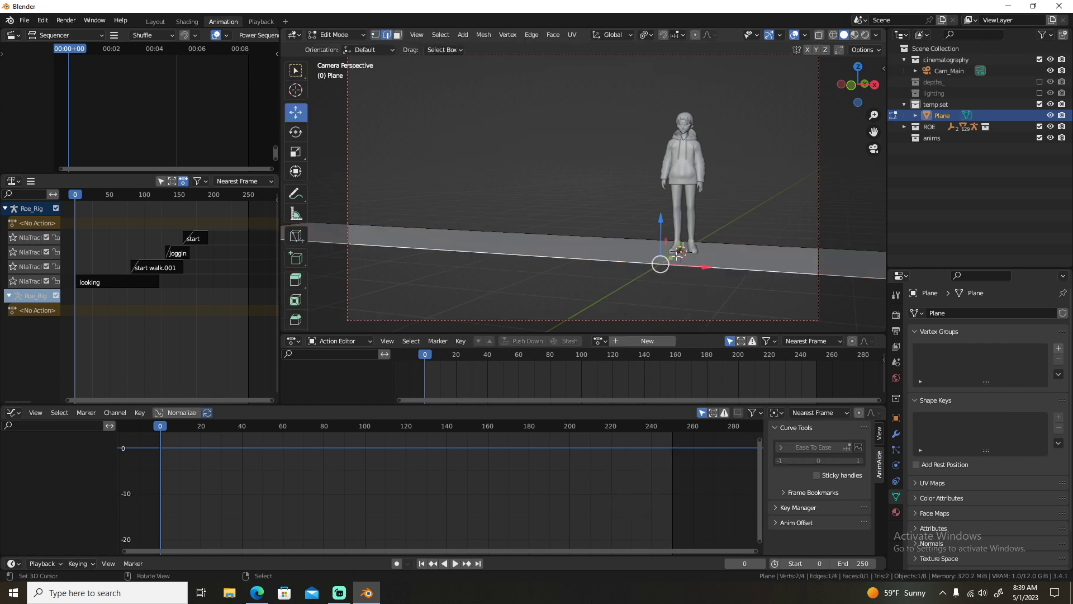
{"action": "left_click_drag", "start_coordinate": [677, 255], "coordinate": [491, 120]}
{"action": "left_click_drag", "start_coordinate": [428, 195], "coordinate": [624, 229]}
{"action": "key", "text": "Tab"}
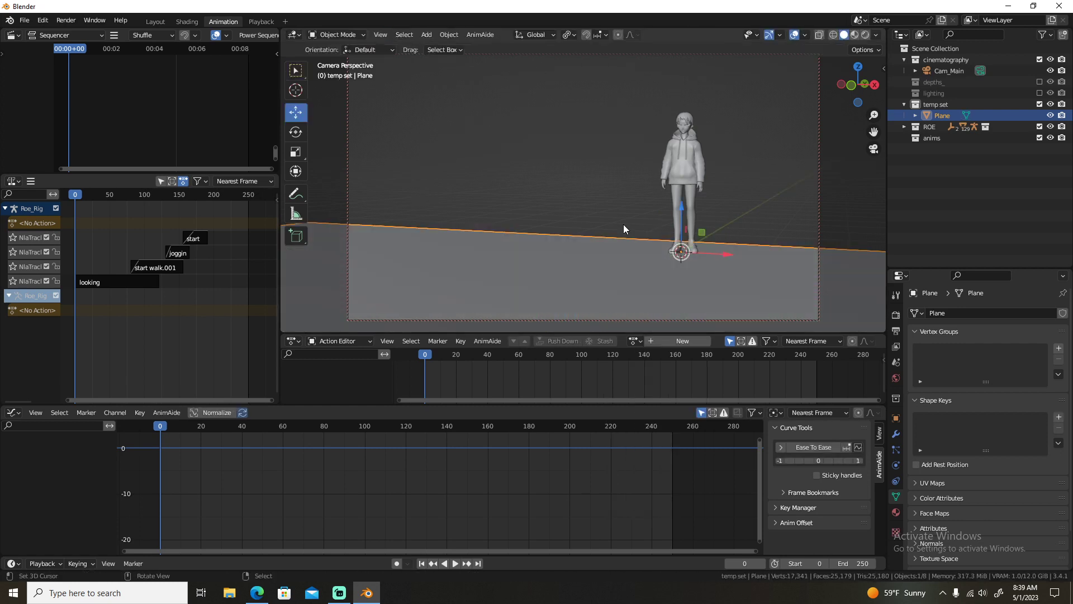
{"action": "key", "text": "Tab"}
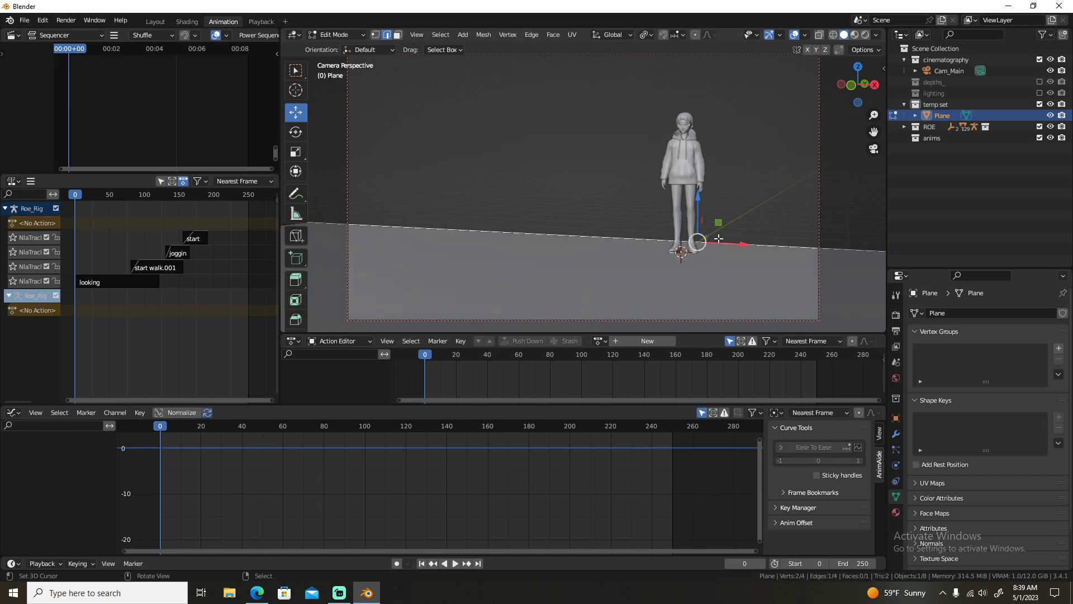
{"action": "mouse_move", "coordinate": [707, 237]}
{"action": "left_mouse_down"}
{"action": "mouse_move", "coordinate": [757, 203]}
{"action": "mouse_move", "coordinate": [706, 239]}
{"action": "left_mouse_up"}
{"action": "key", "text": "Tab"}
Deselect everything, play the animation and move the start walk.003 strip to start at frame 164.
{"action": "key", "text": "alt+a"}
{"action": "key", "text": "space"}
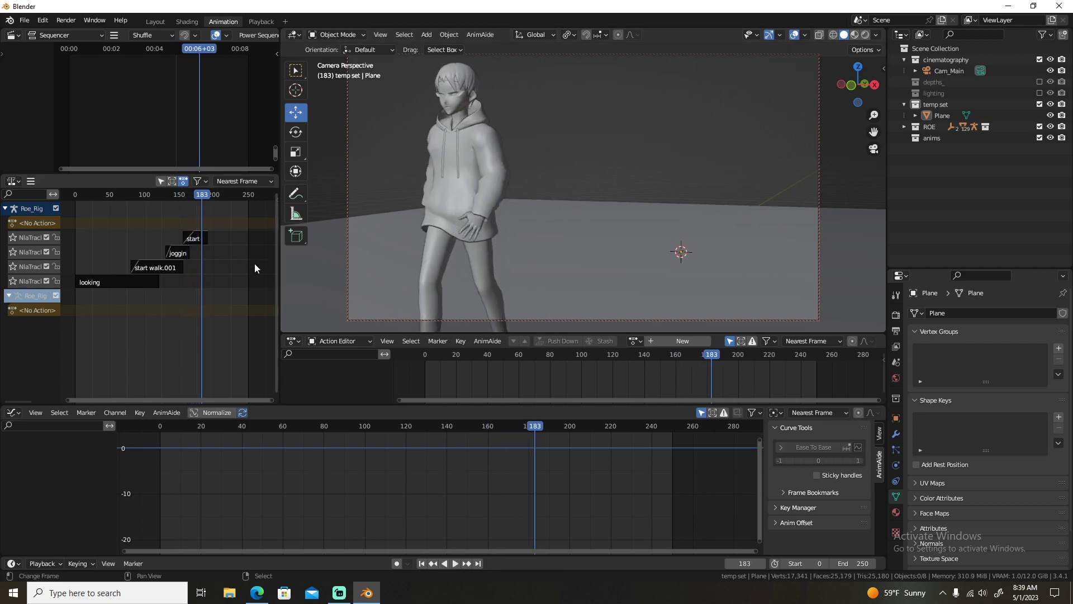
{"action": "left_click", "coordinate": [175, 241]}
{"action": "mouse_move", "coordinate": [188, 246]}
{"action": "middle_mouse_down", "text": "ctrl"}
{"action": "mouse_move", "coordinate": [221, 260]}
{"action": "mouse_move", "coordinate": [204, 253]}
{"action": "middle_mouse_up", "text": "ctrl"}
{"action": "left_click", "coordinate": [210, 239]}
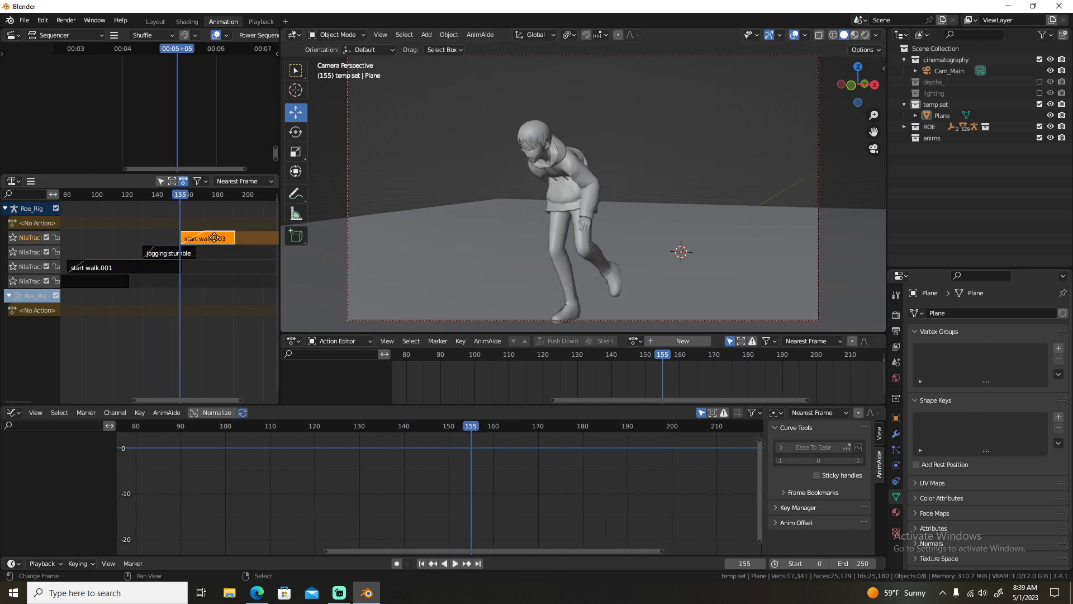
{"action": "left_click_drag", "start_coordinate": [210, 239], "coordinate": [222, 240]}
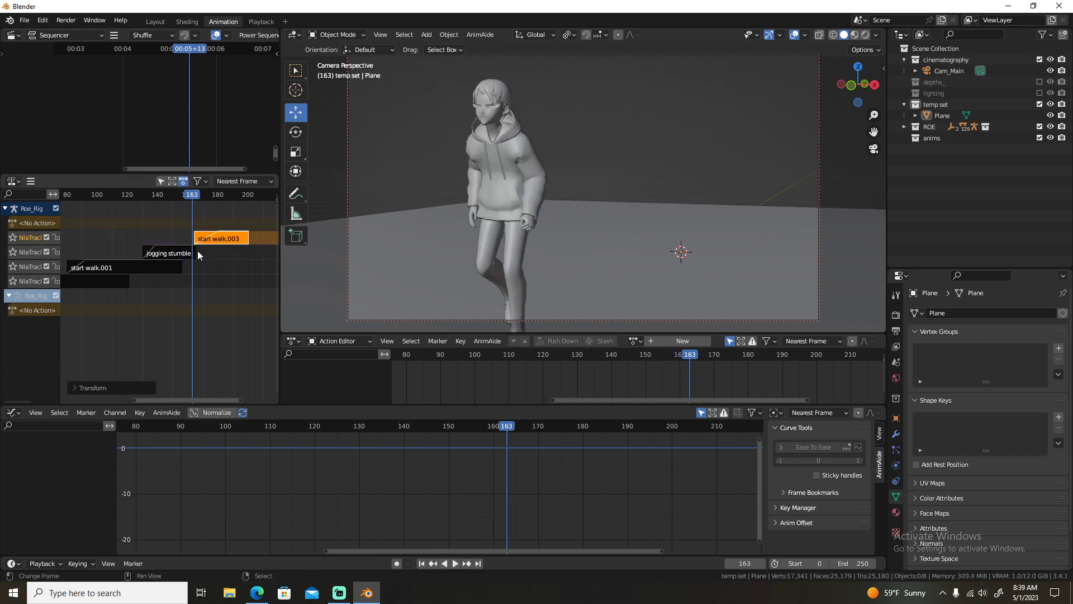
{"action": "key", "text": "space"}
{"action": "key", "text": "Escape"}
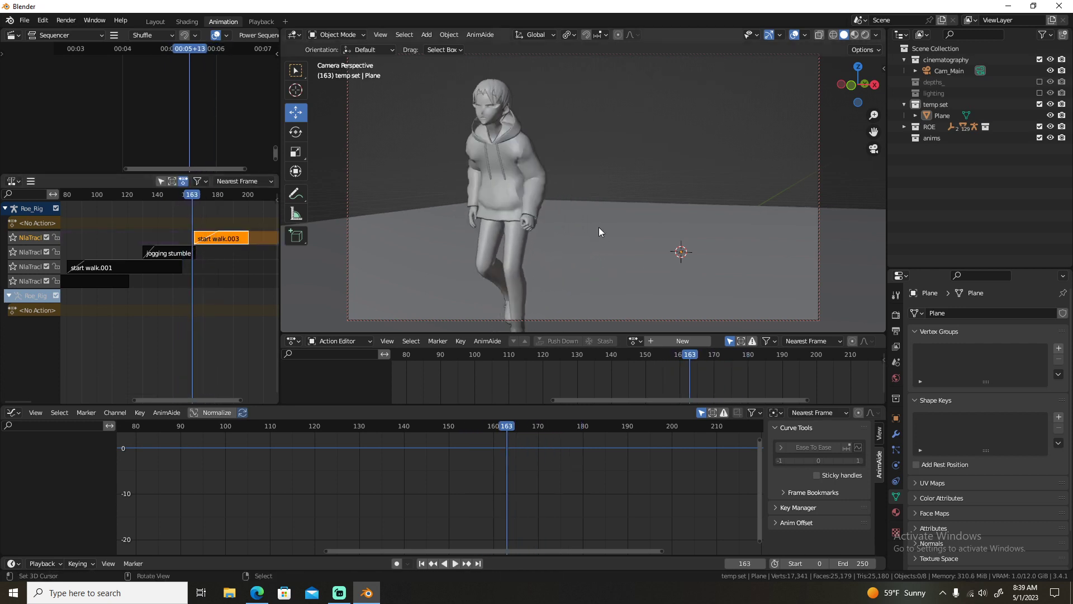
Leave the camera for the right orthographic view, frame the character and disable the cinematography collection.
{"action": "key", "text": "KP_0"}
{"action": "key", "text": "KP_3"}
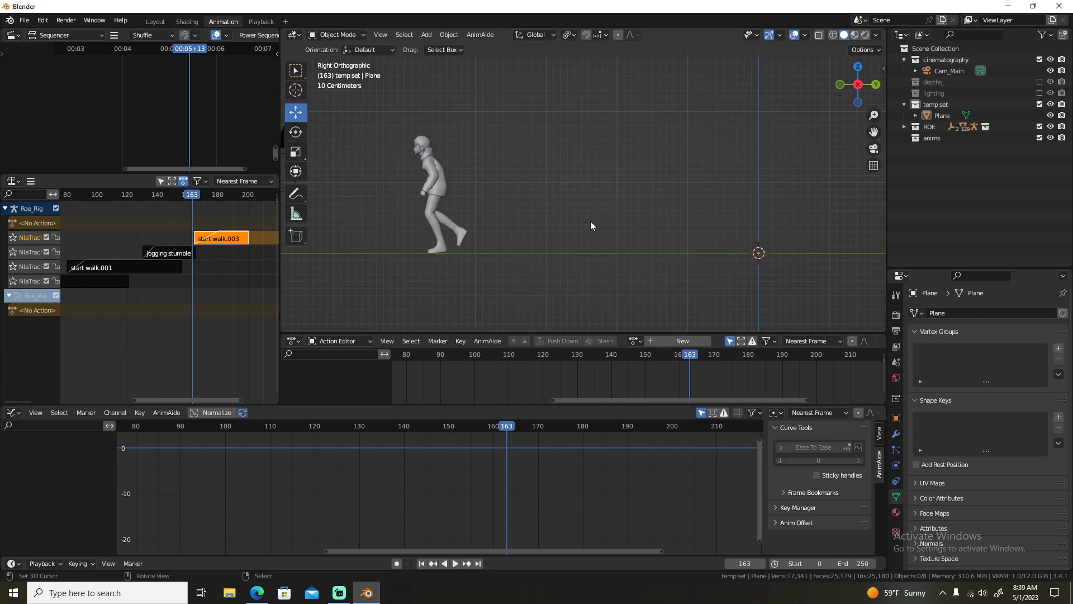
{"action": "middle_click_drag", "start_coordinate": [591, 228], "coordinate": [737, 262], "text": "shift"}
{"action": "left_click", "coordinate": [1039, 59]}
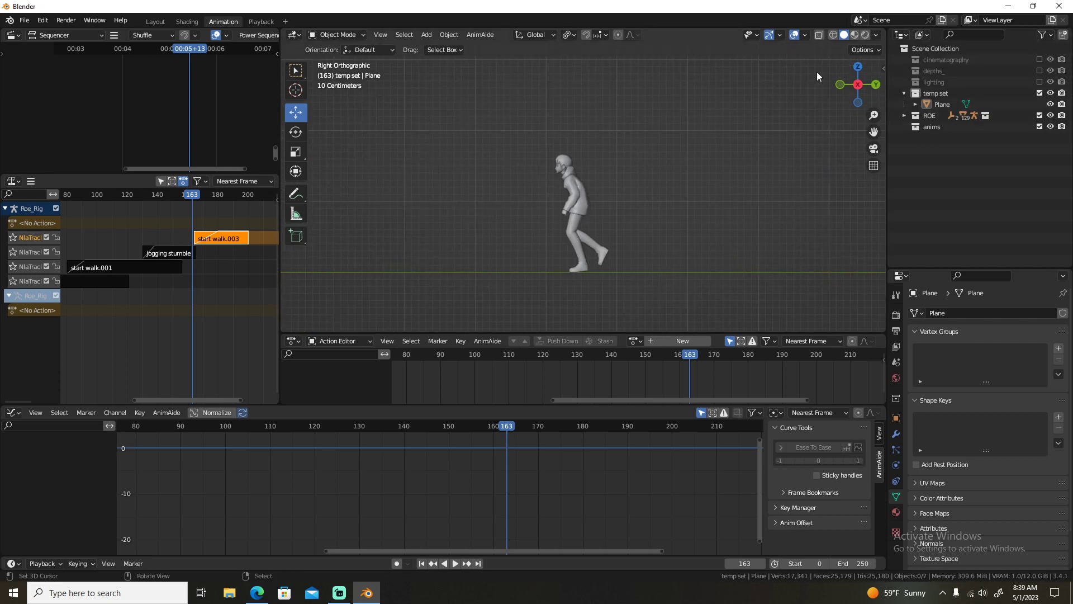
Show the bones overlay, put the character rig in Pose Mode and select its c_root_master.x bone.
{"action": "left_click", "coordinate": [805, 35]}
{"action": "left_click", "coordinate": [810, 159]}
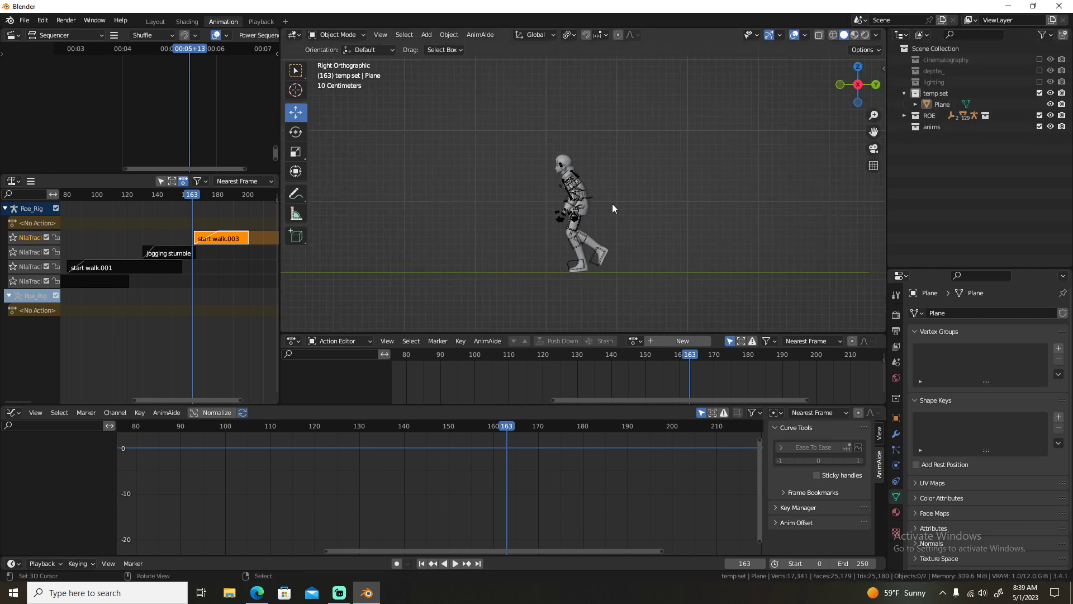
{"action": "left_click", "coordinate": [592, 195]}
{"action": "key", "text": "ctrl+Tab"}
{"action": "scroll", "coordinate": [593, 196], "scroll_direction": "up", "scroll_amount": 3}
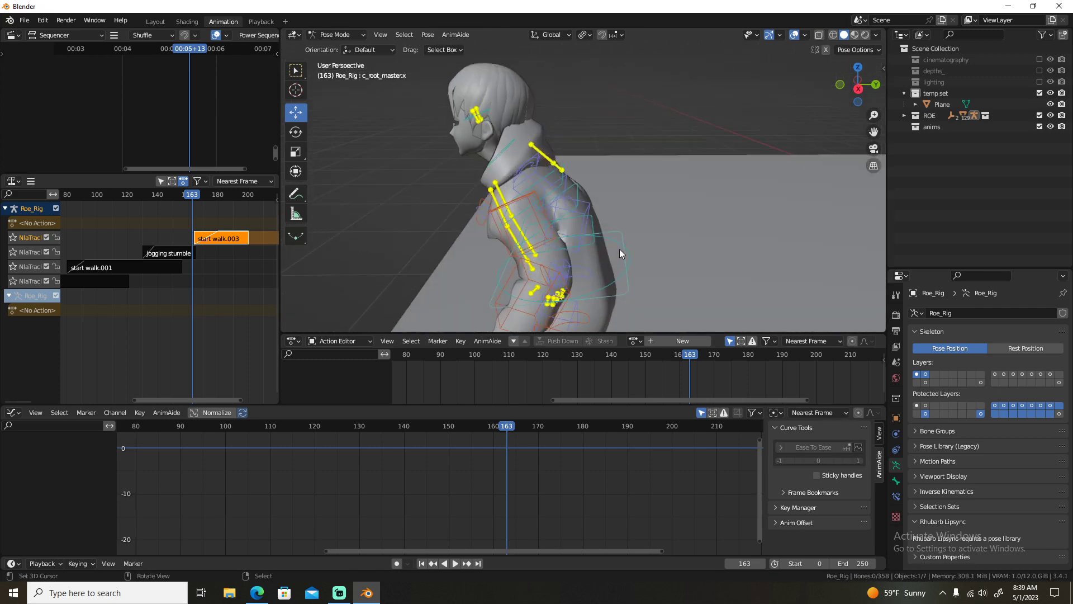
{"action": "key", "text": "r"}
{"action": "scroll", "coordinate": [628, 294], "scroll_direction": "down", "scroll_amount": 3}
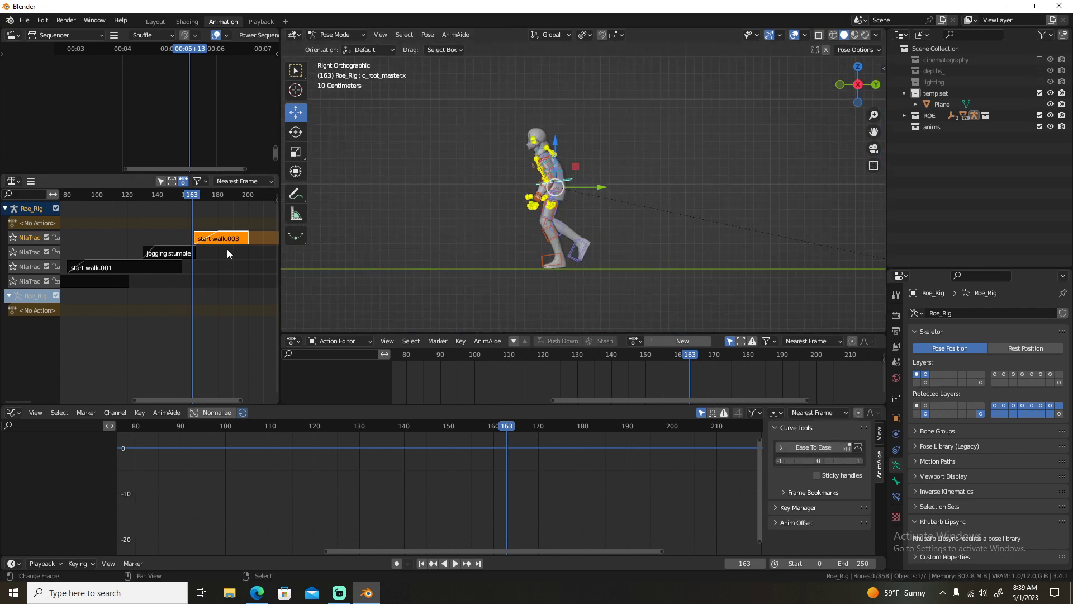
Move the start walk.003 strip earlier so that it starts at frame 161.
{"action": "key", "text": "n"}
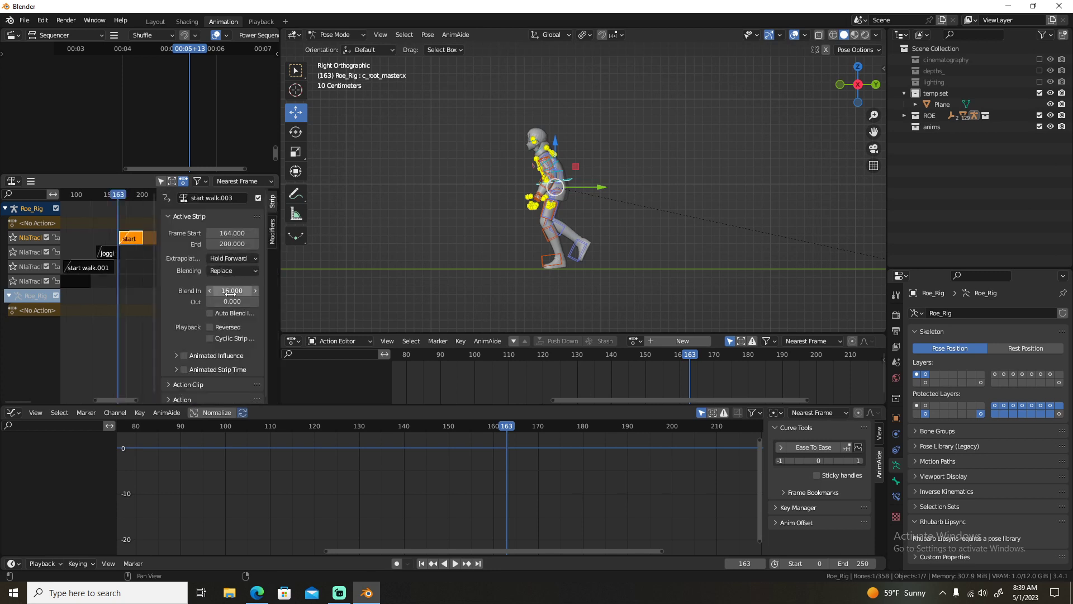
{"action": "key", "text": "n"}
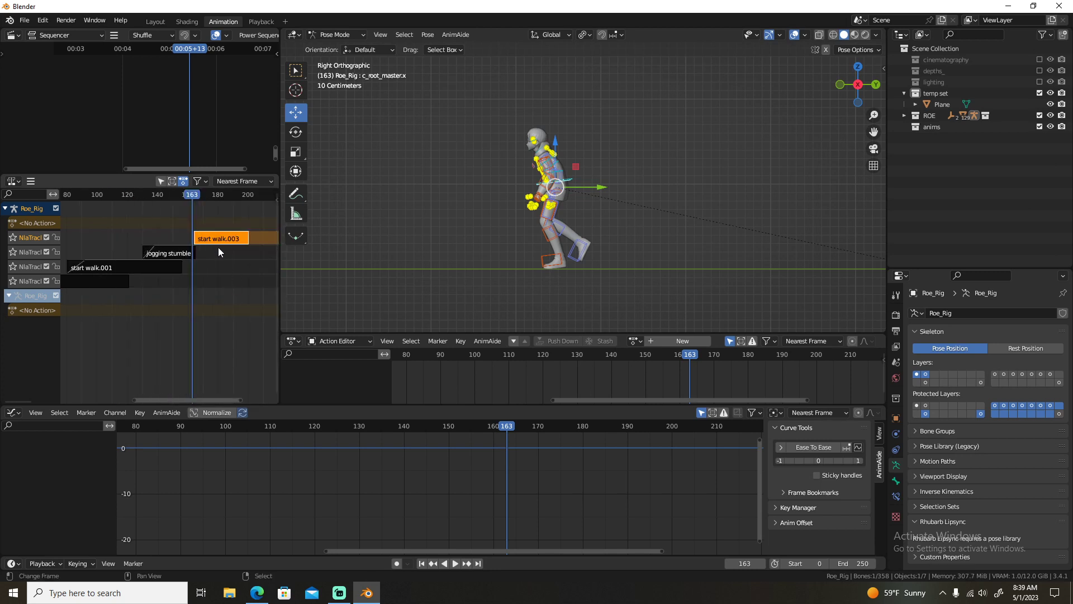
{"action": "left_click_drag", "start_coordinate": [216, 237], "coordinate": [209, 237]}
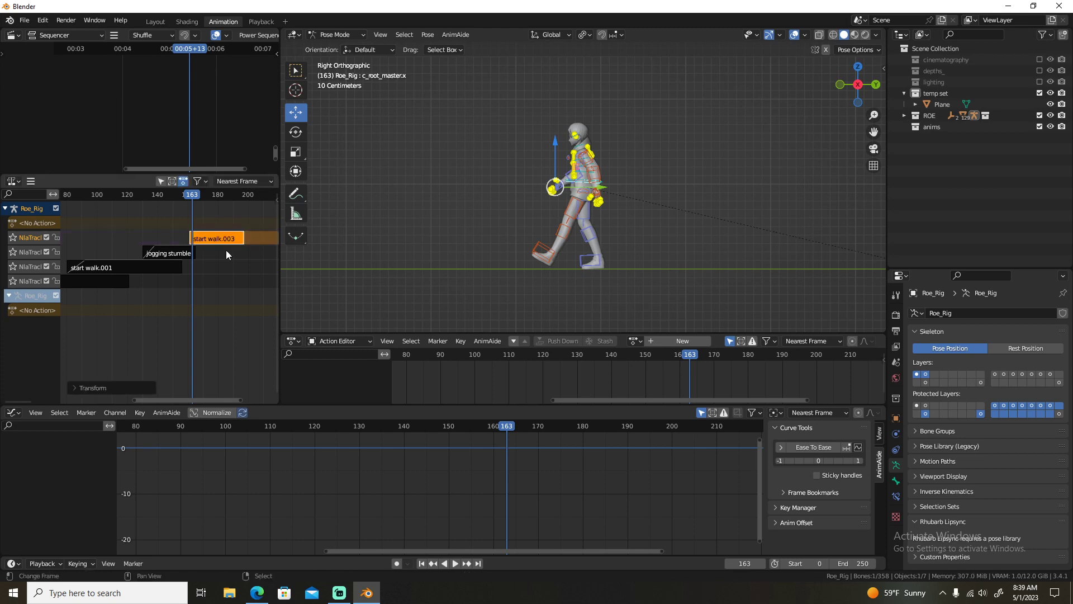
Mute the start walk.003 strip to snap the 3D cursor to the root master bone, and unmute it for tweaking.
{"action": "key", "text": "h"}
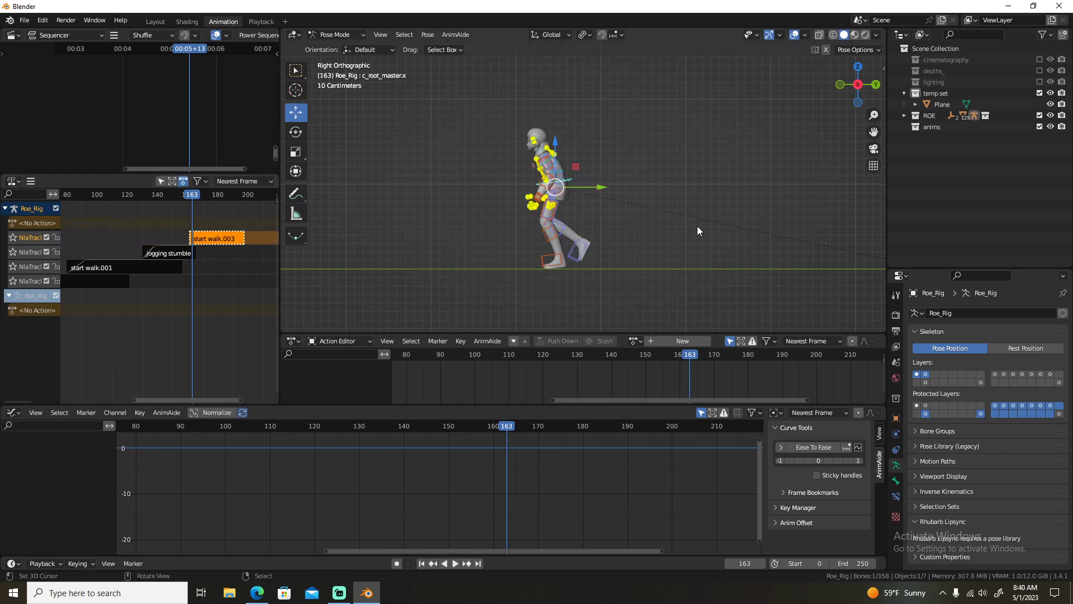
{"action": "key", "text": "shift+s"}
{"action": "key", "text": "Tab"}
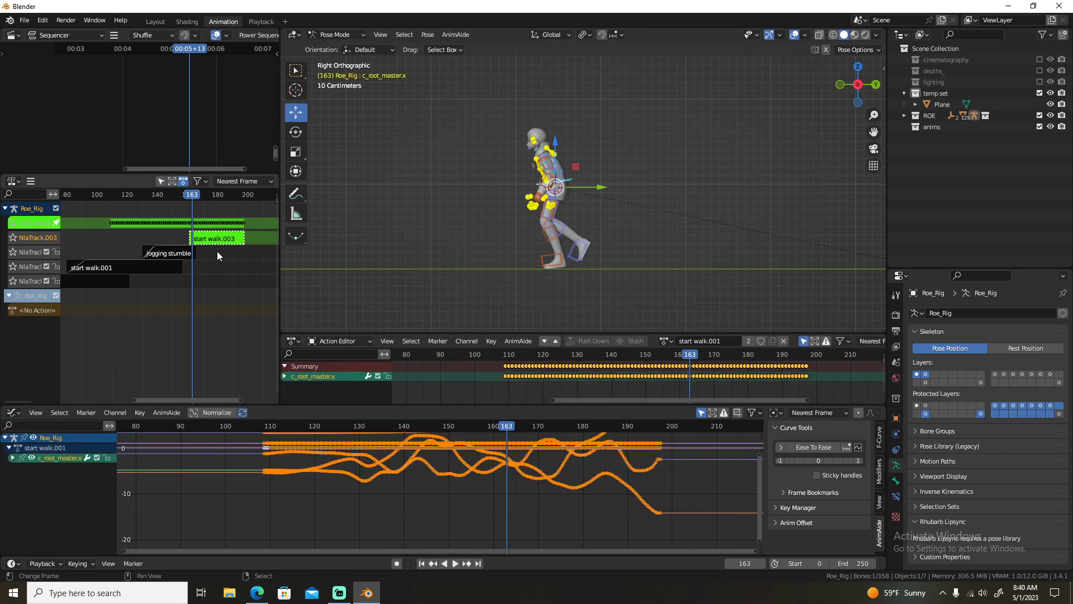
{"action": "key", "text": "Tab"}
{"action": "key", "text": "Tab"}
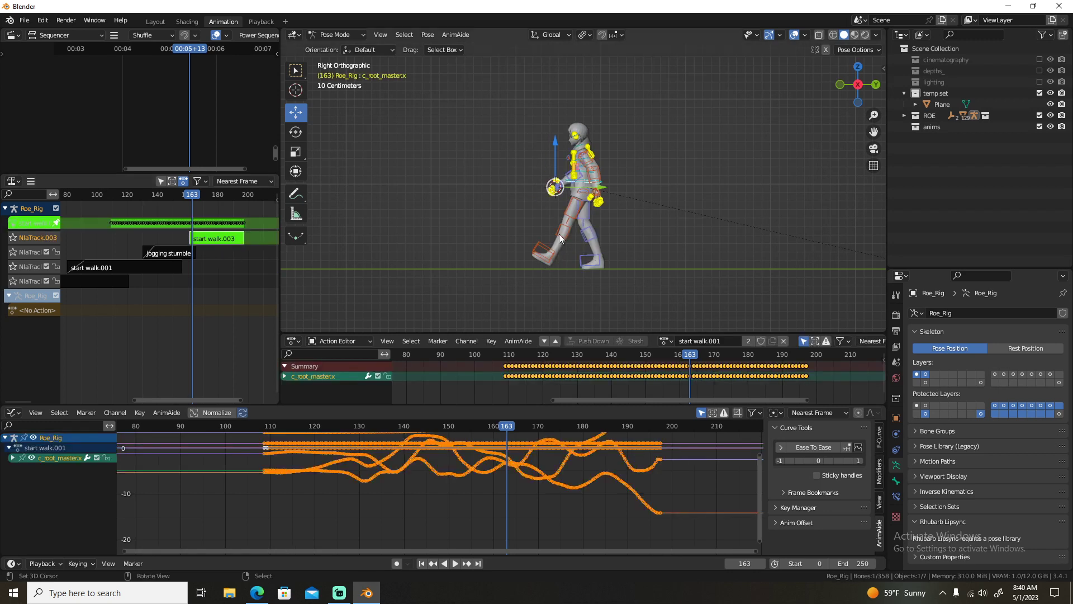
Use Anim Offset to shift the root bone about -0.32 m along Y onto the 3D cursor, and leave tweak mode.
{"action": "key", "text": "n"}
{"action": "left_click", "coordinate": [877, 316]}
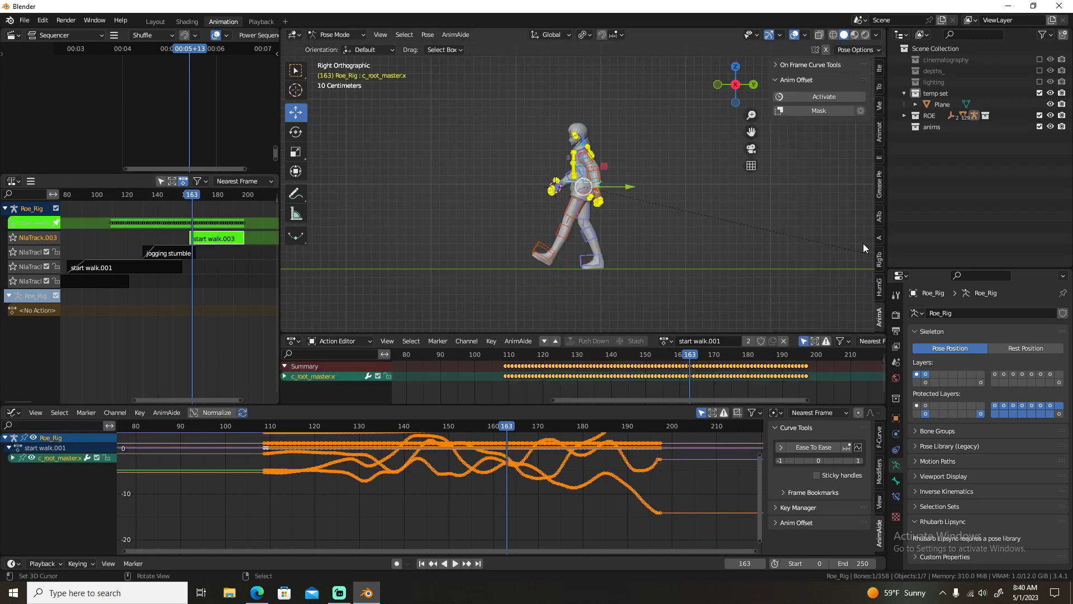
{"action": "left_click", "coordinate": [830, 96]}
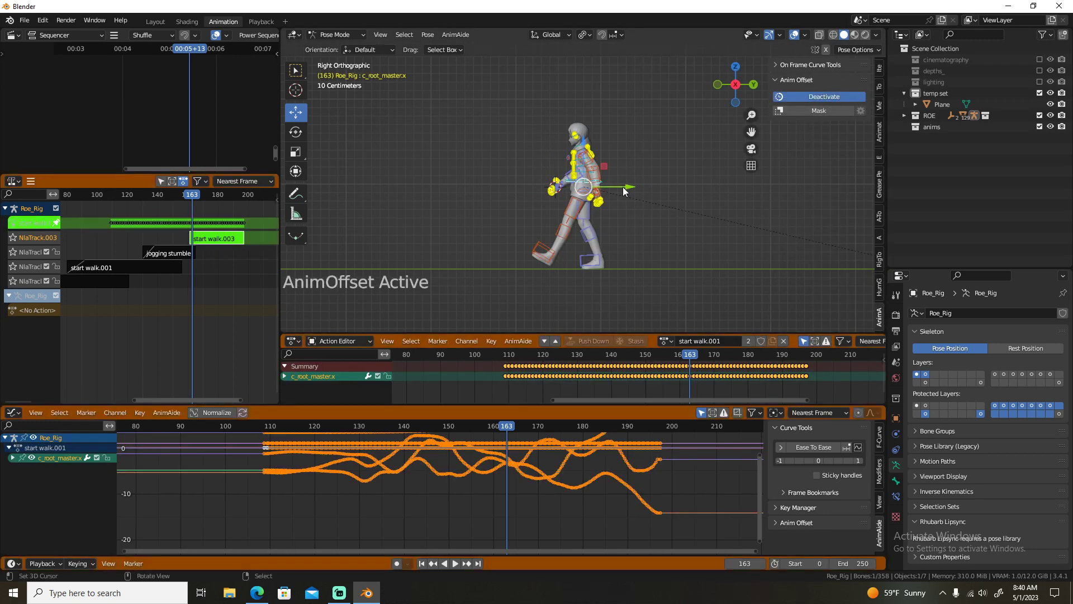
{"action": "key", "text": "g"}
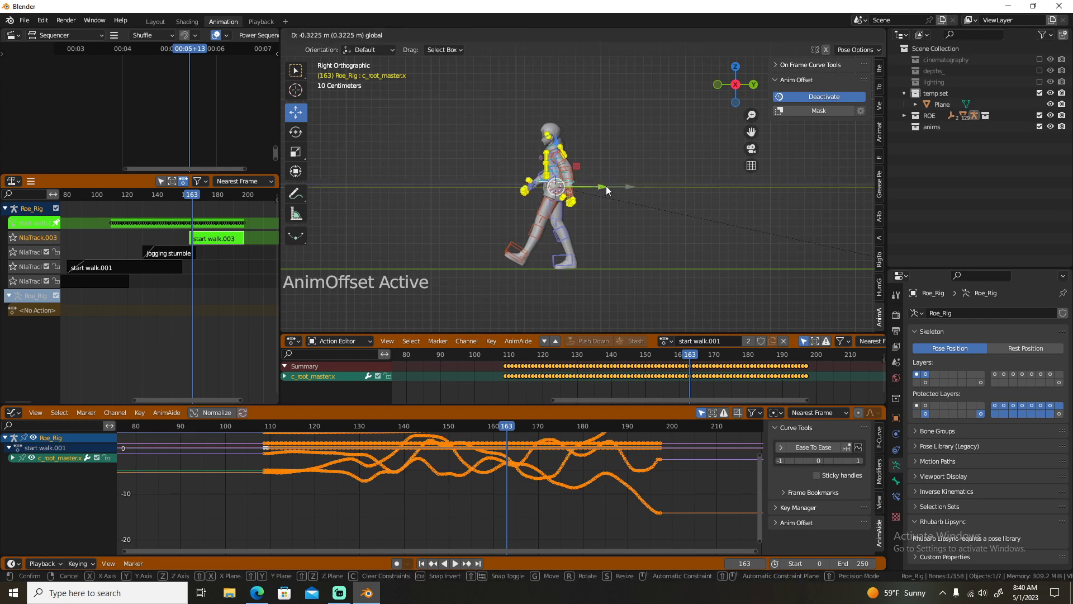
{"action": "left_click", "coordinate": [606, 185]}
{"action": "left_click", "coordinate": [827, 96]}
{"action": "key", "text": "Tab"}
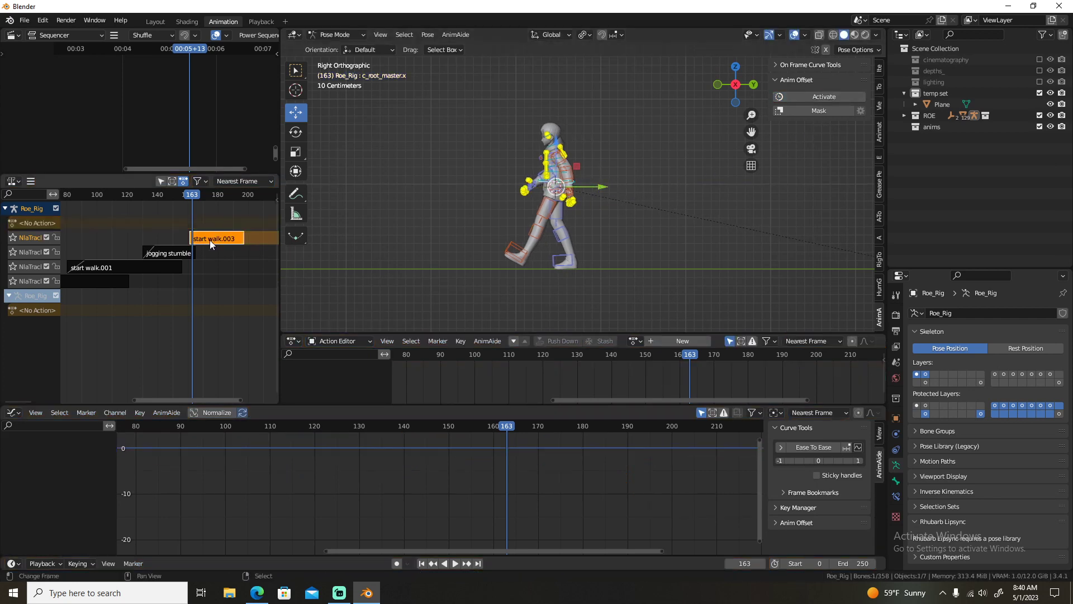
Set the start walk.003 strip's Blend In to 16 and play the transition.
{"action": "key", "text": "n"}
{"action": "left_click", "coordinate": [234, 291]}
{"action": "type", "text": "16"}
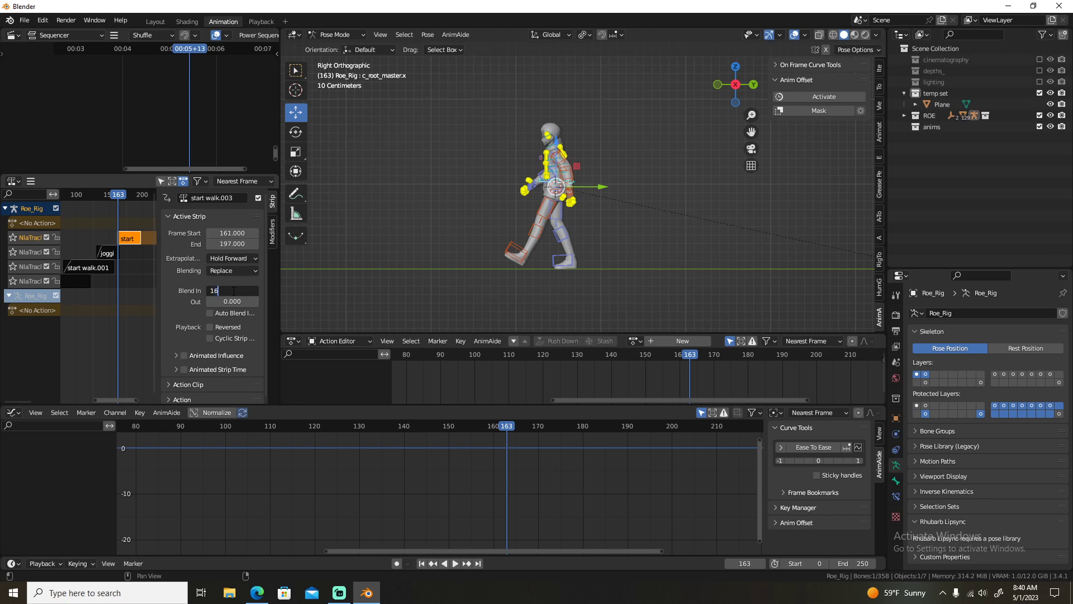
{"action": "key", "text": "Return"}
{"action": "key", "text": "n"}
{"action": "left_click", "coordinate": [176, 236]}
{"action": "key", "text": "space"}
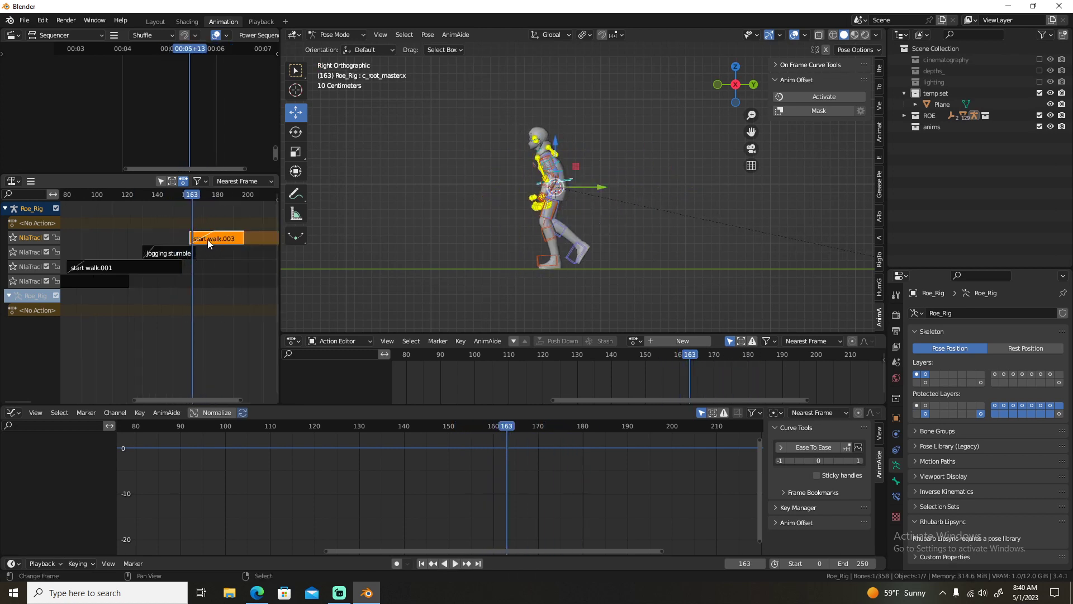
Try starting the start walk.003 strip near frame 155 and near frame 160, playing the transition each time.
{"action": "key", "text": "g"}
{"action": "key", "text": "Return"}
{"action": "left_click", "coordinate": [157, 243]}
{"action": "key", "text": "space"}
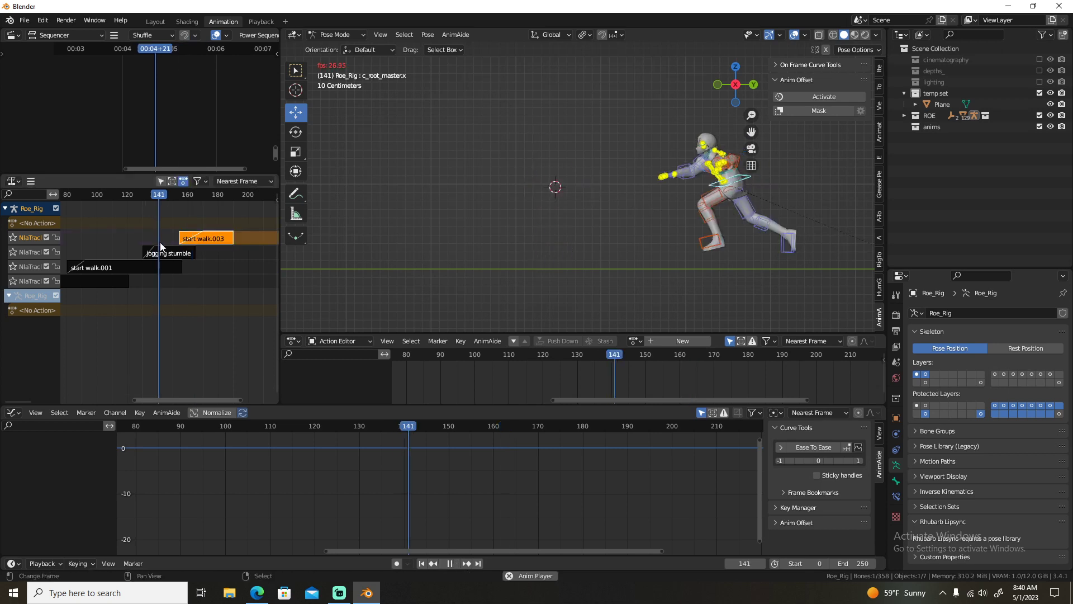
{"action": "key", "text": "space"}
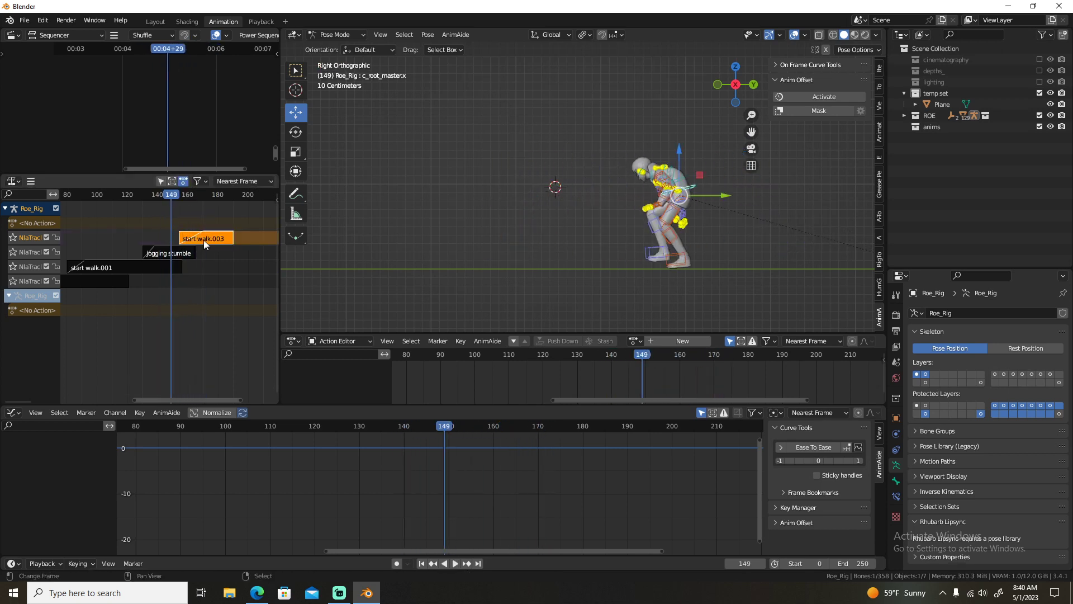
{"action": "key", "text": "g"}
{"action": "key", "text": "Return"}
{"action": "key", "text": "space"}
{"action": "key", "text": "space"}
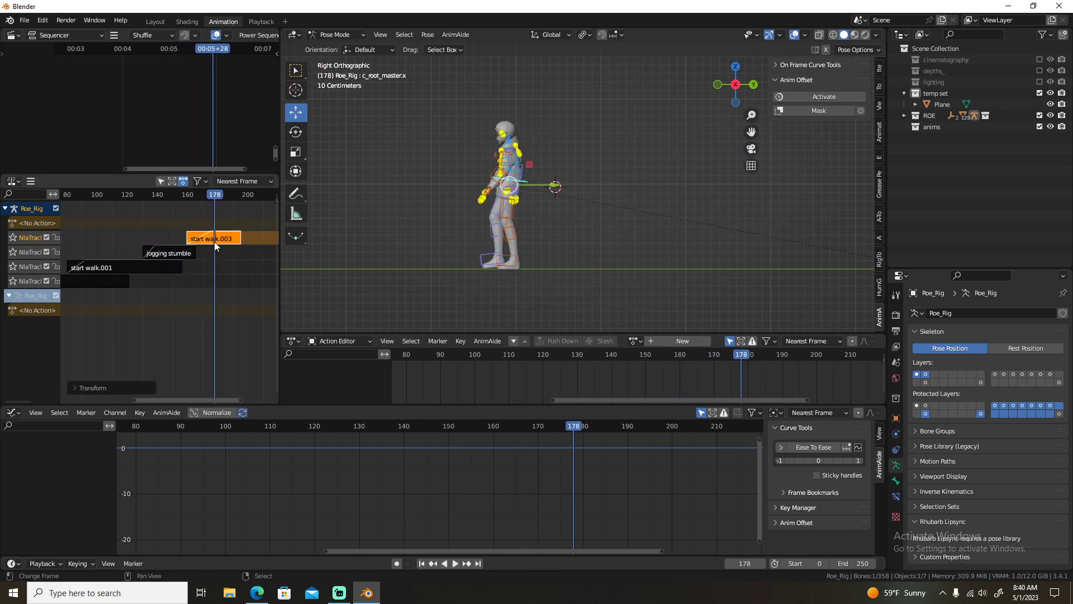
Move the start walk.003 strip to start near frame 163 and play the transition from the jogging stumble.
{"action": "key", "text": "g"}
{"action": "key", "text": "Return"}
{"action": "left_click", "coordinate": [172, 238]}
{"action": "key", "text": "space"}
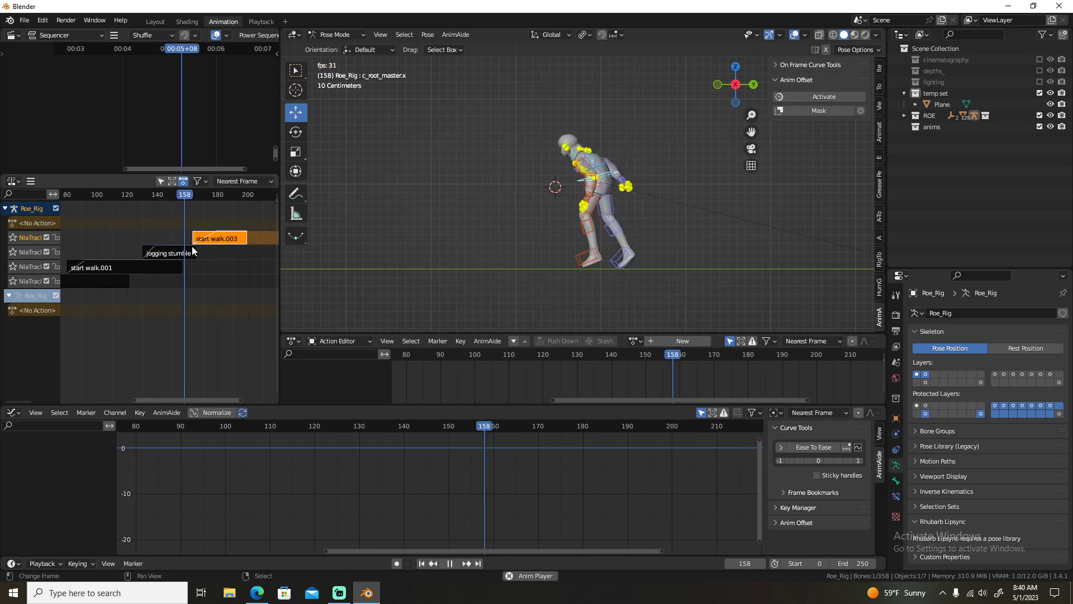
{"action": "key", "text": "space"}
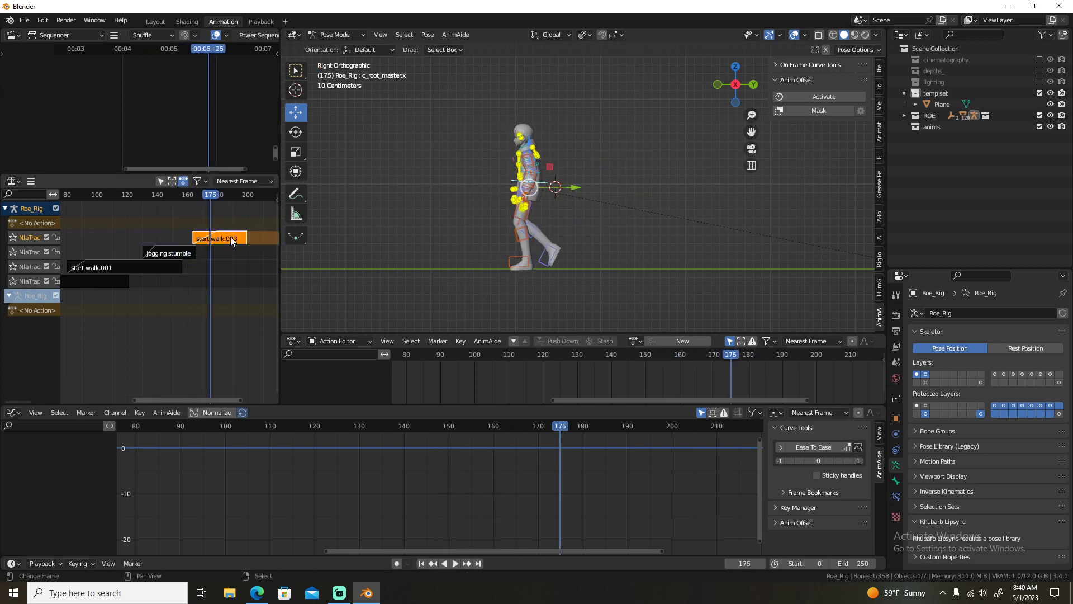
Set the start walk.003 strip's Blend In to 10 and play the transition from the jogging stumble.
{"action": "key", "text": "n"}
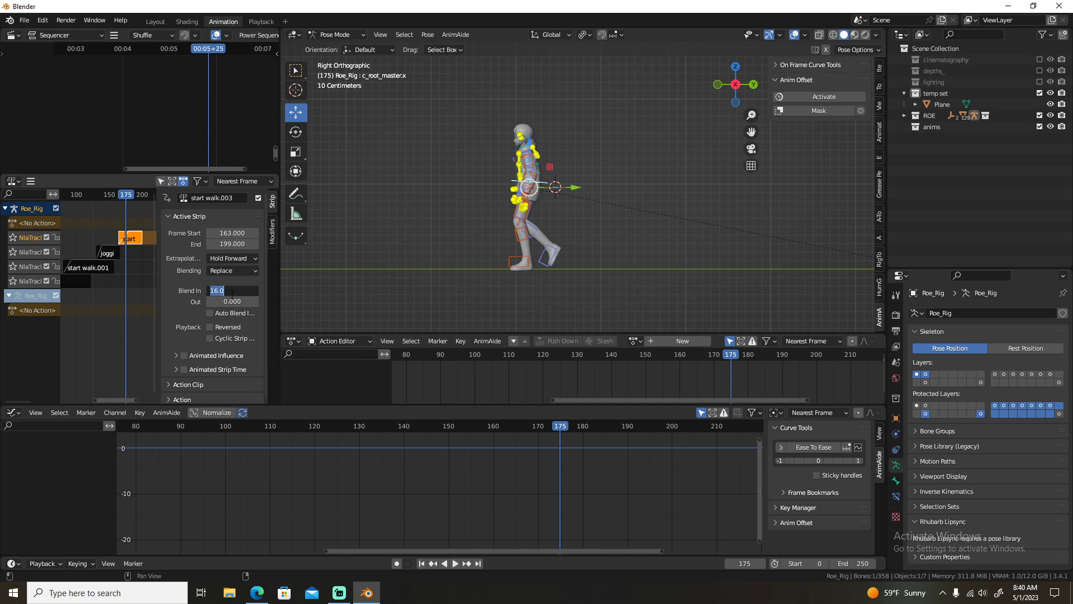
{"action": "key", "text": "Return"}
{"action": "key", "text": "n"}
{"action": "left_click", "coordinate": [185, 232]}
{"action": "key", "text": "space"}
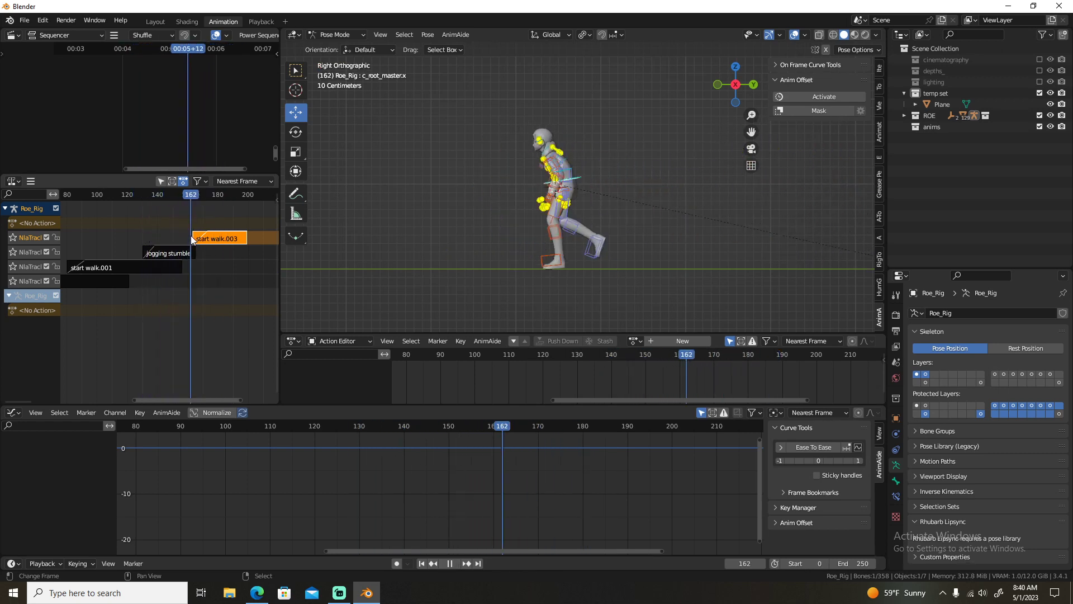
Snap the start walk.003 strip to start at frame 151 and clear its Blend In.
{"action": "mouse_move", "coordinate": [192, 237]}
{"action": "left_mouse_down"}
{"action": "mouse_move", "coordinate": [207, 237]}
{"action": "mouse_move", "coordinate": [162, 231]}
{"action": "mouse_move", "coordinate": [174, 232]}
{"action": "left_mouse_up"}
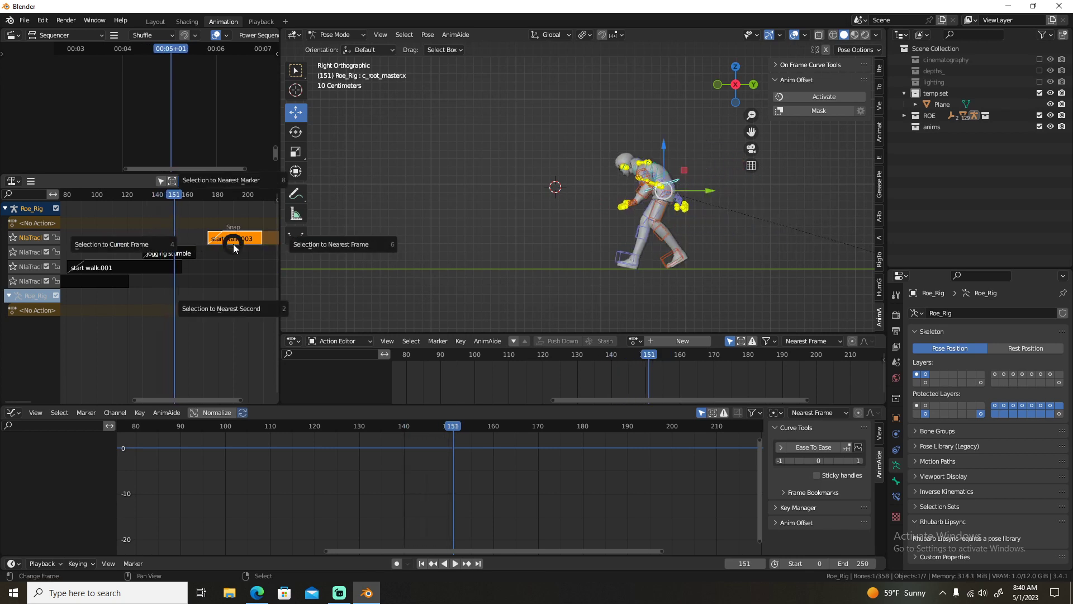
{"action": "right_click_drag", "start_coordinate": [235, 244], "coordinate": [202, 243]}
{"action": "left_click", "coordinate": [191, 240]}
{"action": "left_click_drag", "start_coordinate": [191, 240], "coordinate": [166, 236]}
{"action": "key", "text": "n"}
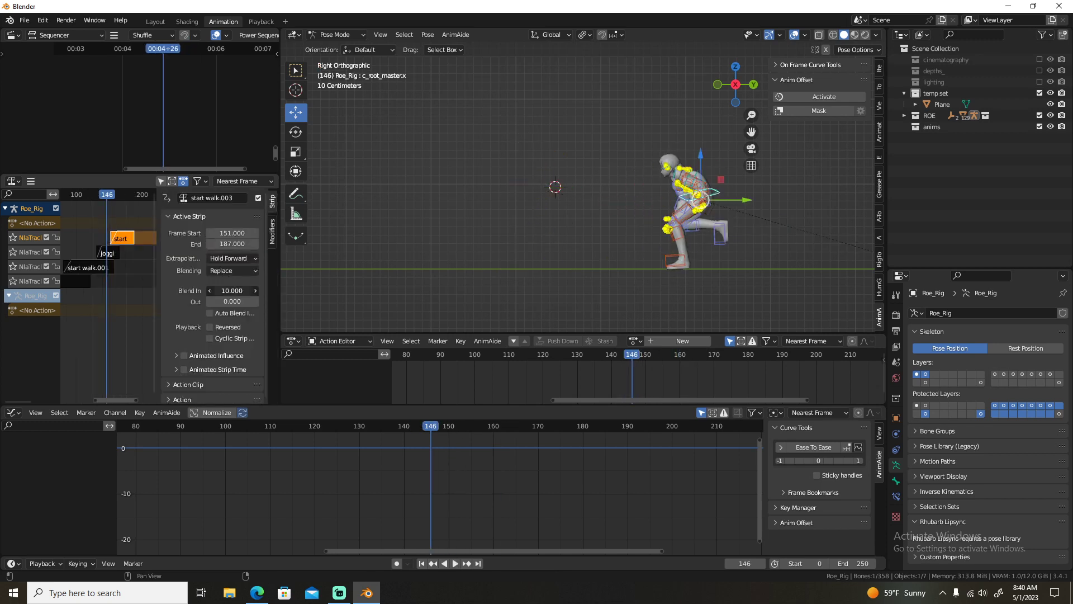
{"action": "key", "text": "Return"}
{"action": "key", "text": "n"}
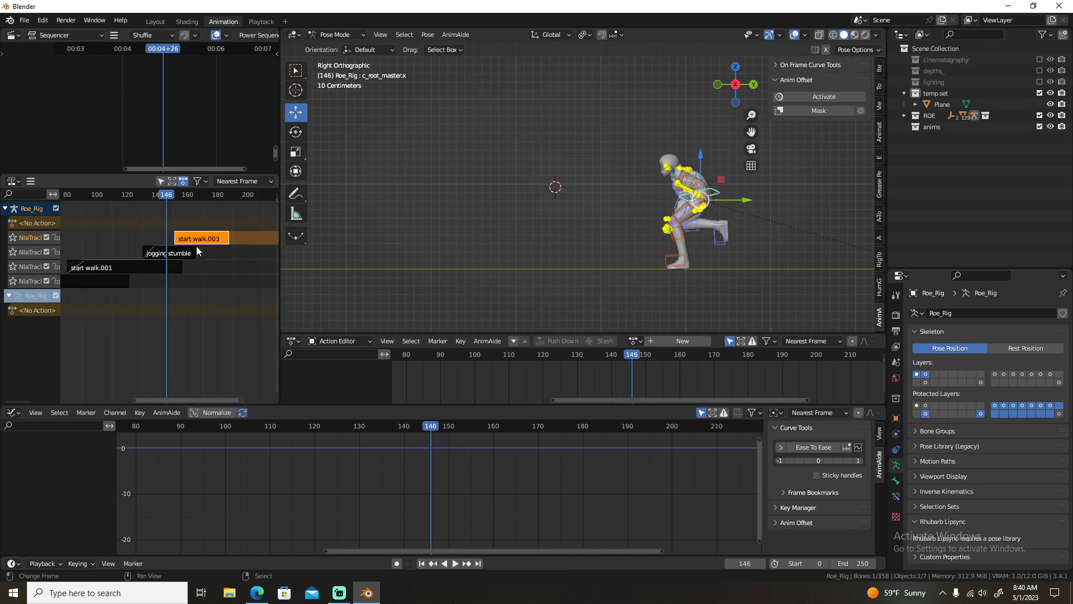
Try starting the unblended start walk.003 strip near frame 164 and near frame 161, playing the transition.
{"action": "key", "text": "Escape"}
{"action": "right_click_drag", "start_coordinate": [190, 238], "coordinate": [210, 238]}
{"action": "key", "text": "space"}
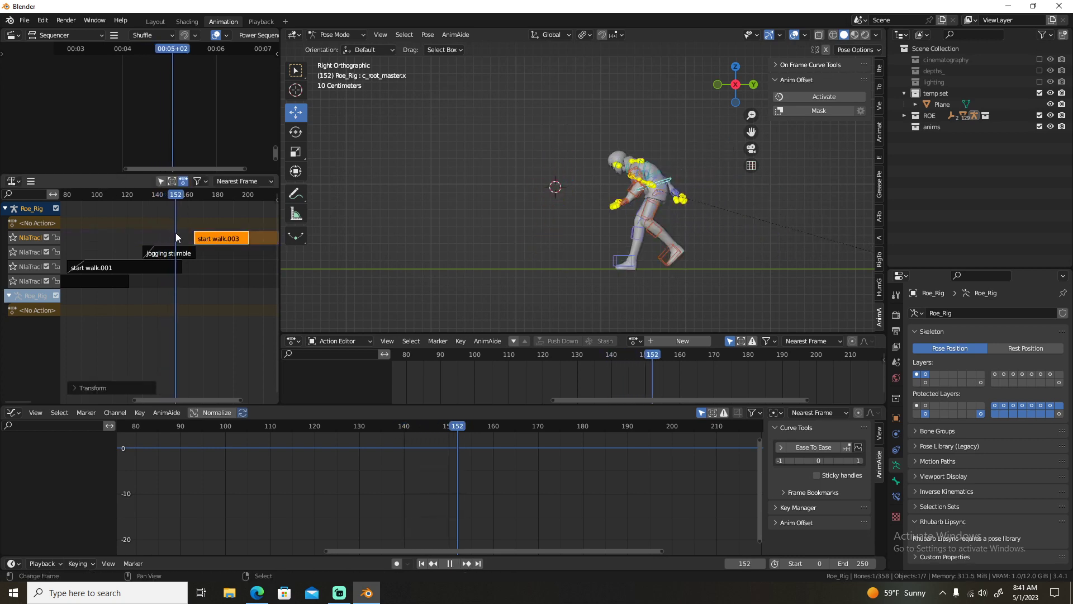
{"action": "key", "text": "space"}
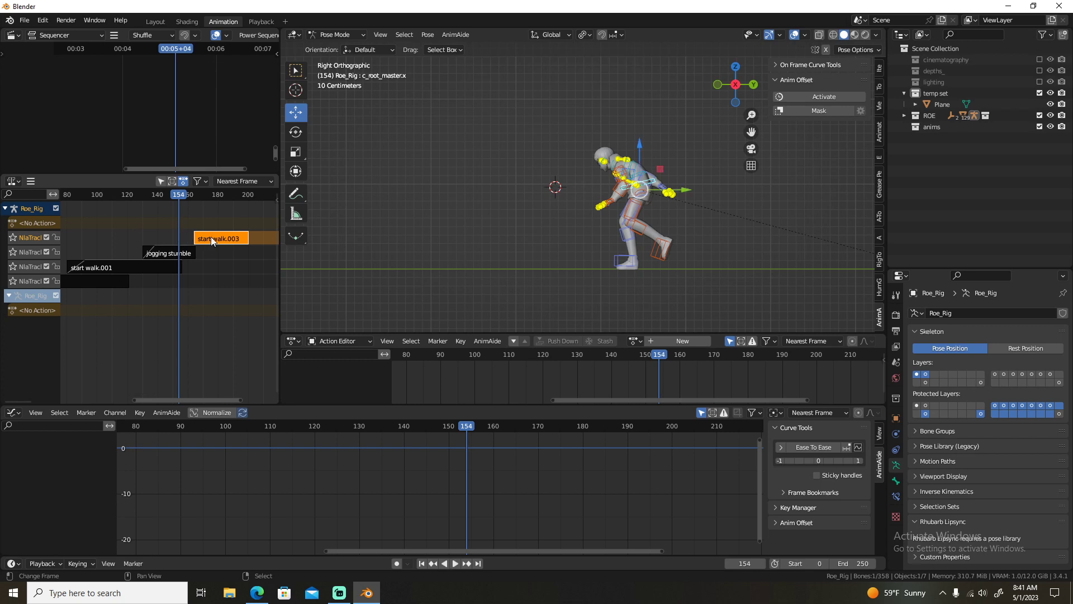
{"action": "left_click_drag", "start_coordinate": [212, 236], "coordinate": [204, 236]}
{"action": "right_click", "coordinate": [204, 236]}
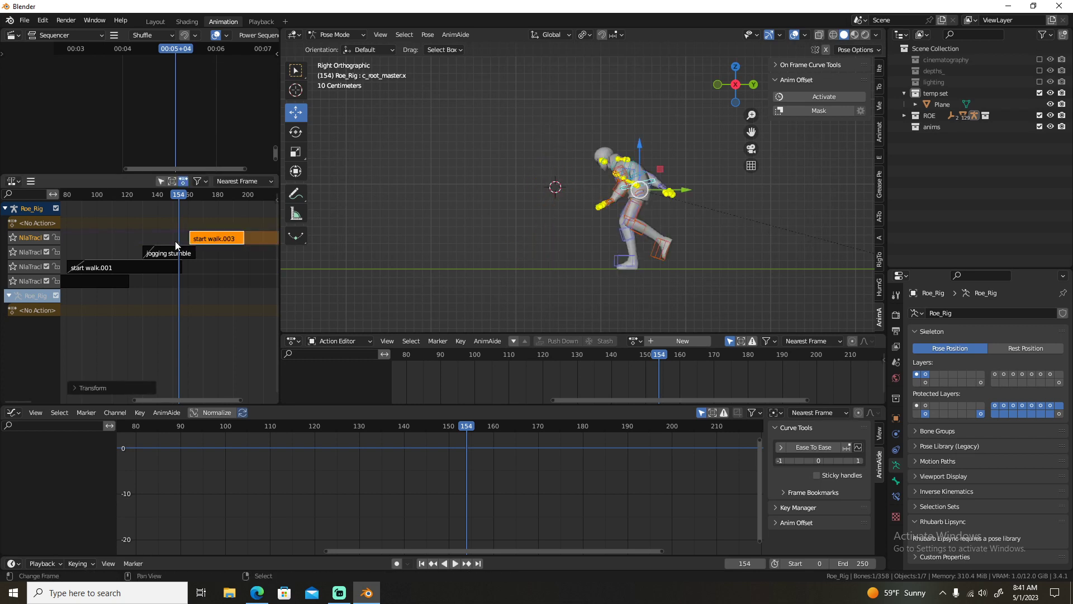
Snap the start walk.003 strip to start at frame 157 and mute it to place the 3D cursor on the root bone.
{"action": "left_click", "coordinate": [182, 240]}
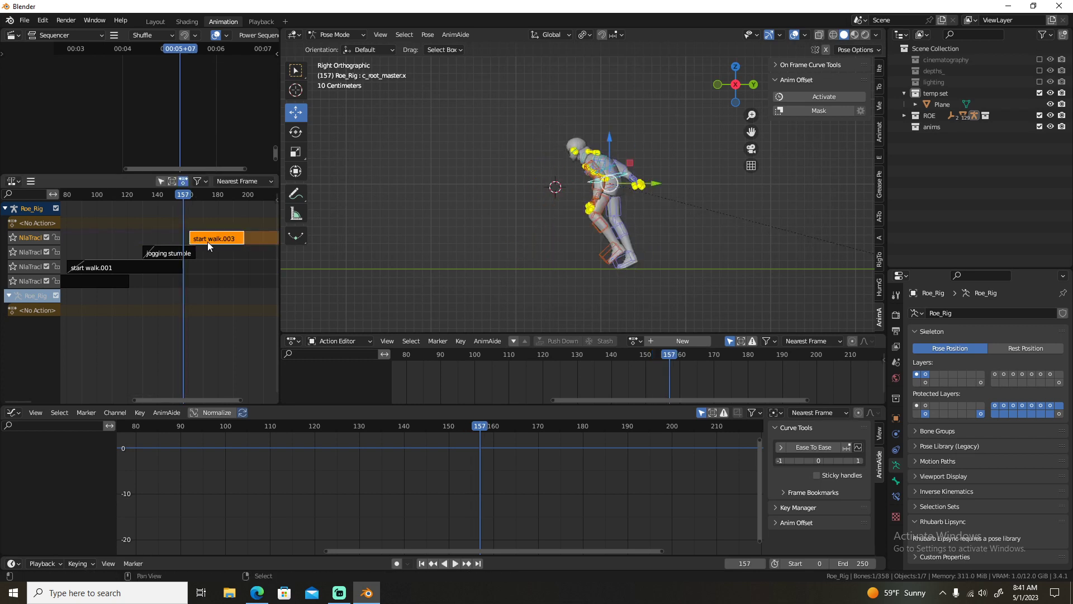
{"action": "key", "text": "shift+s"}
{"action": "key", "text": "4"}
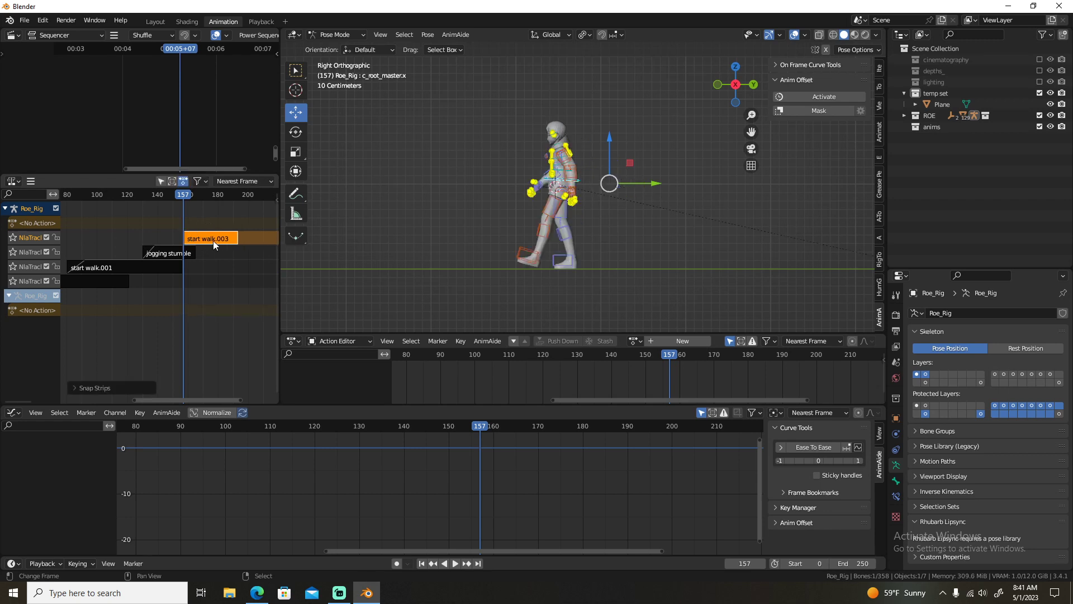
{"action": "key", "text": "h"}
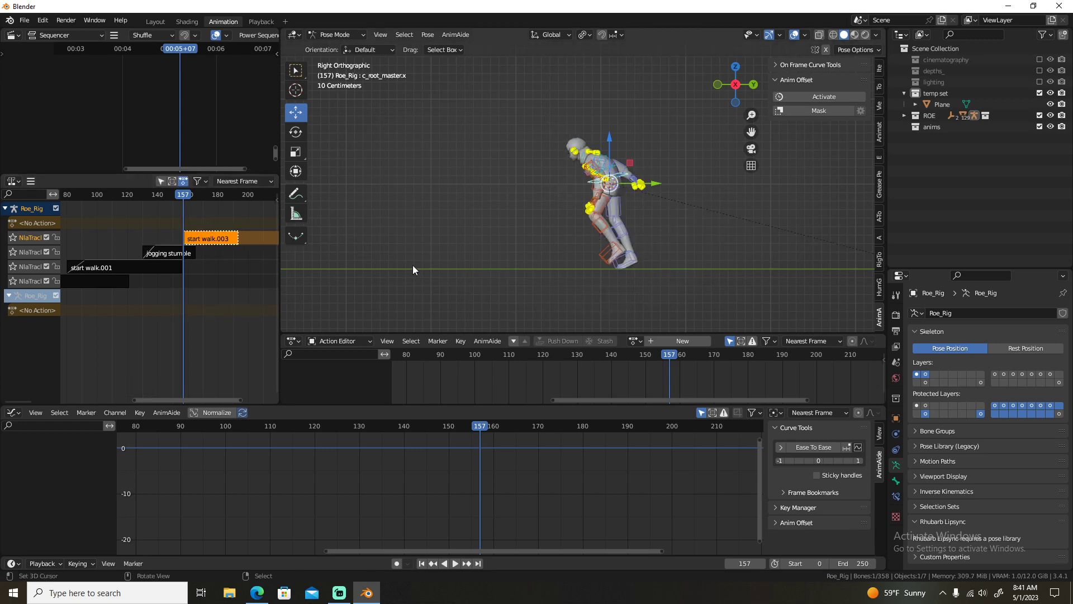
In tweak mode, use Anim Offset to shift the root bone in the +Y direction onto the 3D cursor, and leave tweak mode.
{"action": "key", "text": "Tab"}
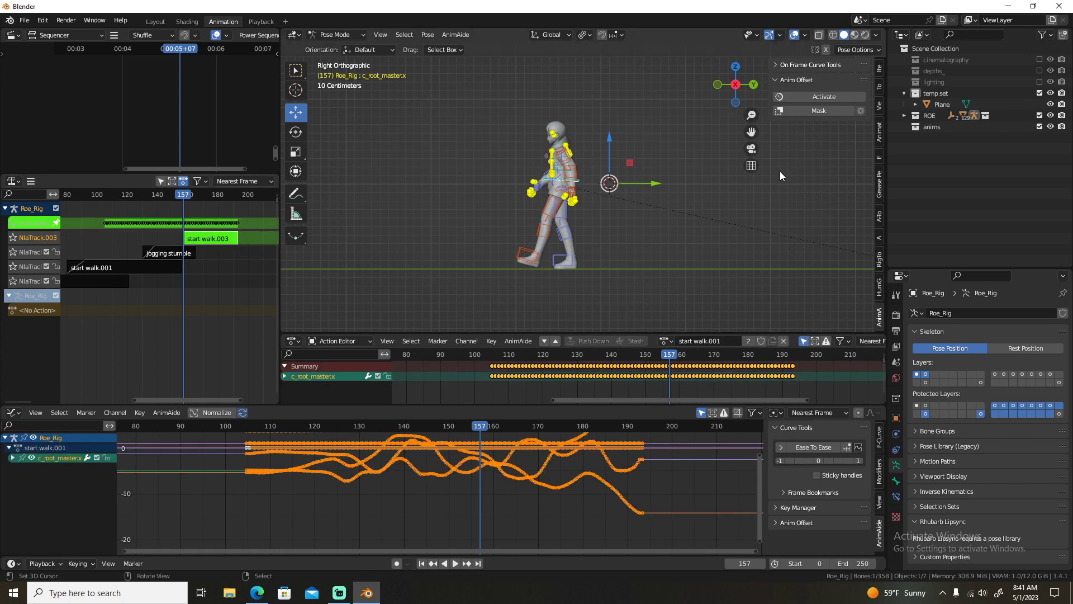
{"action": "left_click", "coordinate": [824, 97]}
{"action": "left_click_drag", "start_coordinate": [605, 188], "coordinate": [646, 183]}
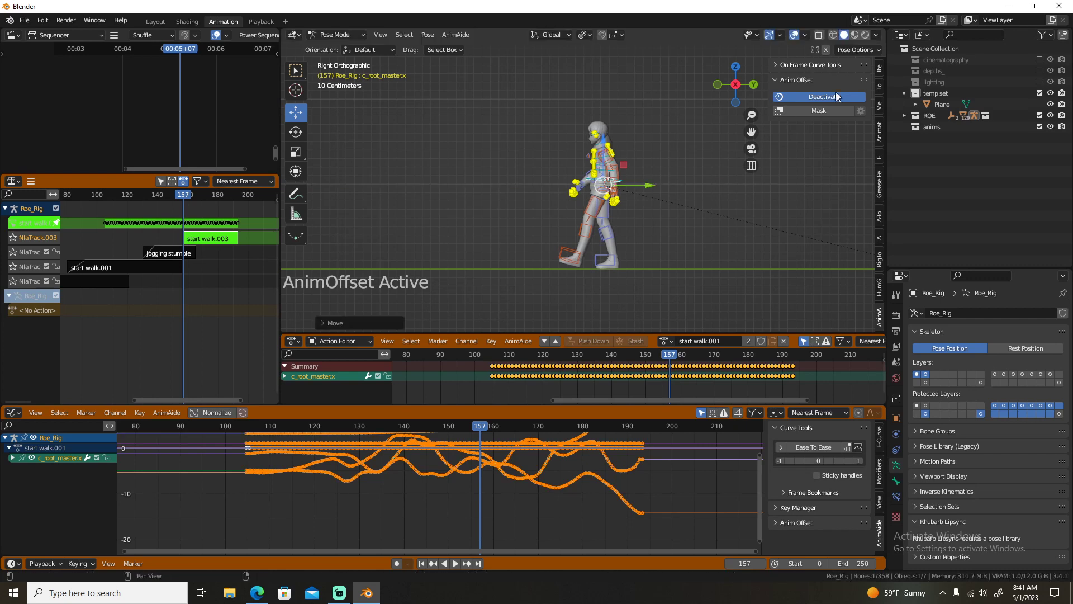
{"action": "left_click", "coordinate": [836, 93]}
{"action": "key", "text": "Tab"}
Move the start walk.003 strip to start at frame 151, set its Blend In to about 7, and play the transition.
{"action": "left_click_drag", "start_coordinate": [213, 243], "coordinate": [205, 237]}
{"action": "key", "text": "n"}
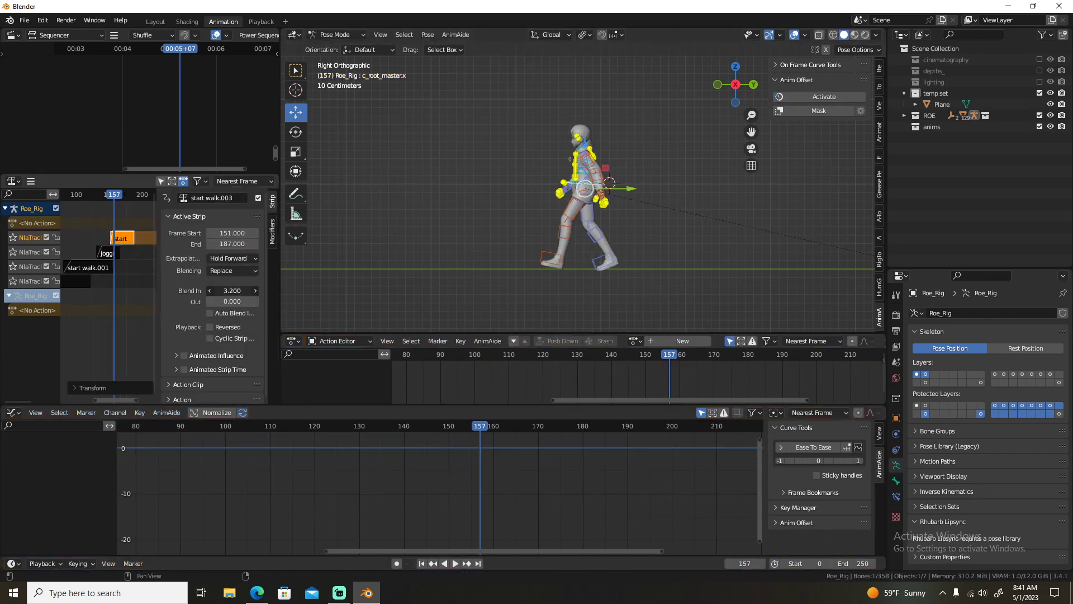
{"action": "left_click_drag", "start_coordinate": [232, 290], "coordinate": [273, 291]}
{"action": "key", "text": "n"}
{"action": "key", "text": "space"}
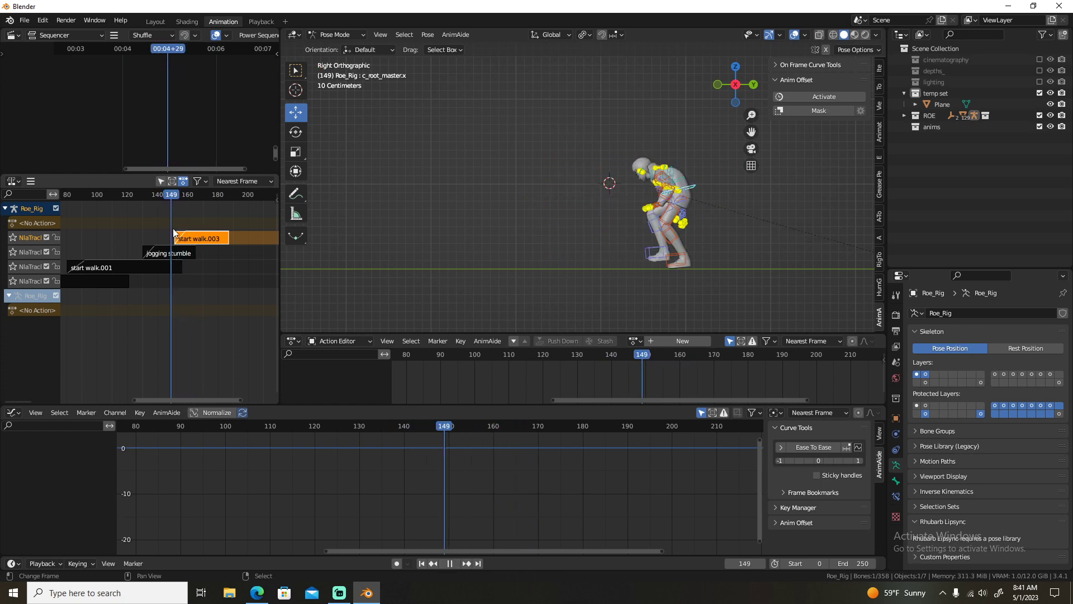
Try starting the start walk.003 strip near frames 154, 146 and 157, playing the transition between moves.
{"action": "left_click_drag", "start_coordinate": [197, 244], "coordinate": [200, 248]}
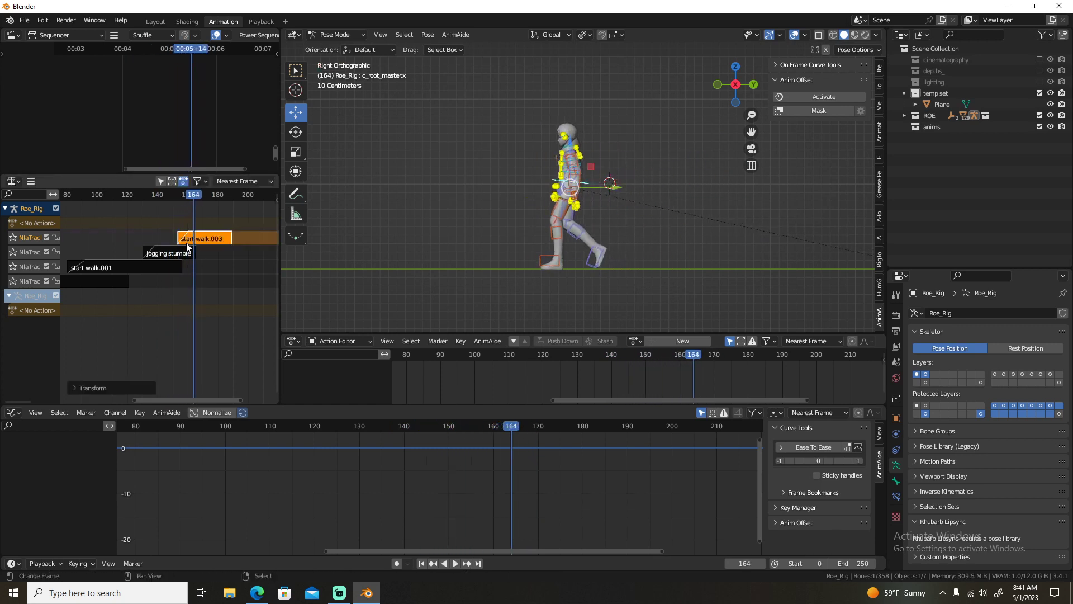
{"action": "key", "text": "ctrl+z"}
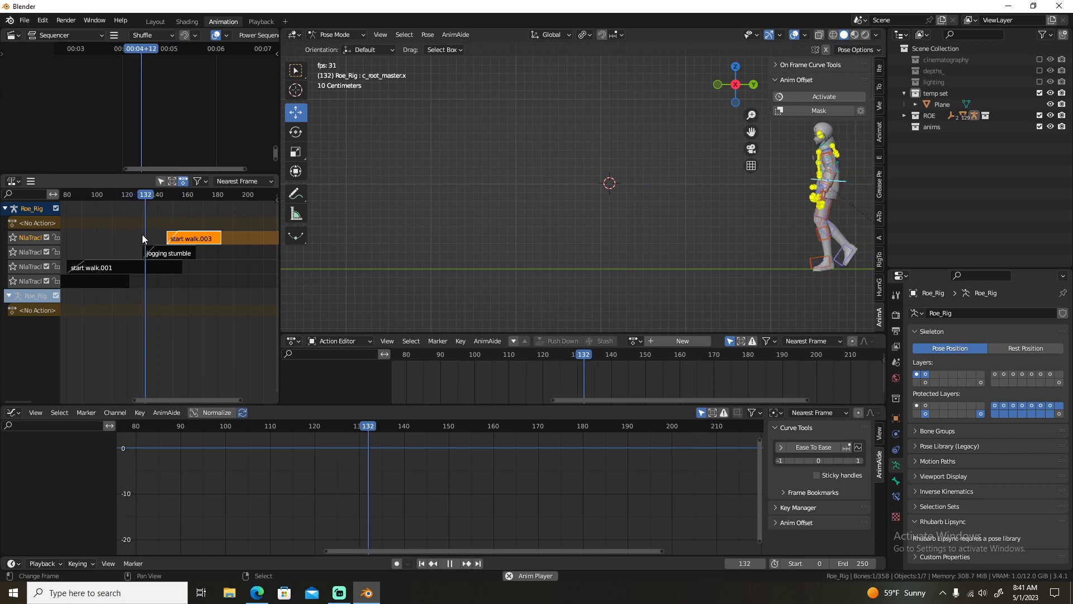
{"action": "key", "text": "space"}
{"action": "left_click_drag", "start_coordinate": [203, 241], "coordinate": [220, 241]}
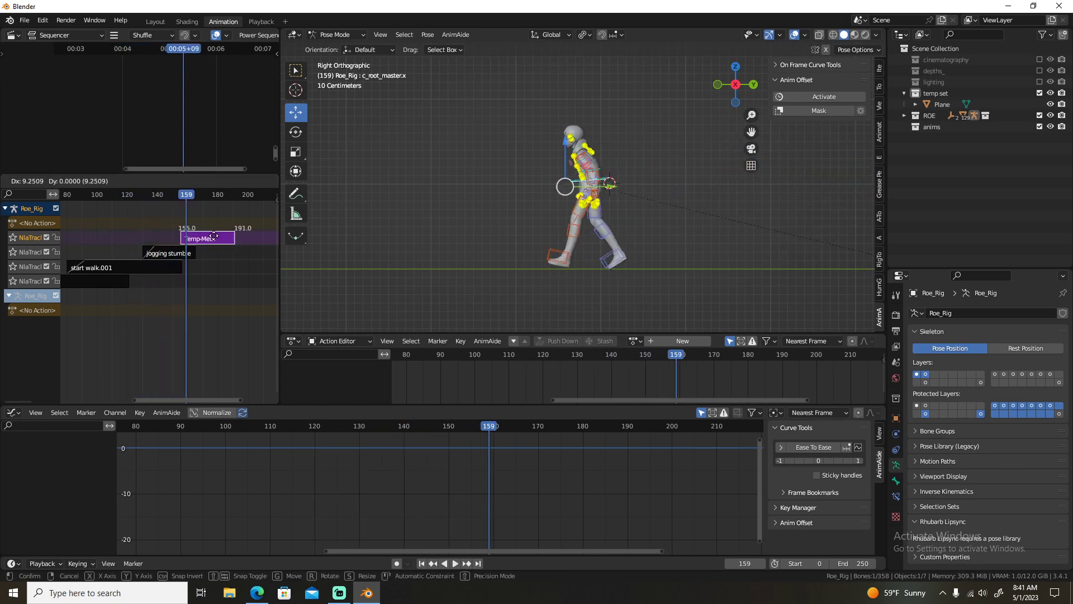
{"action": "key", "text": "space"}
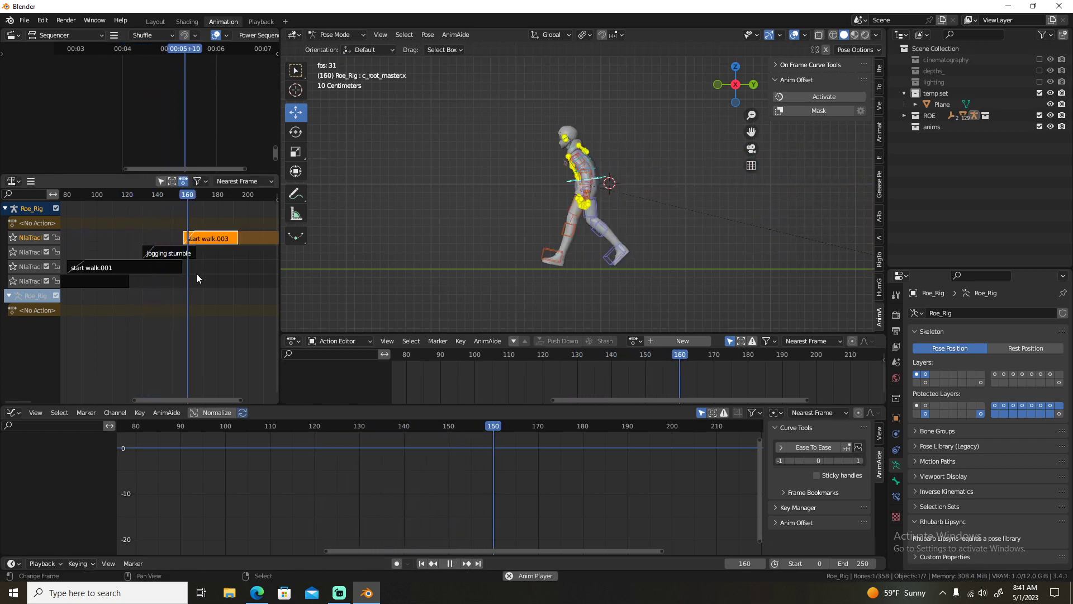
{"action": "key", "text": "space"}
Try starting the start walk.003 strip near frame 161 and play the transition.
{"action": "left_click_drag", "start_coordinate": [200, 237], "coordinate": [205, 237]}
{"action": "key", "text": "Escape"}
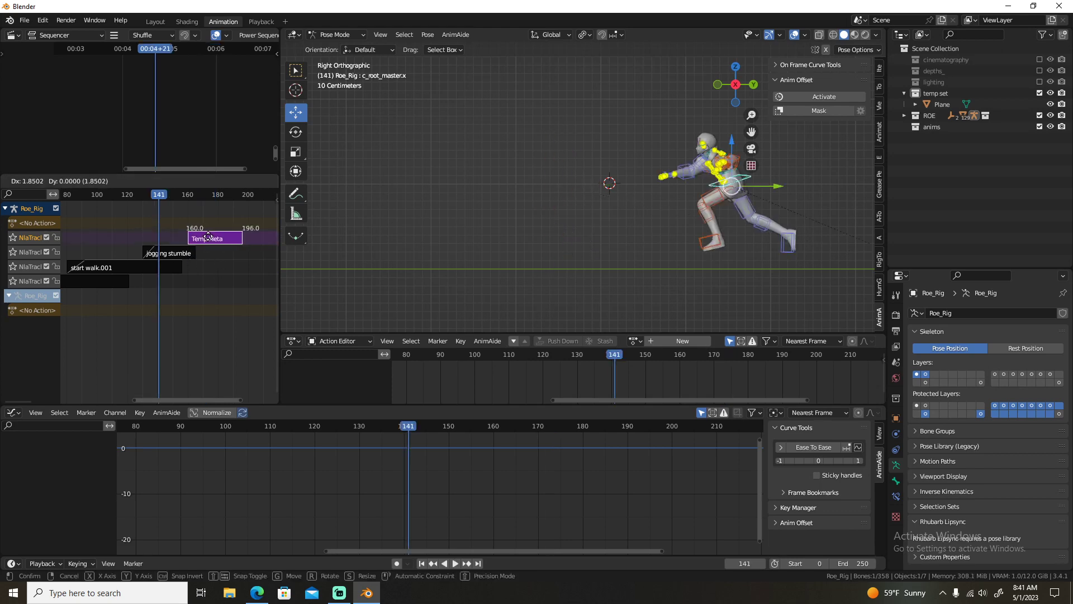
{"action": "left_click", "coordinate": [208, 236]}
{"action": "key", "text": "ctrl+s"}
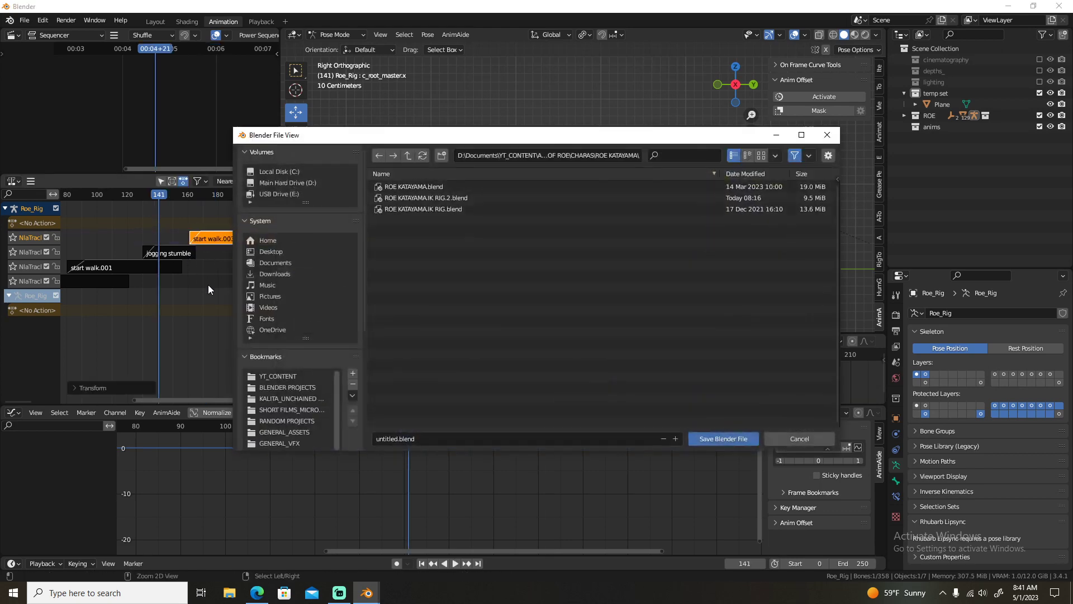
{"action": "left_click", "coordinate": [799, 440]}
{"action": "key", "text": "space"}
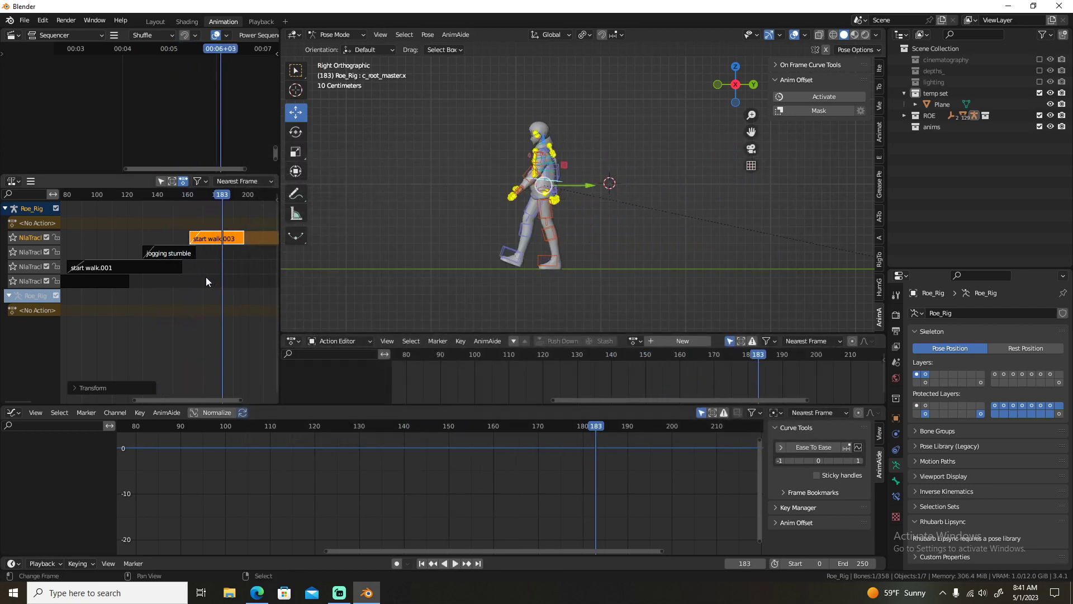
Try starting the start walk.003 strip near frame 173 and play the transition.
{"action": "left_click_drag", "start_coordinate": [152, 240], "coordinate": [215, 244]}
{"action": "key", "text": "space"}
{"action": "key", "text": "space"}
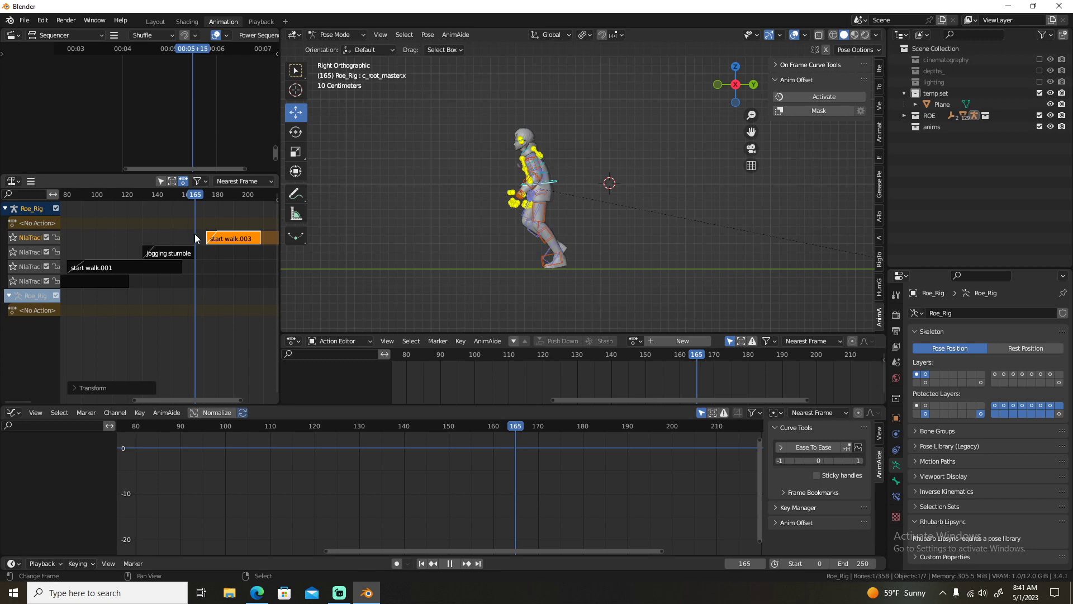
{"action": "key", "text": "space"}
Move the start walk.003 strip to start at frame 163 and play the transition.
{"action": "left_click_drag", "start_coordinate": [227, 239], "coordinate": [209, 238]}
{"action": "key", "text": "space"}
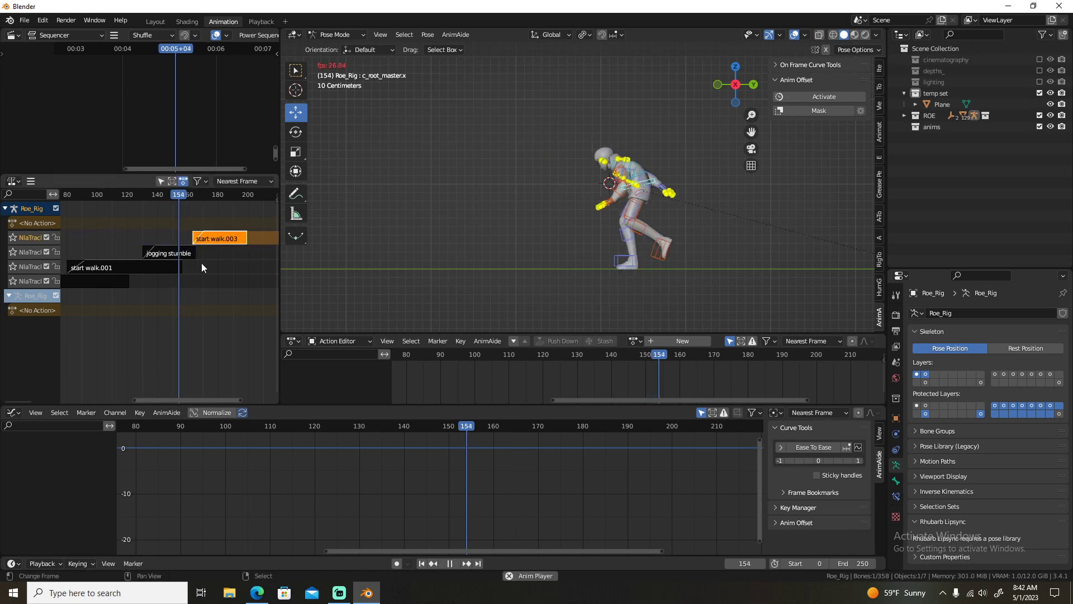
{"action": "key", "text": "space"}
Clear the start walk.003 strip's Blend In and mute it at frame 164 to place the 3D cursor on the root bone.
{"action": "key", "text": "n"}
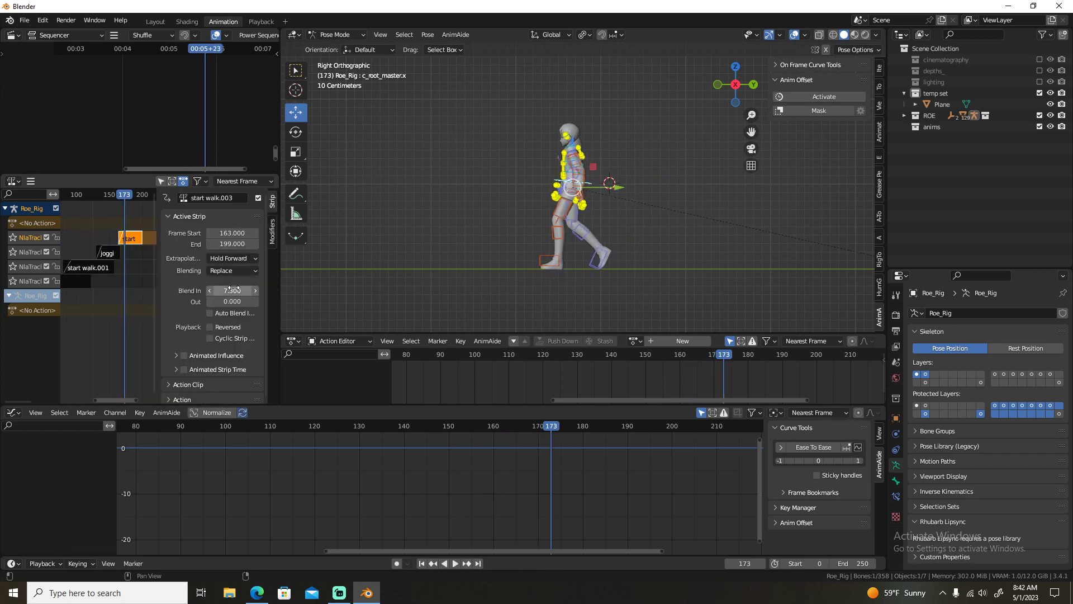
{"action": "left_click", "coordinate": [231, 289]}
{"action": "key", "text": "Return"}
{"action": "key", "text": "n"}
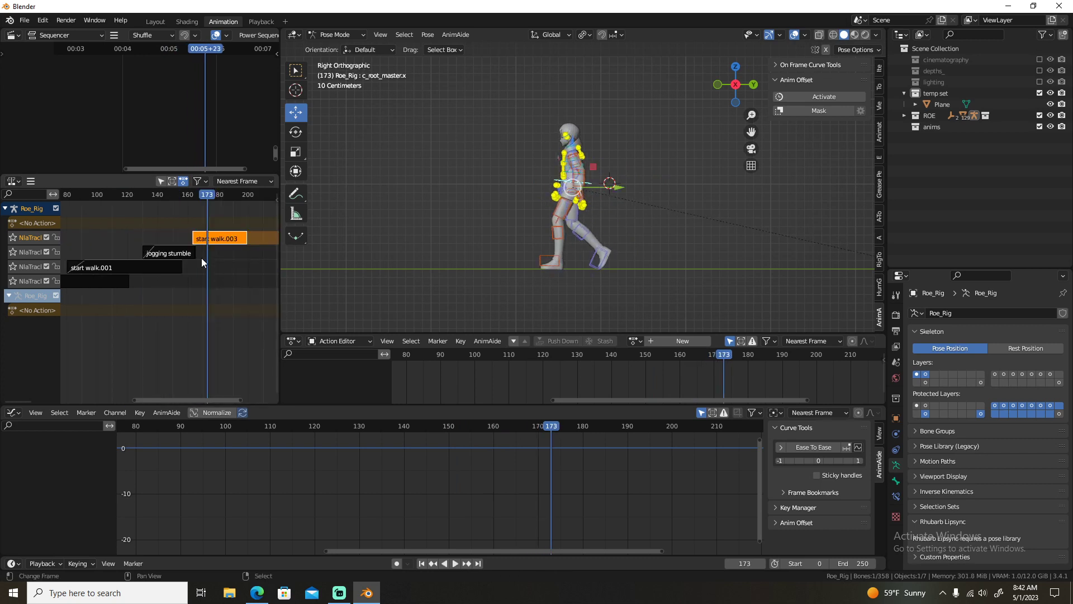
{"action": "left_click_drag", "start_coordinate": [201, 257], "coordinate": [196, 258]}
{"action": "key", "text": "h"}
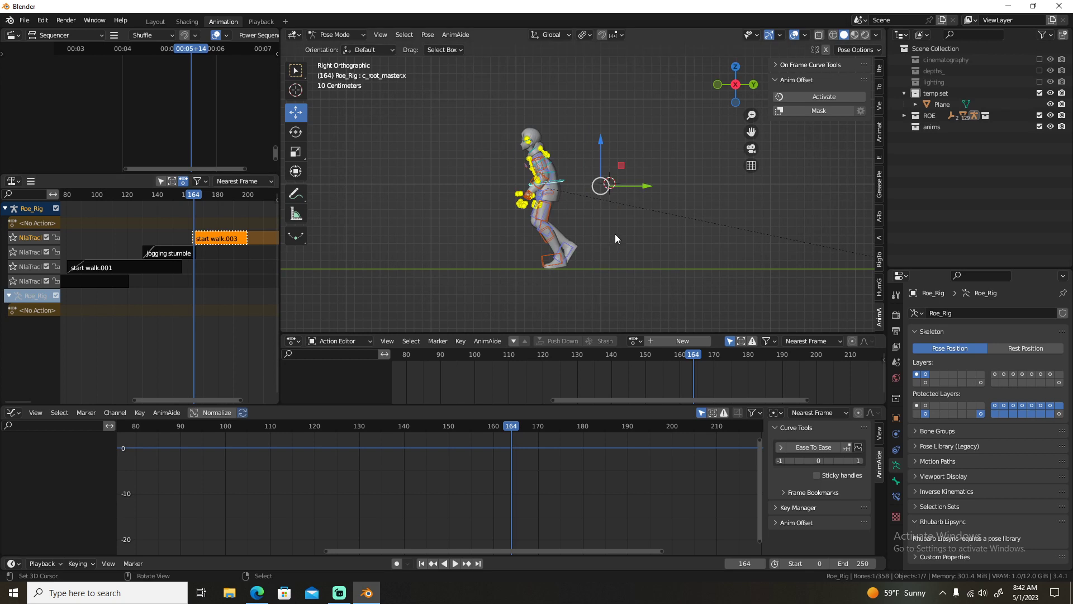
In tweak mode at frame 164, use Anim Offset to shift the root bone in the -Y direction onto the 3D cursor, and leave tweak mode.
{"action": "key", "text": "Tab"}
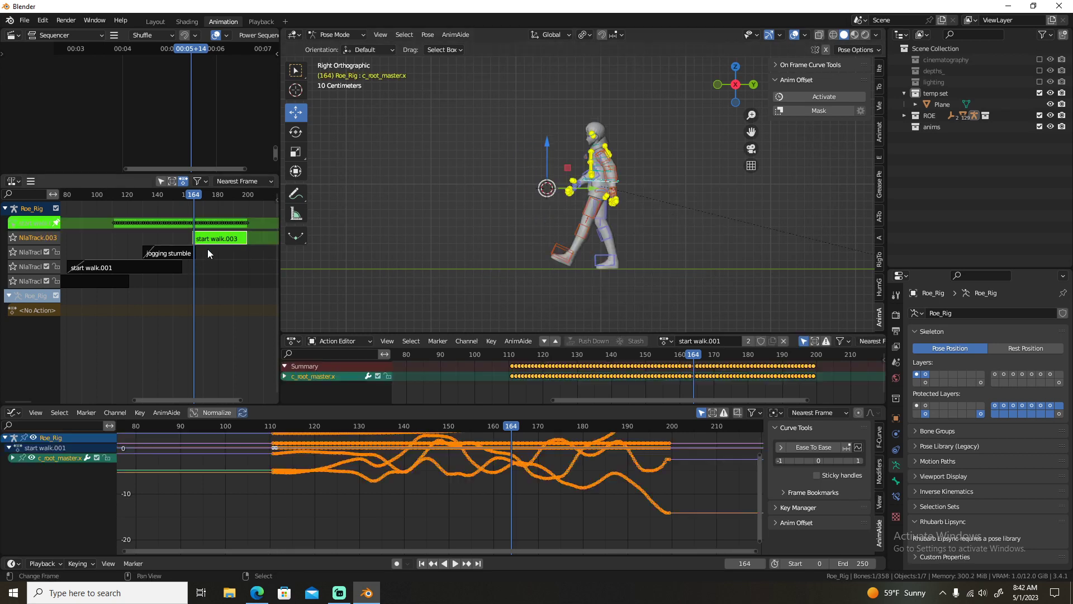
{"action": "left_click", "coordinate": [811, 99]}
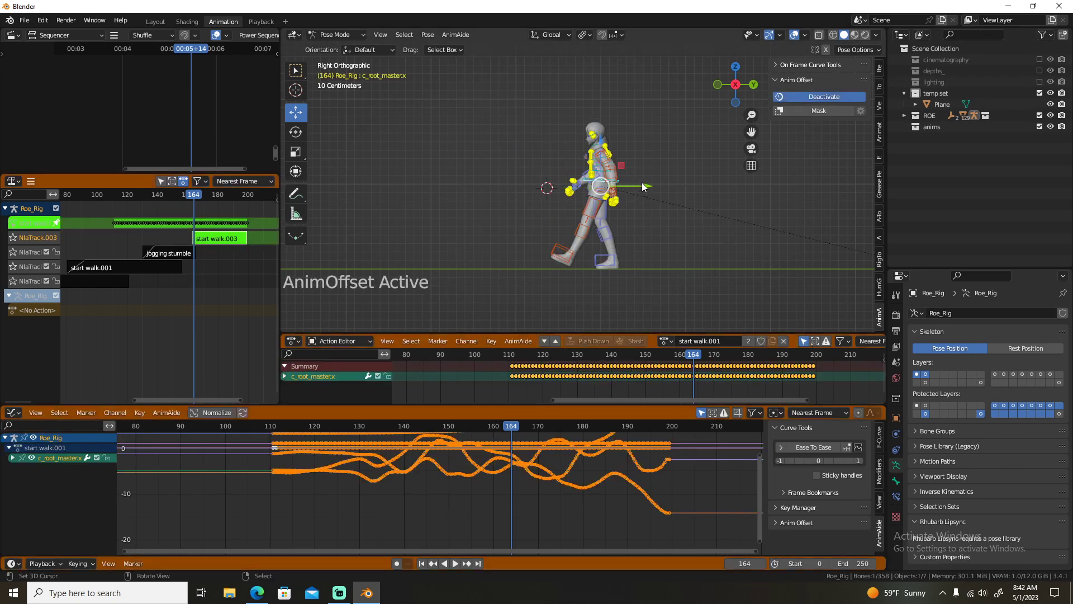
{"action": "left_click_drag", "start_coordinate": [642, 187], "coordinate": [587, 189]}
{"action": "left_click", "coordinate": [826, 96]}
{"action": "key", "text": "Tab"}
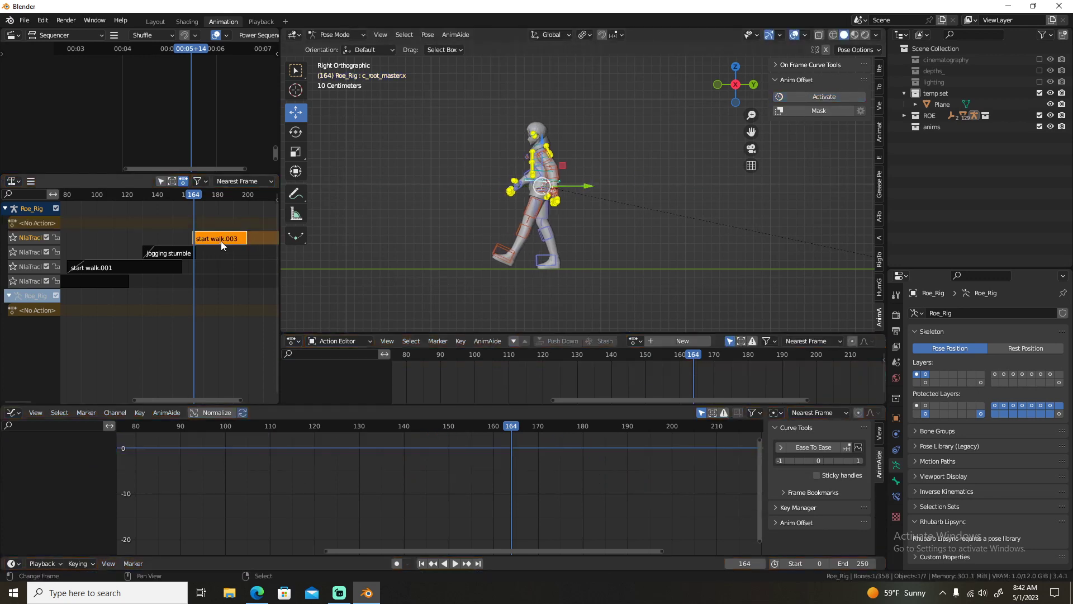
Try a Blend In of 4.5 on the start walk.003 strip and play the transition.
{"action": "key", "text": "n"}
{"action": "left_click_drag", "start_coordinate": [228, 290], "coordinate": [268, 290]}
{"action": "key", "text": "space"}
{"action": "key", "text": "n"}
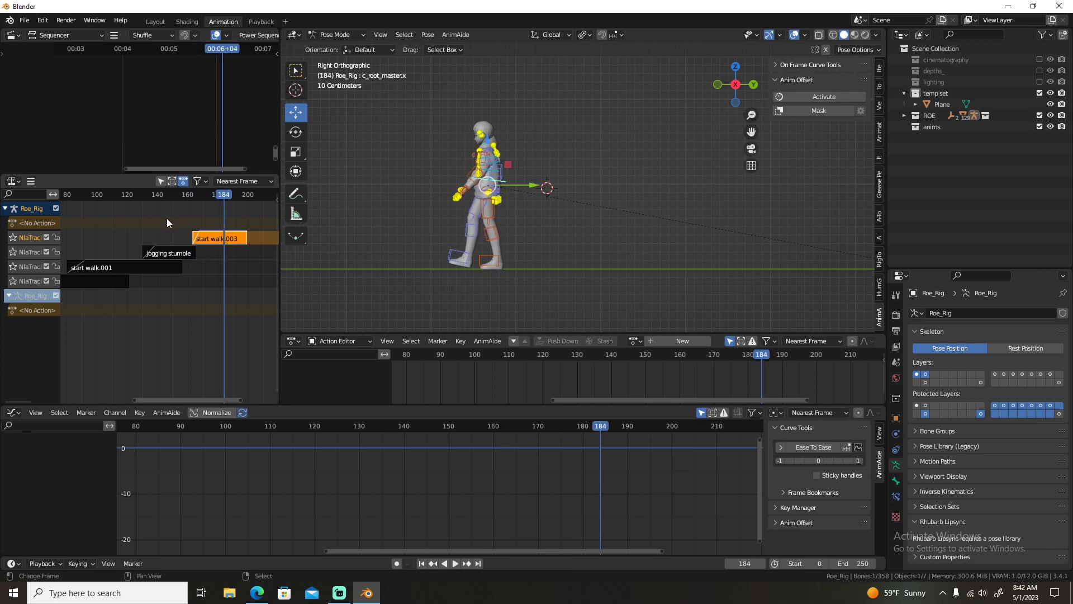
{"action": "key", "text": "space"}
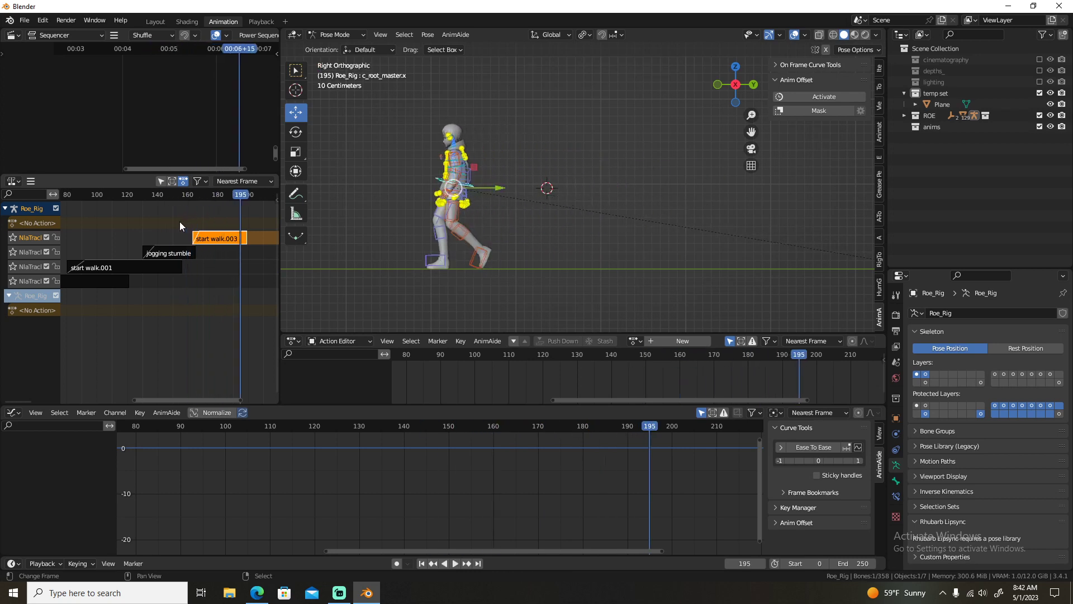
Set the start walk.003 strip's Blend In to 6 and play the transition from the jogging stumble.
{"action": "key", "text": "n"}
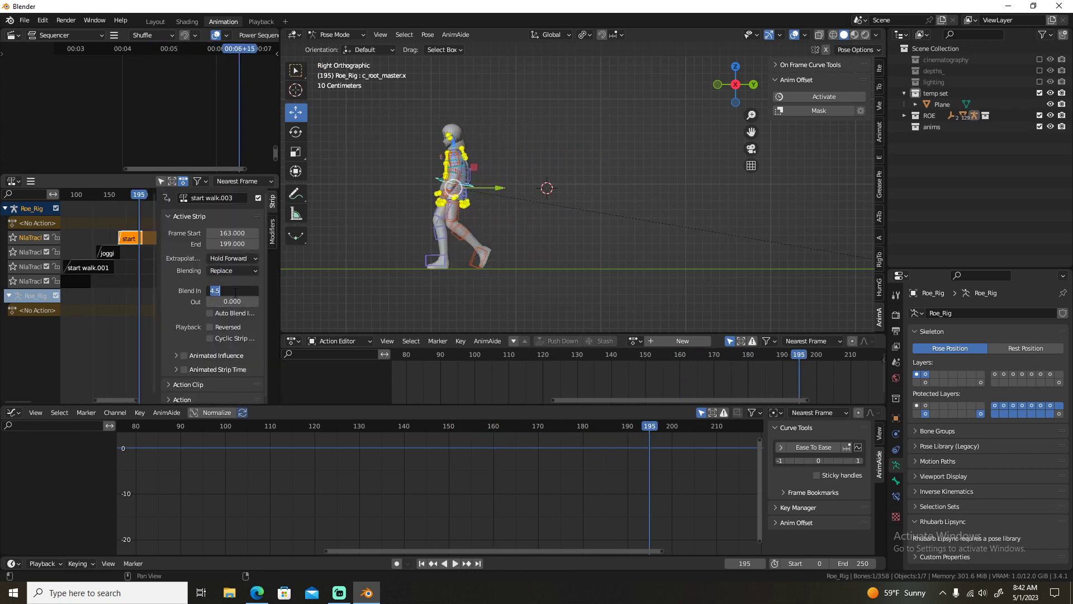
{"action": "left_click", "coordinate": [233, 291]}
{"action": "type", "text": "6"}
{"action": "key", "text": "Return"}
{"action": "key", "text": "n"}
{"action": "key", "text": "space"}
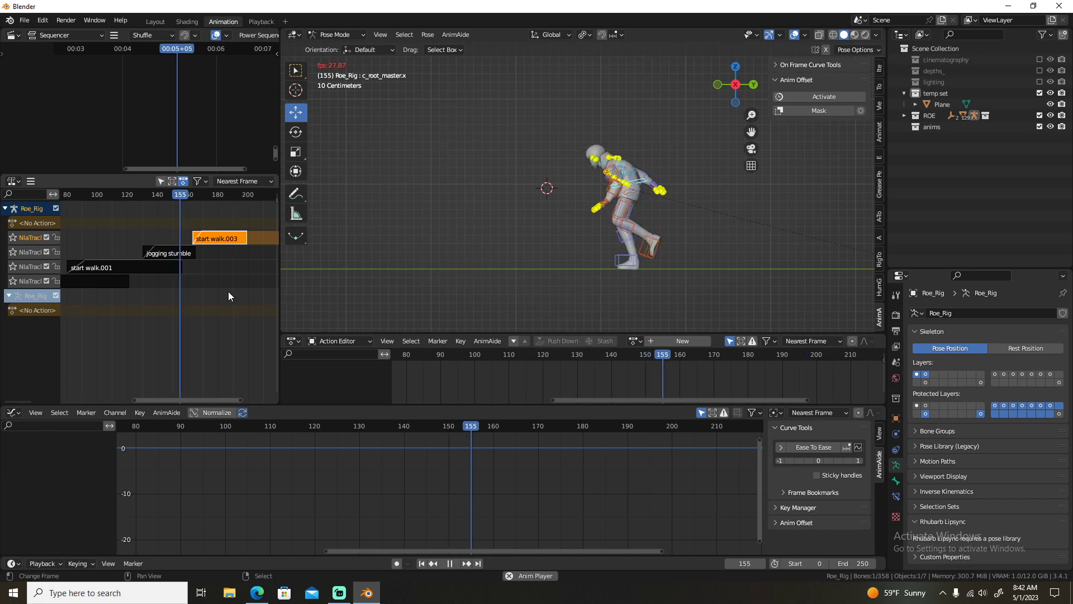
{"action": "key", "text": "space"}
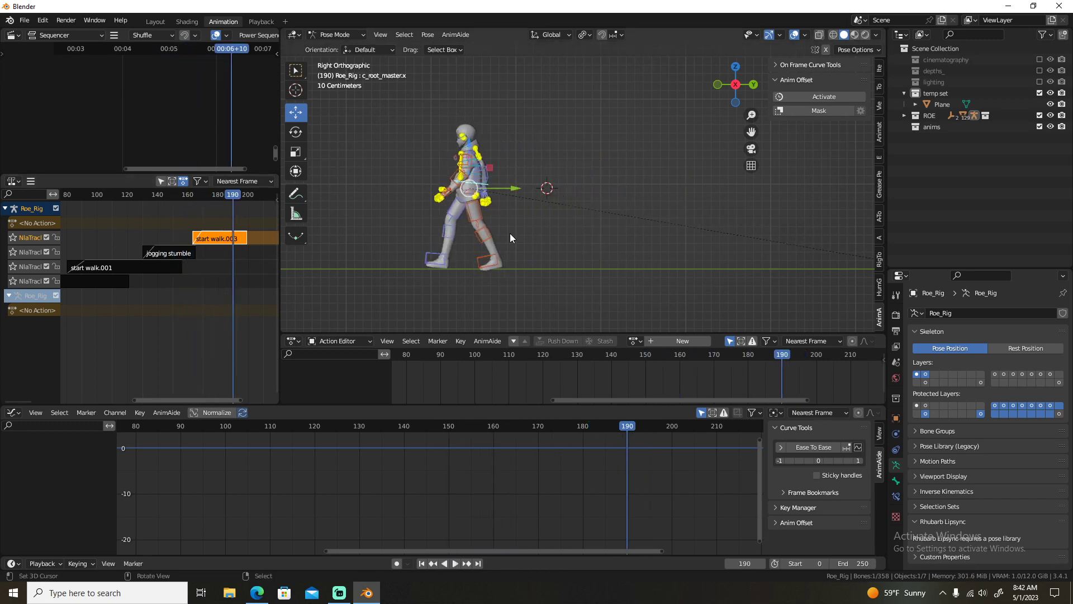
Play the blended strips through the camera view, frame all NLA strips and return to frame 0.
{"action": "key", "text": "KP_0"}
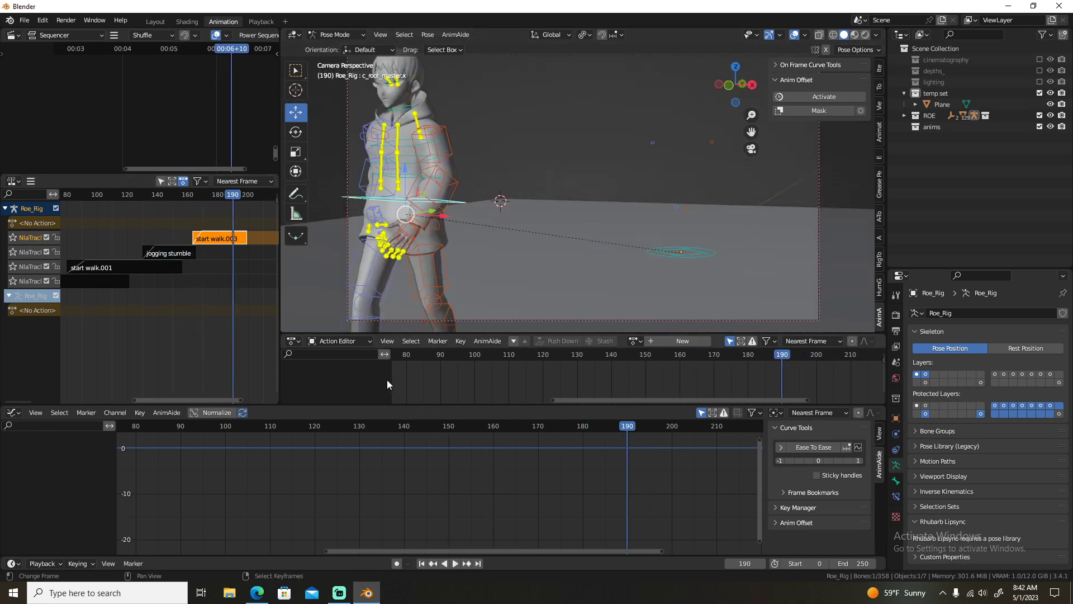
{"action": "key", "text": "space"}
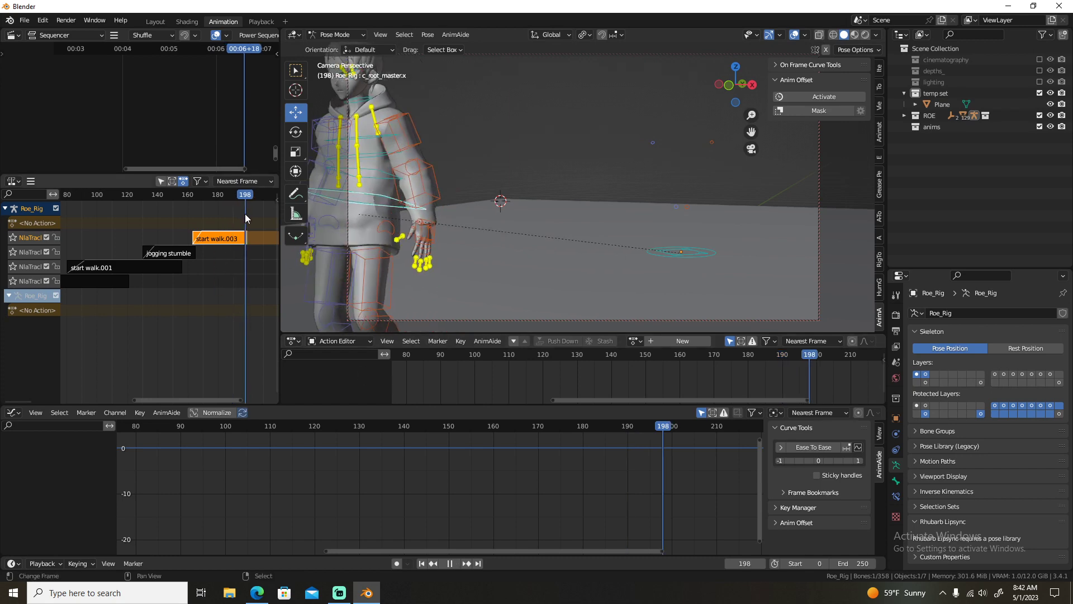
{"action": "key", "text": "Escape"}
{"action": "key", "text": "Home"}
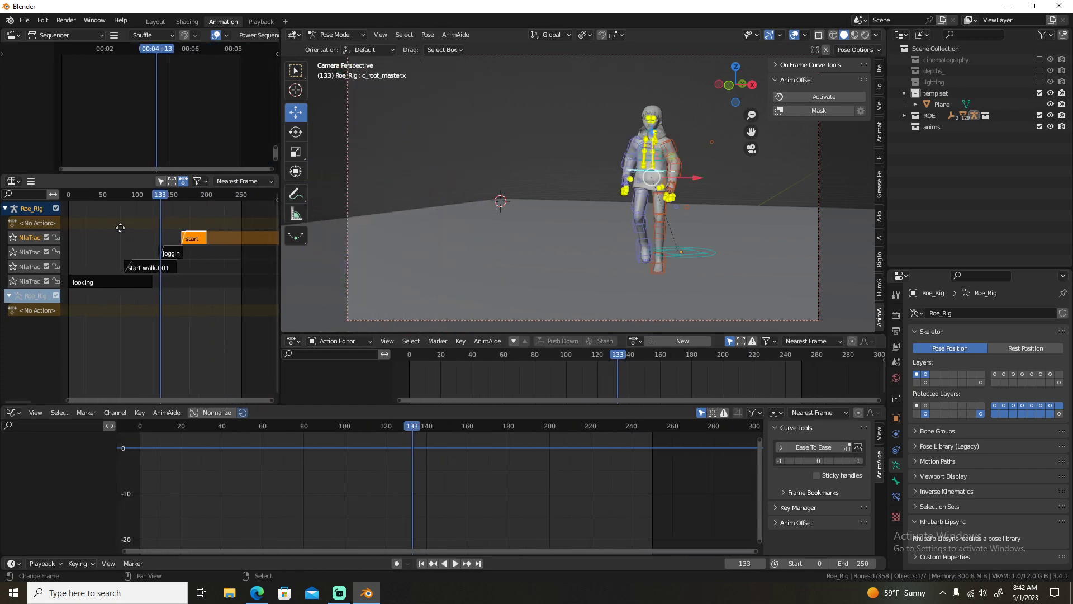
{"action": "key", "text": "shift+Left"}
{"action": "left_click", "coordinate": [150, 226]}
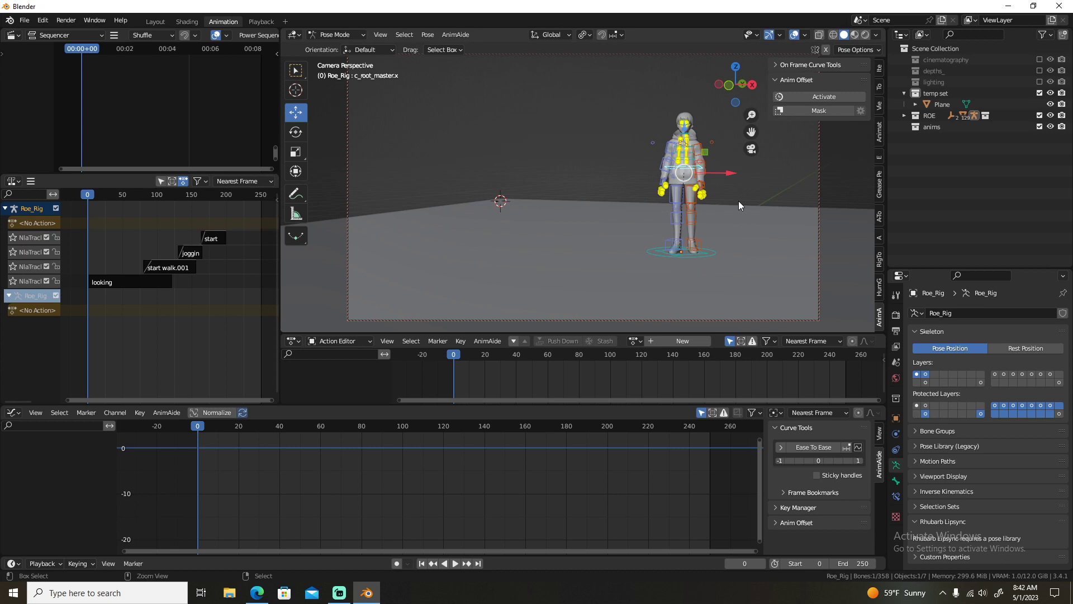
Switch from Pose Mode to Object Mode, enable the cinematography collection and select Cam_Main.
{"action": "key", "text": "ctrl+Tab"}
{"action": "key", "text": "alt+a"}
{"action": "key", "text": "n"}
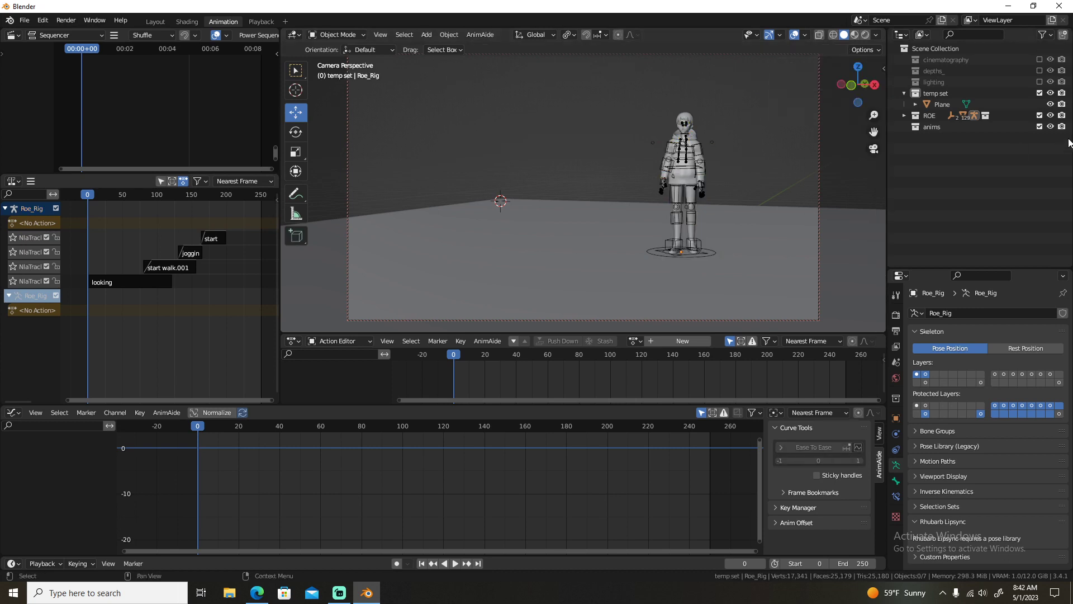
{"action": "left_click", "coordinate": [1039, 59]}
{"action": "left_click", "coordinate": [949, 71]}
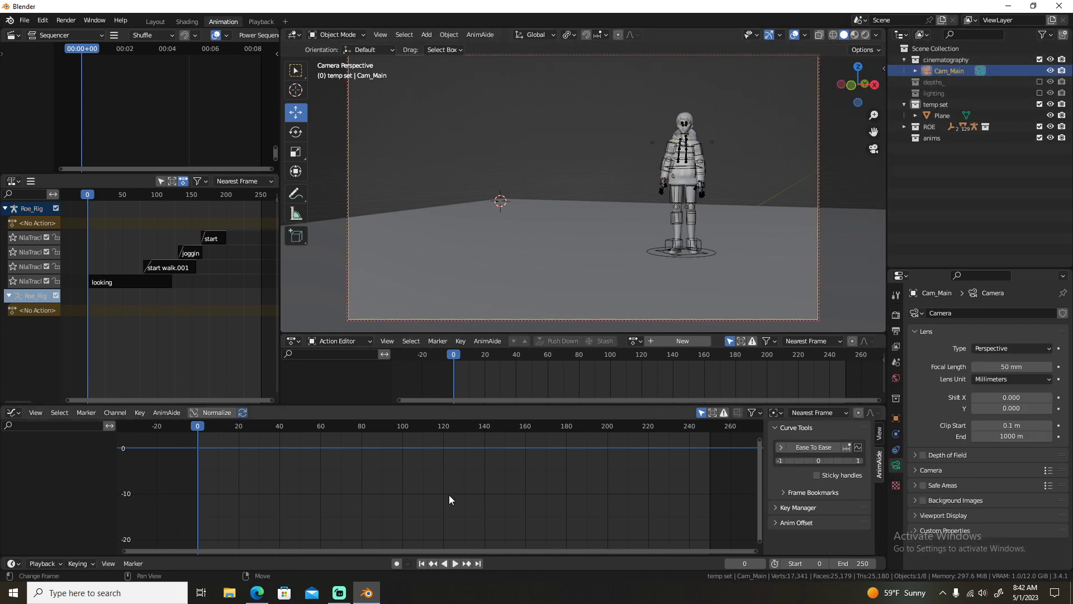
Turn on auto keying and keyframe Cam_Main's location and rotation at frame 0.
{"action": "left_click", "coordinate": [79, 564]}
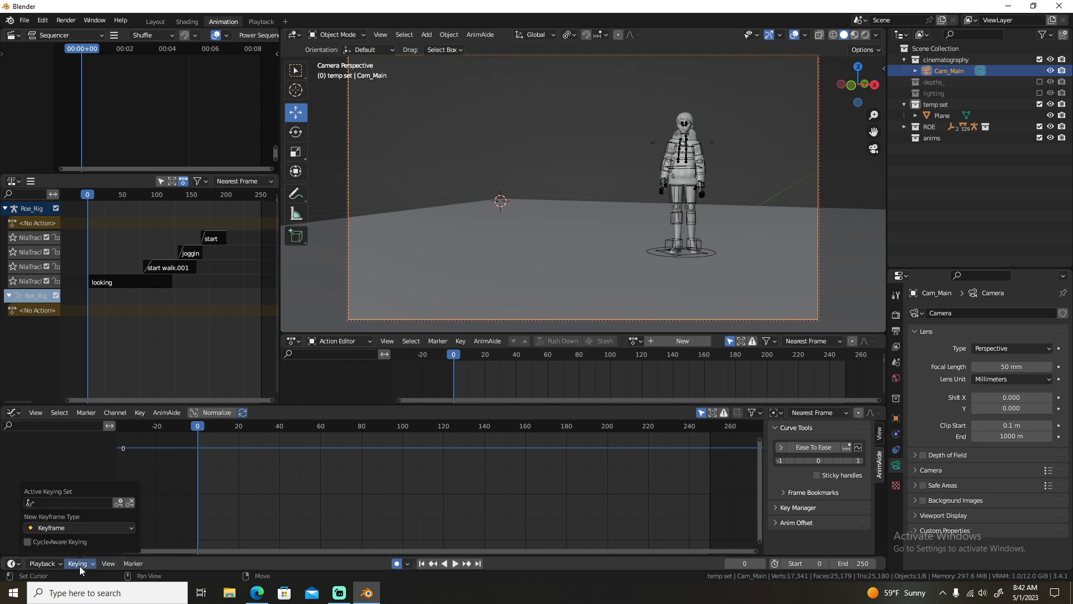
{"action": "left_click", "coordinate": [67, 503]}
{"action": "left_click", "coordinate": [53, 430]}
{"action": "left_click", "coordinate": [34, 563]}
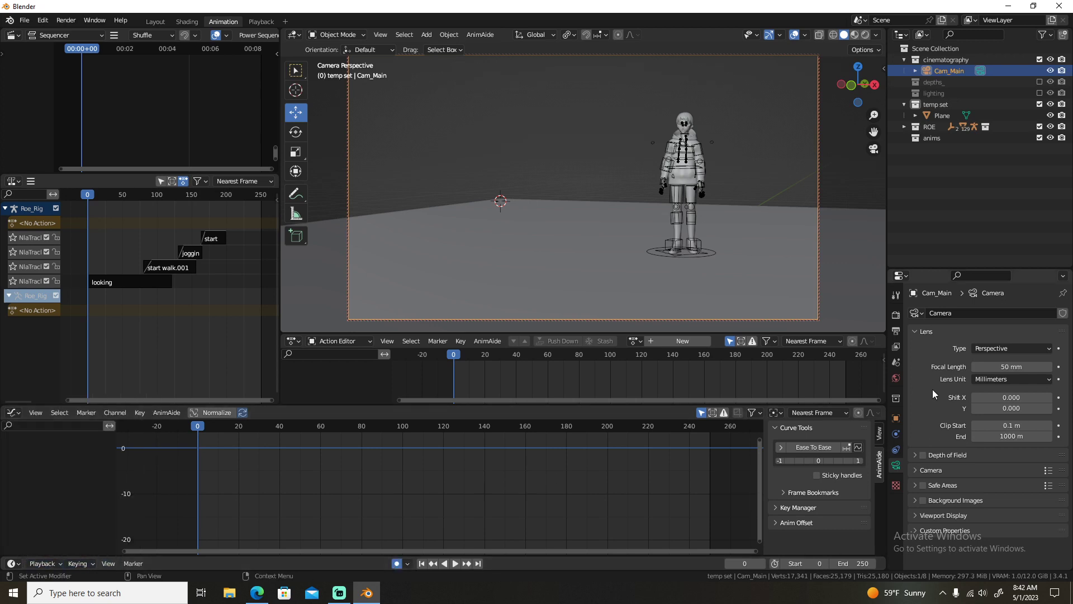
{"action": "left_click", "coordinate": [896, 419]}
{"action": "key", "text": "i"}
{"action": "key", "text": "i"}
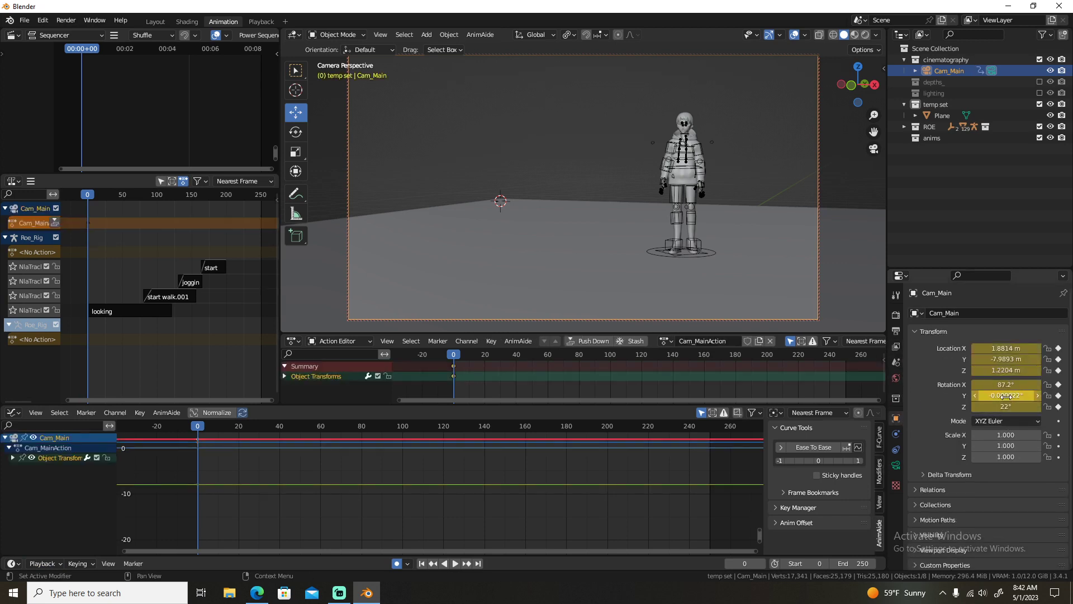
At frame 80, switch the transform orientation to Local and move Cam_Main closer to the character, at about X 1.73, Y -7.38, Z 1.23 m.
{"action": "left_click_drag", "start_coordinate": [471, 374], "coordinate": [523, 376]}
{"action": "key", "text": "space"}
{"action": "left_click_drag", "start_coordinate": [558, 373], "coordinate": [580, 382]}
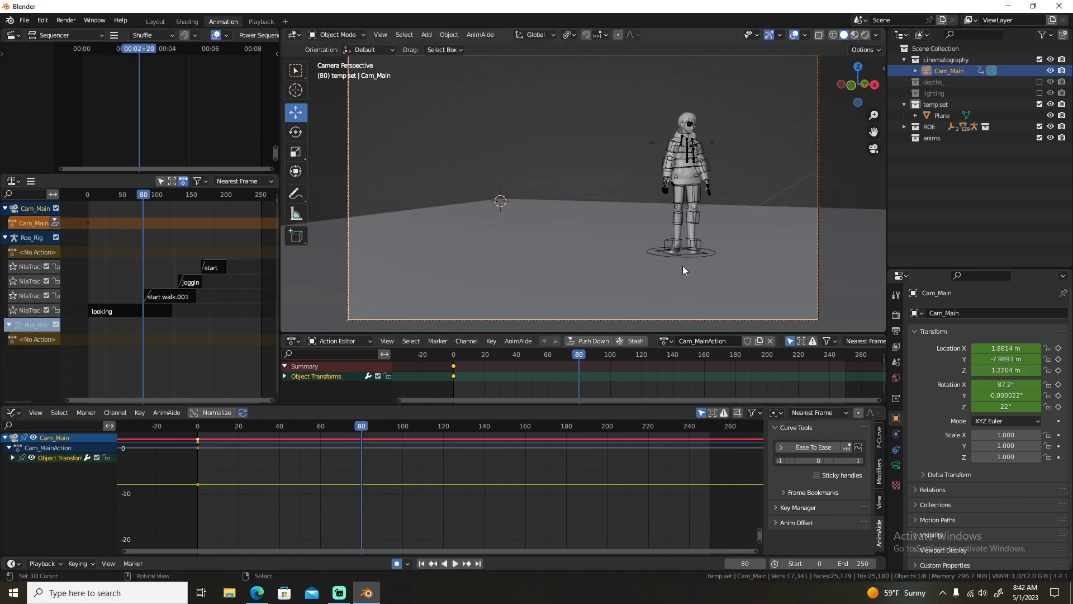
{"action": "left_click", "coordinate": [544, 41]}
{"action": "left_click", "coordinate": [525, 78]}
{"action": "key", "text": "g"}
{"action": "key", "text": "z"}
{"action": "left_click", "coordinate": [732, 240]}
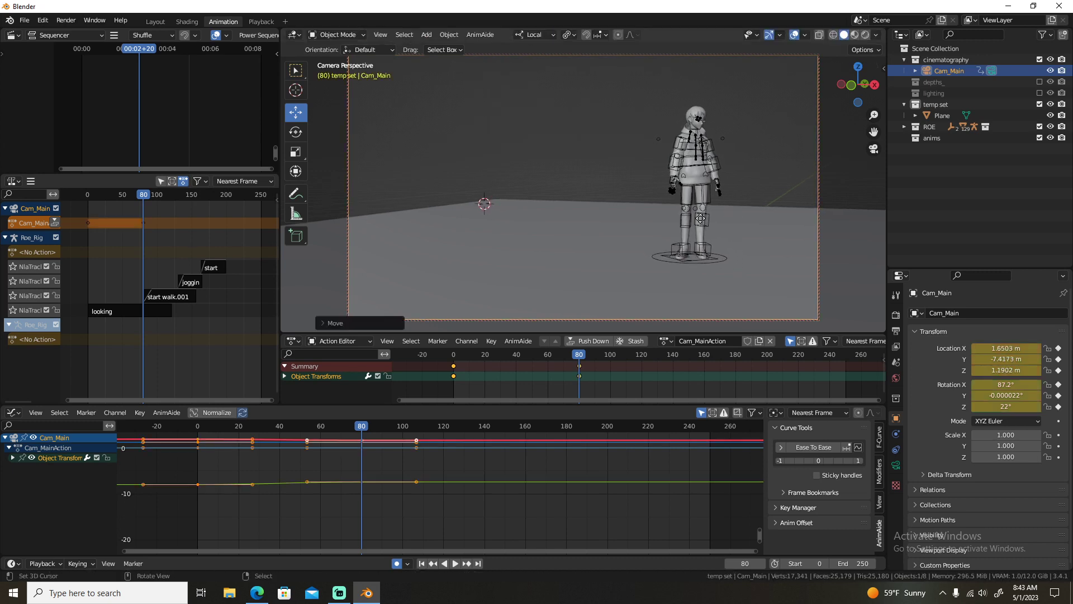
{"action": "key", "text": "g"}
{"action": "left_click", "coordinate": [793, 184]}
Set the handle type of the camera keyframes to Vector and play the camera move from frame 0.
{"action": "key", "text": "v"}
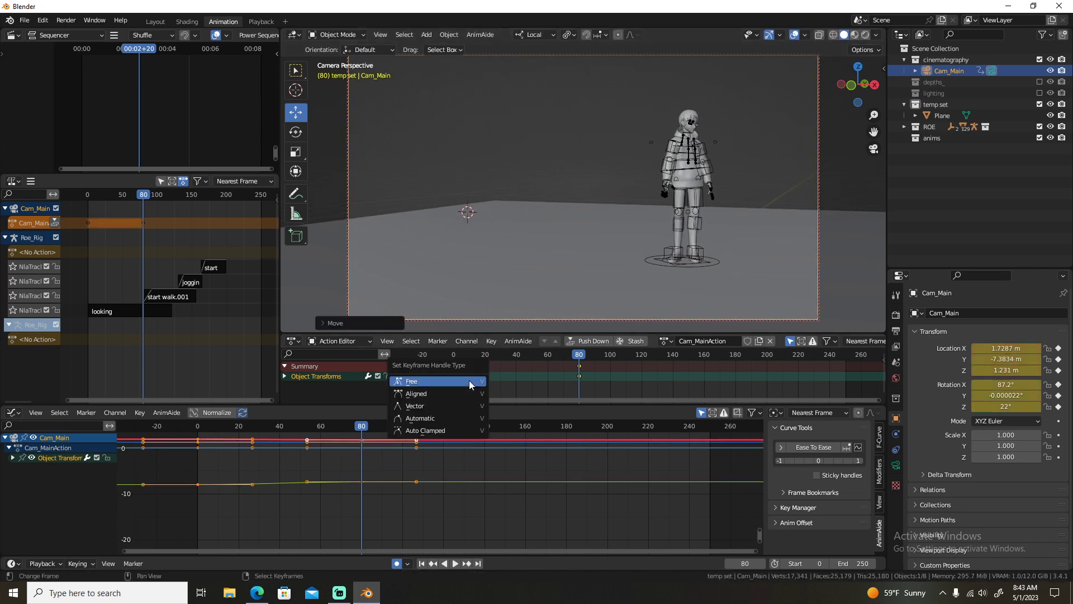
{"action": "left_click", "coordinate": [447, 411]}
{"action": "key", "text": "shift+Left"}
{"action": "key", "text": "space"}
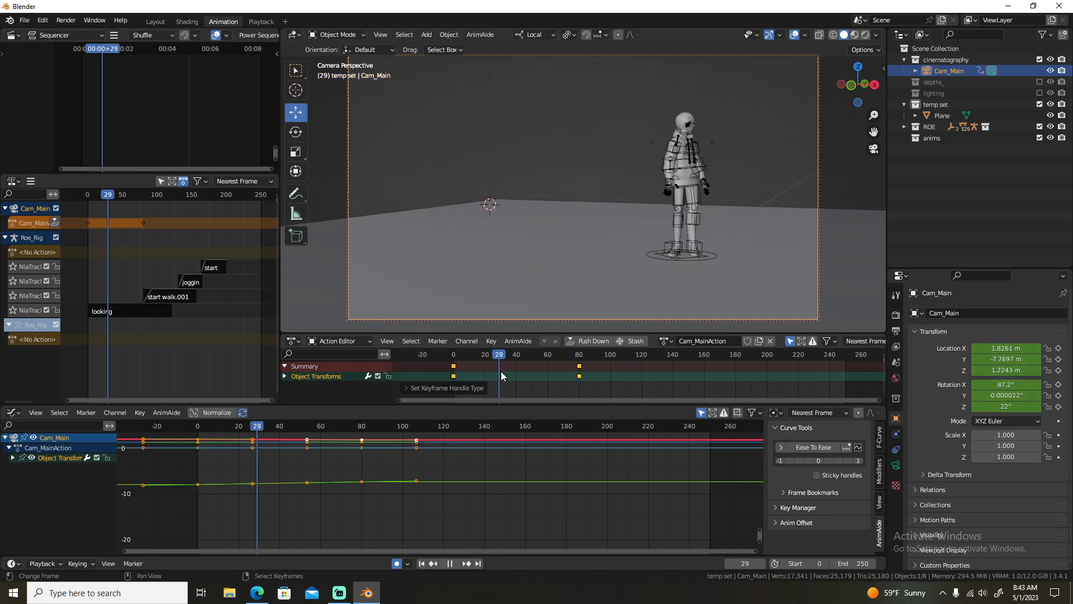
At frame 120, move the camera back along its local Z to about X 1.77, Y -7.49, Z 1.24 m and play the move.
{"action": "left_click_drag", "start_coordinate": [522, 371], "coordinate": [642, 367]}
{"action": "key", "text": "g"}
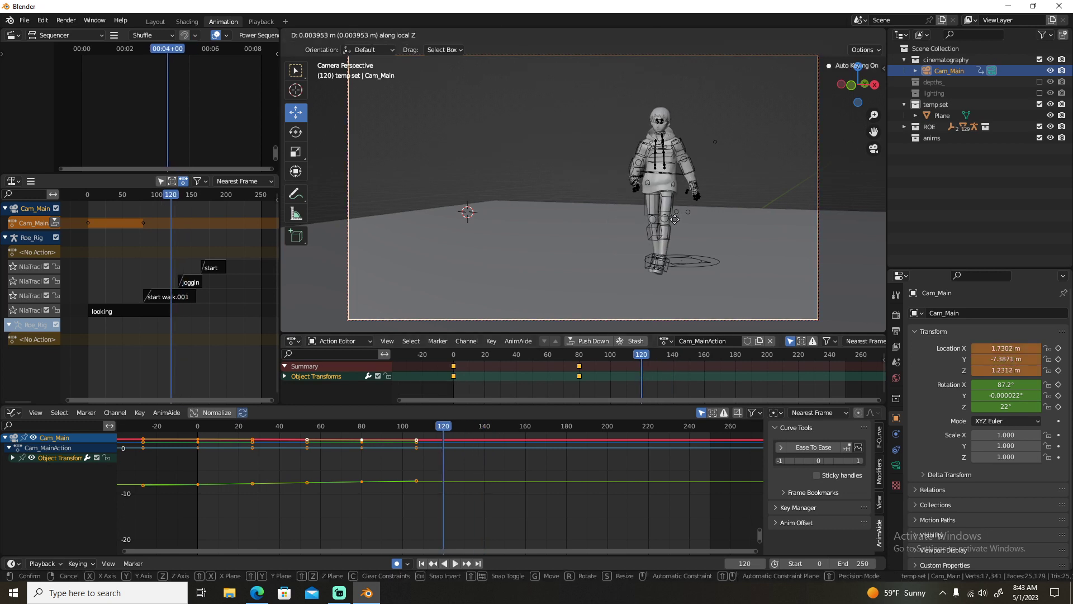
{"action": "key", "text": "z"}
{"action": "key", "text": "z"}
{"action": "left_click", "coordinate": [675, 240]}
{"action": "left_click", "coordinate": [563, 364]}
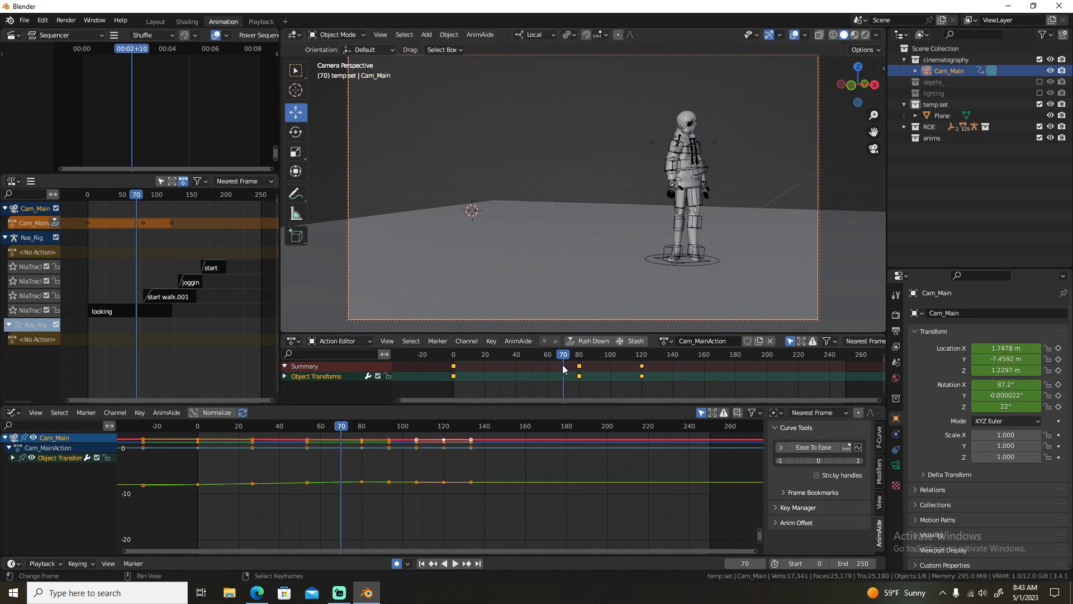
{"action": "key", "text": "space"}
{"action": "key", "text": "space"}
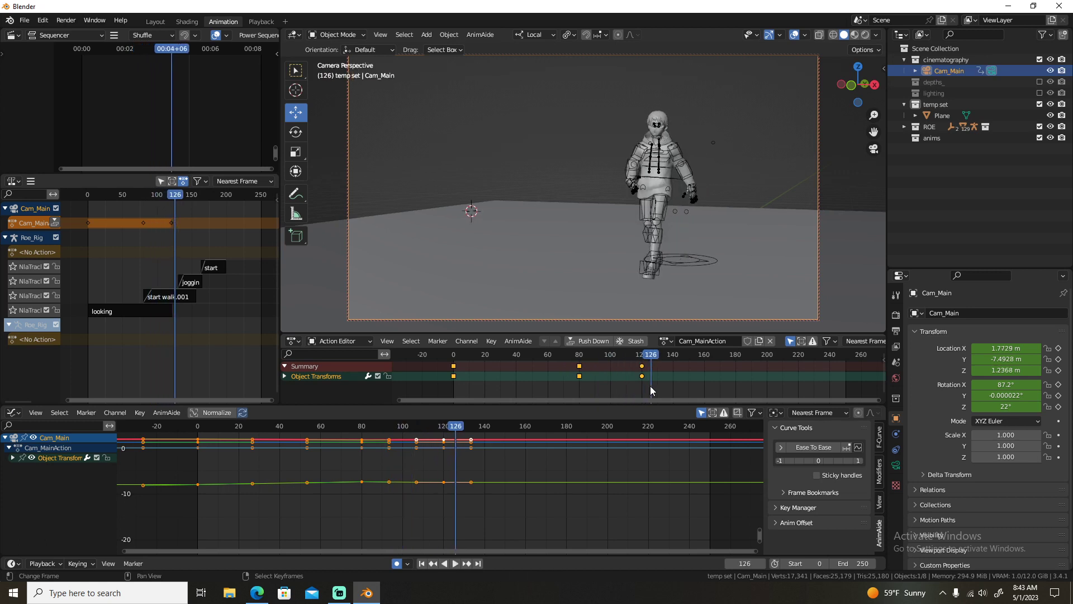
Shift the camera keyframe at frame 120 to about frame 127 and play the new timing into the stumble.
{"action": "left_click", "coordinate": [657, 388]}
{"action": "key", "text": "space"}
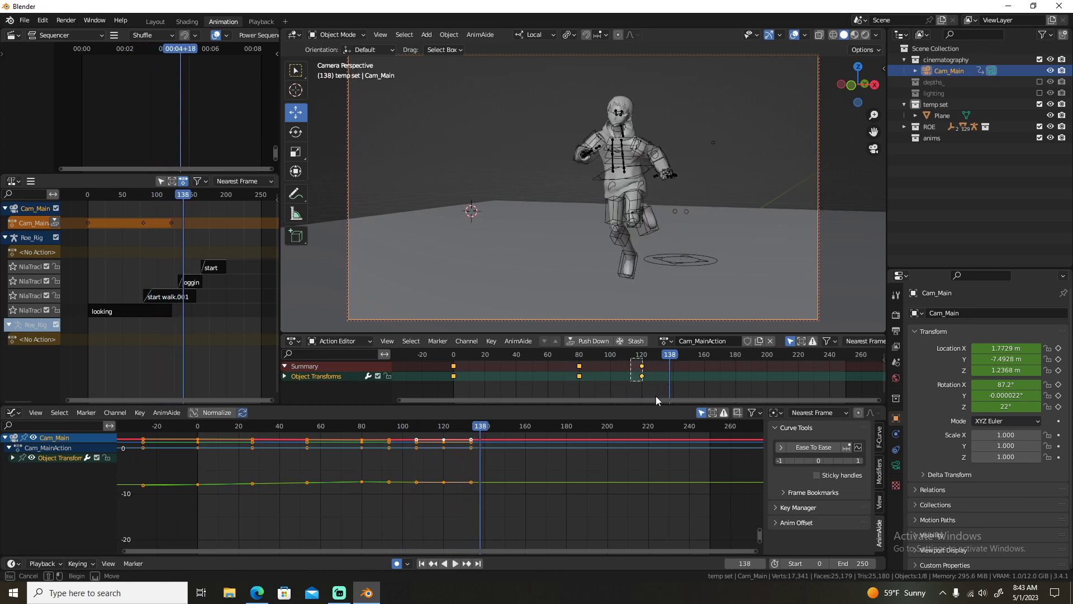
{"action": "left_click", "coordinate": [651, 388]}
{"action": "key", "text": "g"}
{"action": "left_click", "coordinate": [662, 385]}
{"action": "key", "text": "space"}
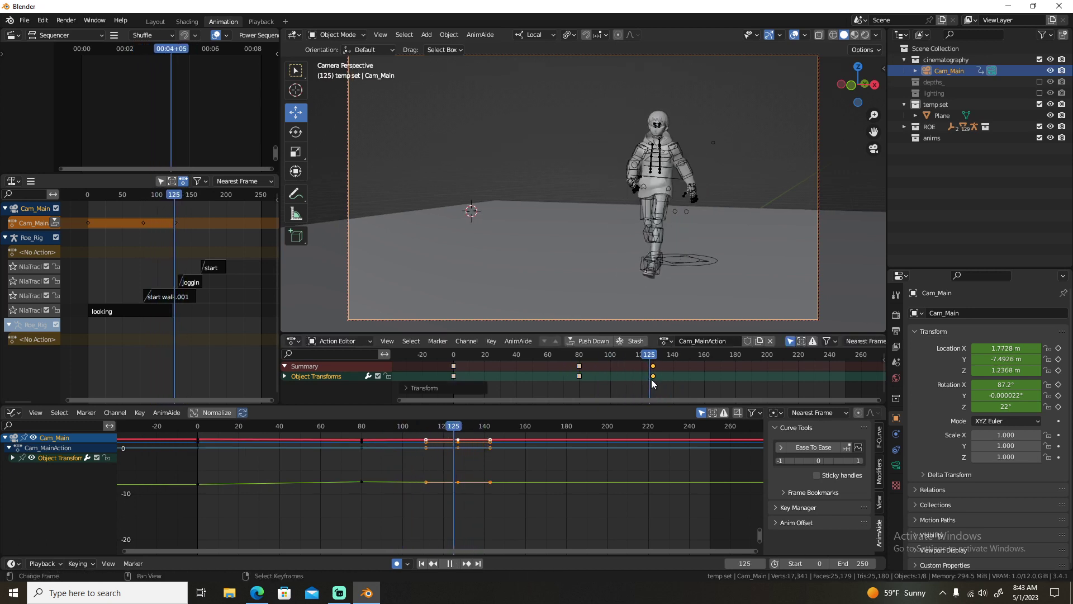
{"action": "key", "text": "space"}
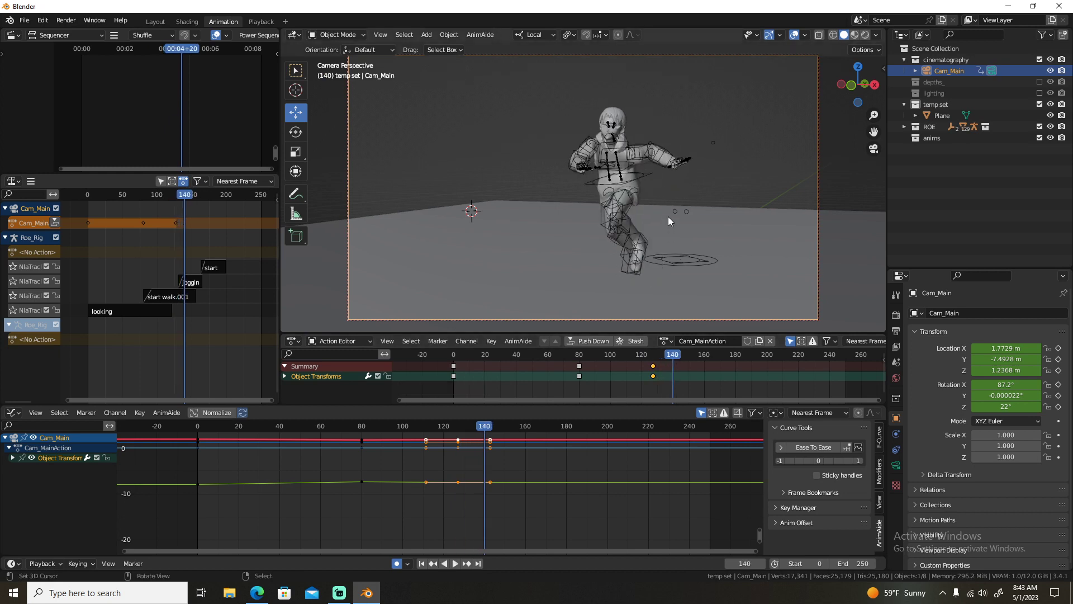
At frame 140, move the camera to about X 0.84, Y -6.74, Z 1.05 m, rotated 89.6° in X and 12.4° in Z, and play it.
{"action": "key", "text": "g"}
{"action": "key", "text": "z"}
{"action": "key", "text": "z"}
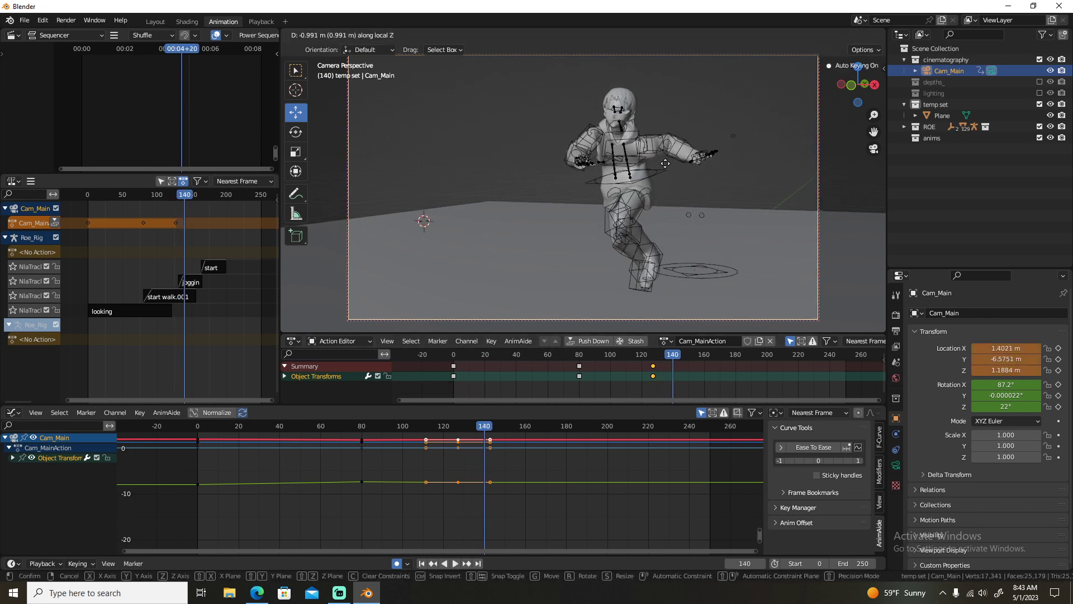
{"action": "left_click", "coordinate": [622, 237]}
{"action": "middle_click_drag", "start_coordinate": [621, 237], "coordinate": [650, 227]}
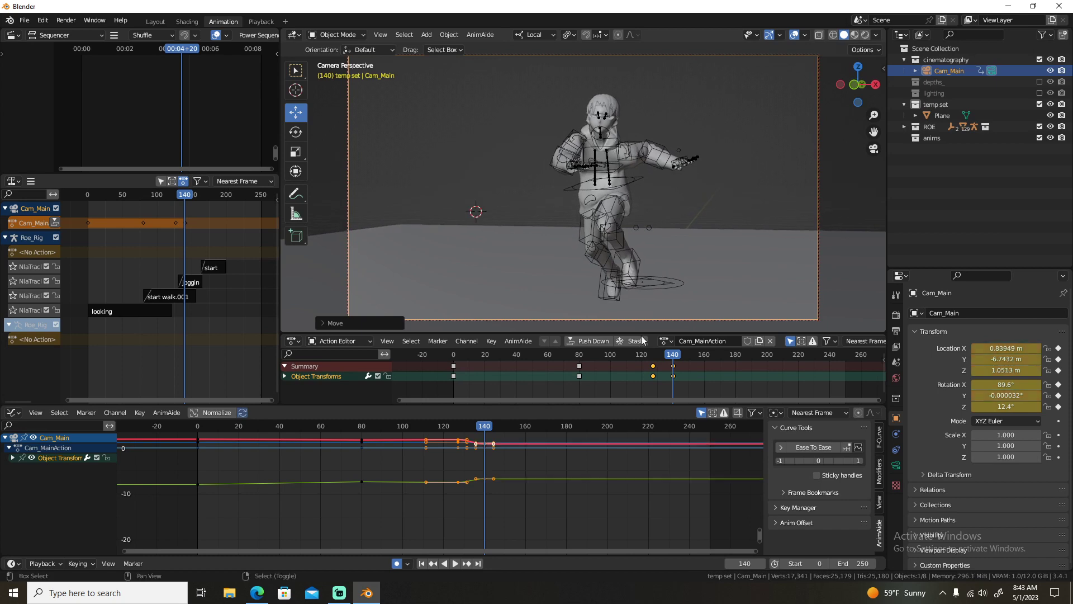
{"action": "scroll", "coordinate": [659, 390], "scroll_direction": "up", "scroll_amount": 20, "text": "alt"}
{"action": "scroll", "coordinate": [659, 390], "scroll_direction": "down", "scroll_amount": 20, "text": "alt"}
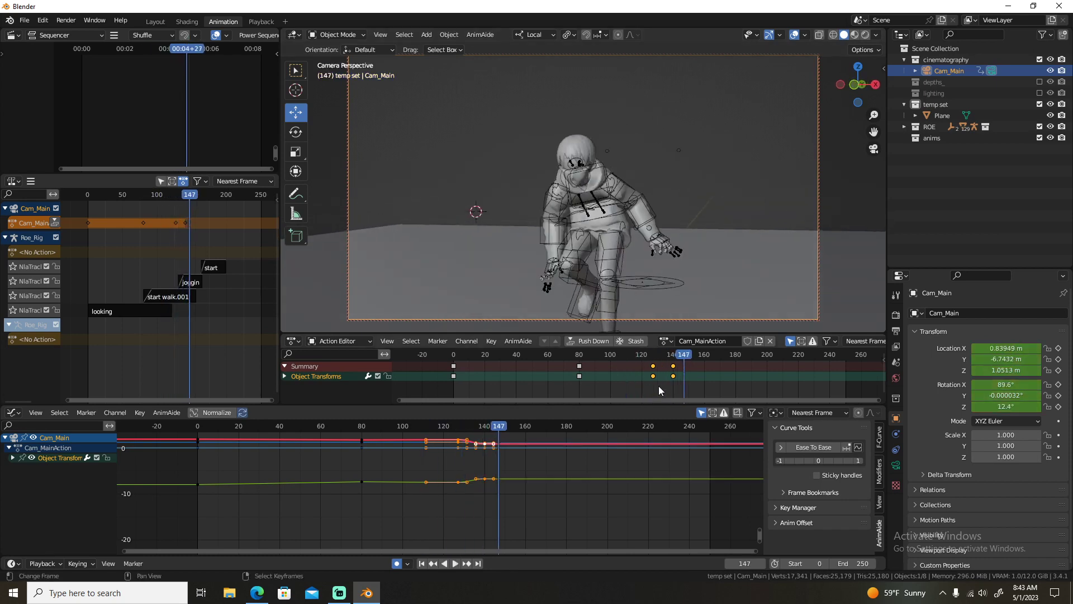
{"action": "key", "text": "space"}
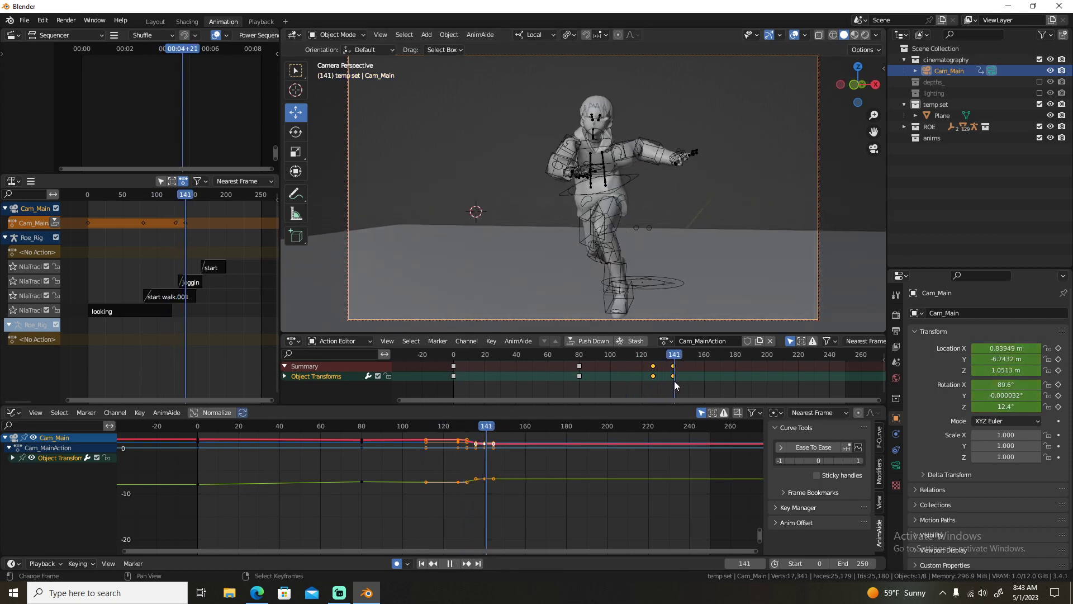
At frame 150, set the camera's rotation to X 91.4° and Z 11.9°, shift it to reframe the bent-over character, and play the result.
{"action": "left_click_drag", "start_coordinate": [1005, 384], "coordinate": [1023, 384]}
{"action": "scroll", "coordinate": [1003, 385], "scroll_direction": "down", "scroll_amount": 10, "text": "alt"}
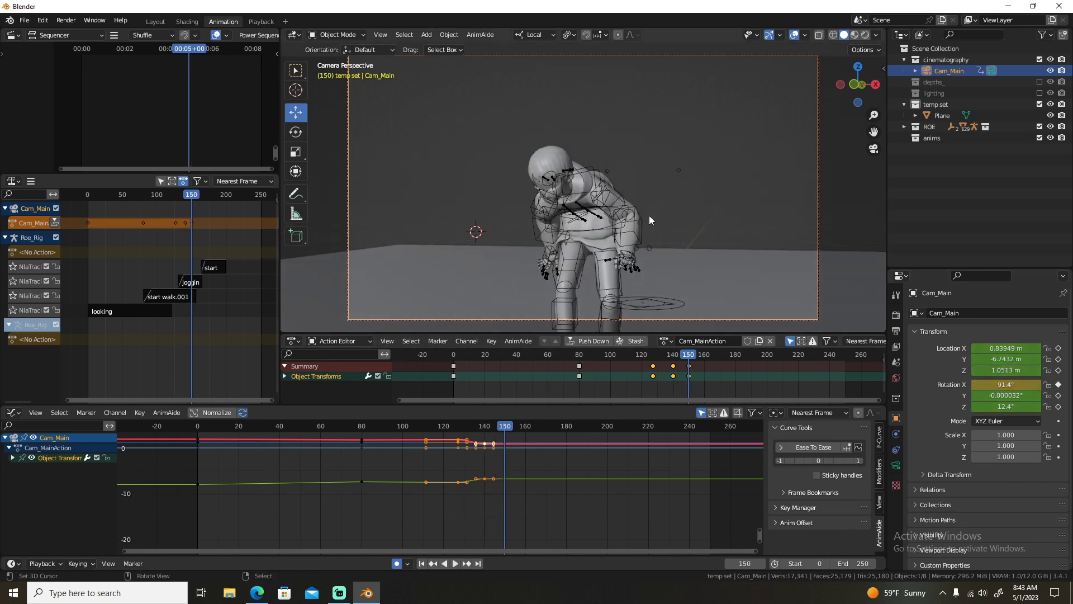
{"action": "key", "text": "g"}
{"action": "left_click", "coordinate": [607, 241]}
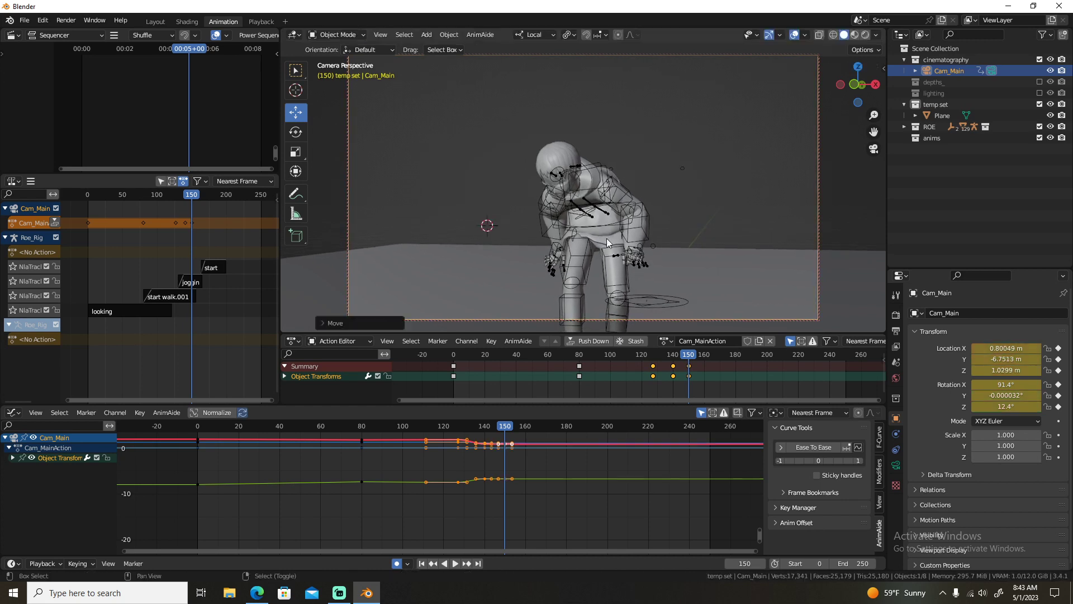
{"action": "key", "text": "g"}
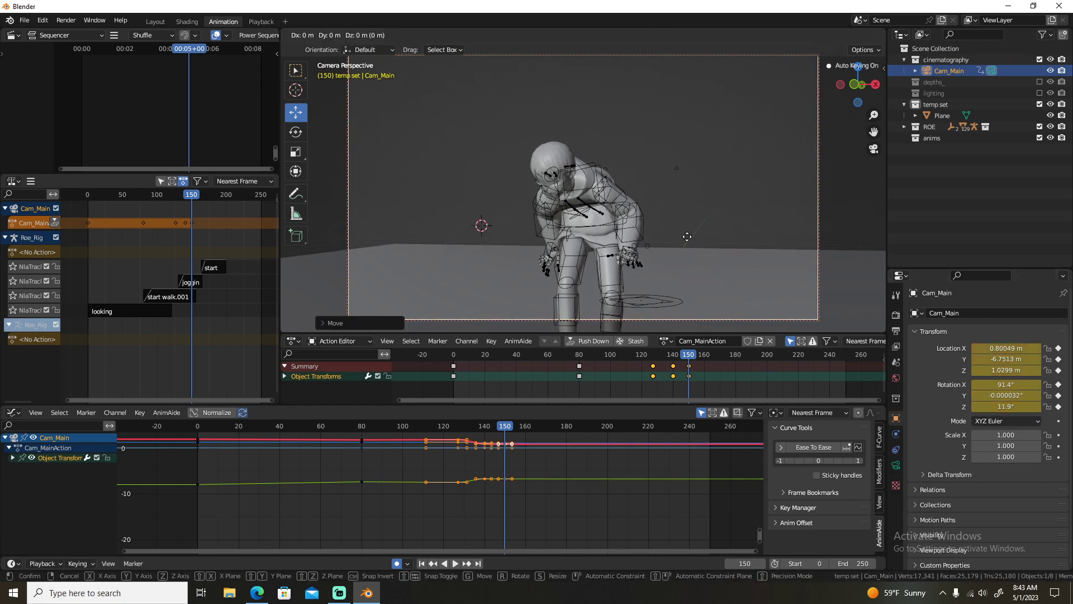
{"action": "left_click", "coordinate": [643, 281]}
{"action": "key", "text": "space"}
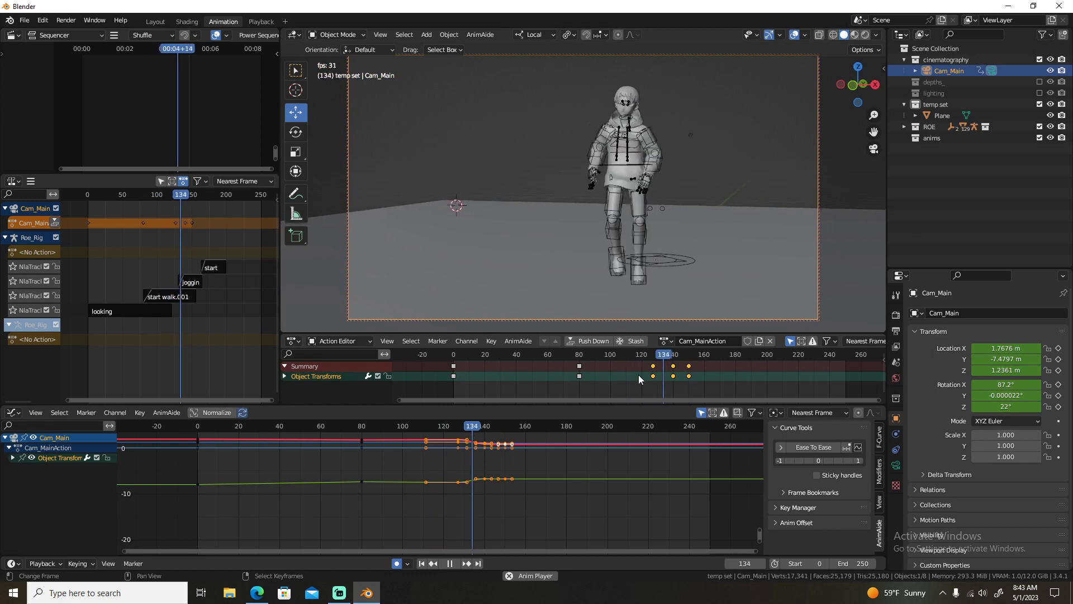
{"action": "key", "text": "space"}
At frame 160, pull the camera back to about X 0.50, Y -7.76, Z 0.98 m to frame the rising character, and check playback.
{"action": "left_click_drag", "start_coordinate": [697, 389], "coordinate": [705, 389]}
{"action": "key", "text": "g"}
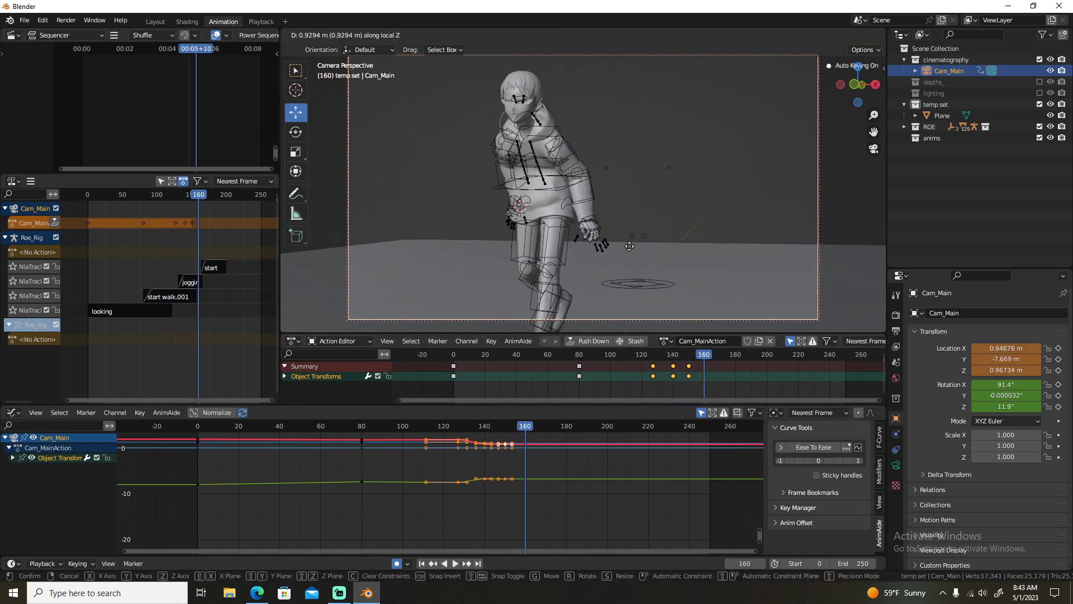
{"action": "left_click", "coordinate": [580, 249]}
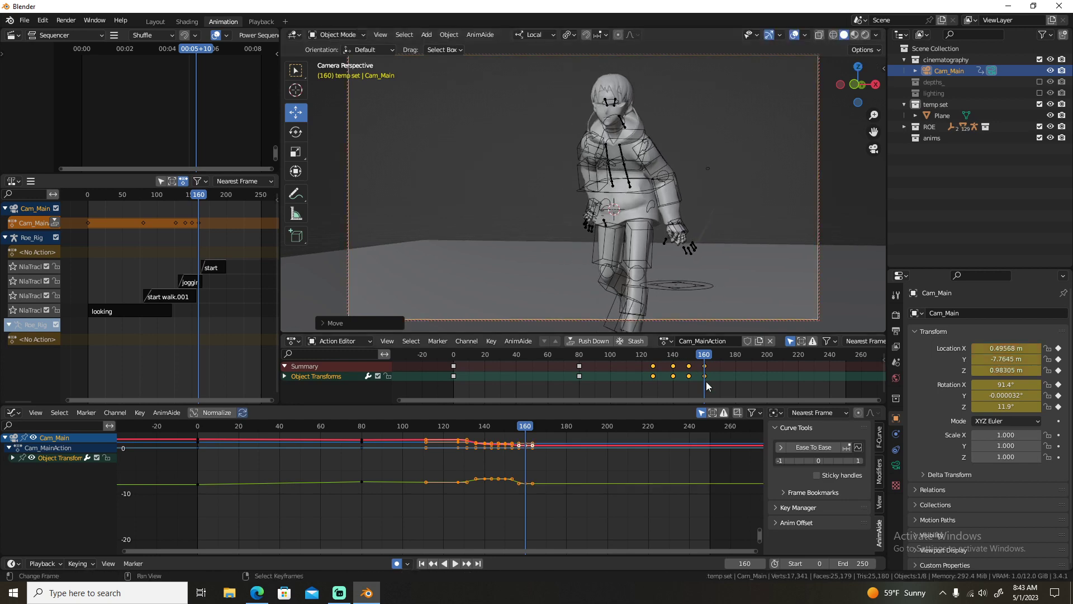
{"action": "key", "text": "space"}
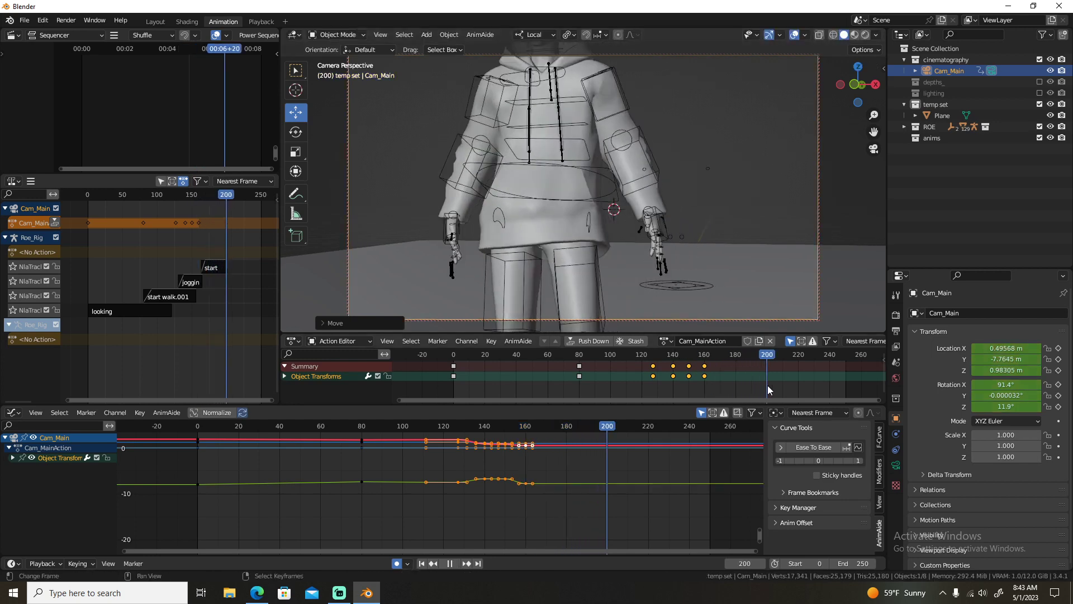
At frame 200, pull the camera back and raise it, set its Z rotation to 16.2°, and reframe the character's upper body.
{"action": "key", "text": "space"}
{"action": "key", "text": "g"}
{"action": "left_click", "coordinate": [967, 390]}
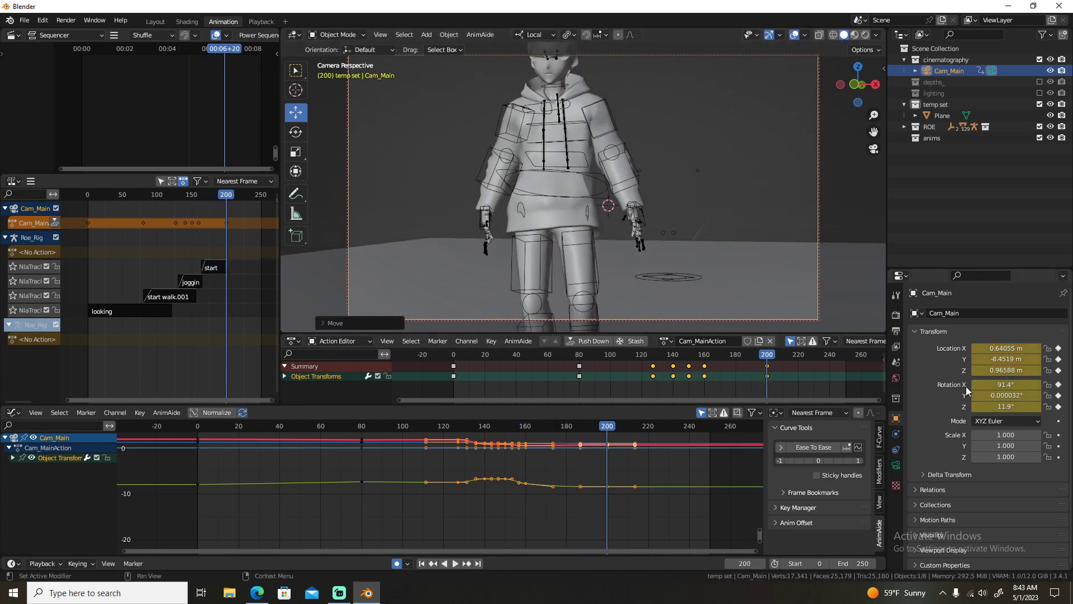
{"action": "key", "text": "g"}
{"action": "key", "text": "z"}
{"action": "left_click", "coordinate": [693, 252]}
{"action": "key", "text": "g"}
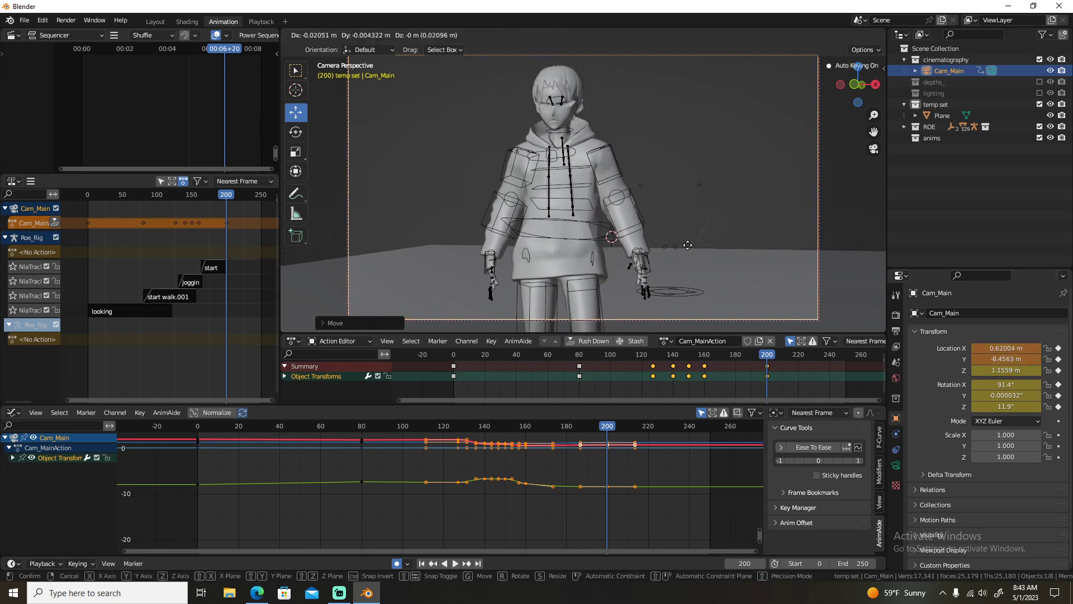
{"action": "left_click", "coordinate": [682, 255]}
{"action": "left_click_drag", "start_coordinate": [993, 416], "coordinate": [1006, 416]}
{"action": "key", "text": "g"}
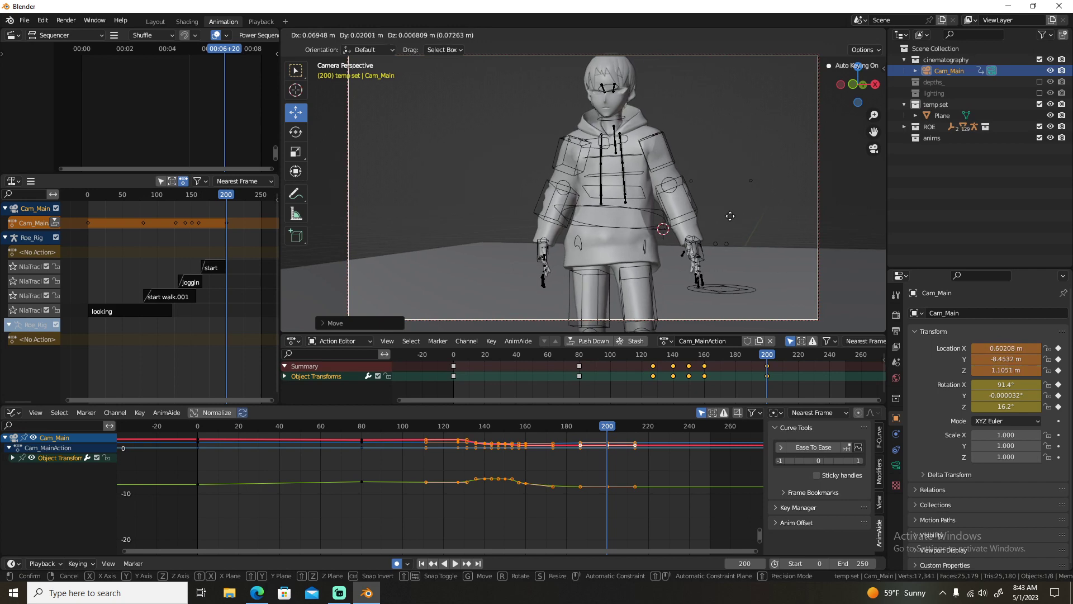
{"action": "left_click", "coordinate": [749, 220]}
Return to frame 0 and add a Noise modifier to Cam_Main's Z Euler Rotation curve.
{"action": "key", "text": "shift+Left"}
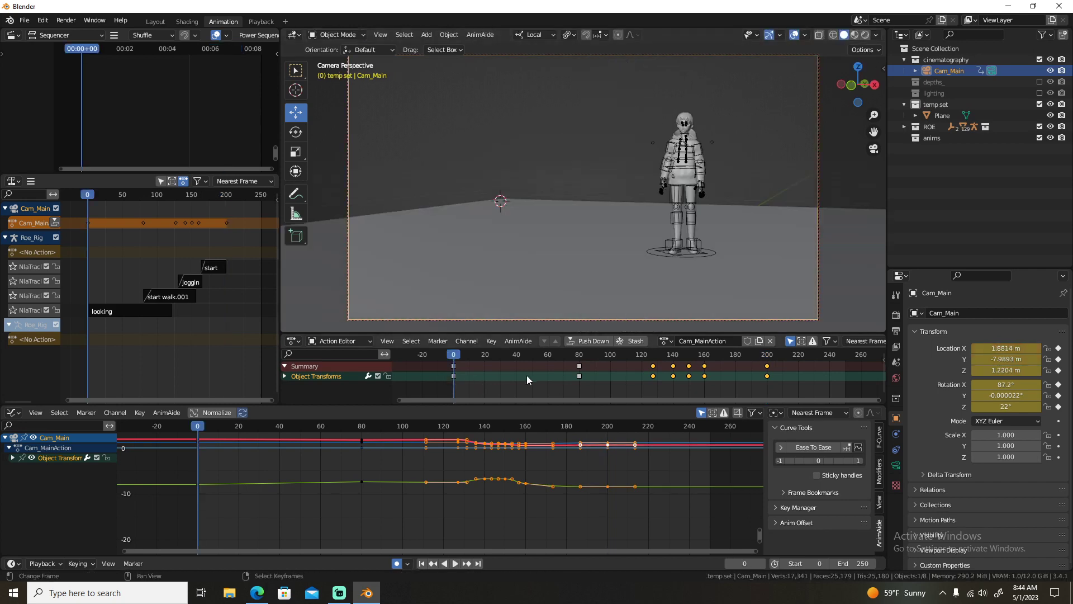
{"action": "key", "text": "ctrl+o"}
{"action": "key", "text": "Escape"}
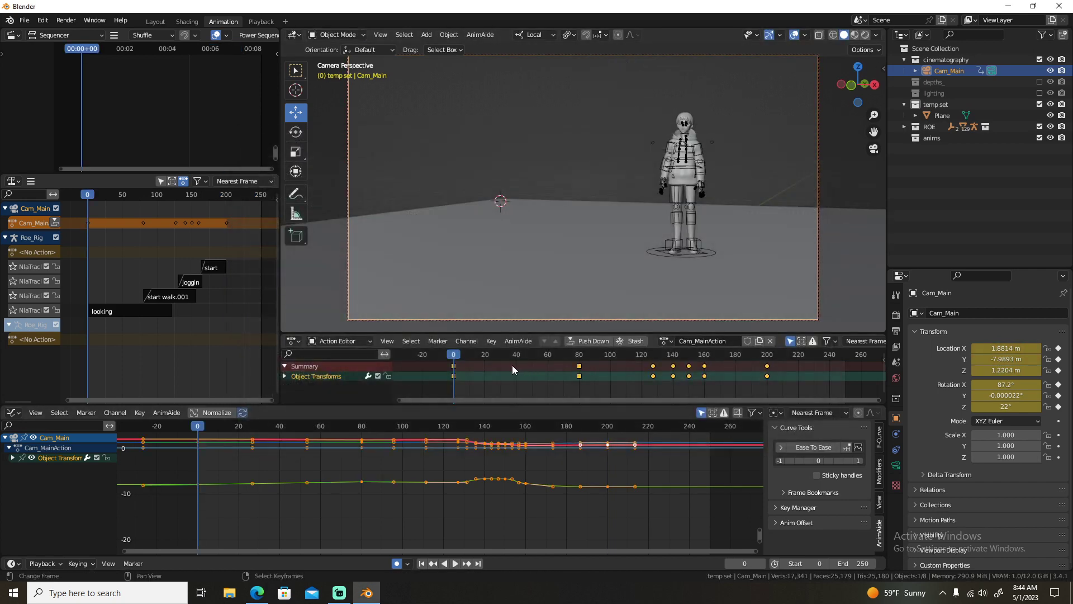
{"action": "left_click", "coordinate": [13, 458]}
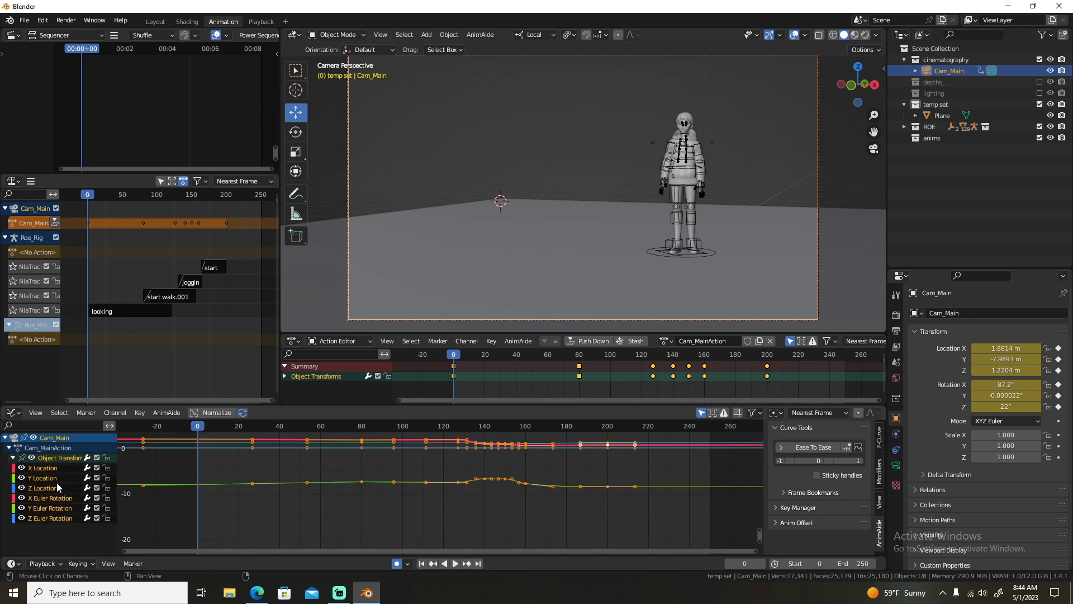
{"action": "left_click", "coordinate": [56, 521]}
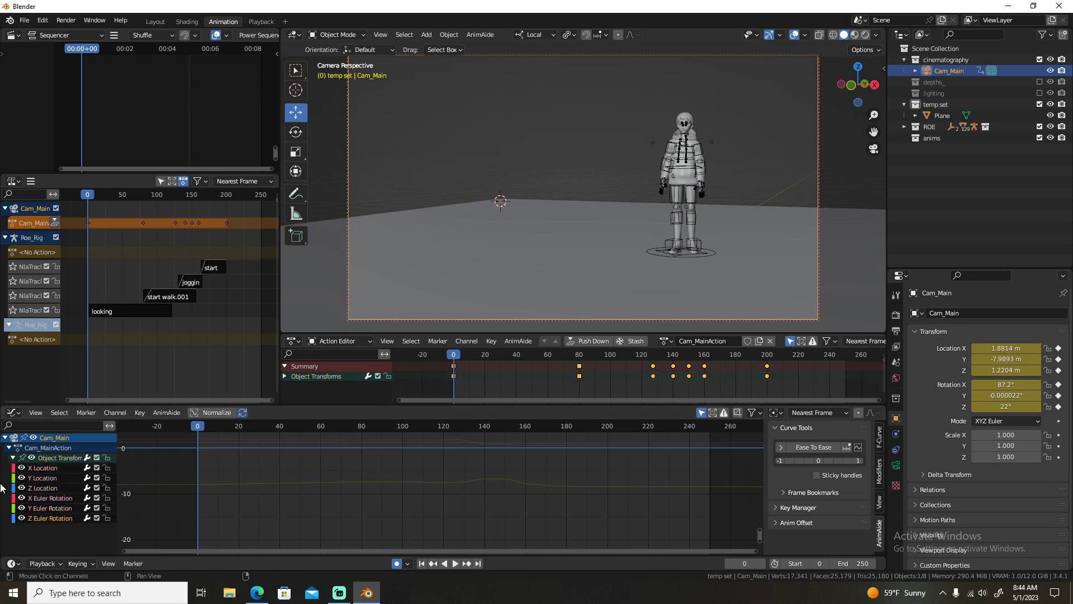
{"action": "left_click", "coordinate": [880, 484]}
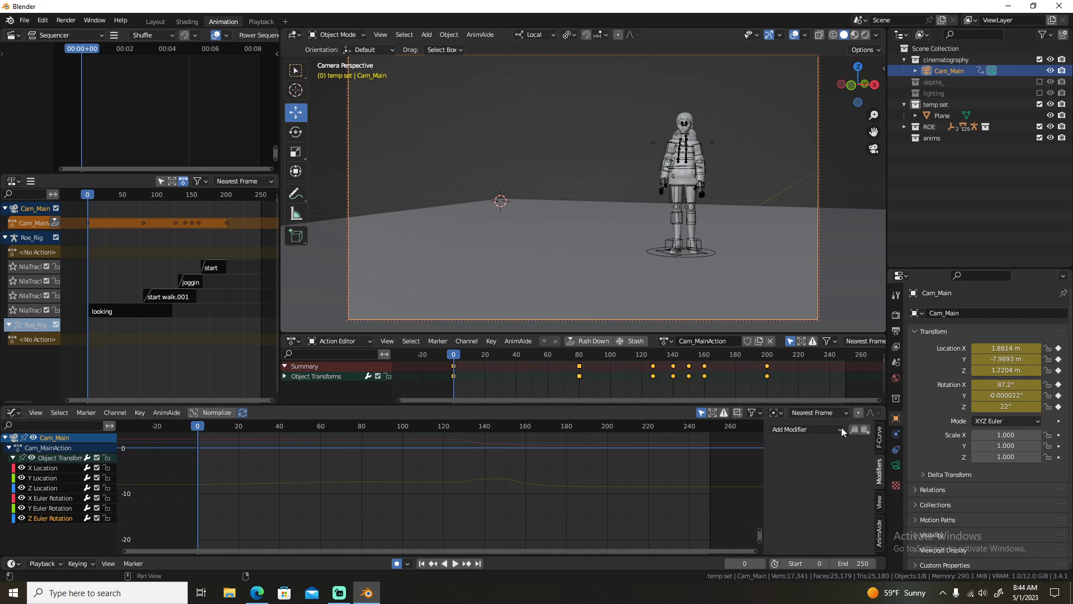
{"action": "left_click", "coordinate": [805, 429]}
{"action": "left_click", "coordinate": [795, 492]}
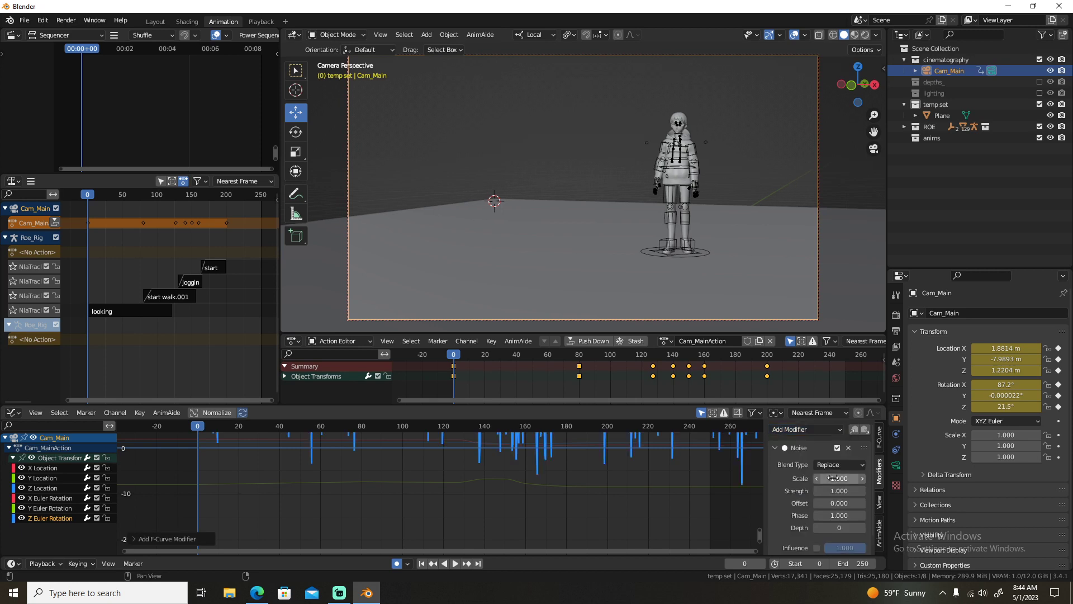
Set the Z rotation noise to scale 90, strength 0.015 and depth 3.
{"action": "key", "text": "Return"}
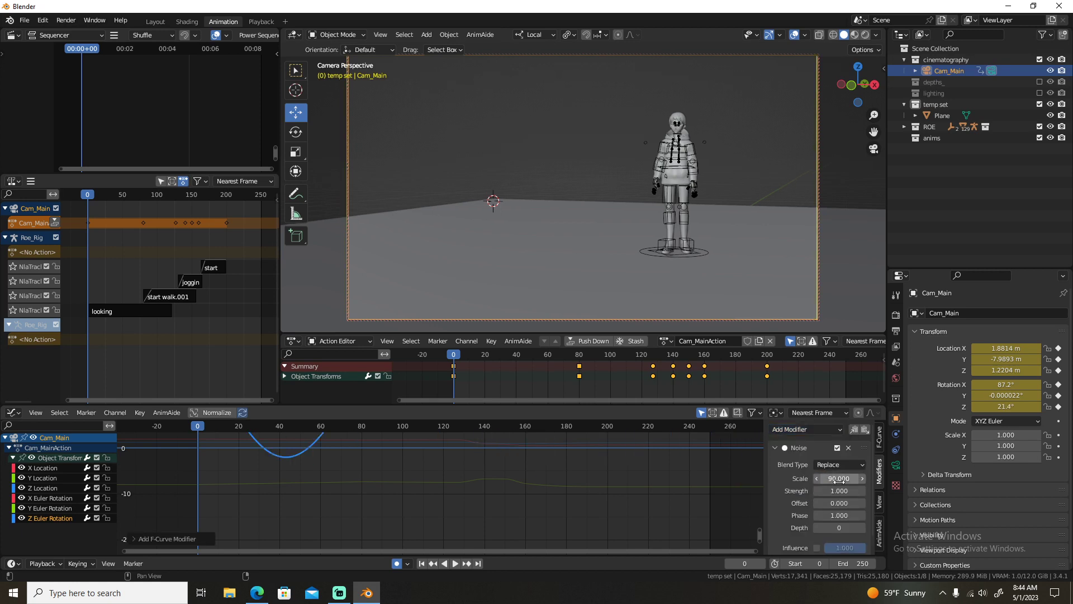
{"action": "left_click", "coordinate": [838, 491]}
{"action": "type", "text": ".015"}
{"action": "key", "text": "Return"}
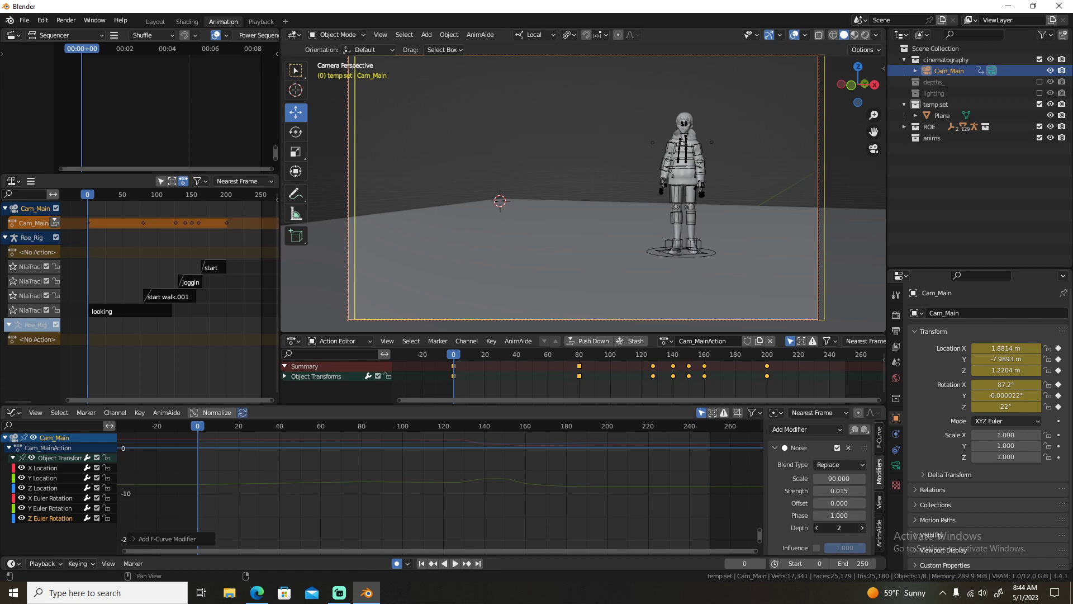
{"action": "left_click", "coordinate": [862, 527]}
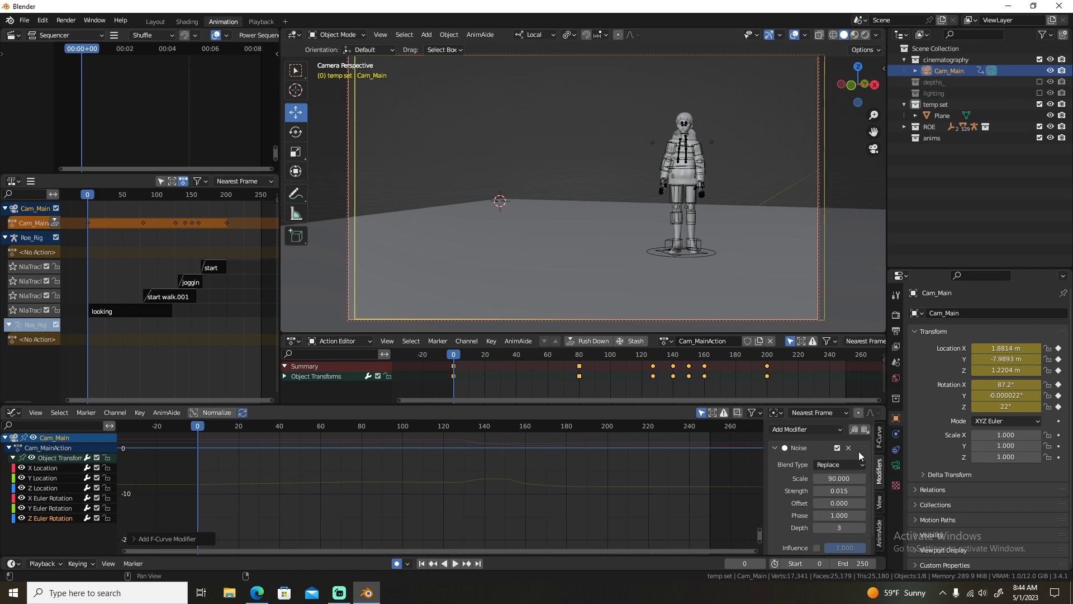
Copy the noise modifier onto Cam_Main's X and Y Euler Rotation curves.
{"action": "left_click", "coordinate": [51, 508], "text": "shift"}
{"action": "left_click", "coordinate": [53, 498], "text": "shift"}
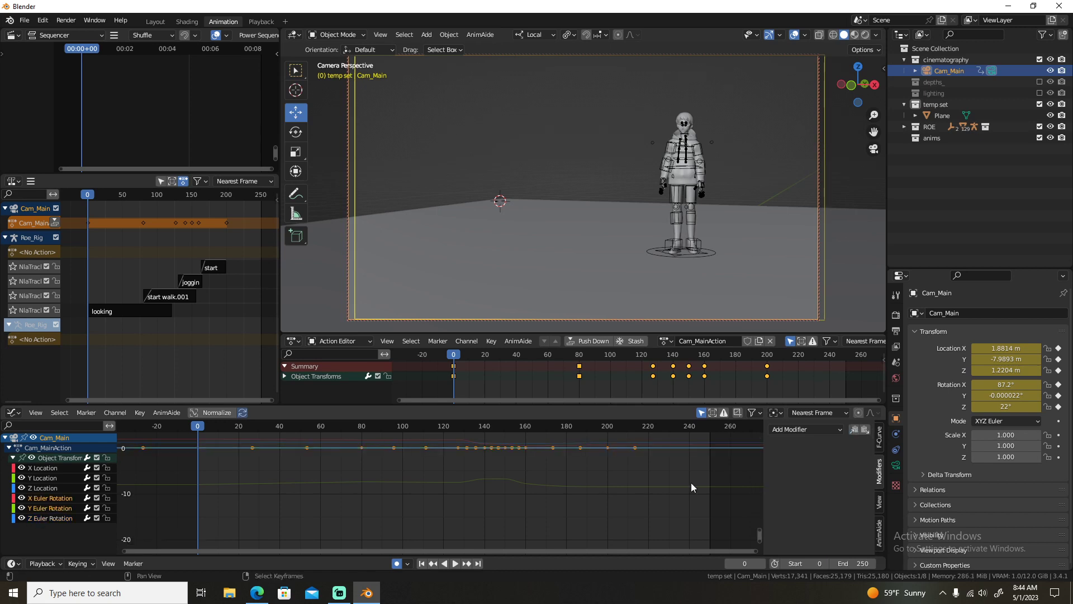
{"action": "left_click", "coordinate": [865, 429]}
Push Cam_MainAction down into an NLA strip and set the scene's end frame to 200.
{"action": "left_click", "coordinate": [597, 342]}
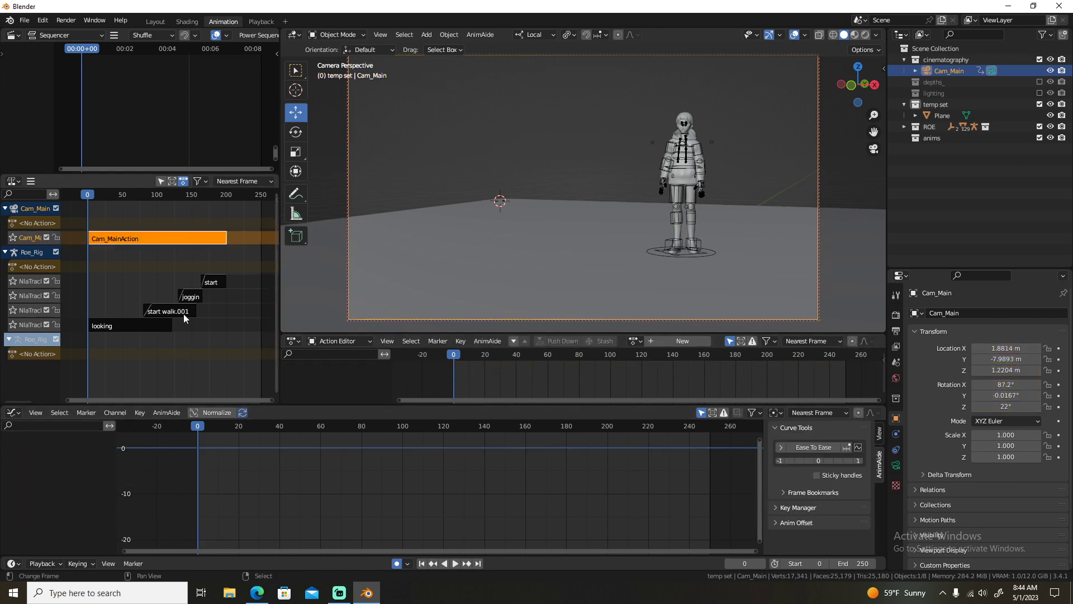
{"action": "left_click", "coordinate": [93, 274]}
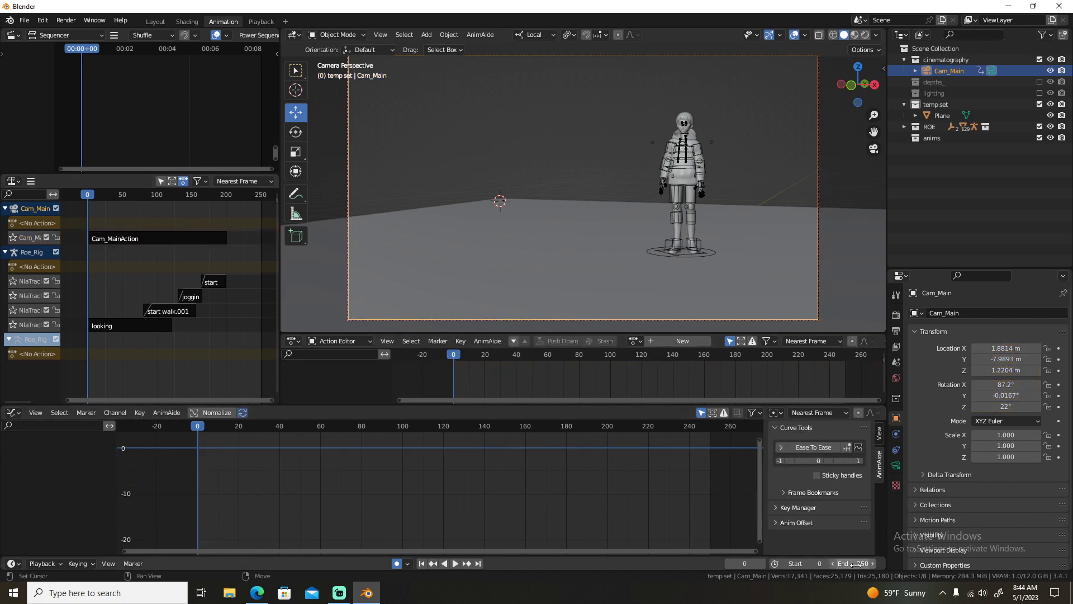
{"action": "left_click", "coordinate": [857, 565]}
{"action": "type", "text": "200"}
{"action": "key", "text": "Return"}
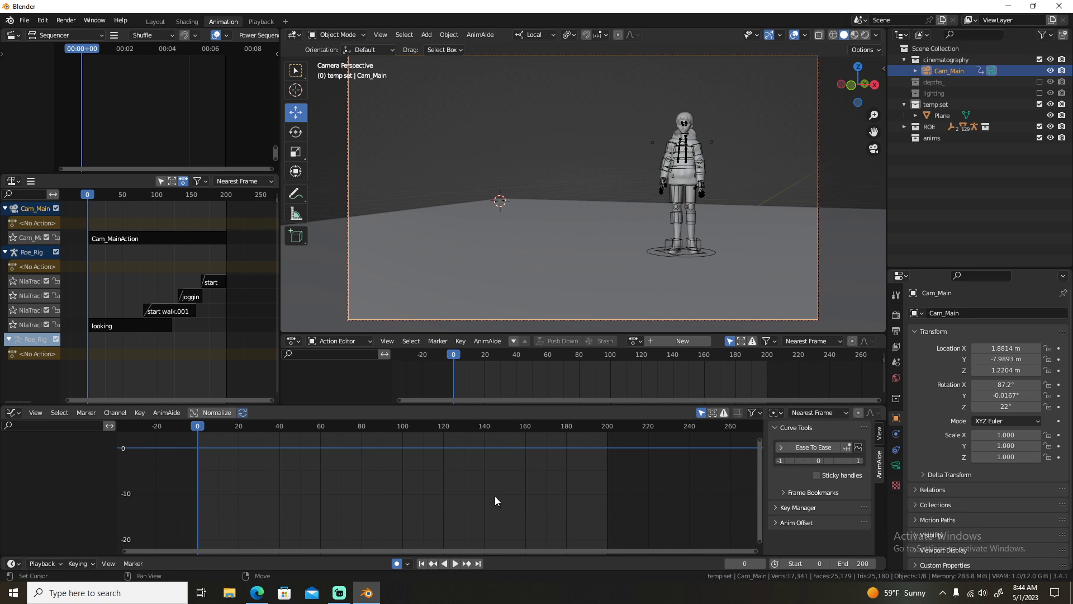
Hide the viewport overlays, play the animation through the camera in Material Preview shading, and return to frame 0.
{"action": "left_click", "coordinate": [794, 34]}
{"action": "key", "text": "space"}
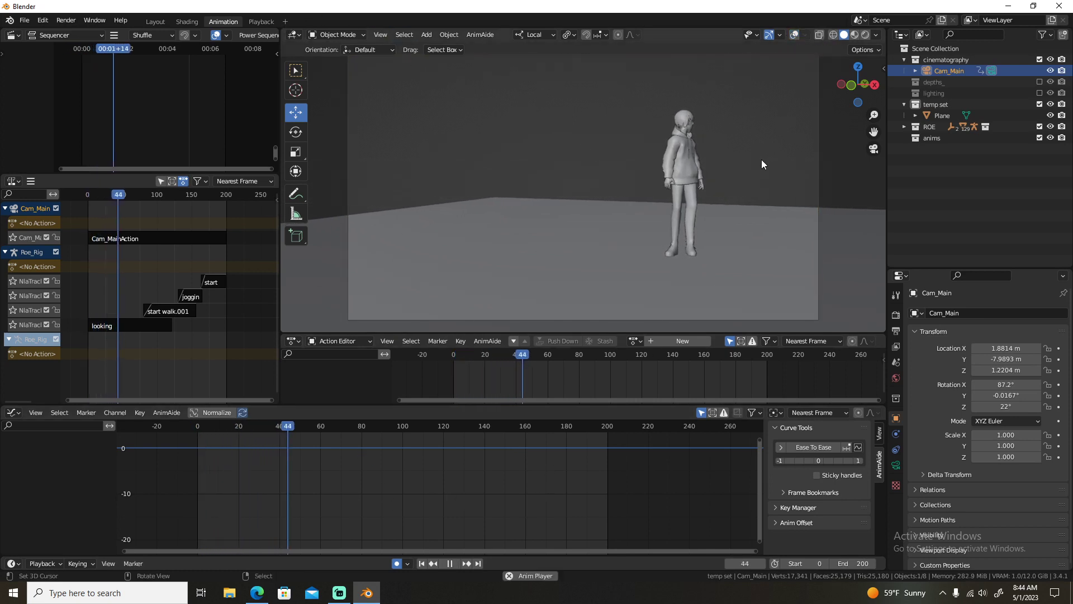
{"action": "key", "text": "z"}
{"action": "key", "text": "2"}
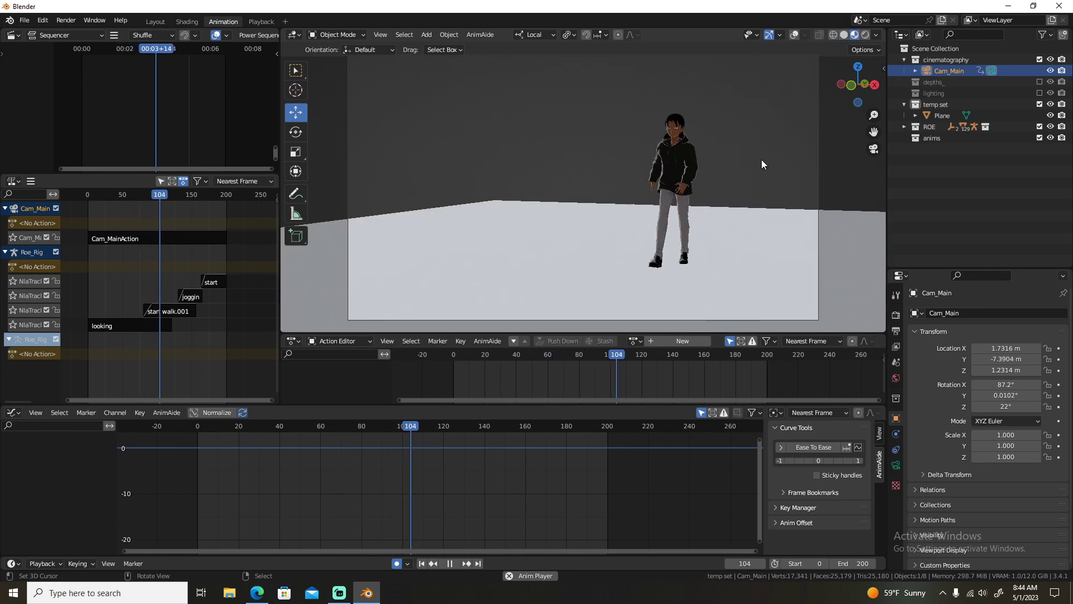
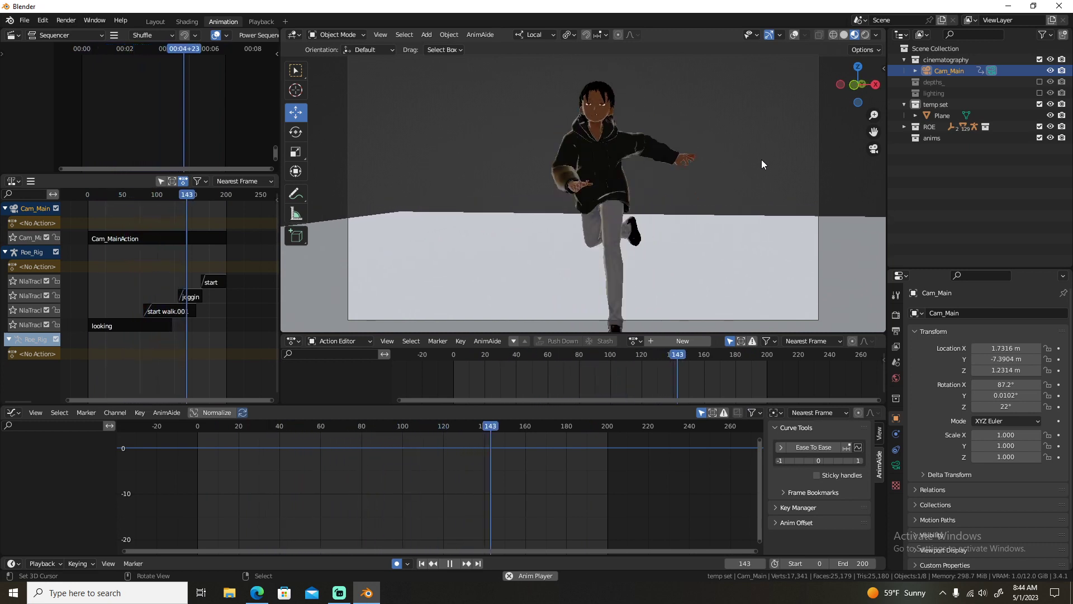
{"action": "key", "text": "space"}
{"action": "key", "text": "shift+Left"}
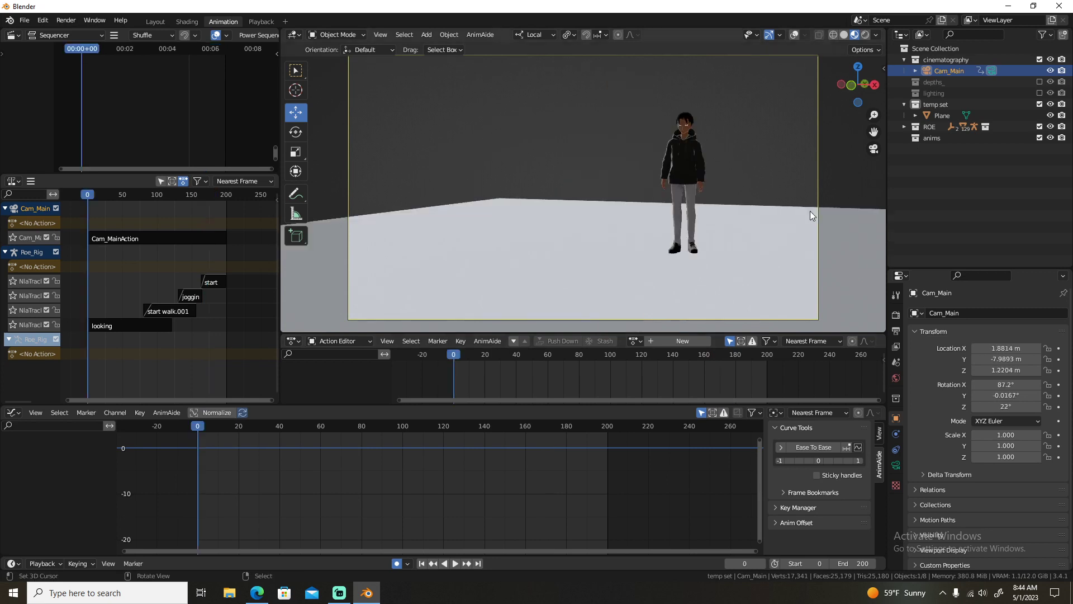
Turn the viewport overlays back on and add a mesh cube to the temp set collection.
{"action": "left_click", "coordinate": [936, 104]}
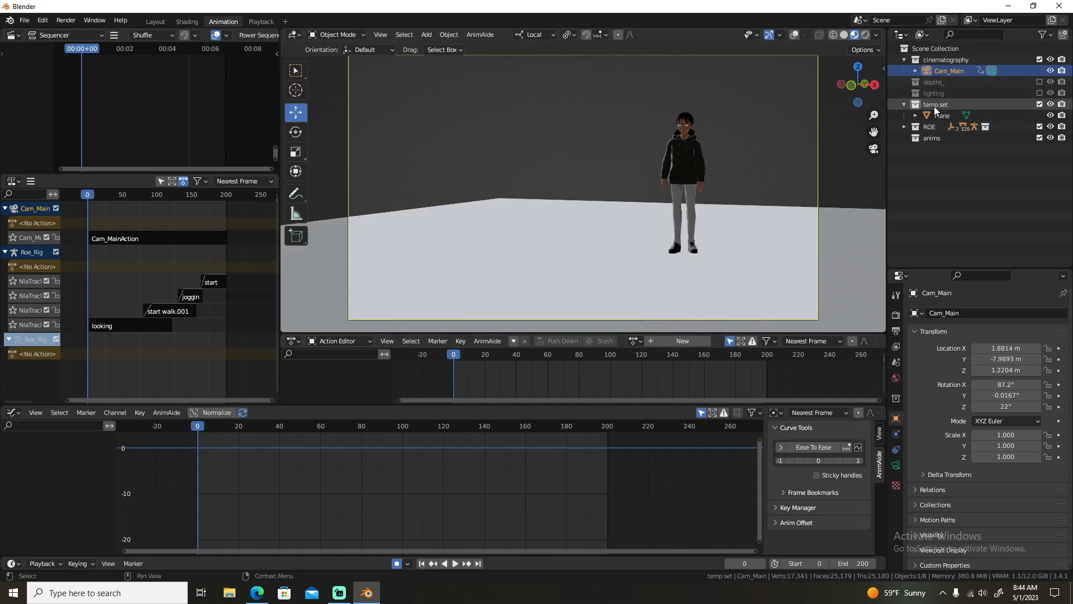
{"action": "key", "text": "shift+a"}
{"action": "left_click", "coordinate": [798, 32]}
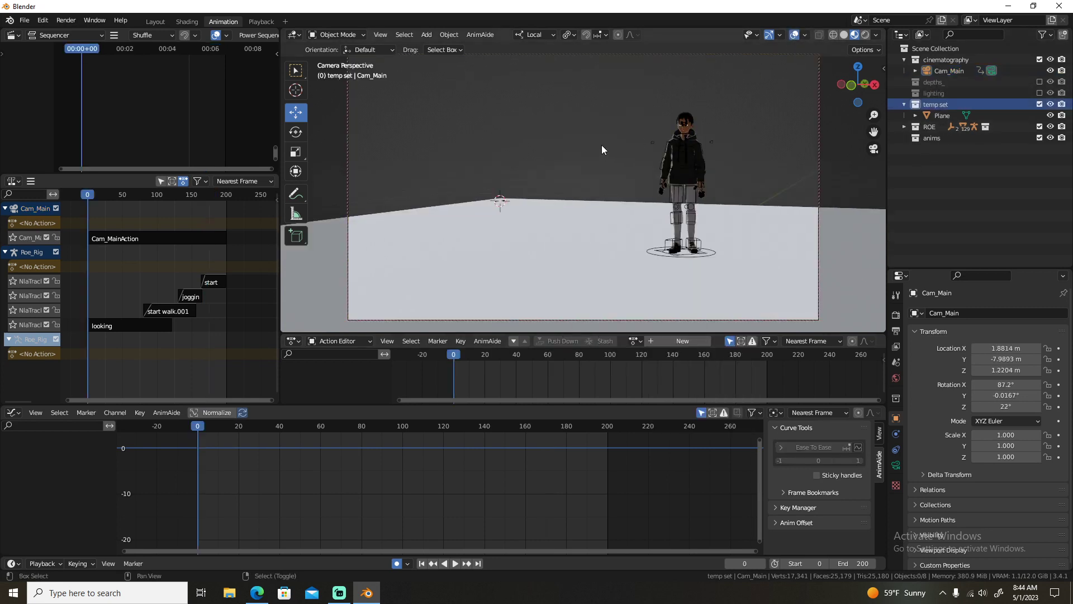
{"action": "key", "text": "shift+a"}
{"action": "key", "text": "shift+s"}
{"action": "key", "text": "Escape"}
{"action": "key", "text": "shift+a"}
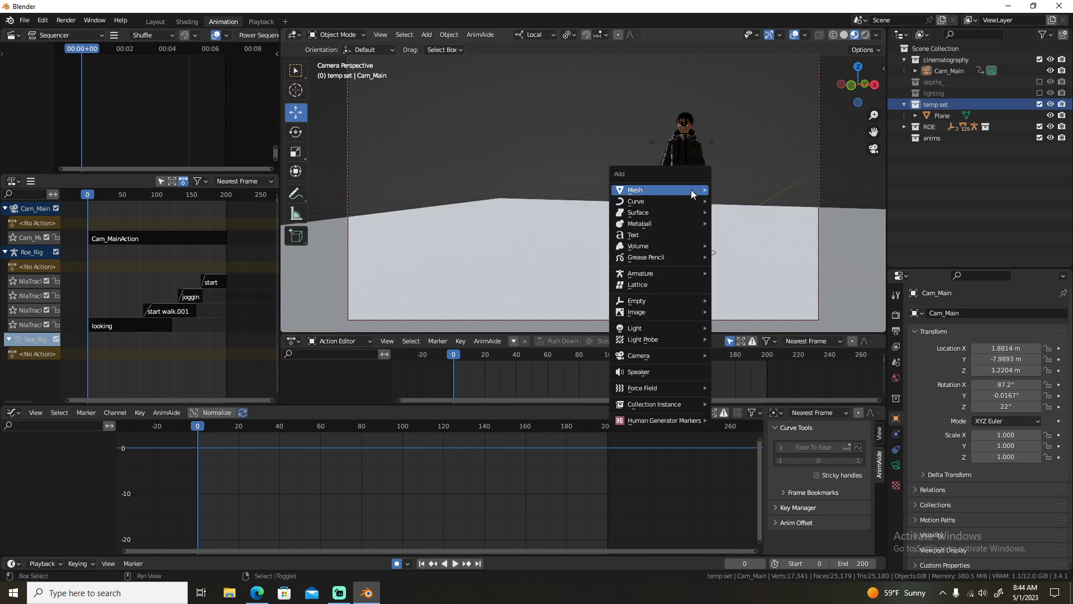
{"action": "mouse_move", "coordinate": [690, 190]}
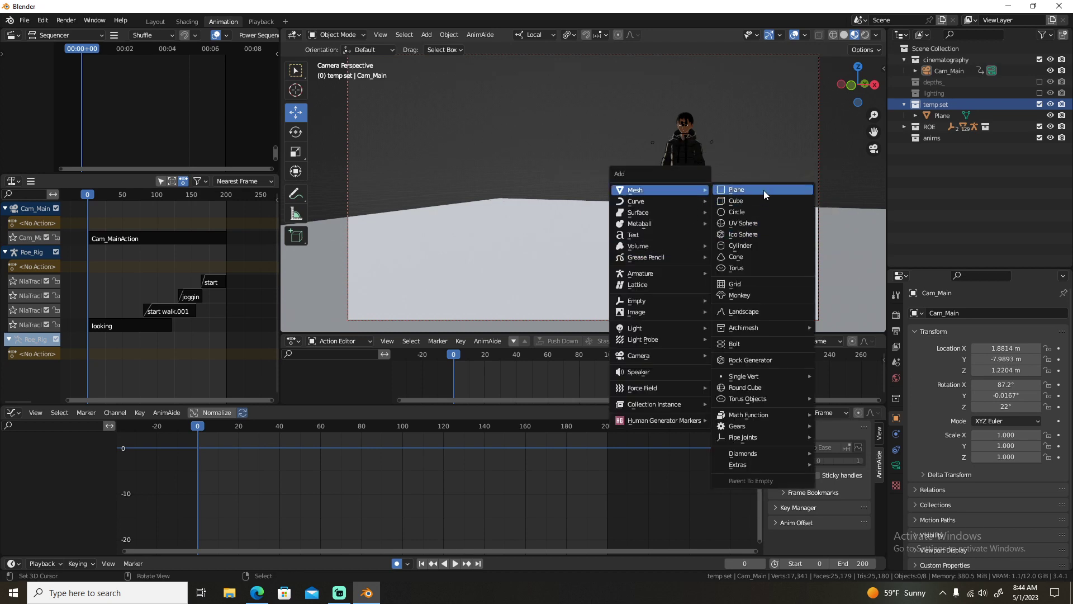
{"action": "left_click", "coordinate": [761, 200]}
Try raising the new cube 1 m along Z, and undo the move.
{"action": "key", "text": "s"}
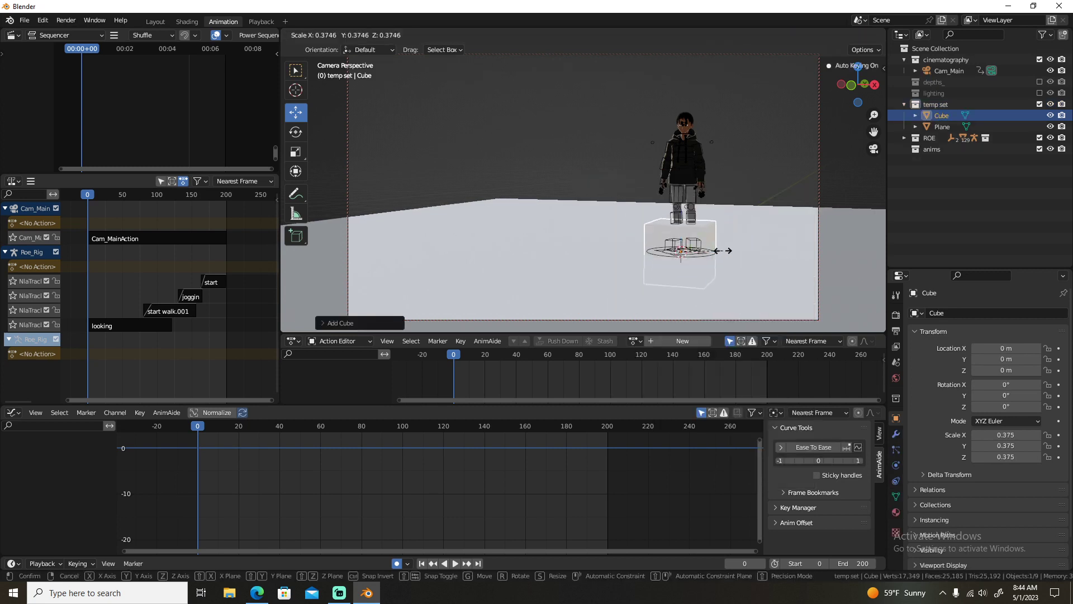
{"action": "key", "text": "Escape"}
{"action": "key", "text": "g"}
{"action": "key", "text": "z"}
{"action": "key", "text": "1"}
{"action": "key", "text": "Return"}
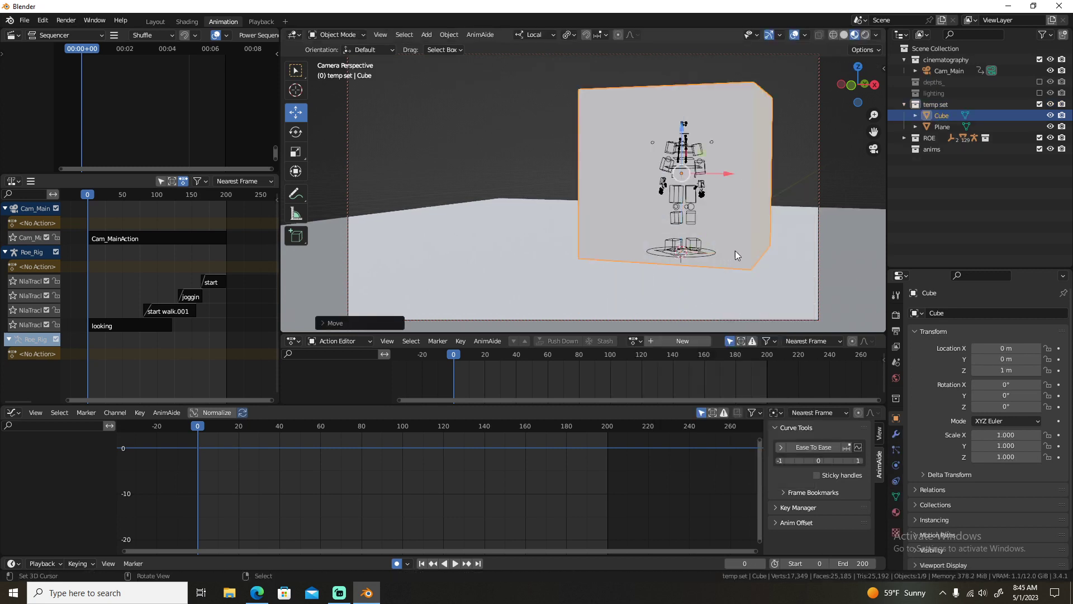
{"action": "key", "text": "ctrl+z"}
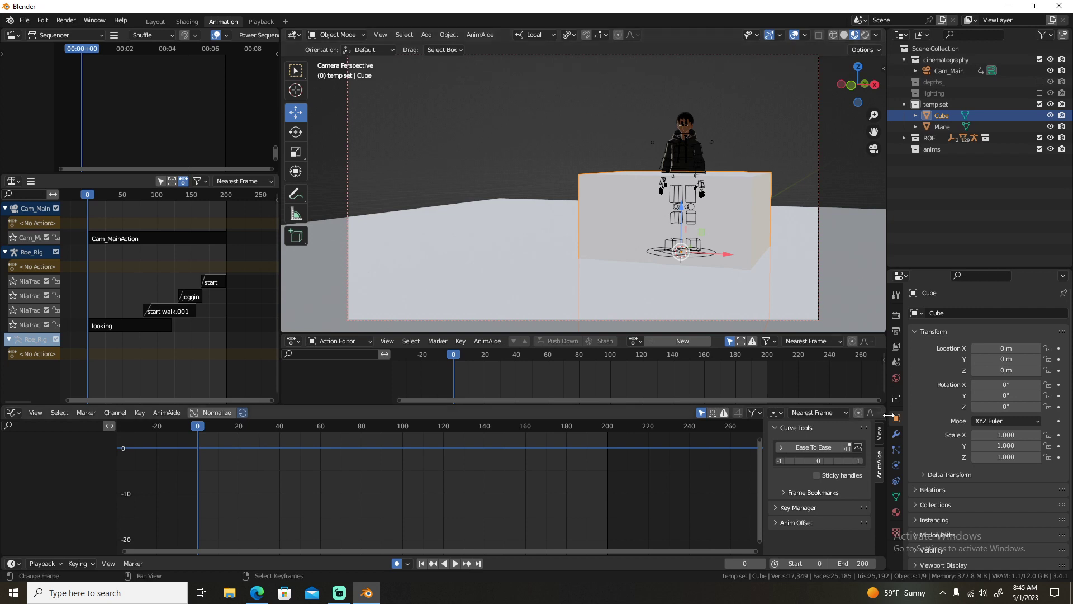
Set the cube's X, Y and Z scale to 0.2.
{"action": "left_click_drag", "start_coordinate": [1005, 435], "coordinate": [1006, 437]}
{"action": "type", "text": ".1"}
{"action": "key", "text": "Return"}
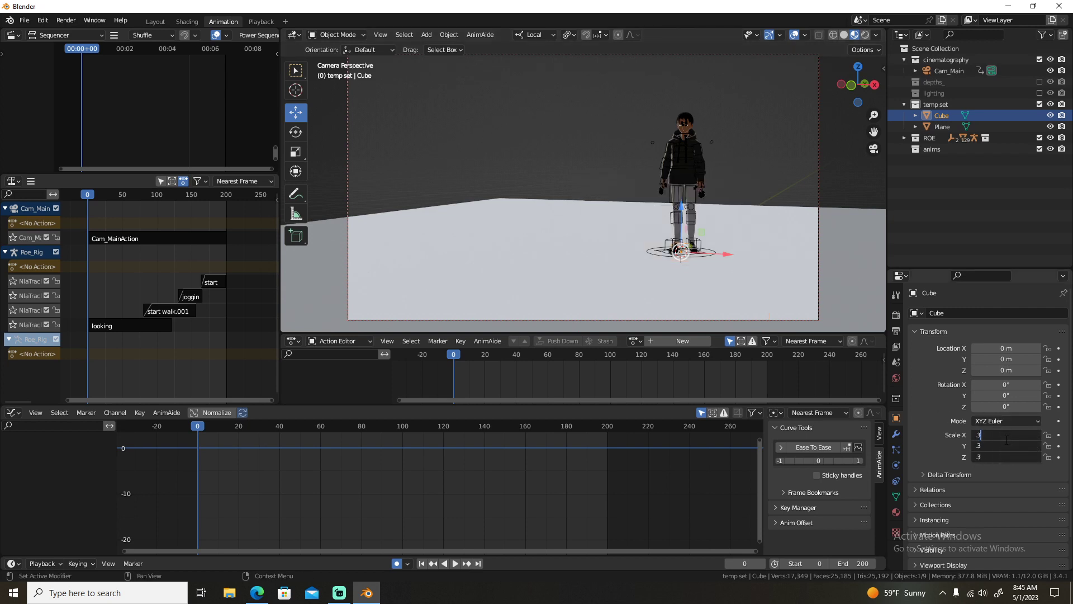
{"action": "type", "text": "5"}
{"action": "key", "text": "Return"}
{"action": "left_click", "coordinate": [1005, 436]}
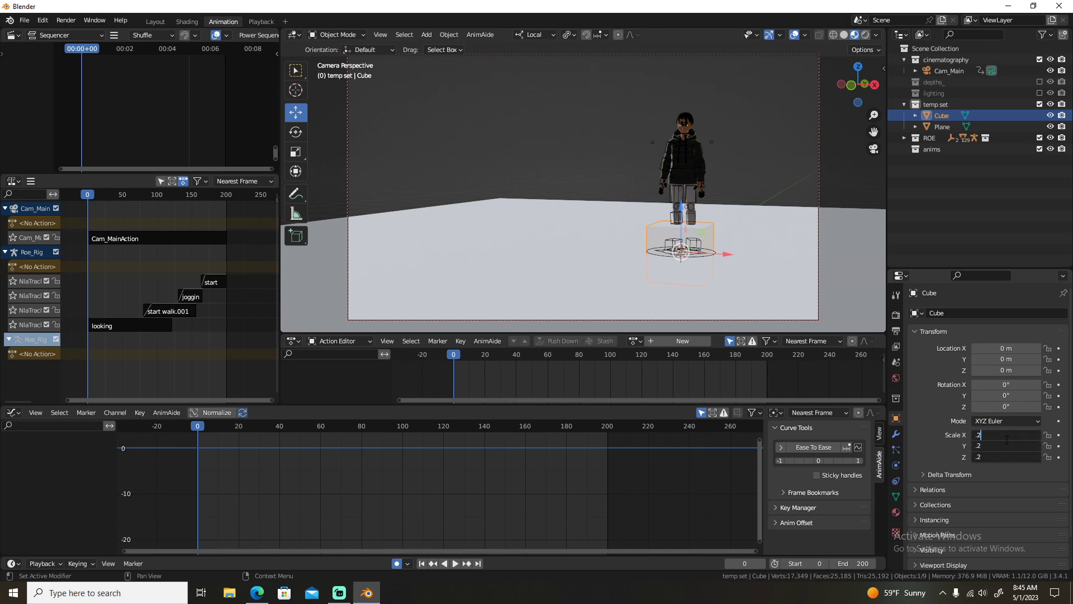
{"action": "type", "text": ".2"}
{"action": "key", "text": "Return"}
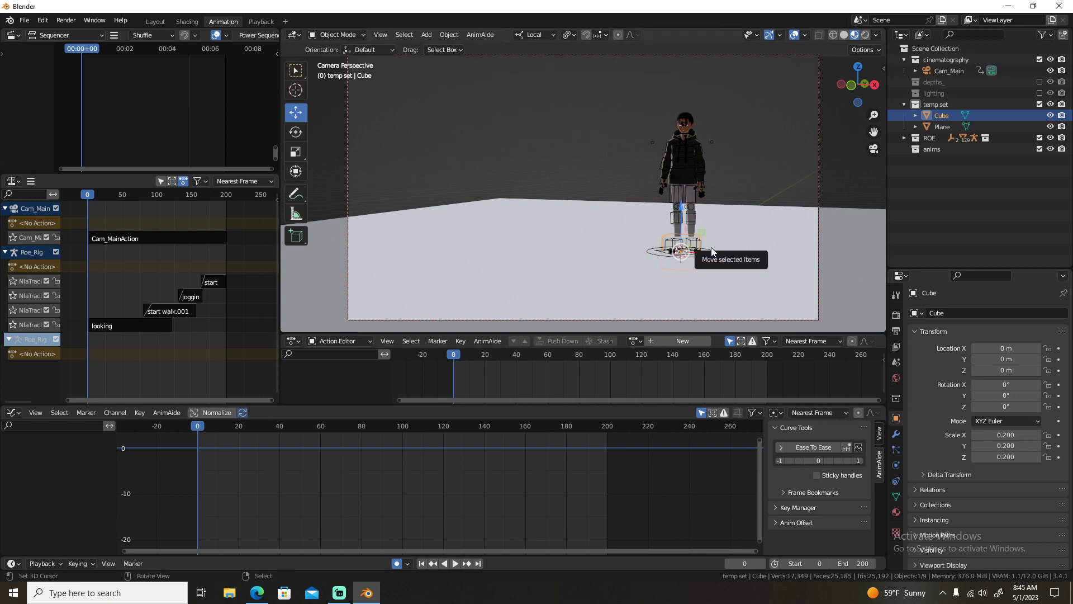
In the right side view, raise the cube along Z to about 0.20 m so it rests on the floor.
{"action": "key", "text": "KP_3"}
{"action": "key", "text": "KP_Decimal"}
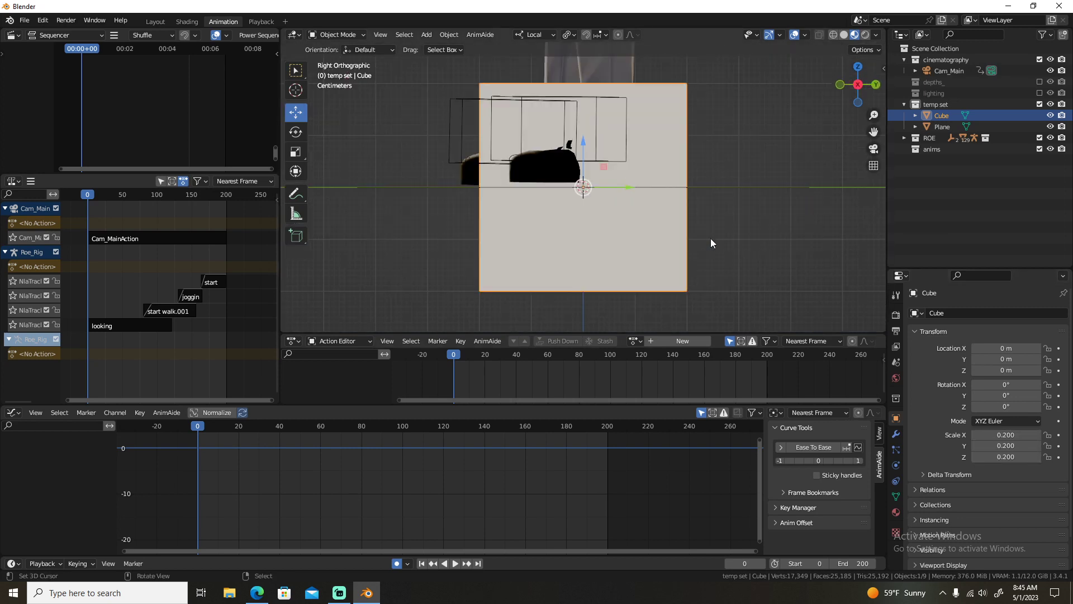
{"action": "scroll", "coordinate": [672, 234], "scroll_direction": "down", "scroll_amount": 3}
{"action": "key", "text": "g"}
{"action": "key", "text": "z"}
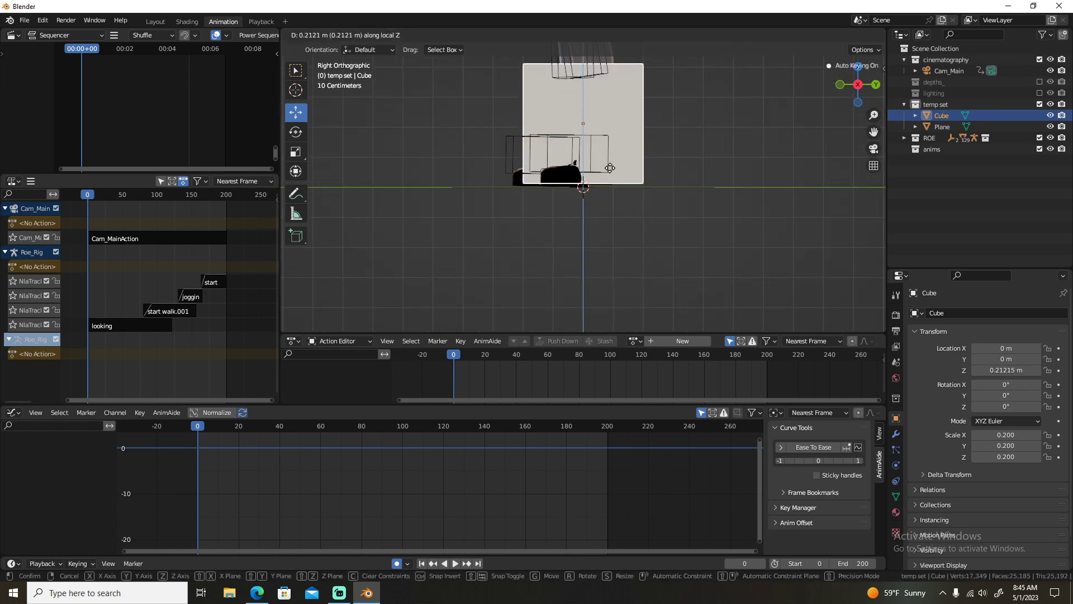
{"action": "left_click", "coordinate": [615, 193]}
Play to the stumble and, at frame 131, move the cube along Y to about -1.73 m in front of the character's foot.
{"action": "scroll", "coordinate": [607, 221], "scroll_direction": "down", "scroll_amount": 4}
{"action": "middle_click_drag", "start_coordinate": [607, 221], "coordinate": [587, 234]}
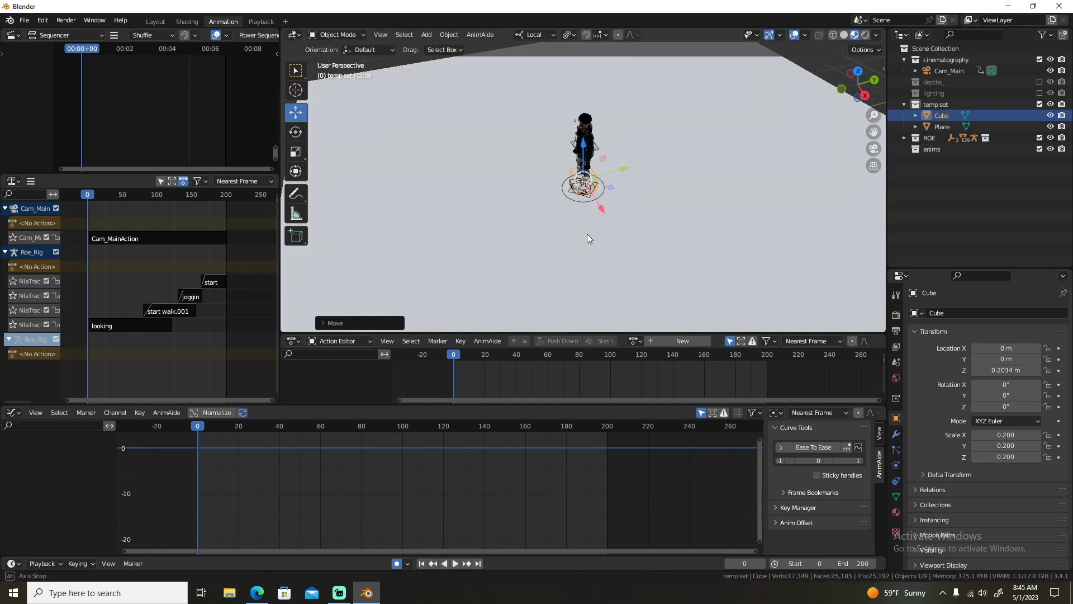
{"action": "key", "text": "space"}
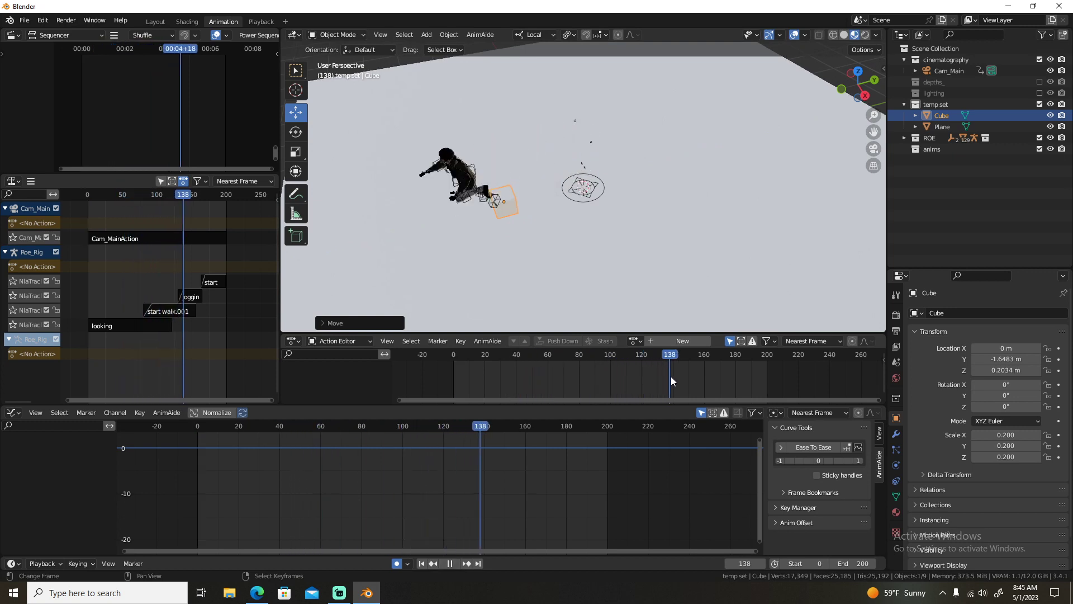
{"action": "key", "text": "space"}
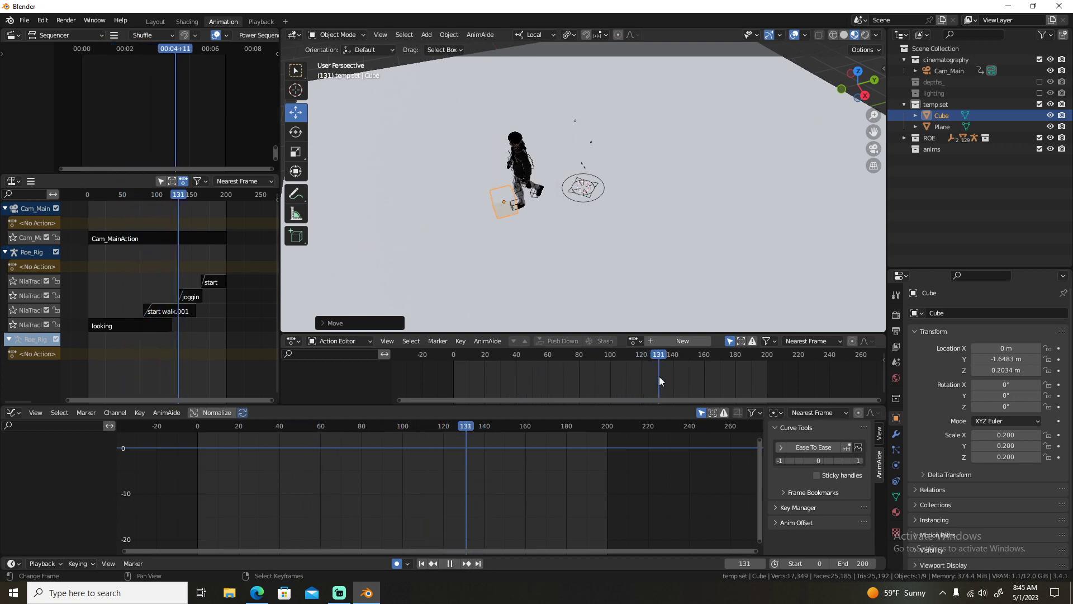
{"action": "left_click_drag", "start_coordinate": [549, 194], "coordinate": [542, 195]}
At frame 125, apply the cube's scale and keyframe the cube's location and rotation.
{"action": "key", "text": "KP_Decimal"}
{"action": "middle_click_drag", "start_coordinate": [575, 200], "coordinate": [710, 217]}
{"action": "scroll", "coordinate": [710, 212], "scroll_direction": "down", "scroll_amount": 2}
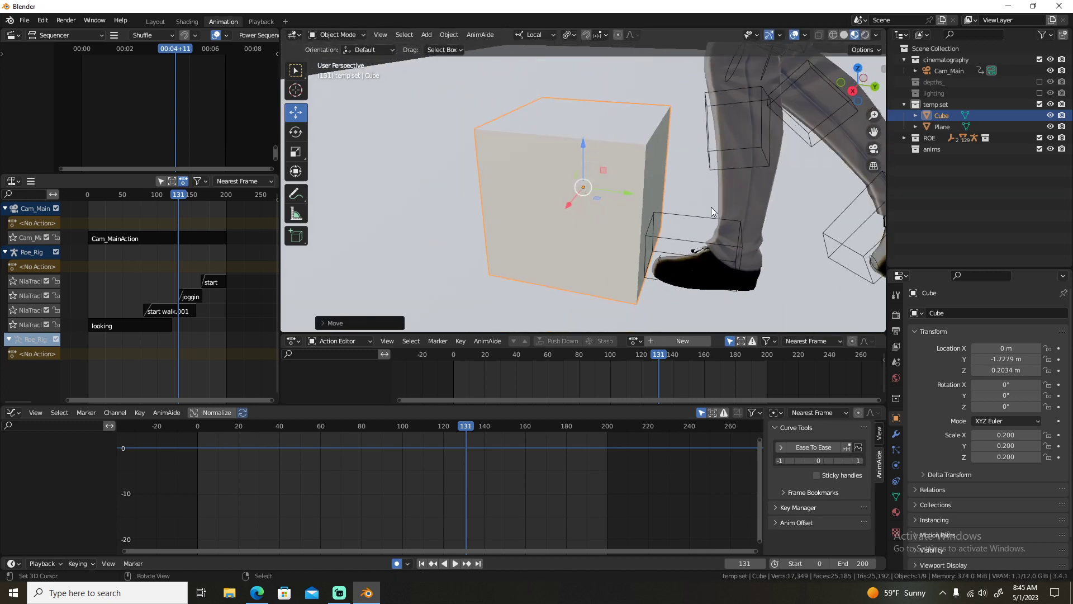
{"action": "key", "text": "space"}
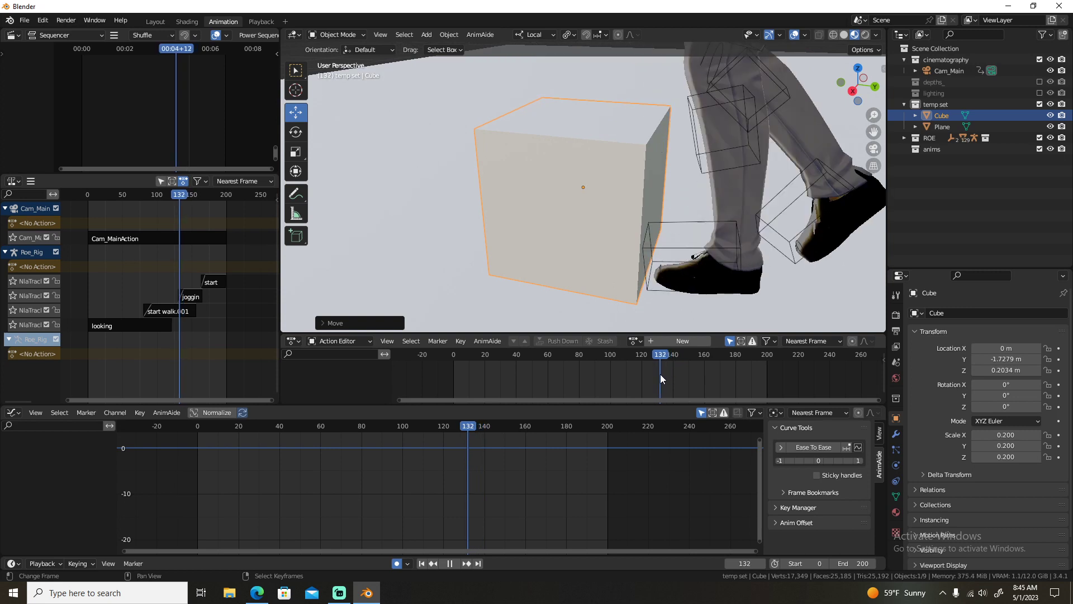
{"action": "key", "text": "space"}
{"action": "middle_click_drag", "start_coordinate": [638, 203], "coordinate": [661, 213]}
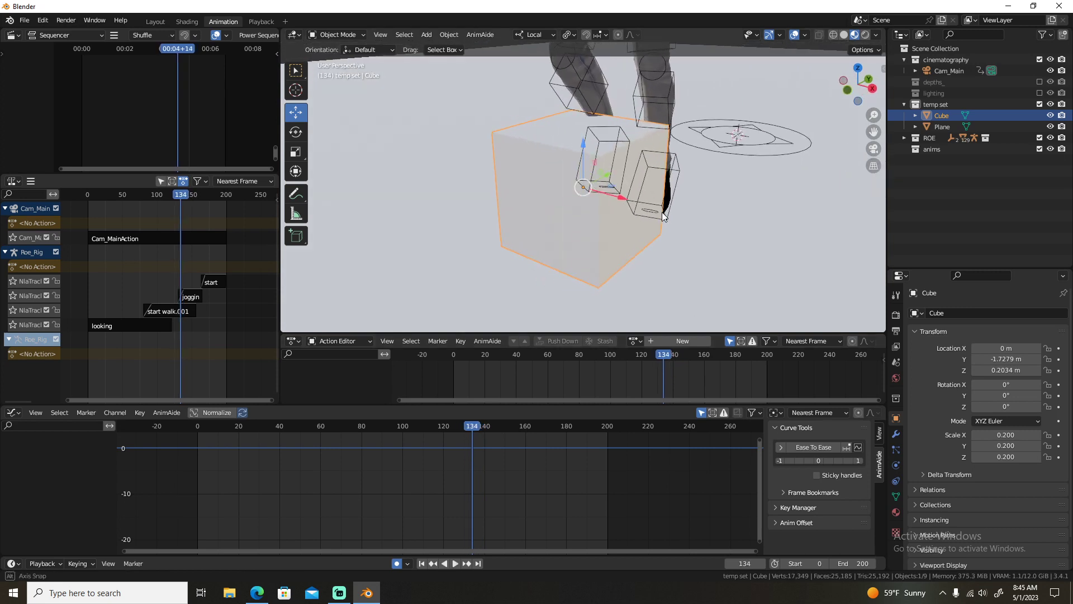
{"action": "left_click", "coordinate": [649, 382]}
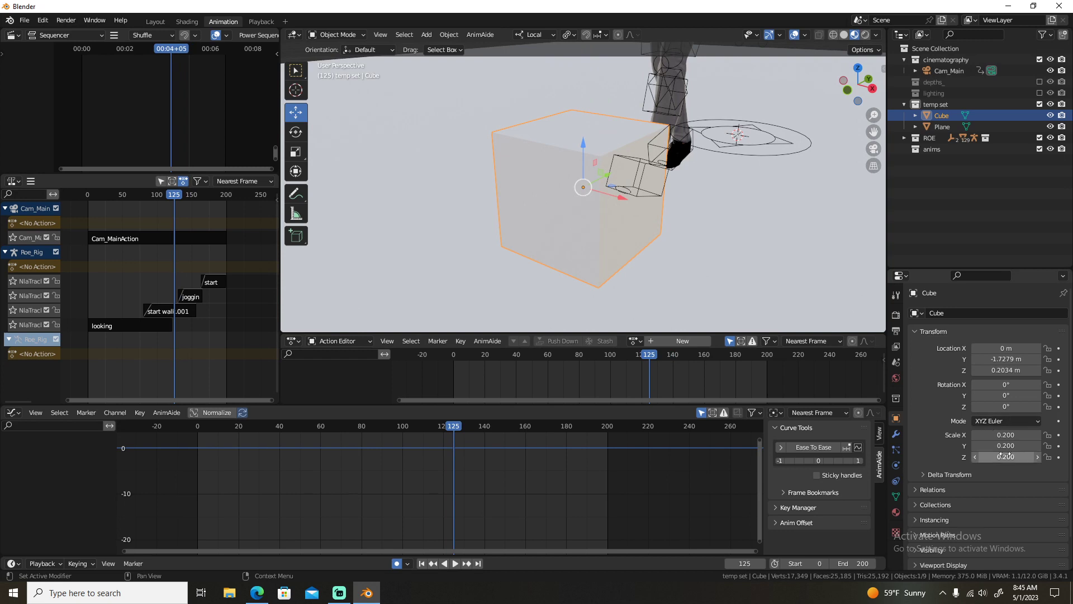
{"action": "key", "text": "ctrl+a"}
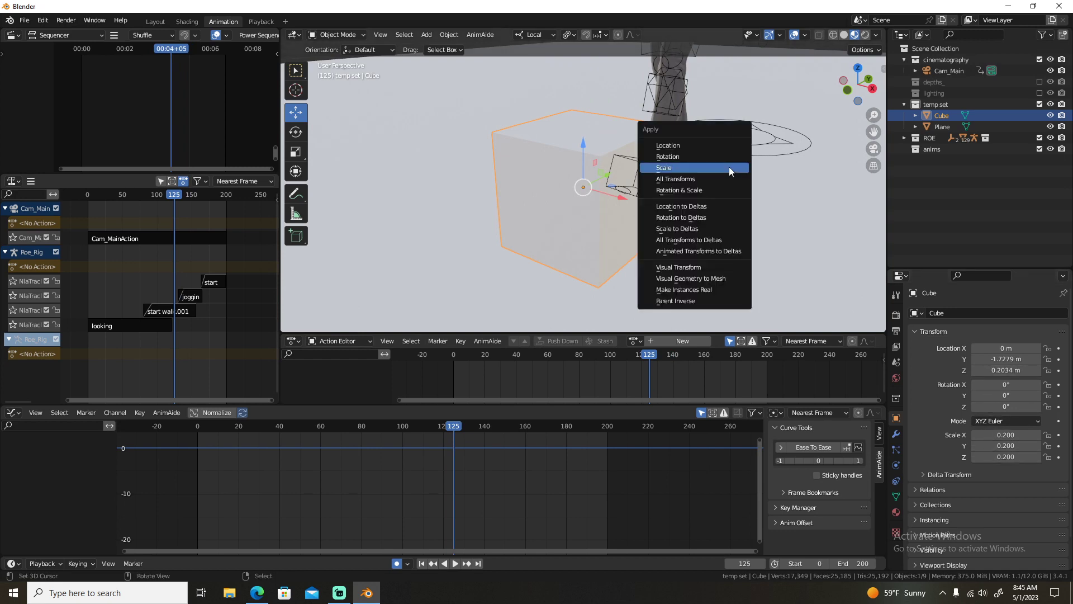
{"action": "left_click", "coordinate": [728, 166]}
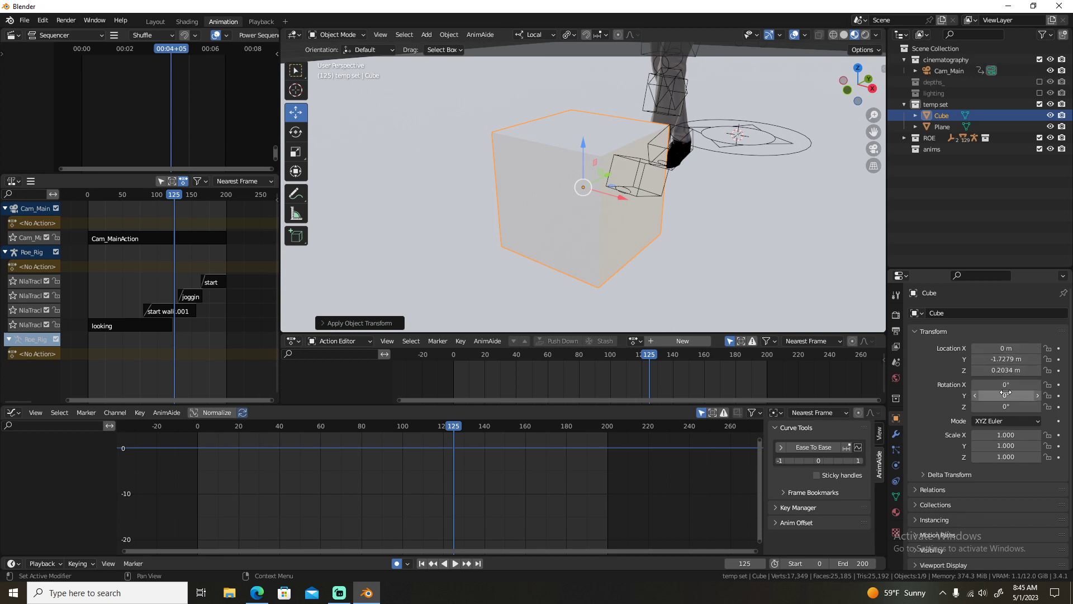
{"action": "key", "text": "i"}
{"action": "key", "text": "i"}
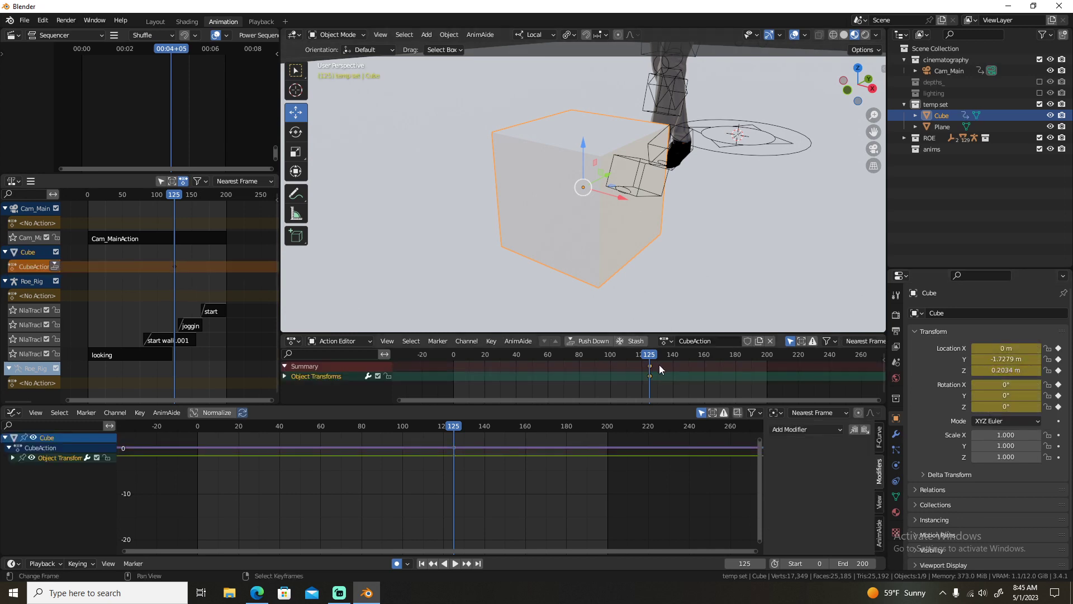
At frame 134, push the cube to about X -0.40, Y -1.89, Z 0.21 m, rotated about 6.9° on X and -68° on Z.
{"action": "key", "text": "space"}
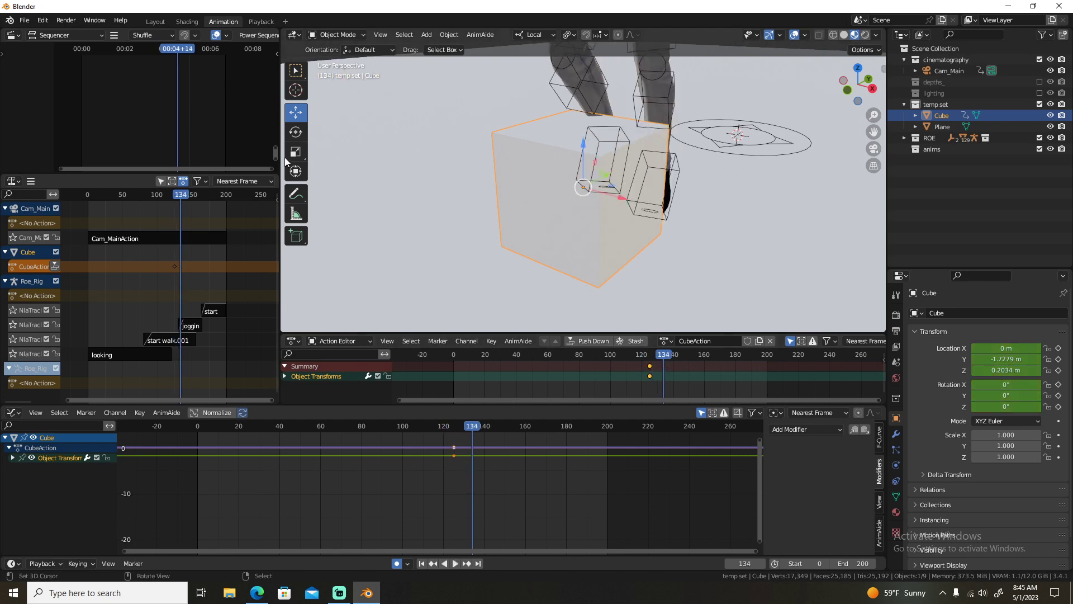
{"action": "left_click", "coordinate": [296, 171]}
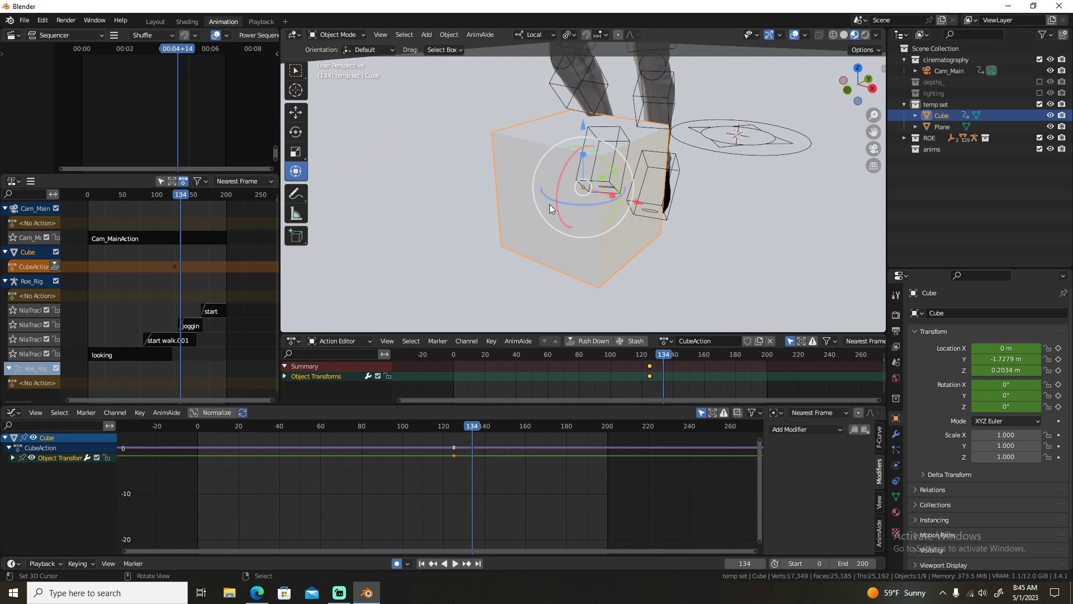
{"action": "left_click_drag", "start_coordinate": [596, 202], "coordinate": [573, 183]}
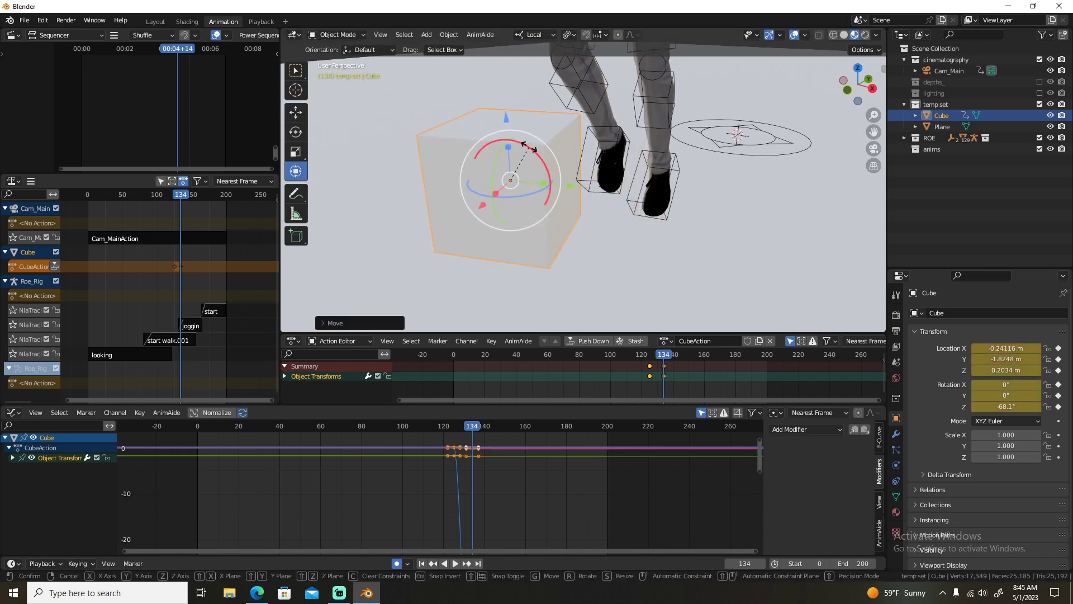
{"action": "left_click_drag", "start_coordinate": [534, 153], "coordinate": [517, 167]}
{"action": "left_click_drag", "start_coordinate": [456, 116], "coordinate": [455, 111]}
Duplicate the cube's frame 125 keyframe to frame 127 so it holds its starting position.
{"action": "key", "text": "space"}
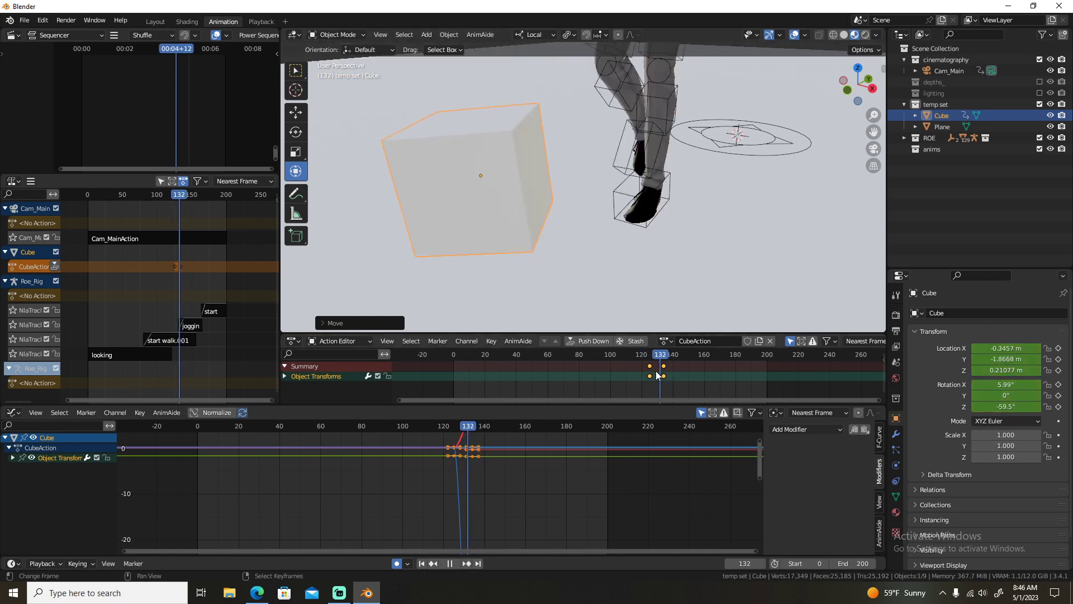
{"action": "key", "text": "Escape"}
{"action": "left_click_drag", "start_coordinate": [643, 361], "coordinate": [656, 384]}
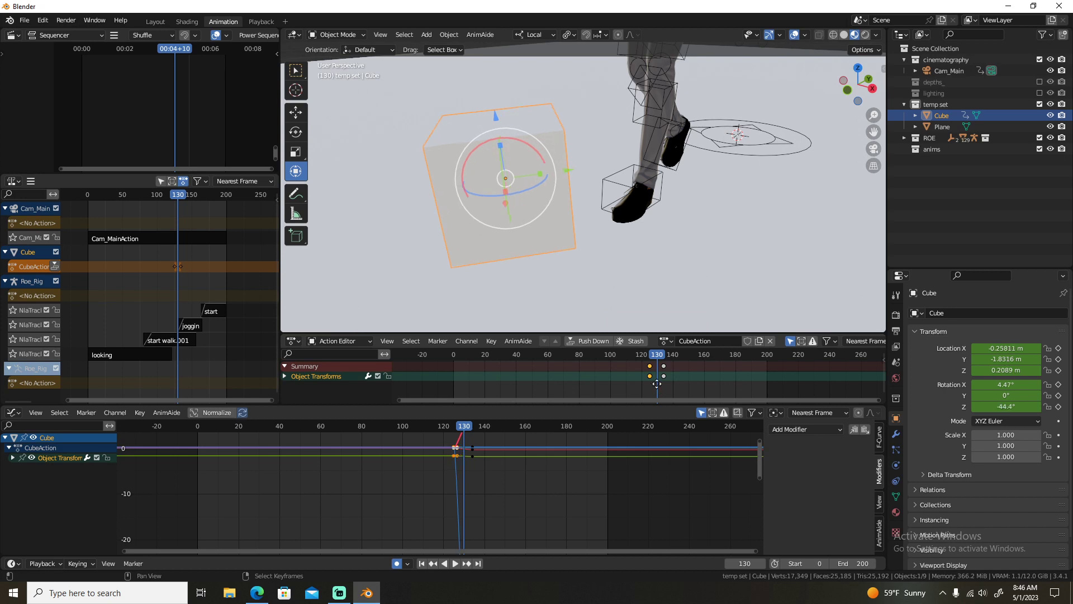
{"action": "key", "text": "shift+d"}
{"action": "key", "text": "KP_Decimal"}
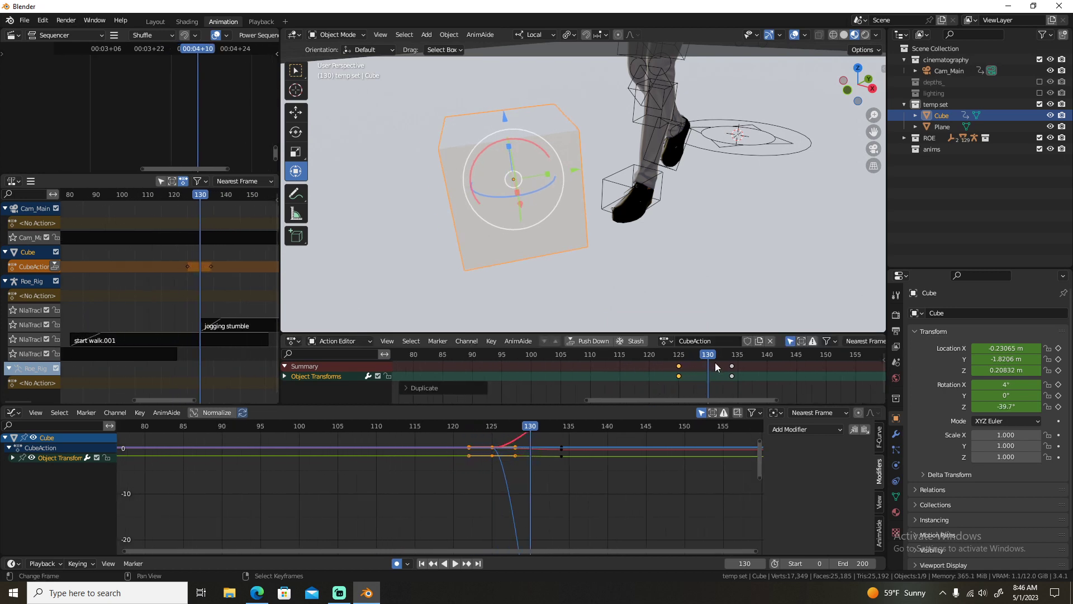
{"action": "middle_click_drag", "start_coordinate": [716, 367], "coordinate": [632, 384]}
{"action": "key", "text": "g"}
{"action": "left_click", "coordinate": [639, 383]}
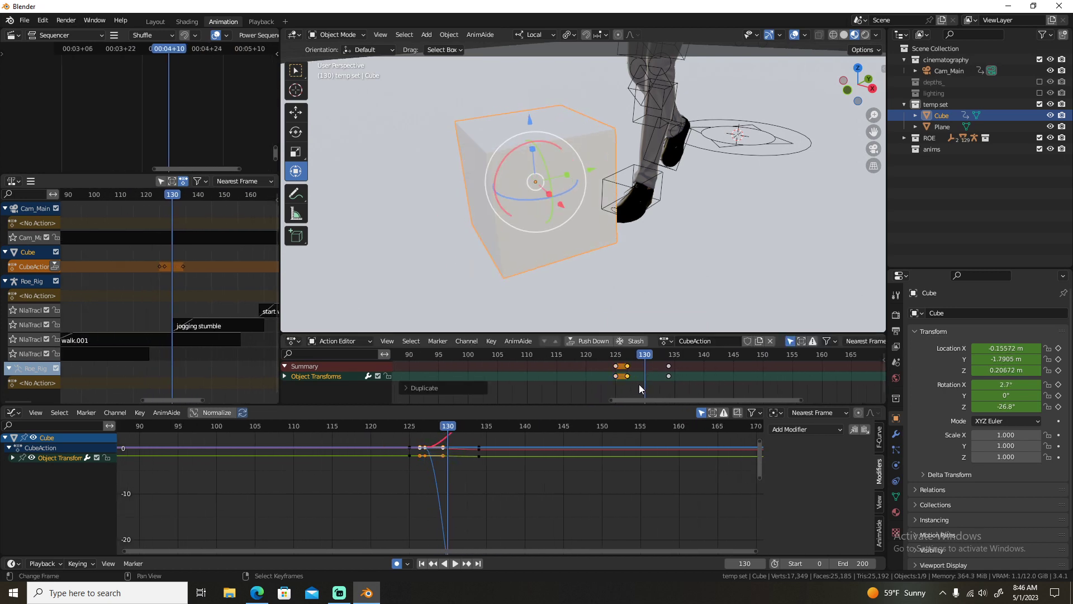
Play the kick and move the duplicated hold keyframe to frame 131.
{"action": "key", "text": "shift+ctrl+space"}
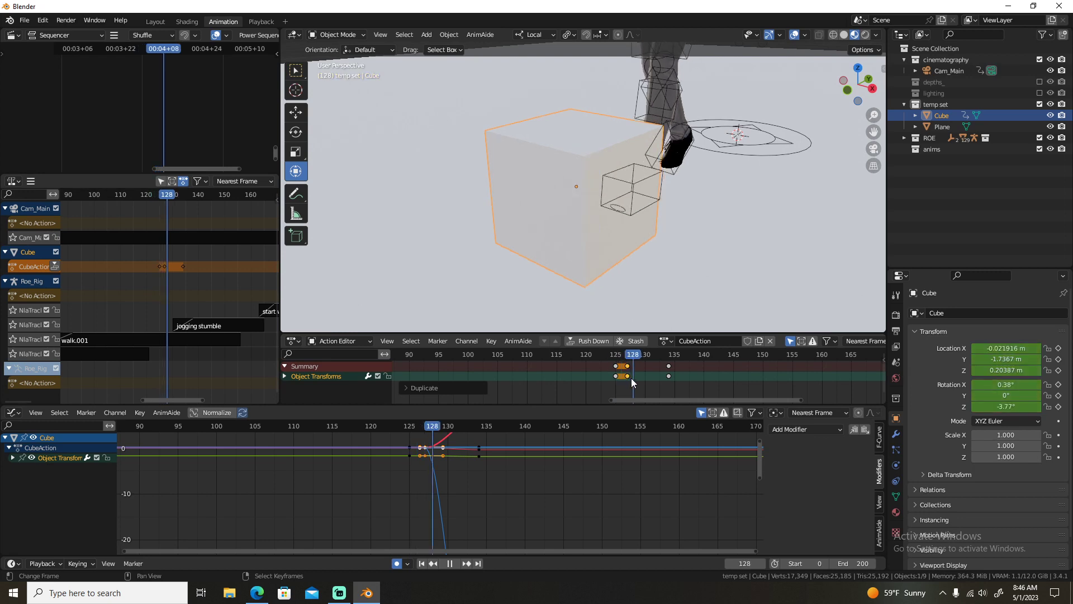
{"action": "key", "text": "space"}
{"action": "key", "text": "g"}
{"action": "left_click_drag", "start_coordinate": [642, 378], "coordinate": [664, 378]}
{"action": "key", "text": "space"}
Shift the hold keyframe and the pushed-pose keyframe two frames later, to frames 133 and 136.
{"action": "key", "text": "space"}
{"action": "key", "text": "Left"}
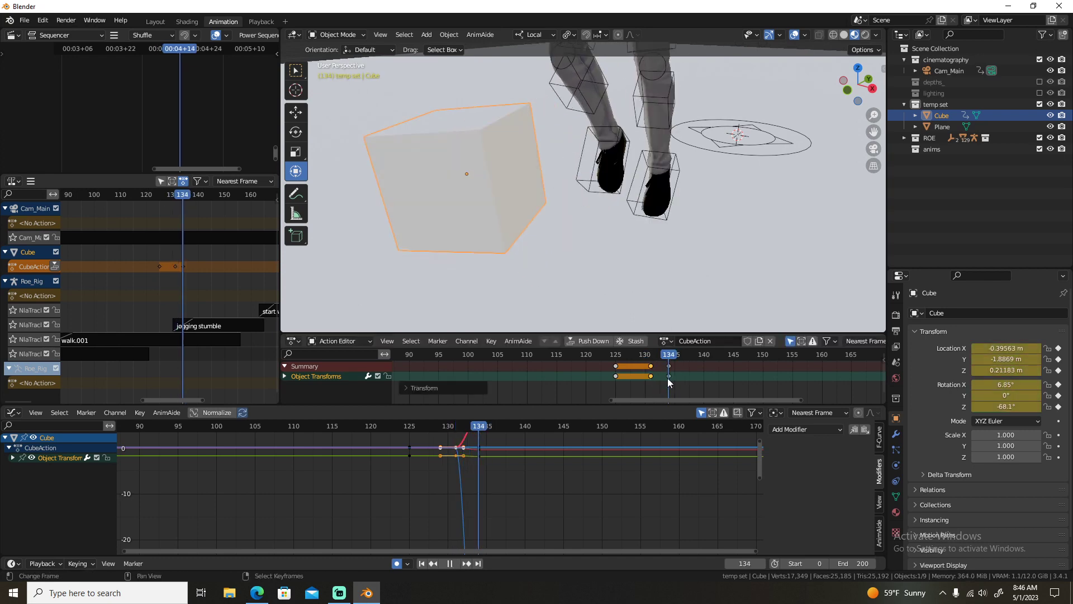
{"action": "key", "text": "g"}
{"action": "left_click", "coordinate": [657, 380]}
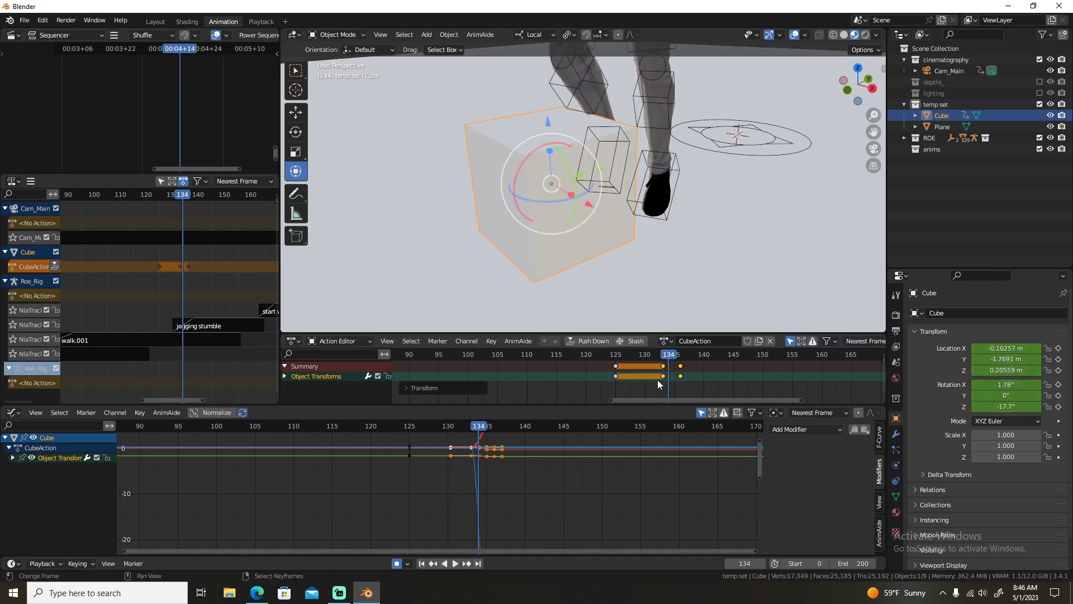
At frame 145, set the cube's X rotation to 0°, keyframe it, and turn the cube to about -150° around Z.
{"action": "key", "text": "space"}
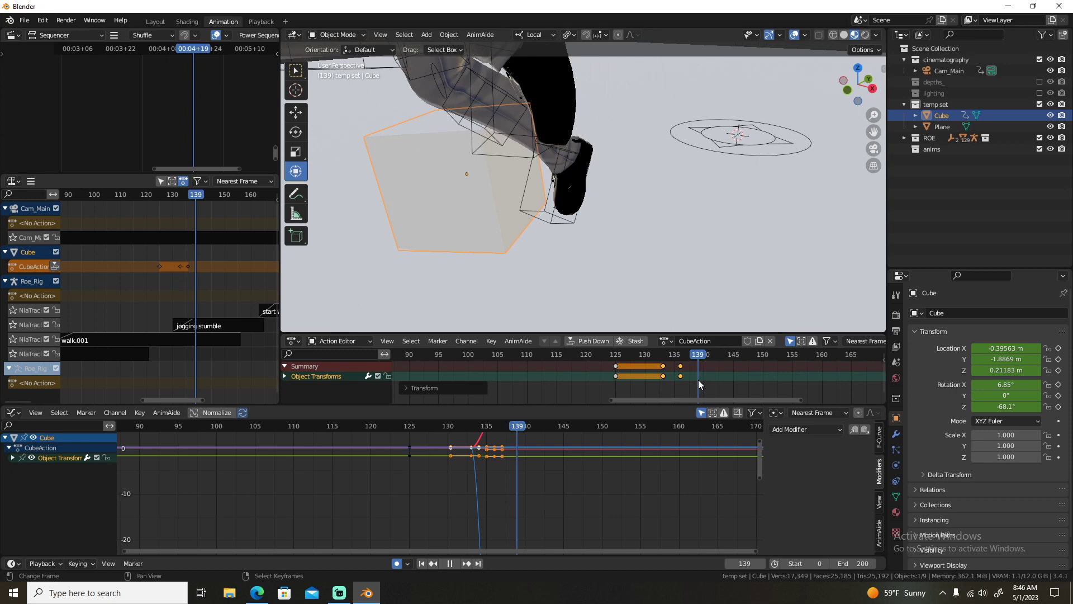
{"action": "key", "text": "space"}
{"action": "middle_click_drag", "start_coordinate": [712, 330], "coordinate": [560, 221]}
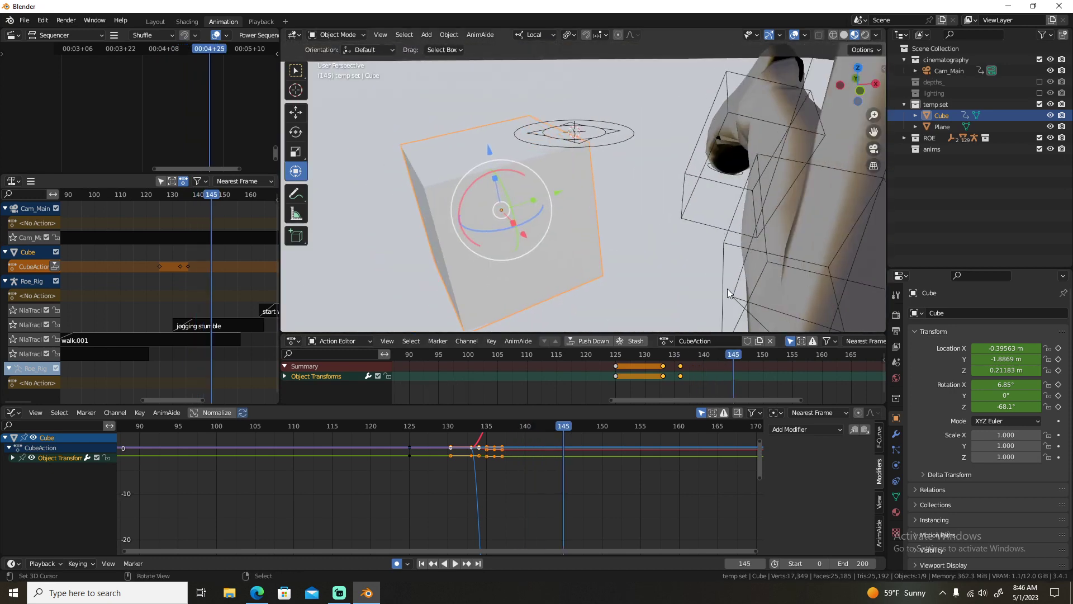
{"action": "double_click", "coordinate": [1004, 384]}
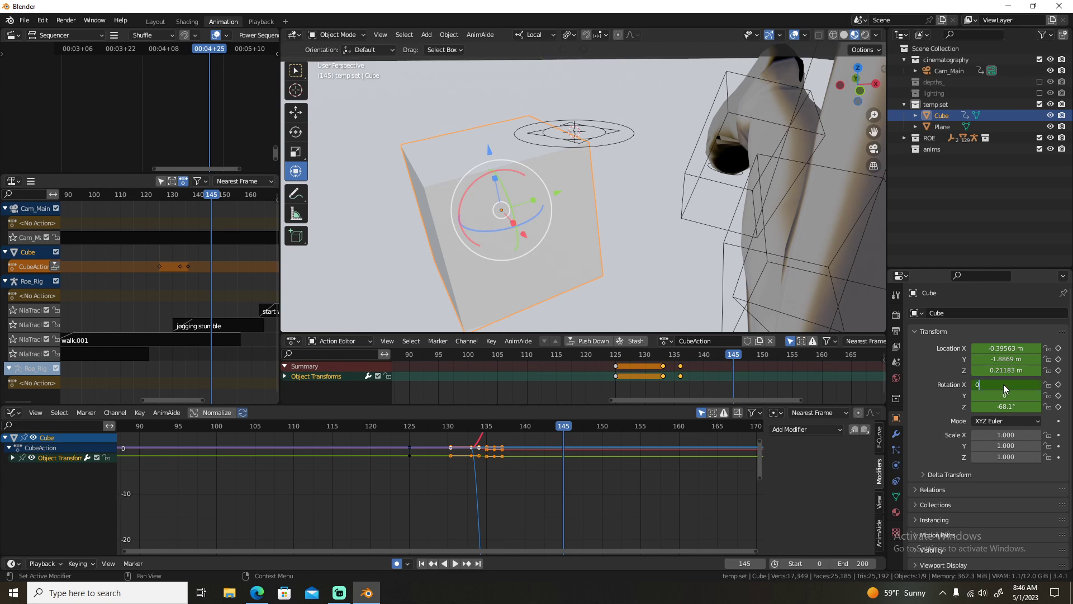
{"action": "key", "text": "Return"}
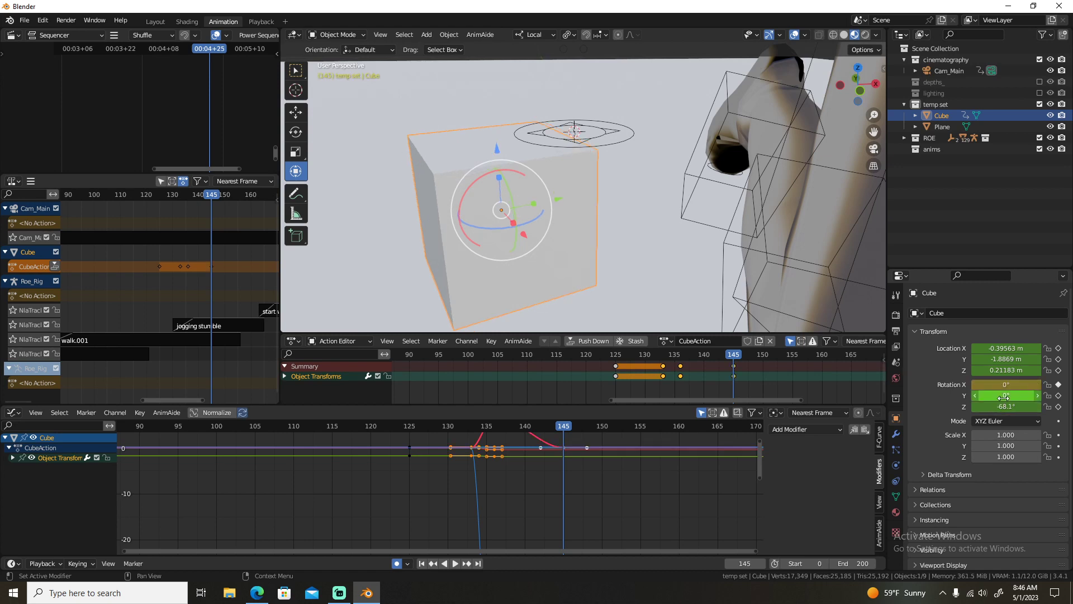
{"action": "key", "text": "i"}
{"action": "left_click_drag", "start_coordinate": [532, 221], "coordinate": [552, 86]}
Switch to Global transform orientation and slide the cube at frame 145 to about X -1.10 m, Y -2.47 m.
{"action": "left_click", "coordinate": [538, 35]}
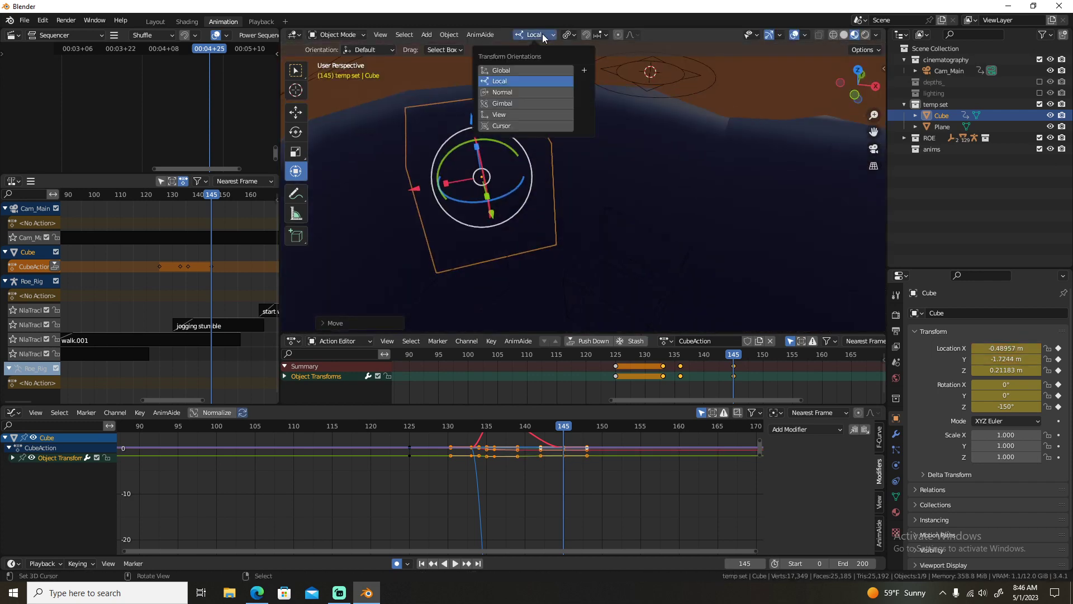
{"action": "left_click", "coordinate": [531, 70]}
{"action": "middle_click_drag", "start_coordinate": [421, 177], "coordinate": [527, 210]}
{"action": "left_click_drag", "start_coordinate": [545, 200], "coordinate": [452, 213]}
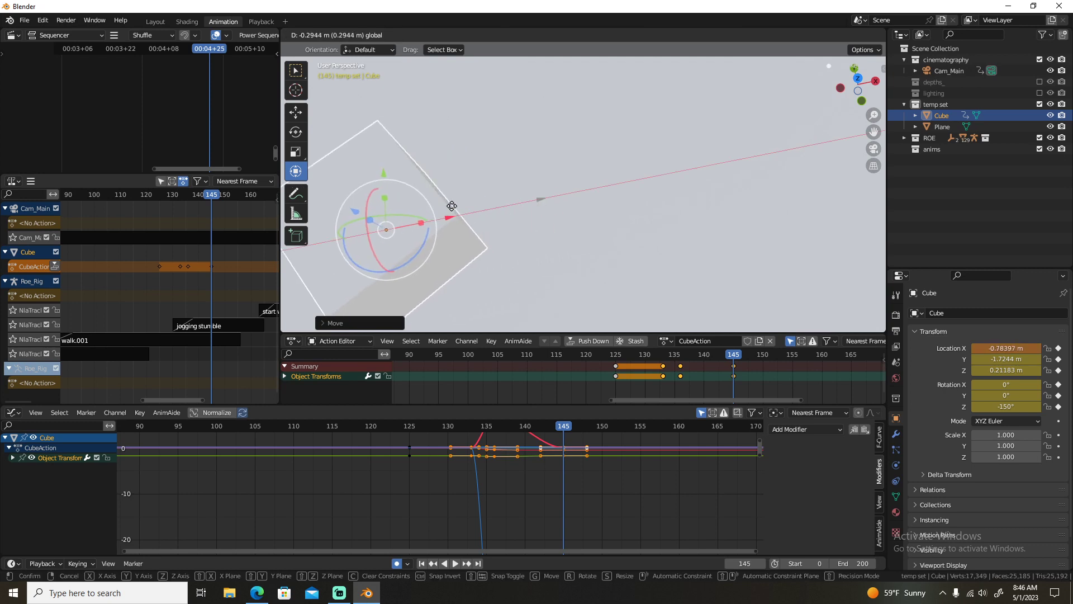
{"action": "middle_click_drag", "start_coordinate": [453, 212], "coordinate": [642, 166]}
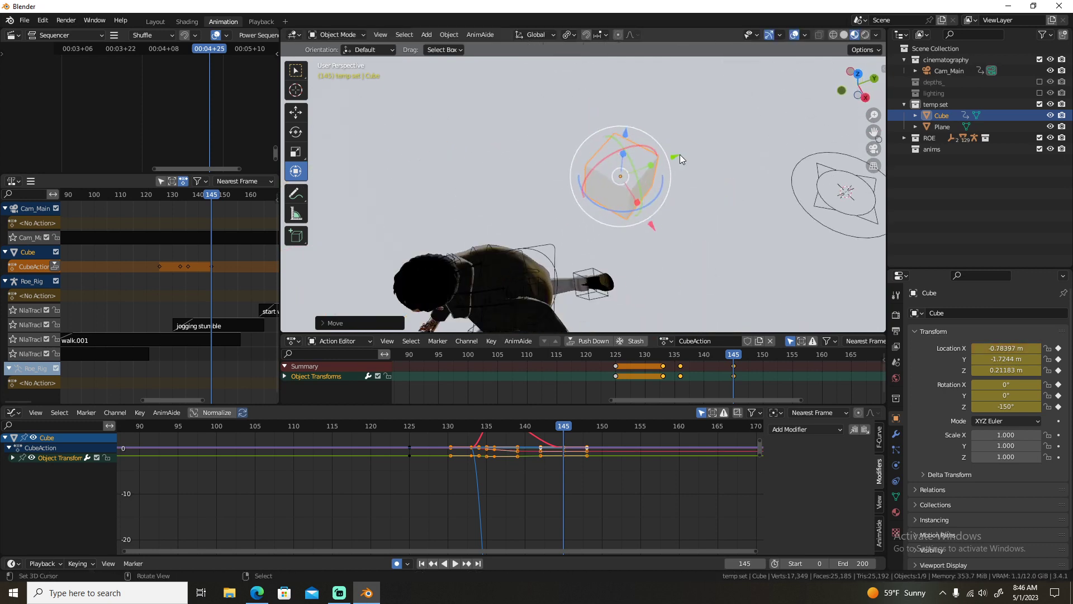
{"action": "left_click_drag", "start_coordinate": [679, 154], "coordinate": [591, 184]}
{"action": "left_click_drag", "start_coordinate": [551, 250], "coordinate": [547, 248]}
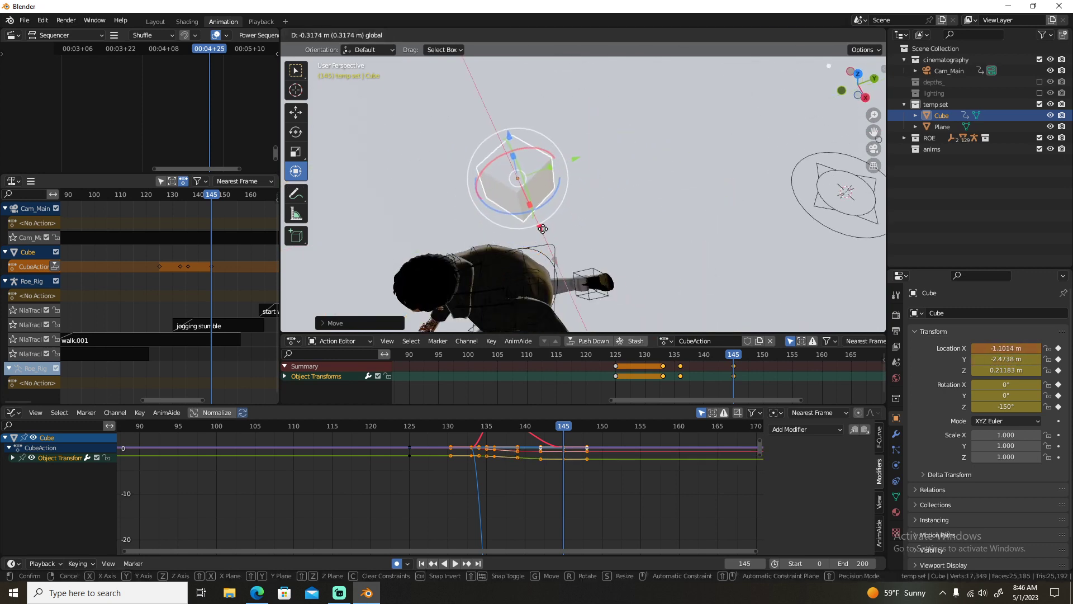
{"action": "left_click", "coordinate": [548, 249]}
Play the kick from about frame 127 through the camera to check how the cube moves with the stumble.
{"action": "left_click", "coordinate": [625, 372]}
{"action": "key", "text": "KP_0"}
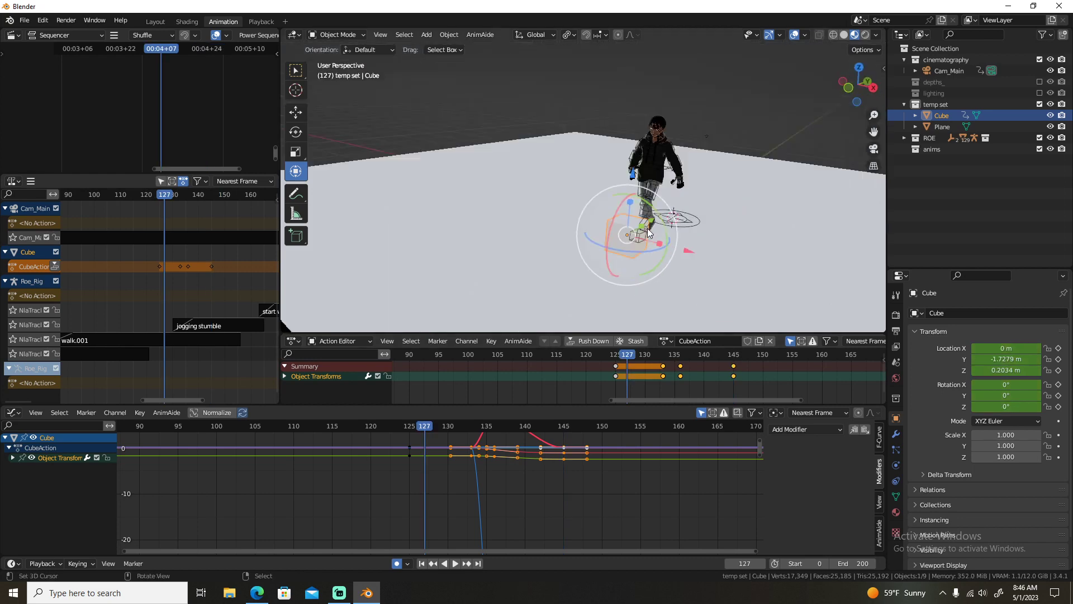
{"action": "key", "text": "space"}
{"action": "key", "text": "space"}
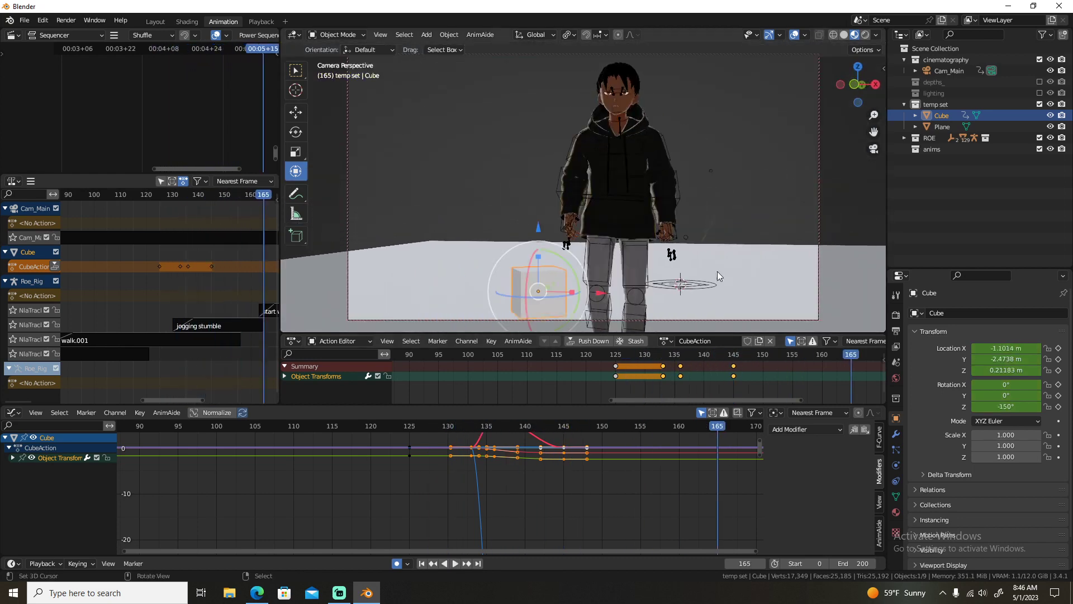
{"action": "left_click", "coordinate": [655, 378]}
{"action": "key", "text": "space"}
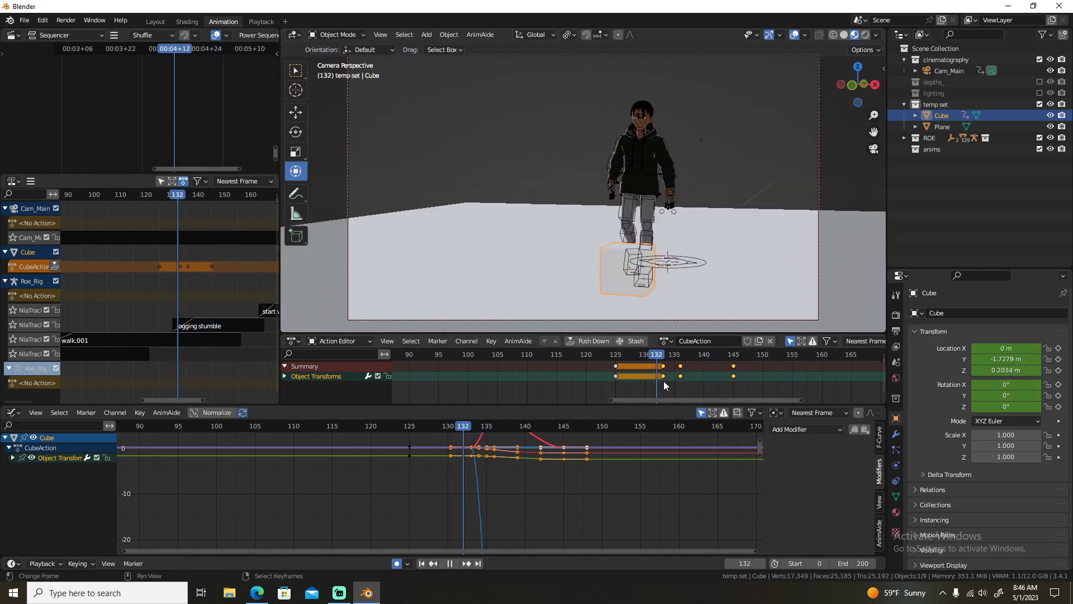
At frame 155, slide the cube further to about X -1.21 m, Y -2.63 m, and play it back.
{"action": "left_click_drag", "start_coordinate": [712, 380], "coordinate": [791, 370]}
{"action": "left_click_drag", "start_coordinate": [558, 308], "coordinate": [546, 311]}
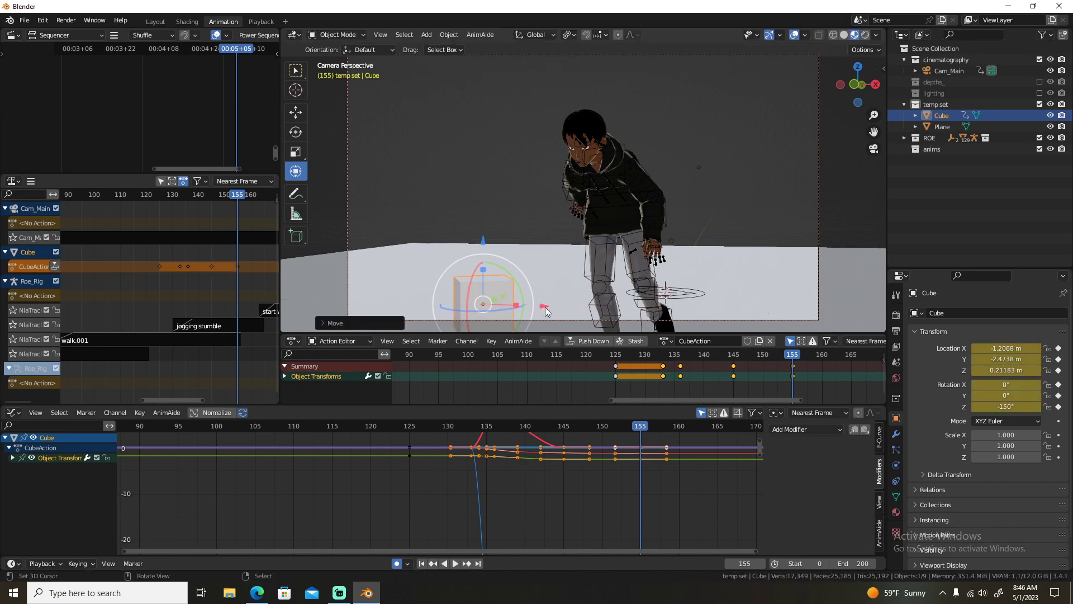
{"action": "left_click_drag", "start_coordinate": [1013, 361], "coordinate": [1006, 360]}
{"action": "key", "text": "space"}
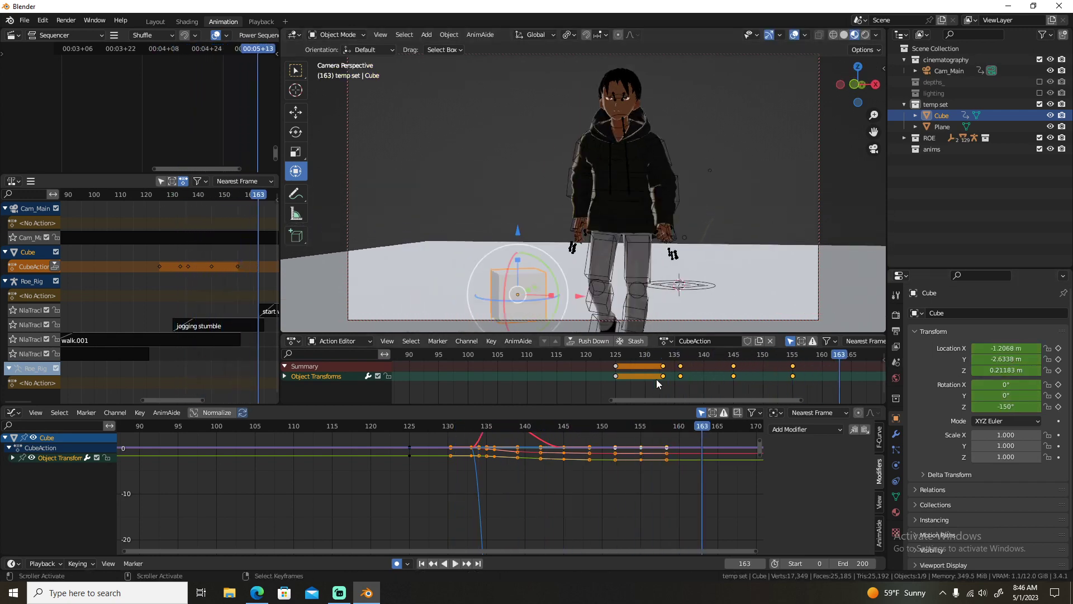
At frame 149, add a Tween Machine in-between for the cube's location only, with rotation tweening off and a mix of 0.06.
{"action": "left_click_drag", "start_coordinate": [657, 379], "coordinate": [757, 379]}
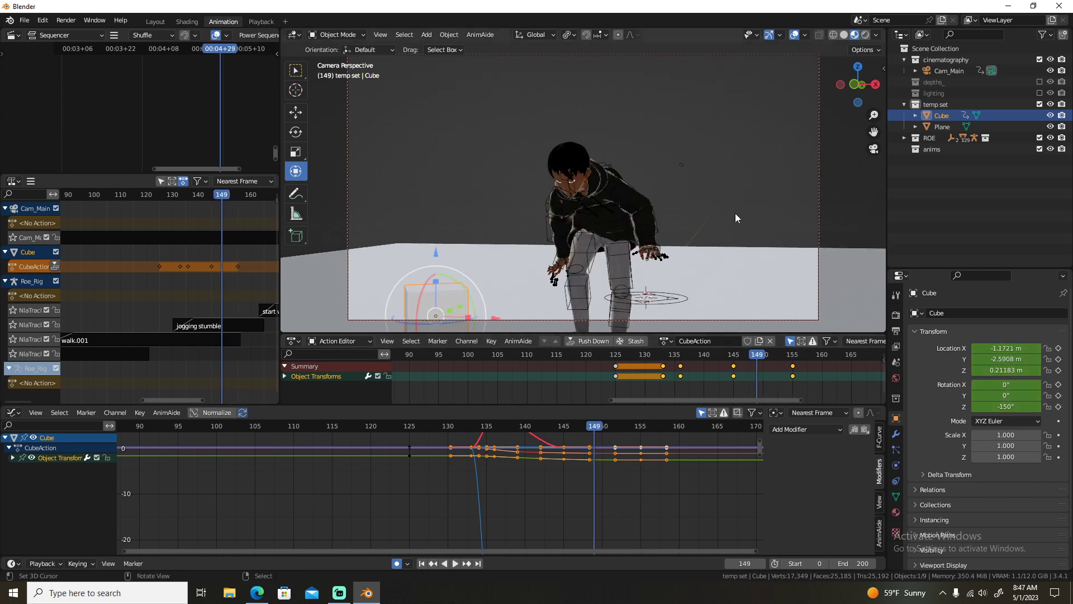
{"action": "key", "text": "n"}
{"action": "left_click", "coordinate": [877, 70]}
{"action": "left_click", "coordinate": [805, 66]}
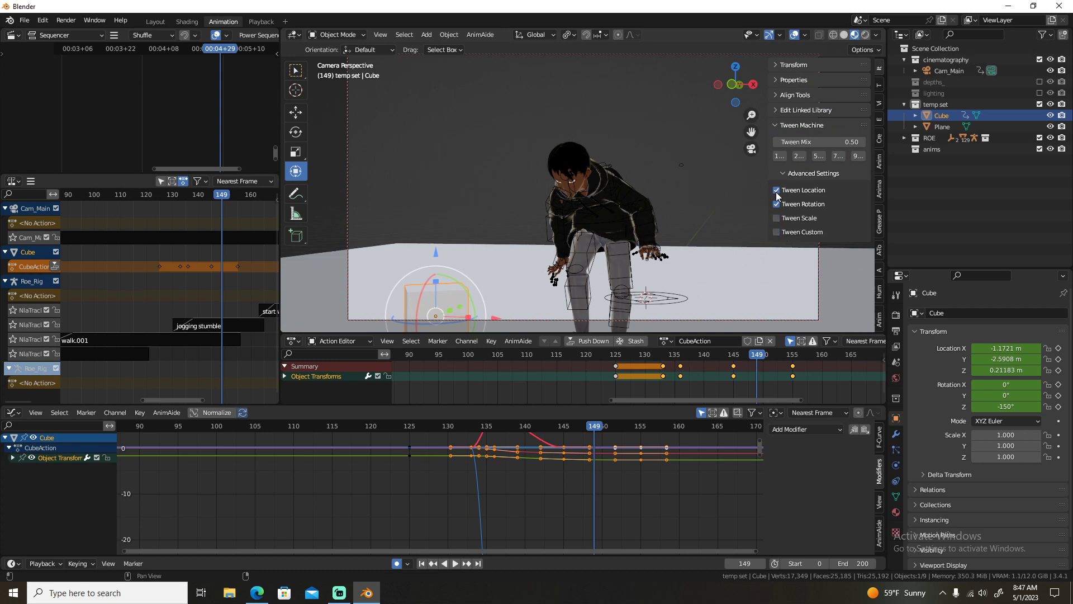
{"action": "left_click", "coordinate": [776, 203]}
{"action": "left_click", "coordinate": [844, 142]}
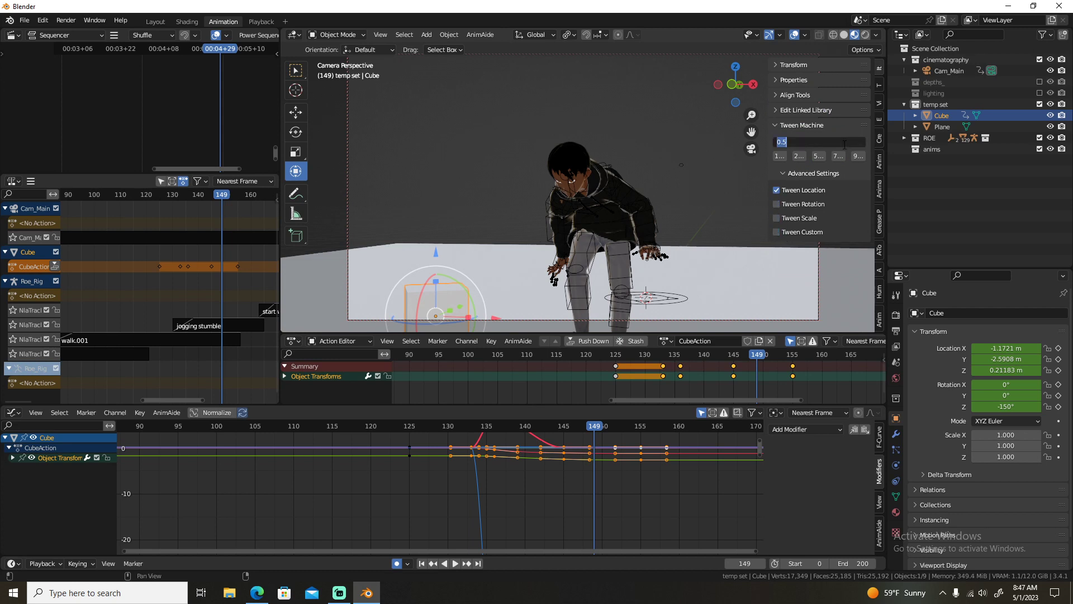
{"action": "type", "text": ".06"}
{"action": "key", "text": "Return"}
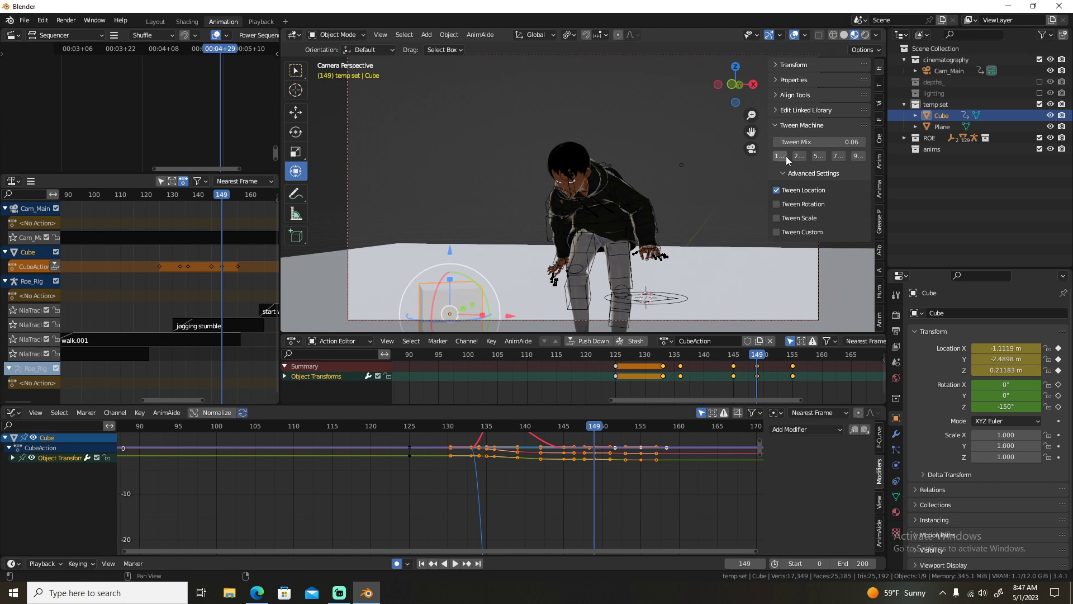
Go through the frames around the new in-between to review the cube's slide in the camera view.
{"action": "key", "text": "Up"}
{"action": "key", "text": "Right"}
{"action": "key", "text": "Right"}
{"action": "key", "text": "Right"}
{"action": "key", "text": "Right"}
{"action": "key", "text": "Right"}
{"action": "key", "text": "Right"}
{"action": "key", "text": "Right"}
{"action": "key", "text": "Right"}
{"action": "key", "text": "Right"}
{"action": "key", "text": "Right"}
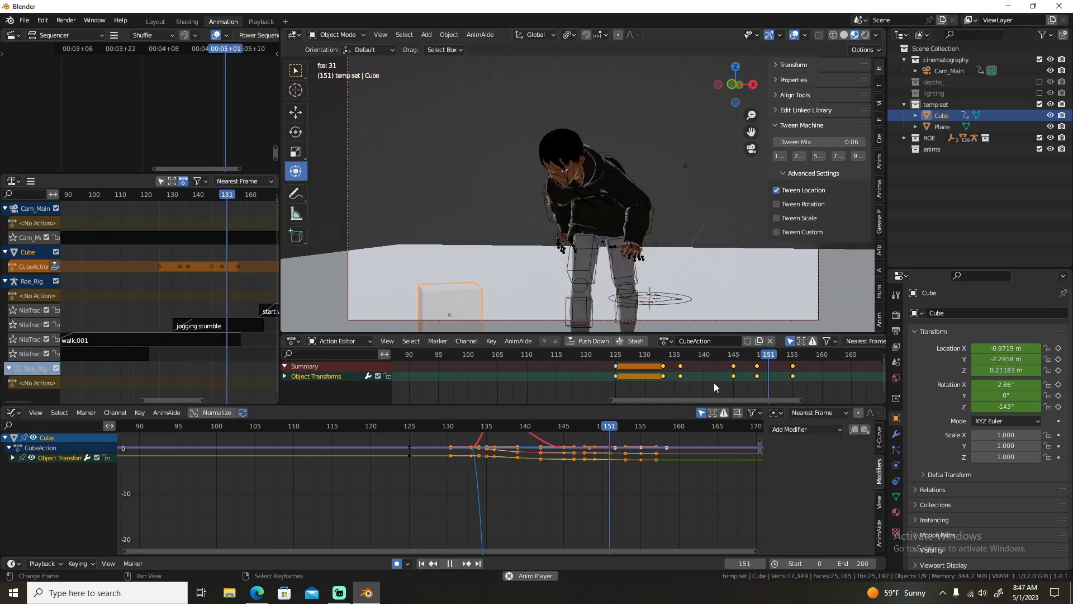
Play the cube's slide through the camera and from a closer perspective view to judge its motion after the kick.
{"action": "key", "text": "space"}
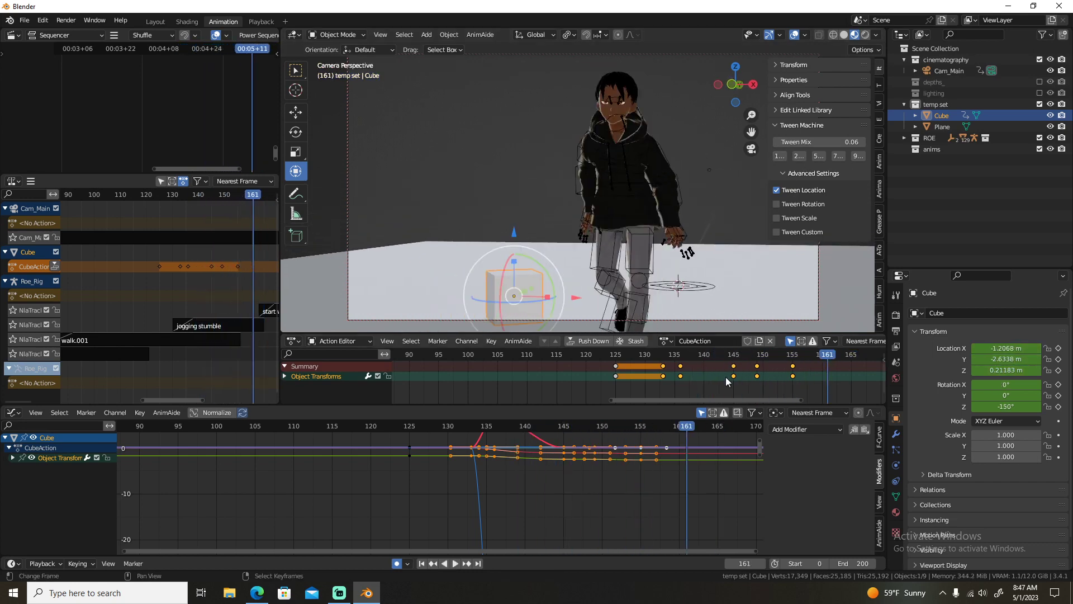
{"action": "left_click", "coordinate": [672, 376]}
{"action": "key", "text": "space"}
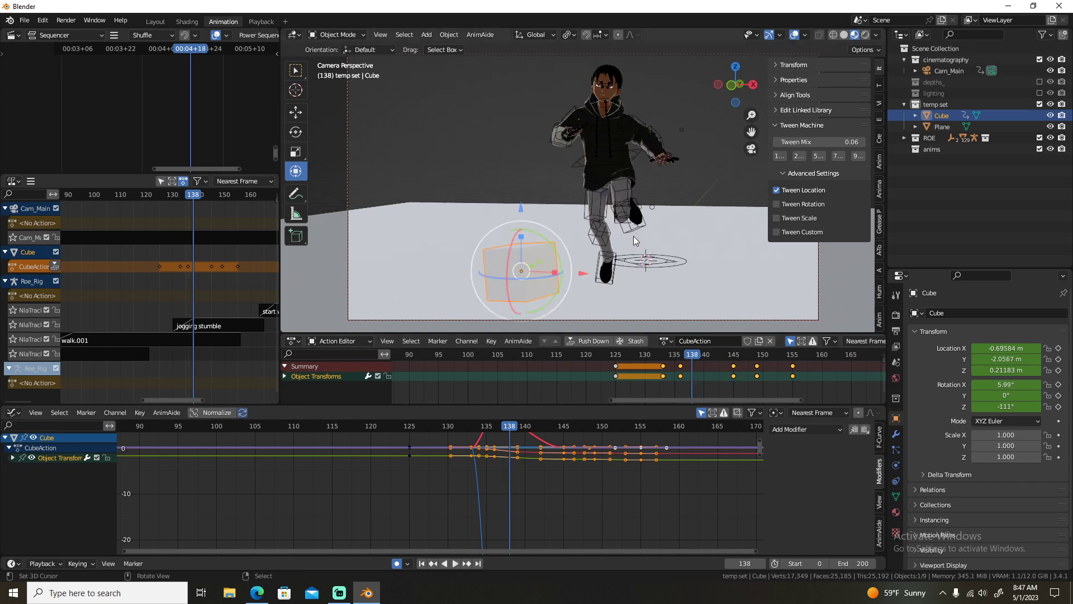
{"action": "middle_click_drag", "start_coordinate": [633, 236], "coordinate": [593, 240]}
{"action": "key", "text": "space"}
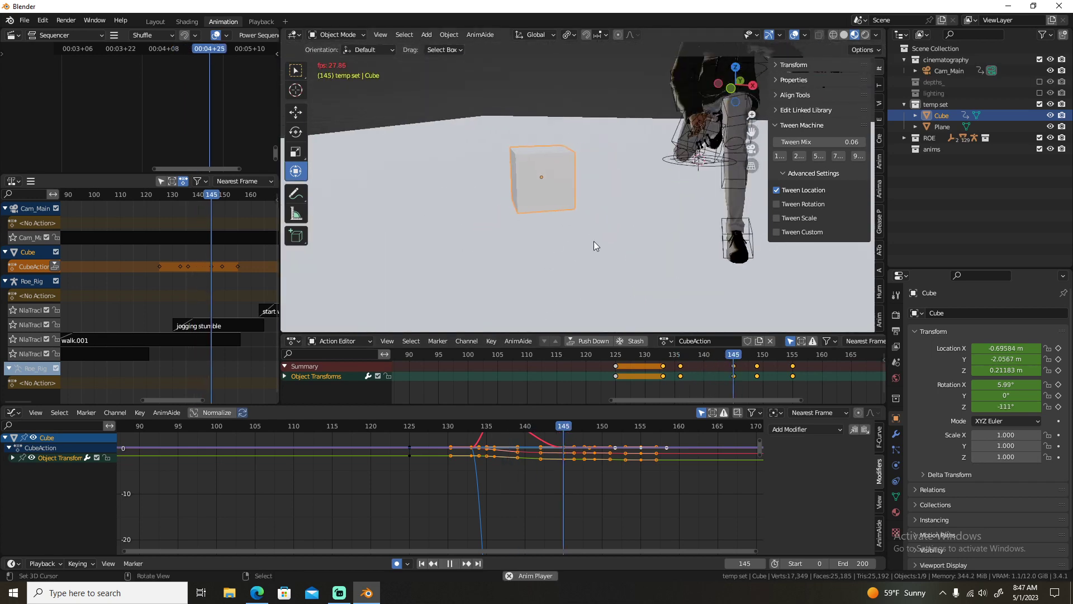
{"action": "key", "text": "space"}
Delete the cube's in-between keyframe at frame 149 and play the slide back from about frame 130.
{"action": "key", "text": "alt+a"}
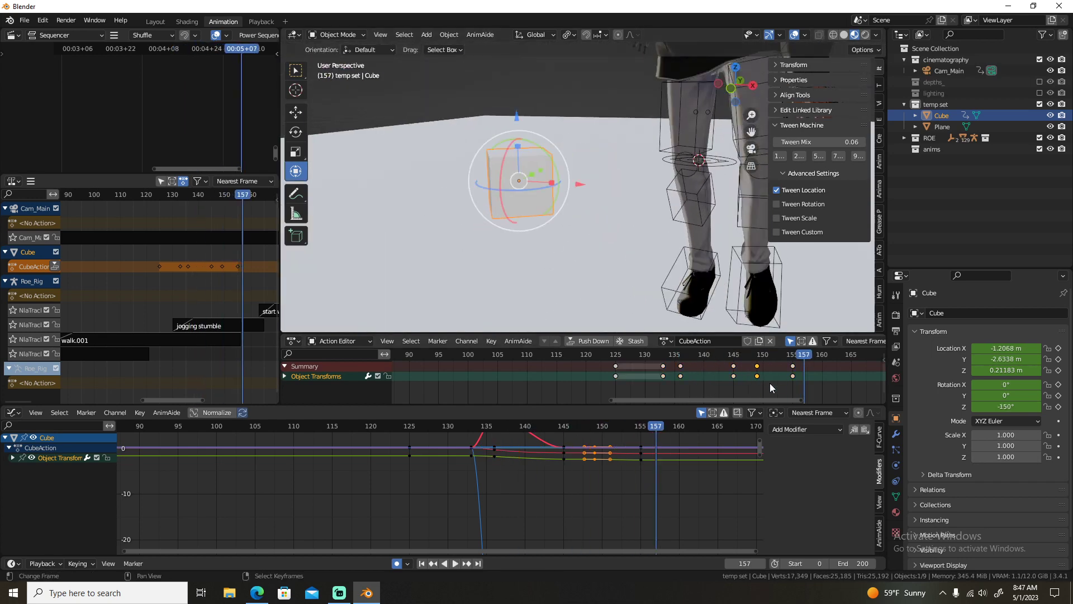
{"action": "left_click", "coordinate": [659, 377]}
{"action": "key", "text": "space"}
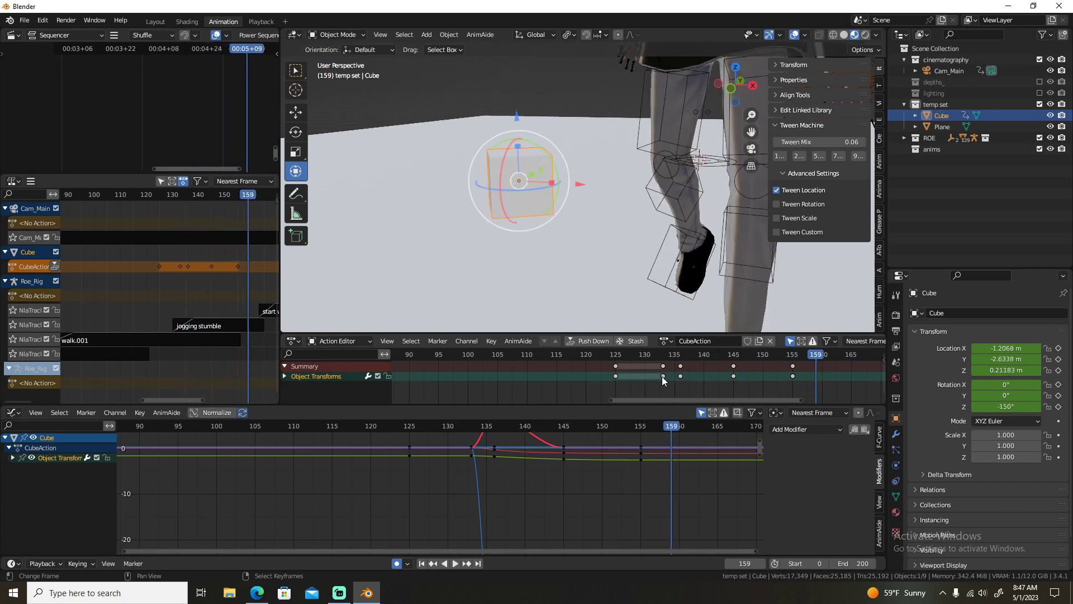
{"action": "left_click", "coordinate": [645, 374]}
{"action": "key", "text": "space"}
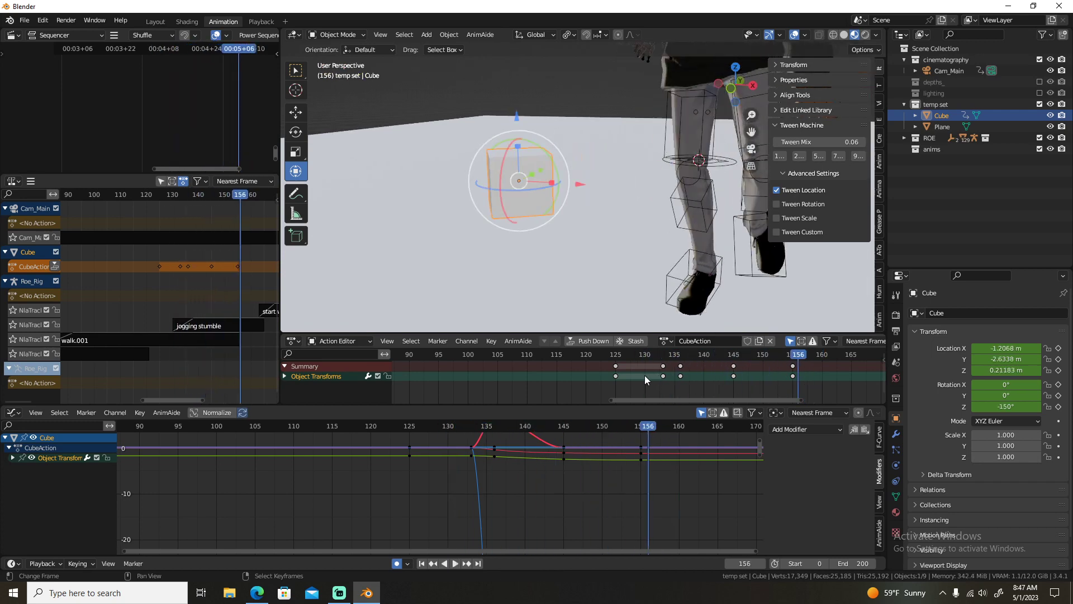
Return to the camera view without the sidebar or viewport overlays, deselect everything, and play the kick.
{"action": "middle_click_drag", "start_coordinate": [653, 262], "coordinate": [685, 209]}
{"action": "key", "text": "n"}
{"action": "key", "text": "KP_0"}
{"action": "key", "text": "alt+a"}
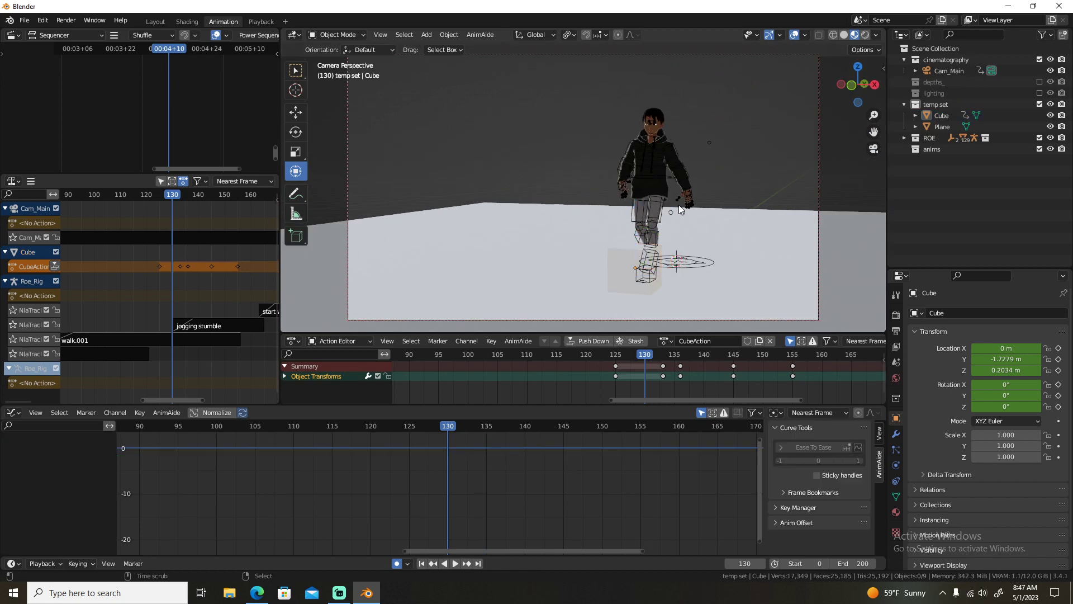
{"action": "left_click", "coordinate": [794, 35]}
{"action": "key", "text": "space"}
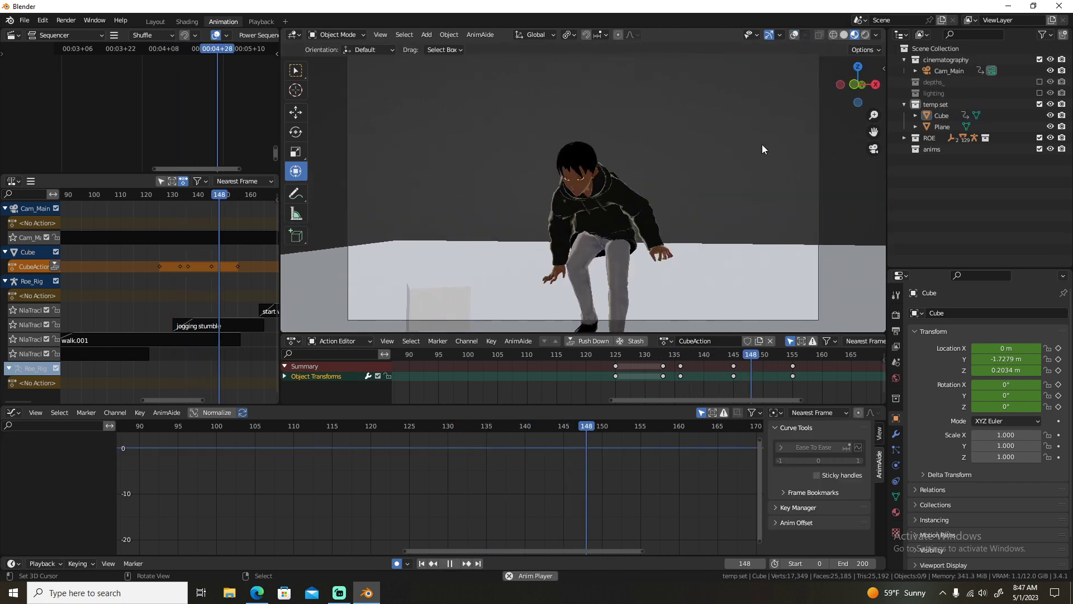
{"action": "key", "text": "space"}
Give the cube a new material with a muted tan base color and play the kick back.
{"action": "left_click", "coordinate": [477, 302]}
{"action": "left_click", "coordinate": [896, 512]}
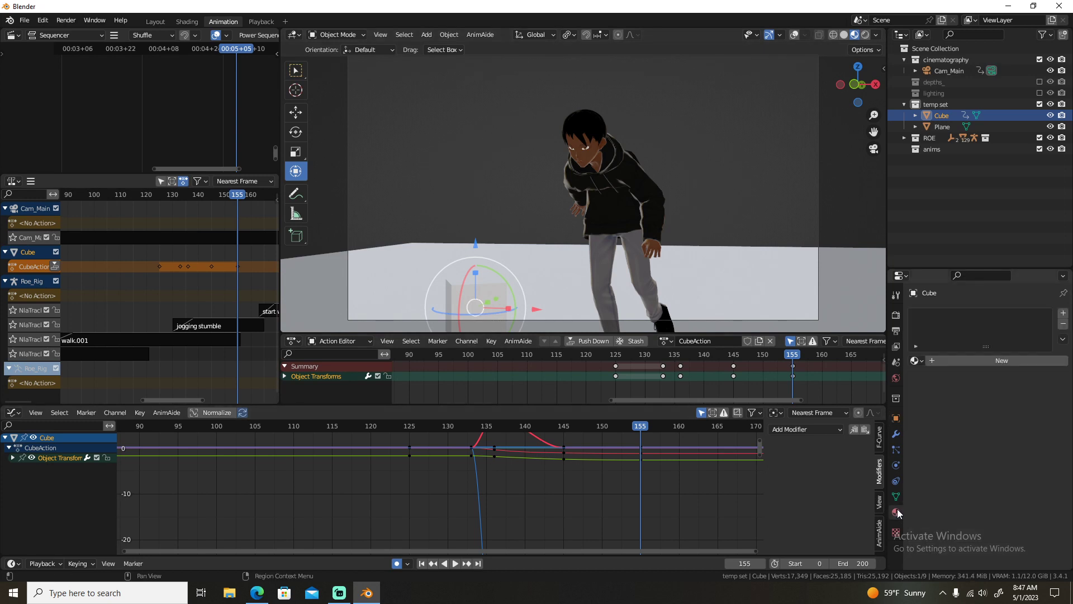
{"action": "left_click", "coordinate": [994, 361]}
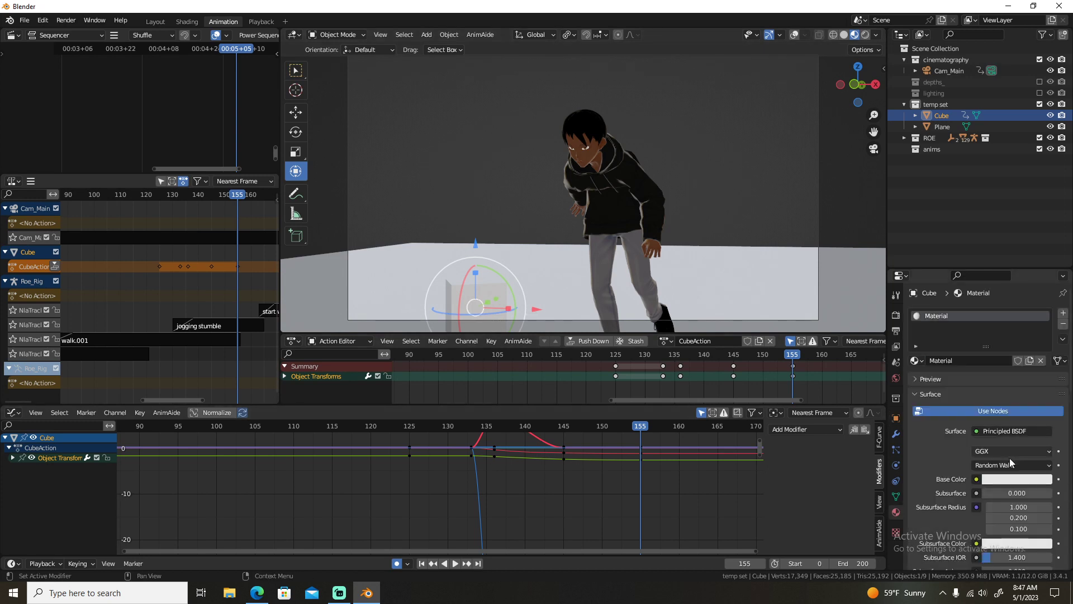
{"action": "left_click", "coordinate": [1008, 479]}
{"action": "left_click_drag", "start_coordinate": [1014, 451], "coordinate": [979, 433]}
{"action": "left_click", "coordinate": [988, 368]}
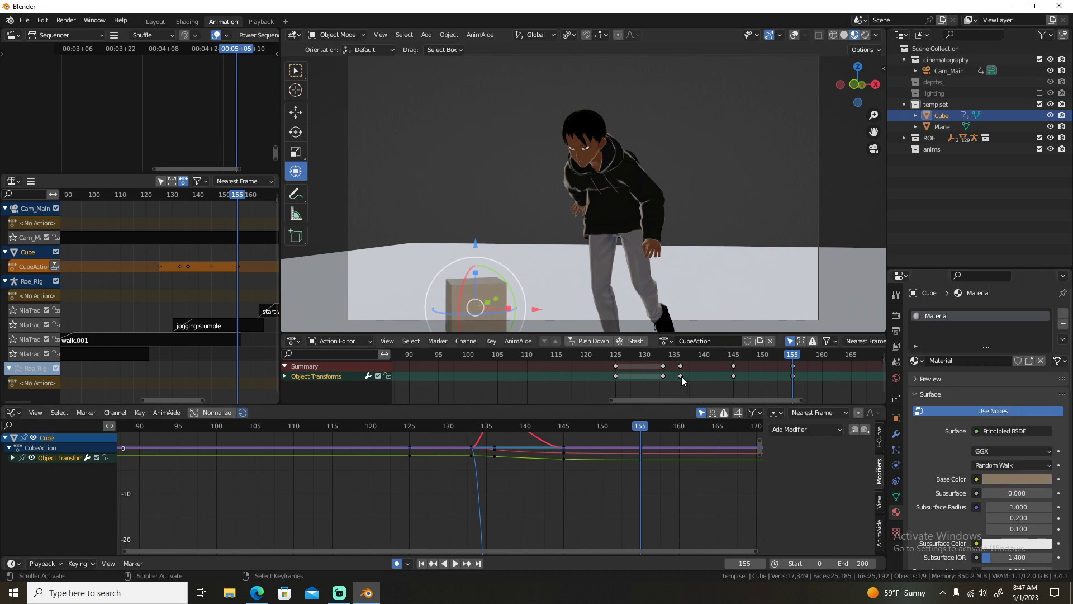
{"action": "left_click", "coordinate": [603, 370]}
{"action": "key", "text": "space"}
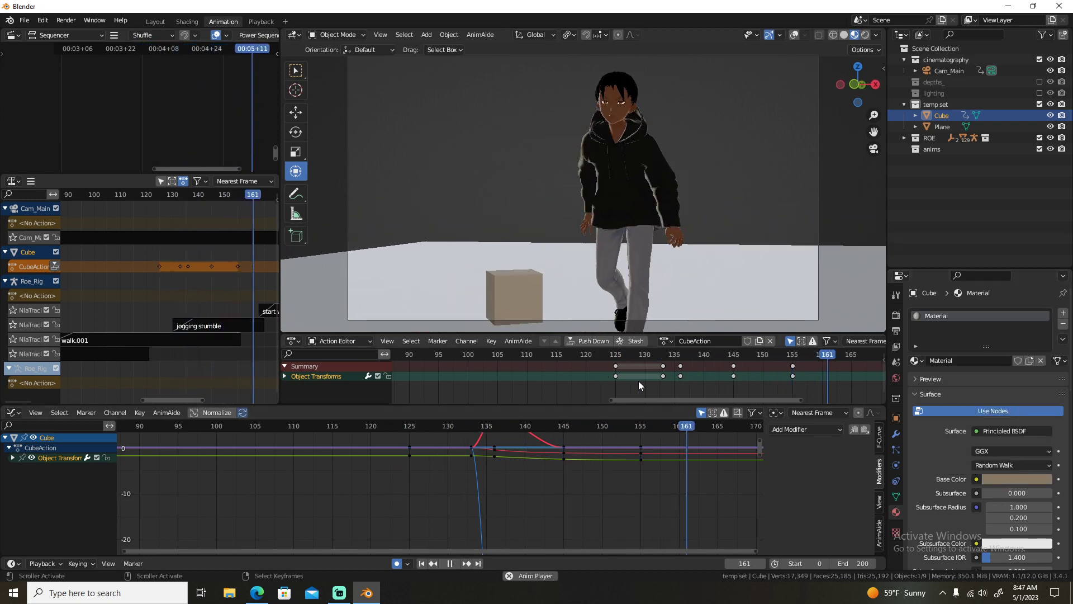
{"action": "key", "text": "space"}
Give the floor plane a new material with a dark grey base color.
{"action": "left_click", "coordinate": [689, 267]}
{"action": "left_click", "coordinate": [975, 361]}
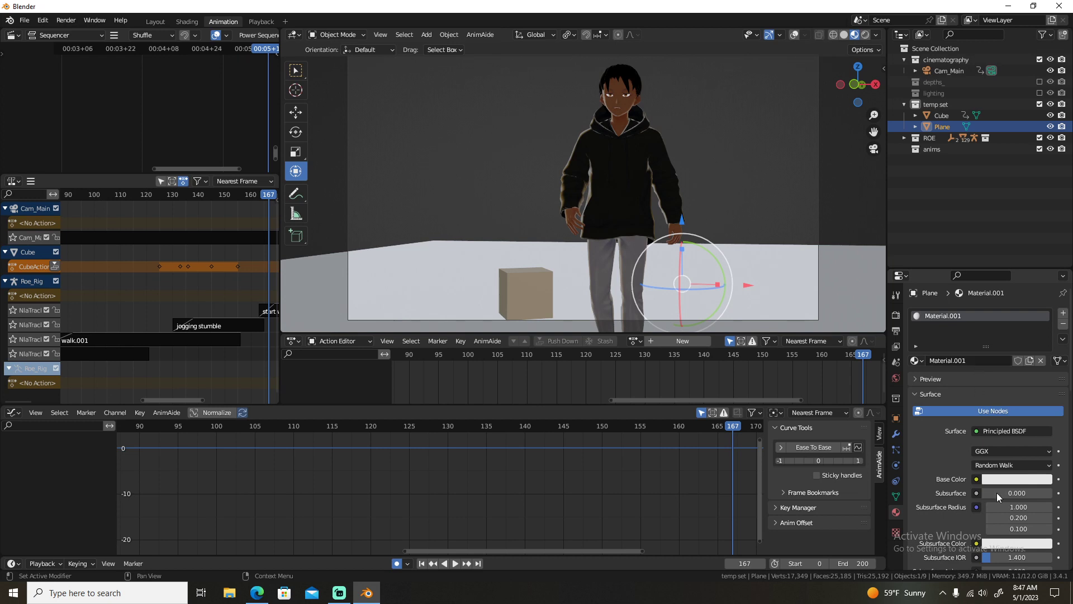
{"action": "left_click", "coordinate": [1009, 479]}
{"action": "left_click_drag", "start_coordinate": [1018, 451], "coordinate": [1010, 451]}
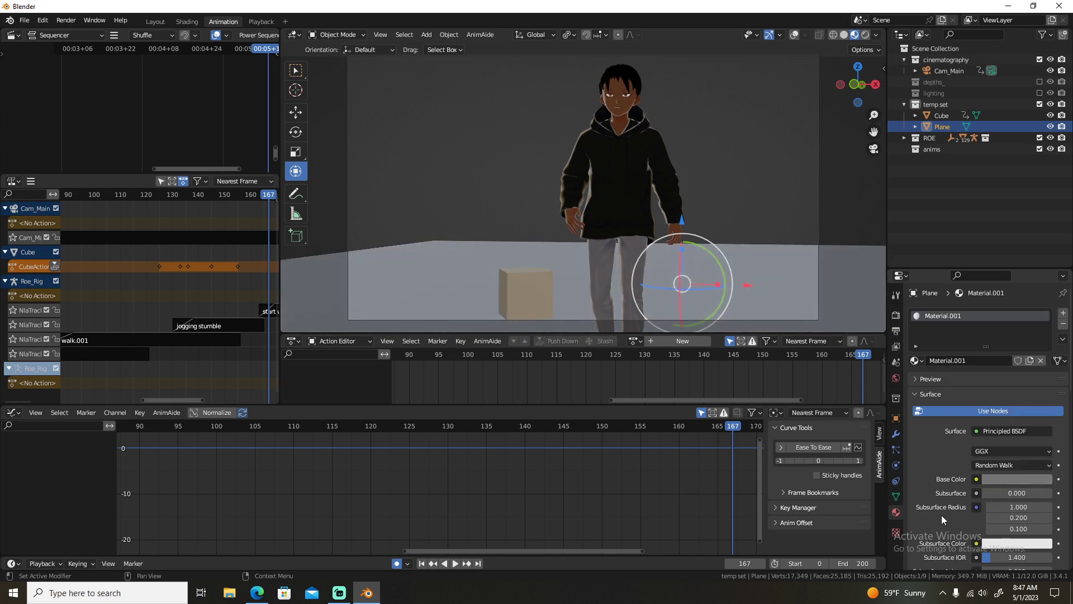
Set the plane material's specular to 0, roughness to 1, and metallic to about 0.56.
{"action": "scroll", "coordinate": [943, 505], "scroll_direction": "down", "scroll_amount": 8}
{"action": "left_click_drag", "start_coordinate": [1017, 398], "coordinate": [950, 398]}
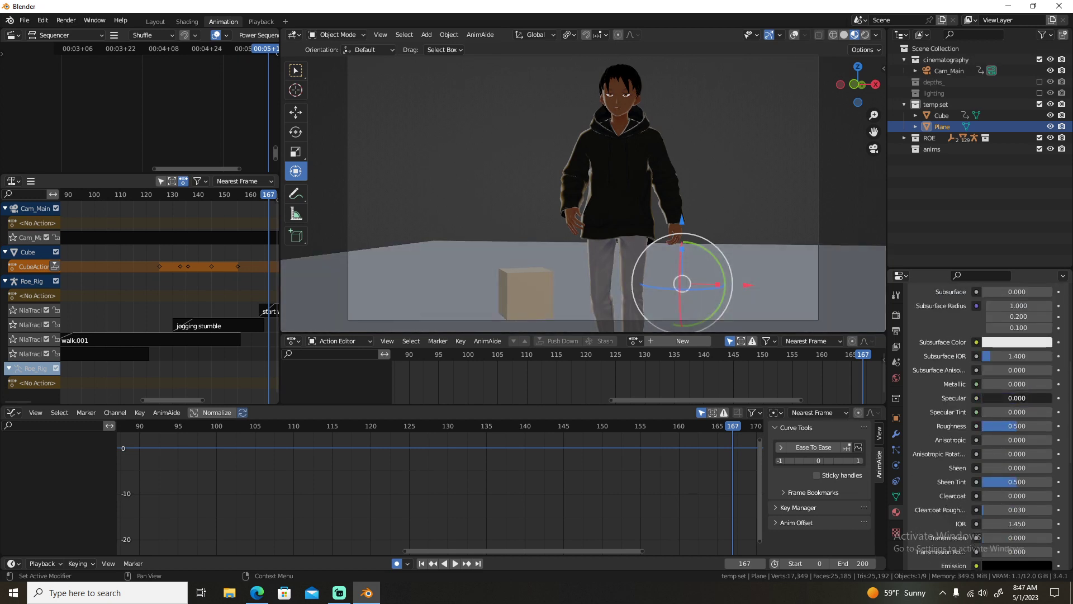
{"action": "left_click_drag", "start_coordinate": [1001, 426], "coordinate": [1061, 426]}
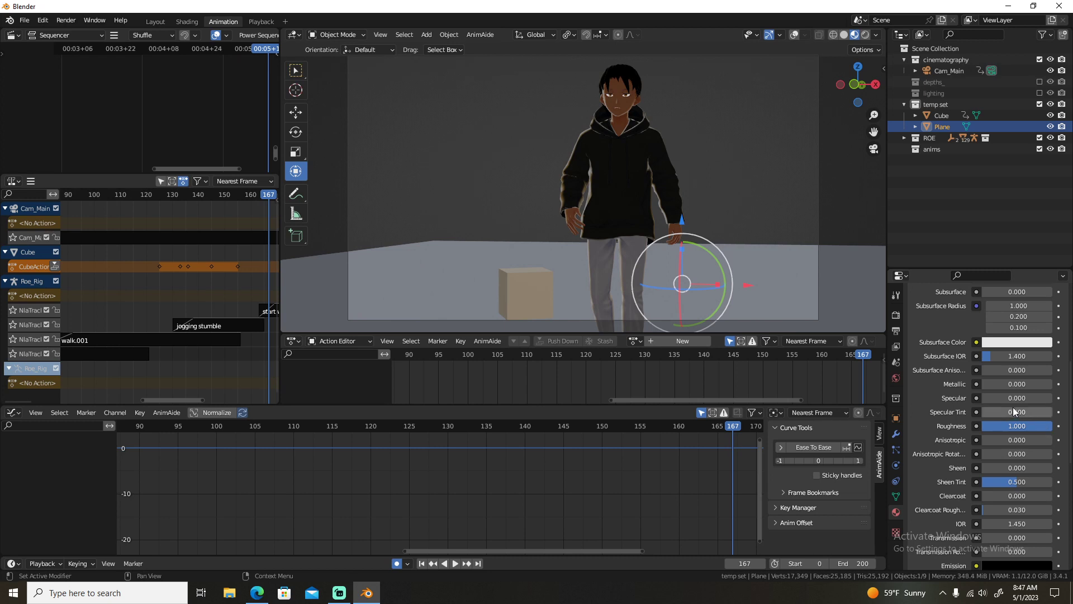
{"action": "left_click_drag", "start_coordinate": [992, 385], "coordinate": [1009, 384]}
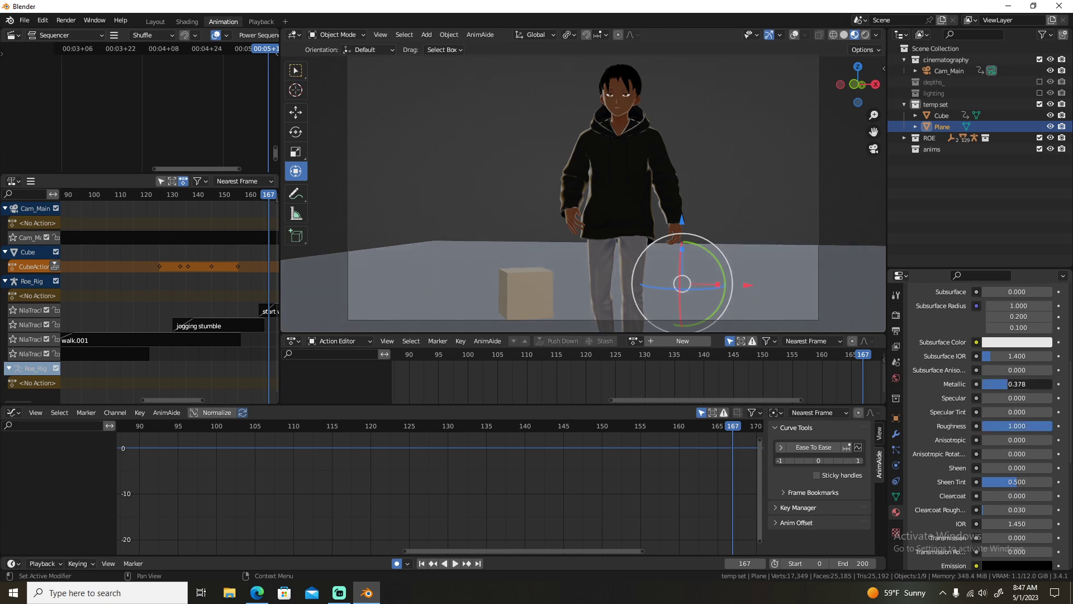
Tint the plane's base color dark green with hue about 0.41 and saturation 0.4, then darken its value slightly.
{"action": "scroll", "coordinate": [1017, 343], "scroll_direction": "up", "scroll_amount": 4}
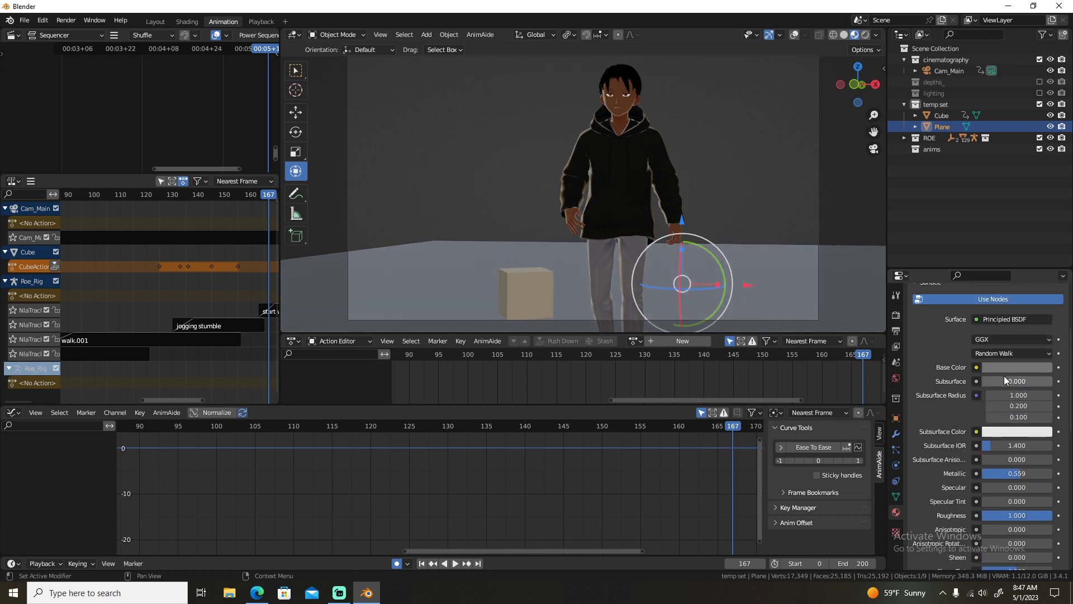
{"action": "left_click", "coordinate": [1005, 366]}
{"action": "left_click", "coordinate": [989, 240]}
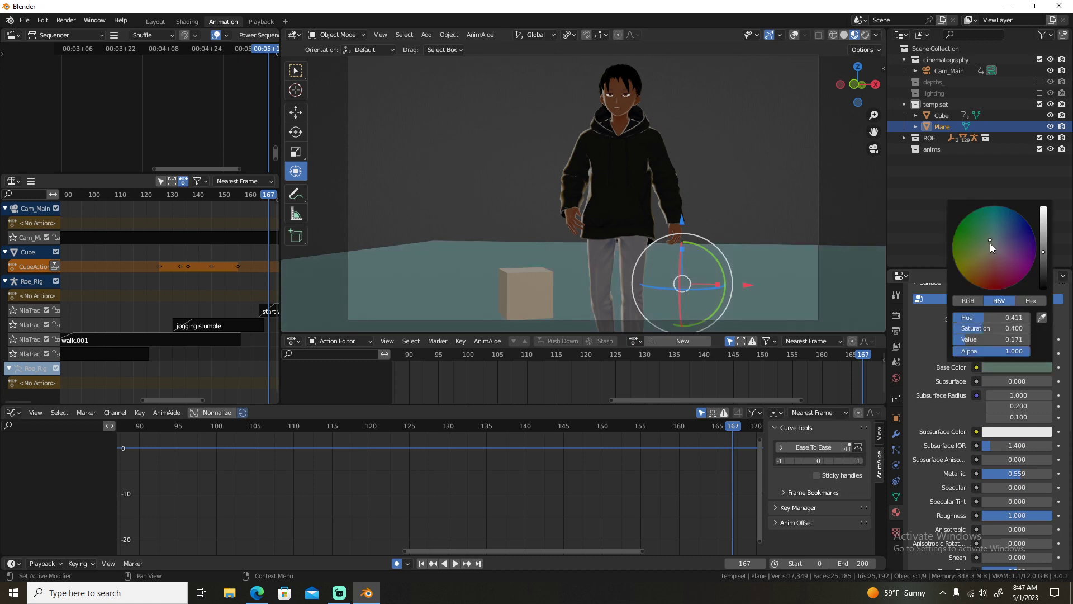
{"action": "left_click_drag", "start_coordinate": [988, 340], "coordinate": [978, 339]}
Brighten the world background to a light grey with value about 0.75, viewing the scene in rendered shading.
{"action": "left_click", "coordinate": [895, 377]}
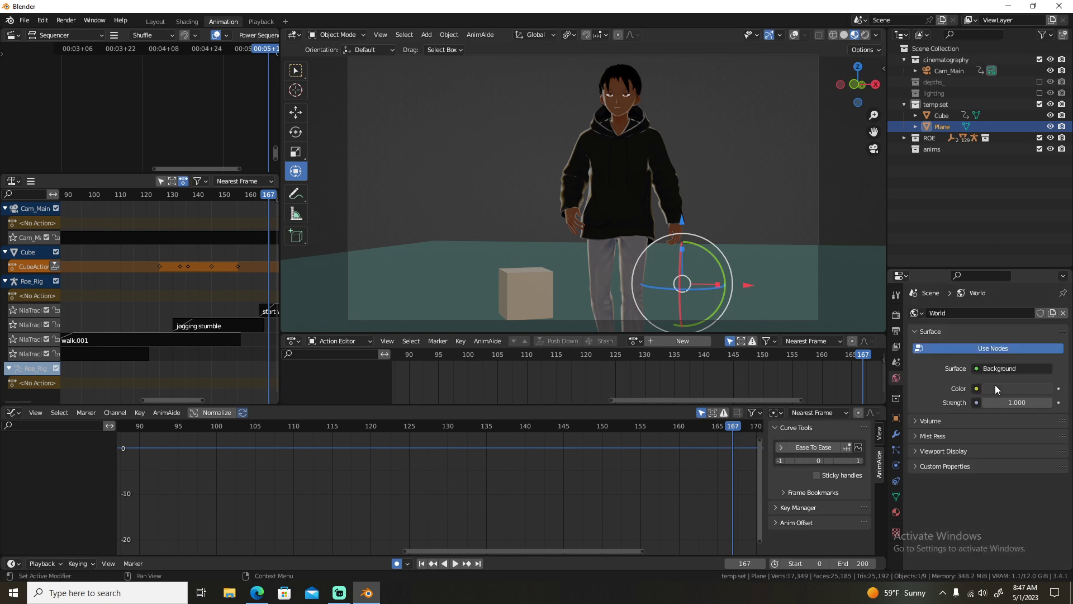
{"action": "left_click", "coordinate": [1000, 390]}
{"action": "left_click_drag", "start_coordinate": [984, 375], "coordinate": [1014, 375]}
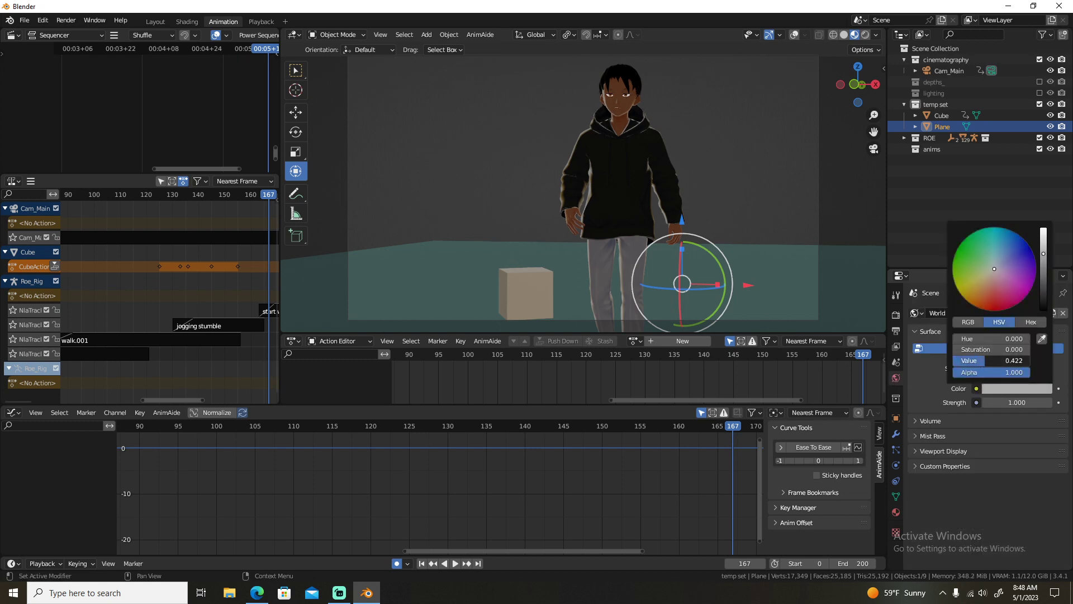
{"action": "key", "text": "z"}
{"action": "key", "text": "8"}
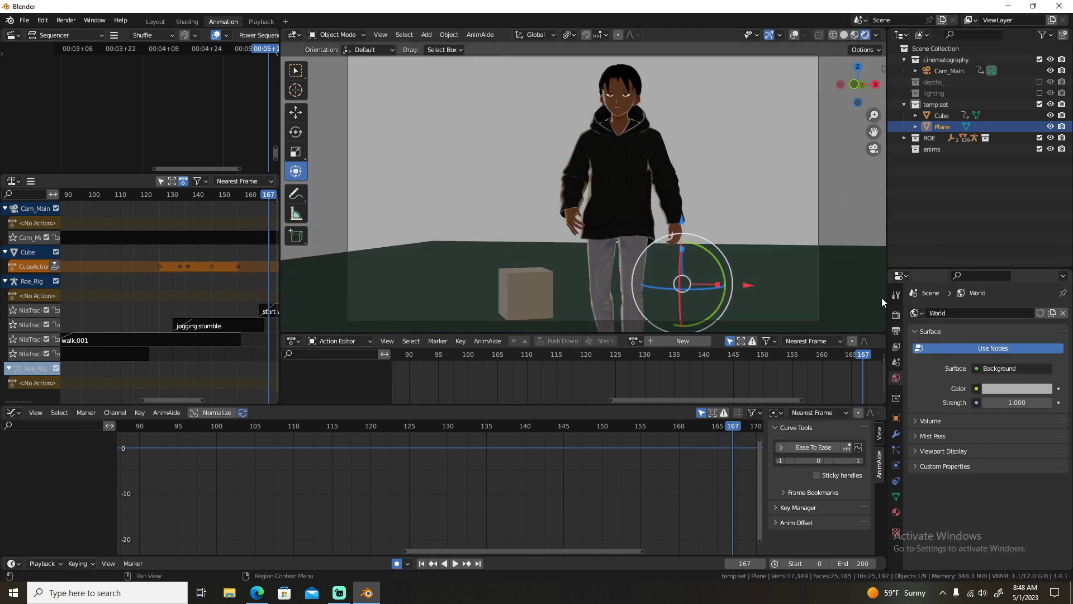
{"action": "left_click", "coordinate": [1010, 389]}
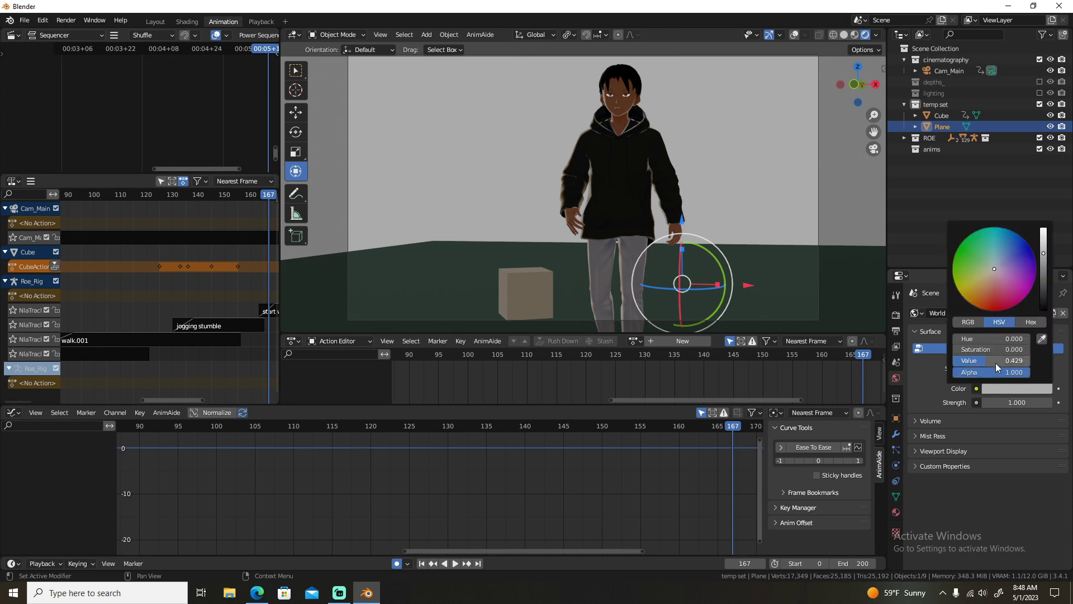
{"action": "left_click_drag", "start_coordinate": [995, 360], "coordinate": [1011, 360]}
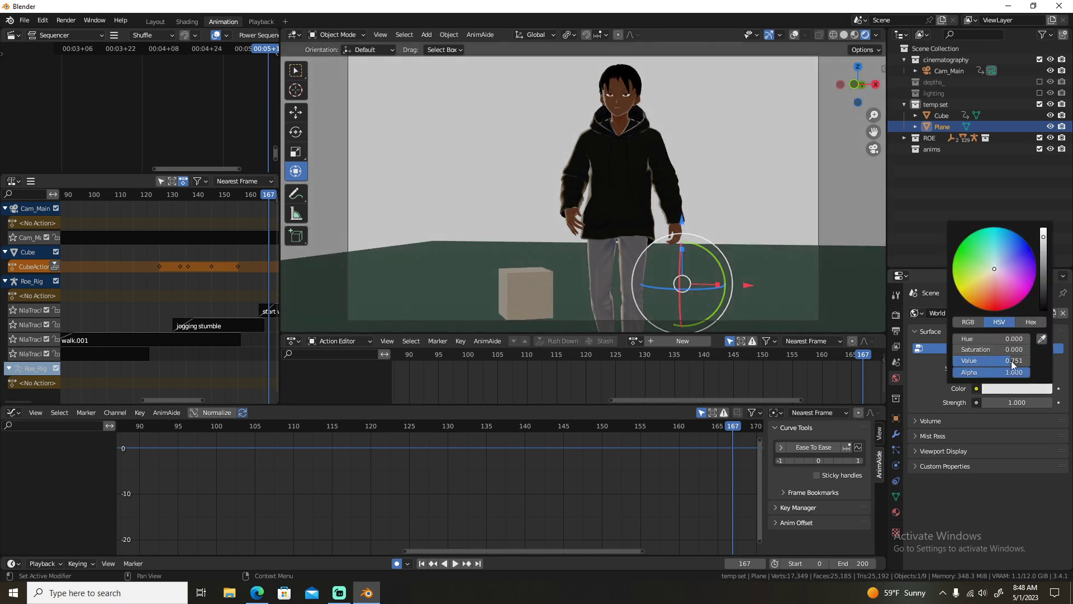
Fit the full timeline, deselect everything, play the shot from frame 0, and return to the start.
{"action": "key", "text": "Home"}
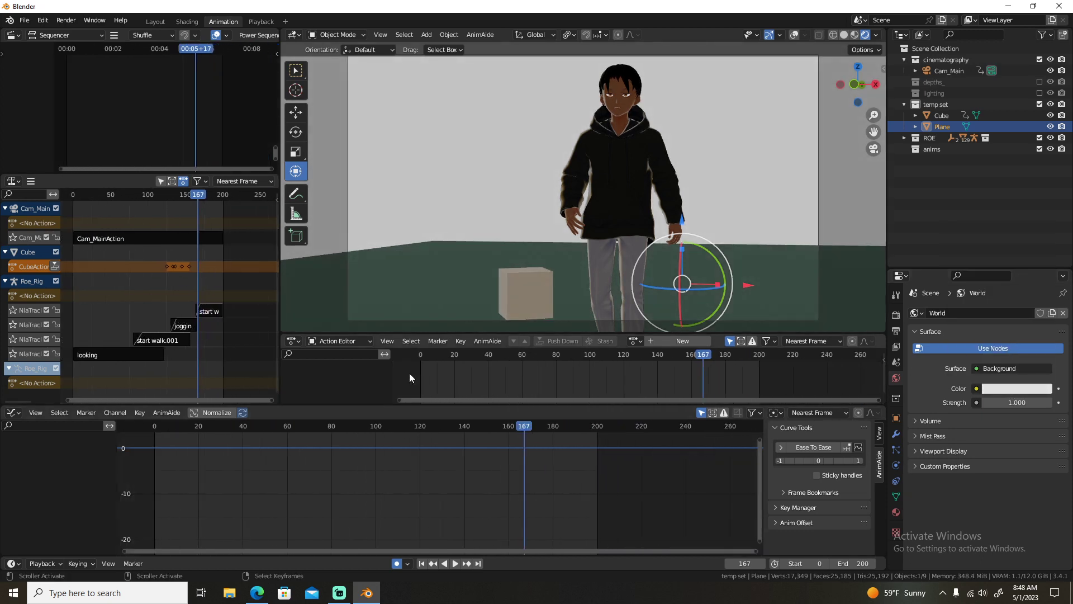
{"action": "key", "text": "shift+Left"}
{"action": "key", "text": "alt+a"}
{"action": "key", "text": "space"}
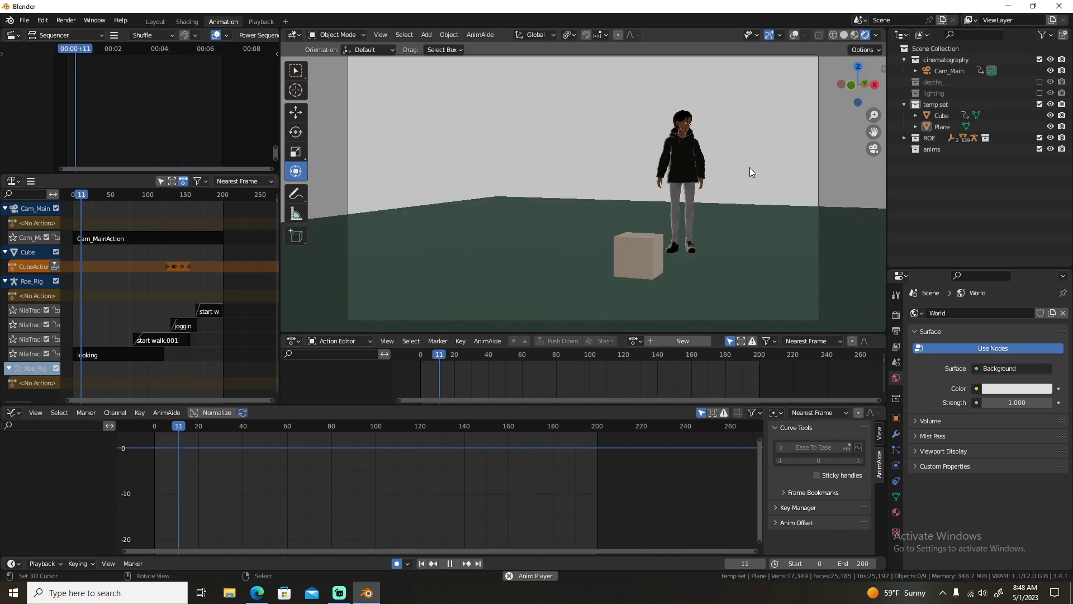
{"action": "key", "text": "space"}
{"action": "key", "text": "shift+Left"}
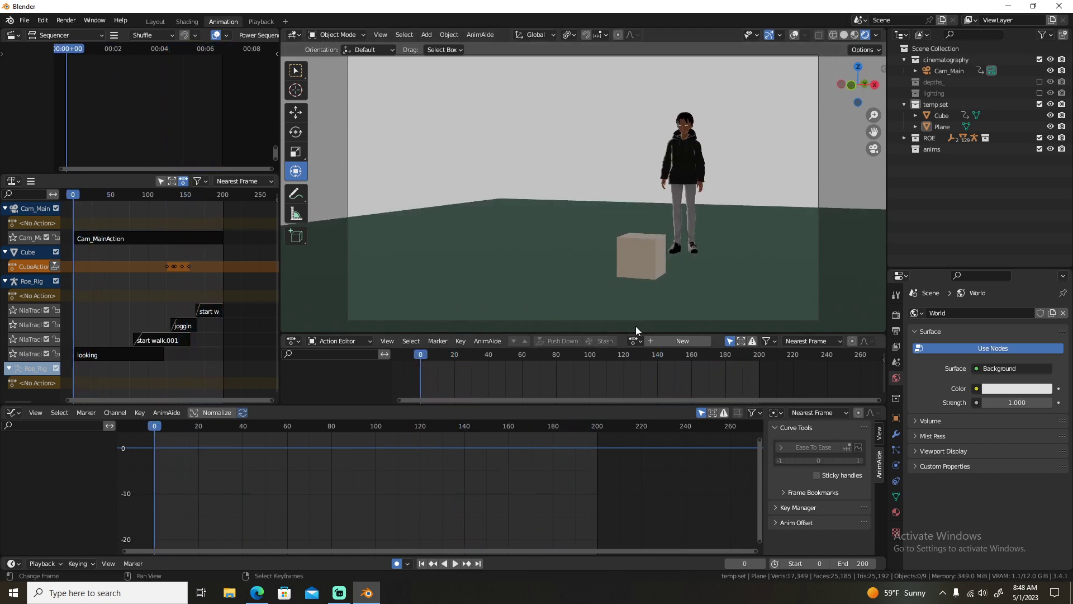
Enable depth of field on Cam_Main and set its focus object to the character's face mesh, Face.baked.
{"action": "left_click", "coordinate": [948, 71]}
{"action": "left_click", "coordinate": [896, 467]}
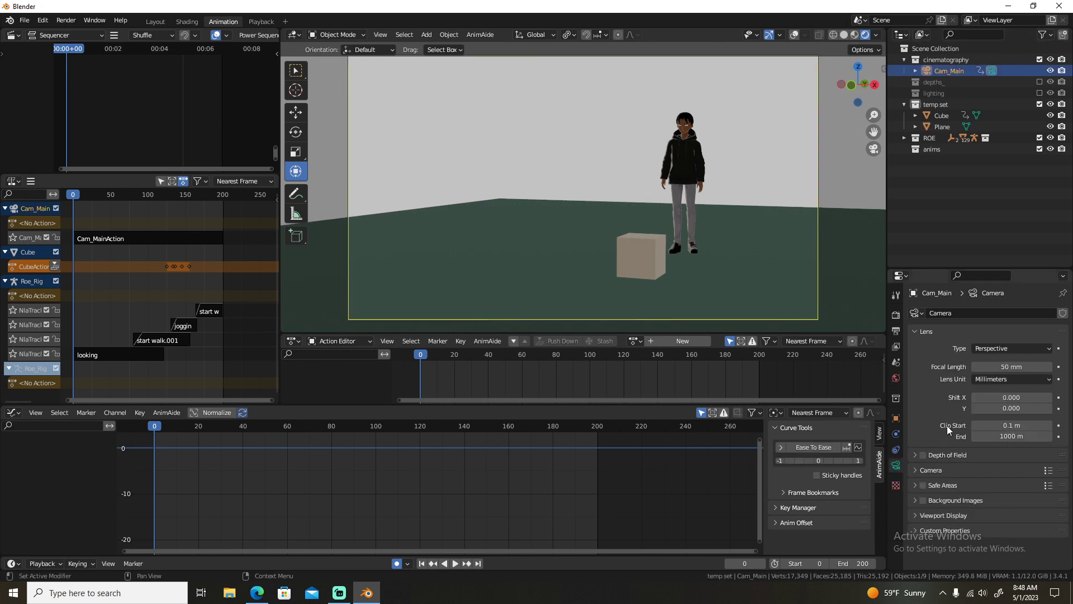
{"action": "left_click", "coordinate": [944, 457]}
{"action": "left_click", "coordinate": [923, 455]}
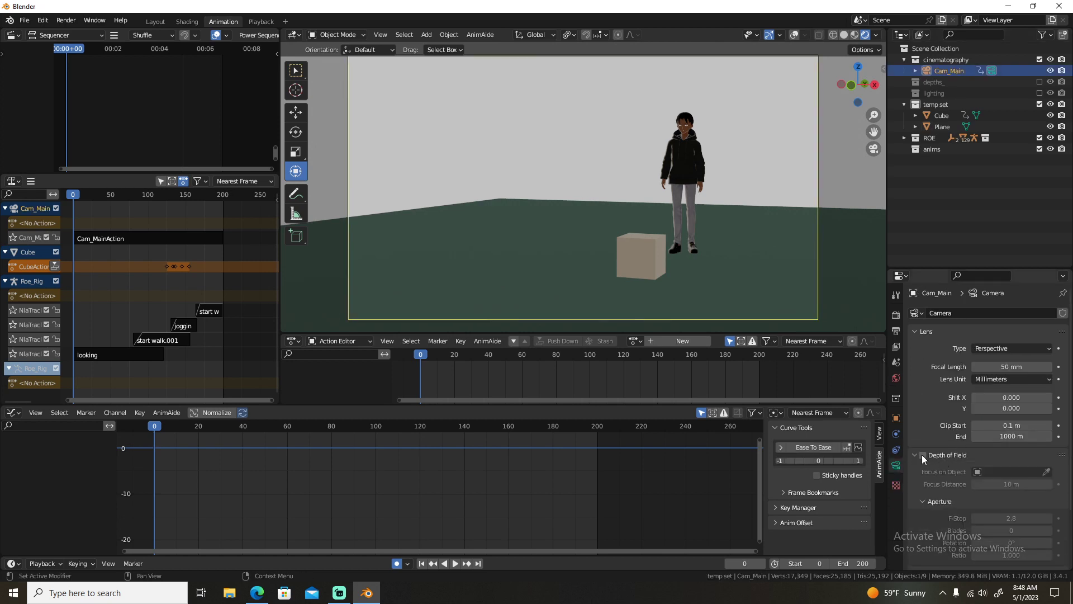
{"action": "left_click", "coordinate": [1046, 472]}
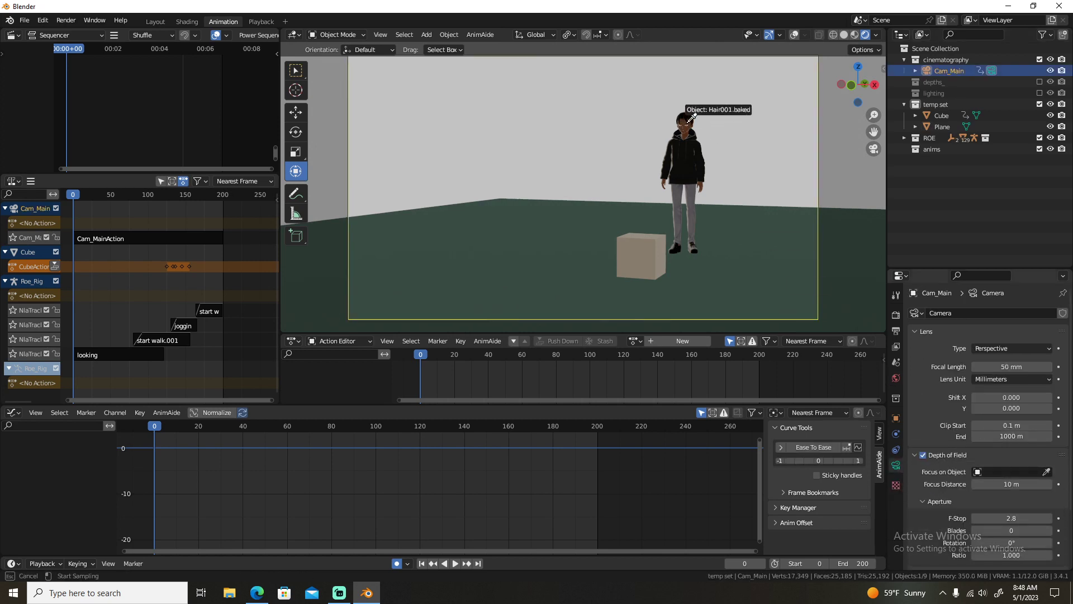
{"action": "left_click", "coordinate": [689, 121]}
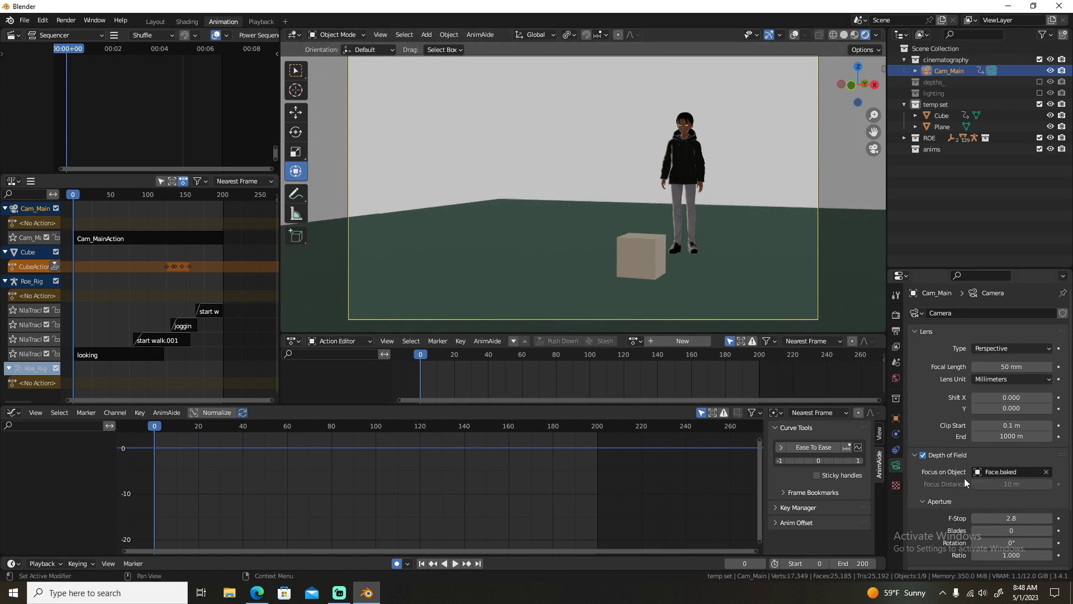
Play the whole shot to check the depth of field, and return to frame 0.
{"action": "key", "text": "space"}
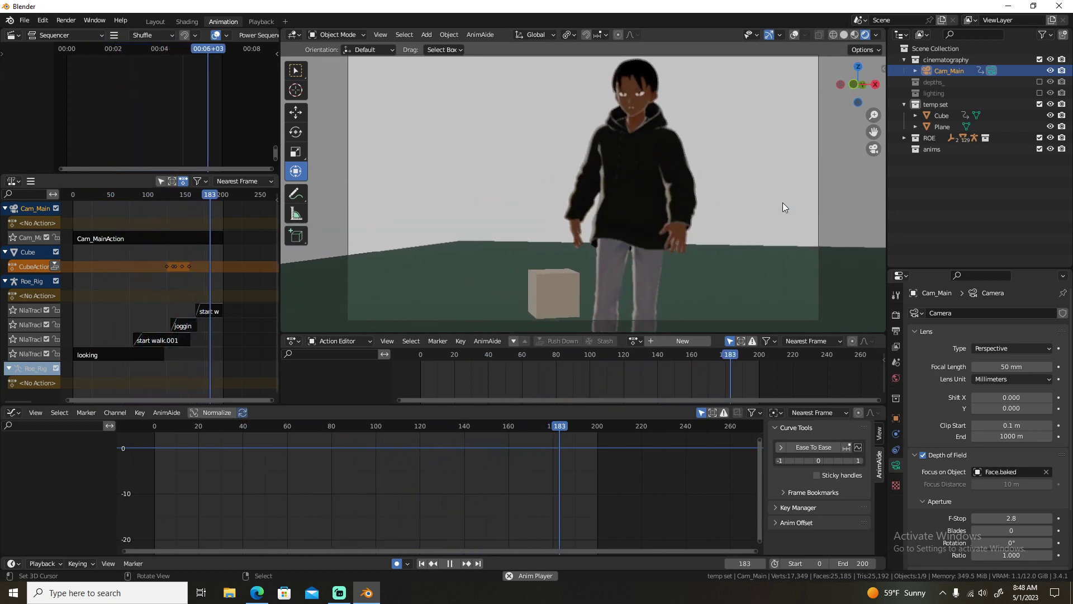
{"action": "key", "text": "space"}
{"action": "key", "text": "shift+Left"}
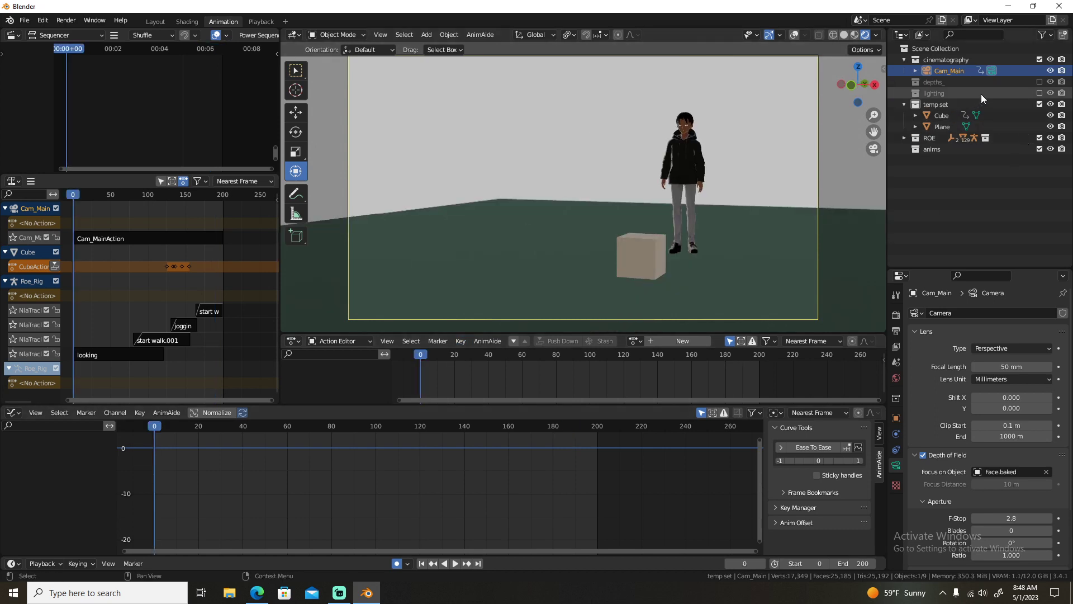
Enable the depths_ collection, make it the active collection, and turn the viewport overlays back on.
{"action": "left_click", "coordinate": [1039, 83]}
{"action": "left_click", "coordinate": [933, 84]}
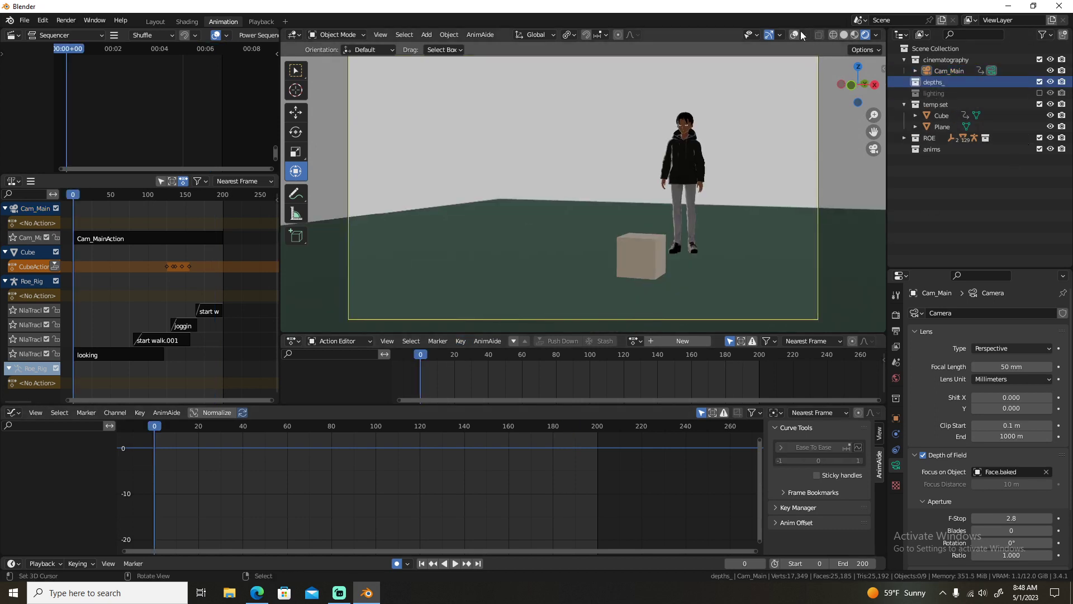
{"action": "left_click", "coordinate": [794, 34]}
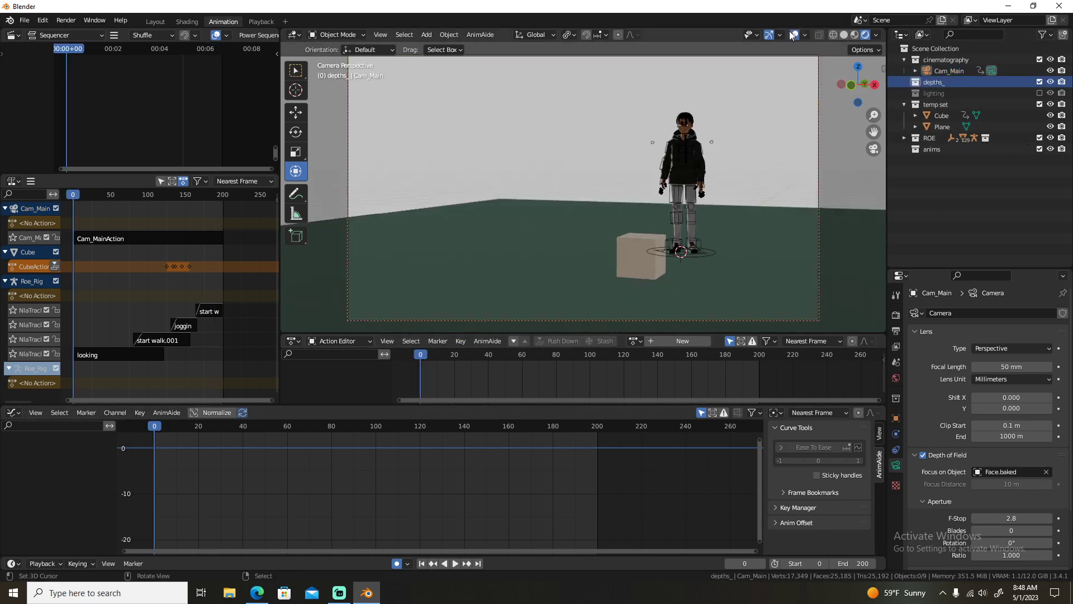
Select the bones around the character's eyes in Roe_Rig's Pose Mode and snap the 3D cursor to them.
{"action": "left_click", "coordinate": [686, 127]}
{"action": "key", "text": "ctrl+Tab"}
{"action": "key", "text": "KP_0"}
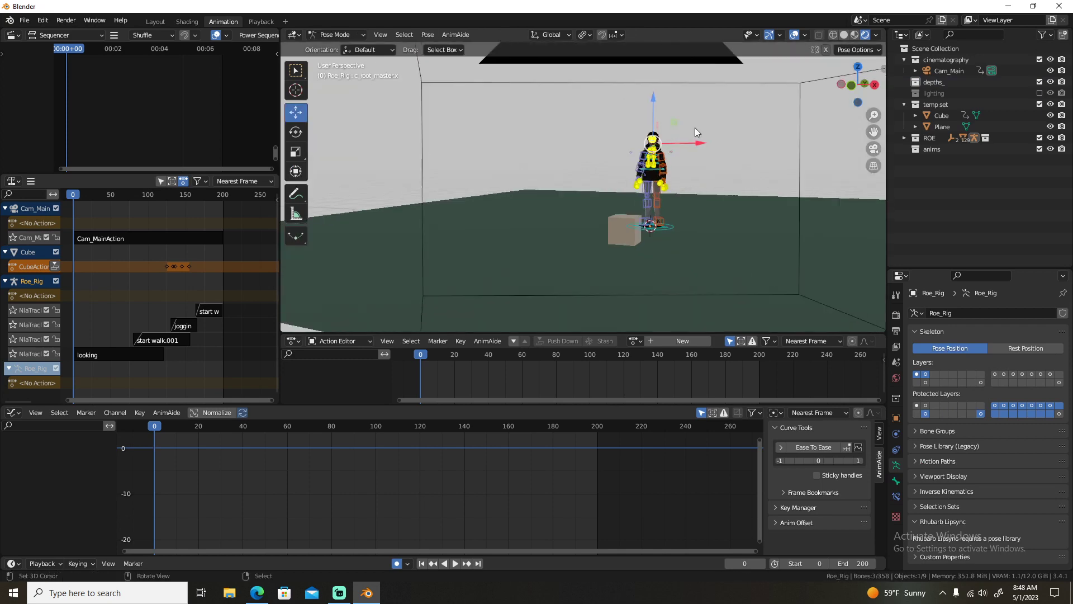
{"action": "scroll", "coordinate": [695, 128], "scroll_direction": "up", "scroll_amount": 8}
{"action": "middle_click_drag", "start_coordinate": [696, 129], "coordinate": [557, 192]}
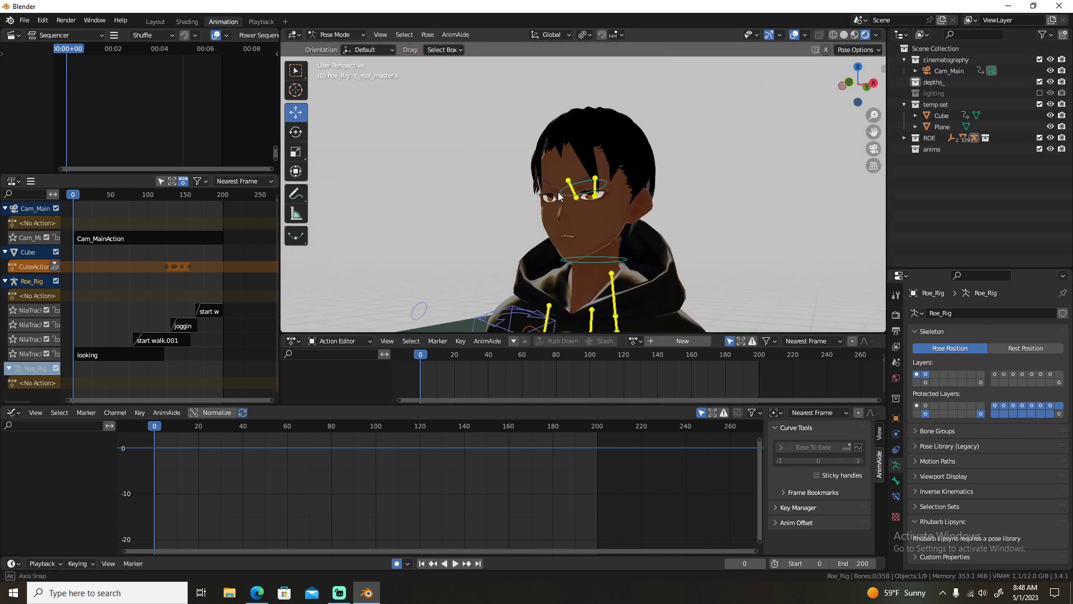
{"action": "left_click_drag", "start_coordinate": [551, 159], "coordinate": [650, 204]}
{"action": "key", "text": "shift+s"}
{"action": "key", "text": "2"}
{"action": "key", "text": "alt+a"}
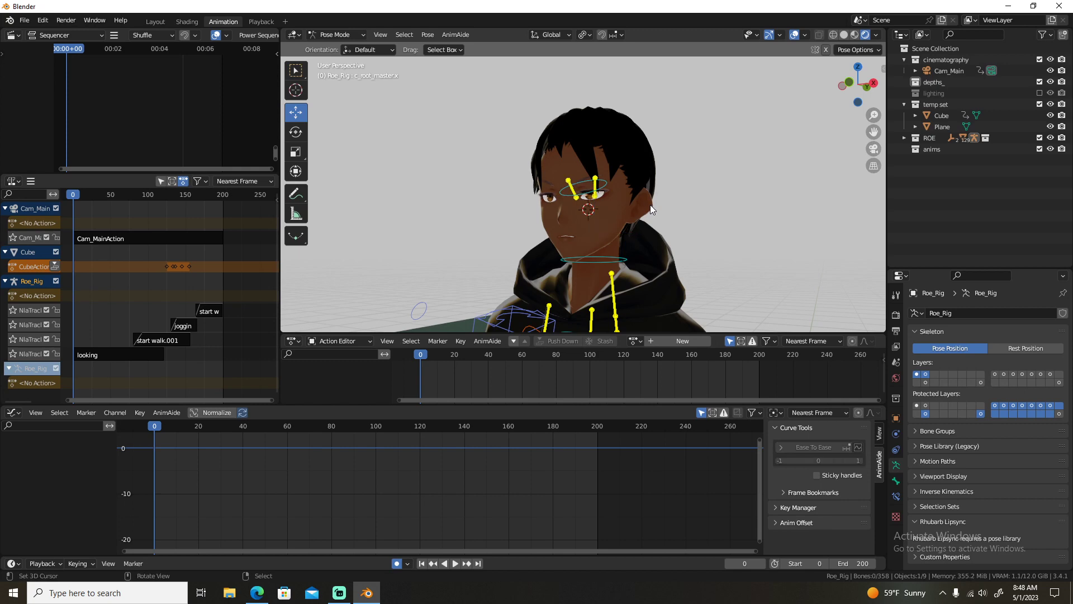
Return to Object Mode and add a plain-axes empty at the 3D cursor in the depths_ collection.
{"action": "key", "text": "ctrl+Tab"}
{"action": "left_click", "coordinate": [933, 83]}
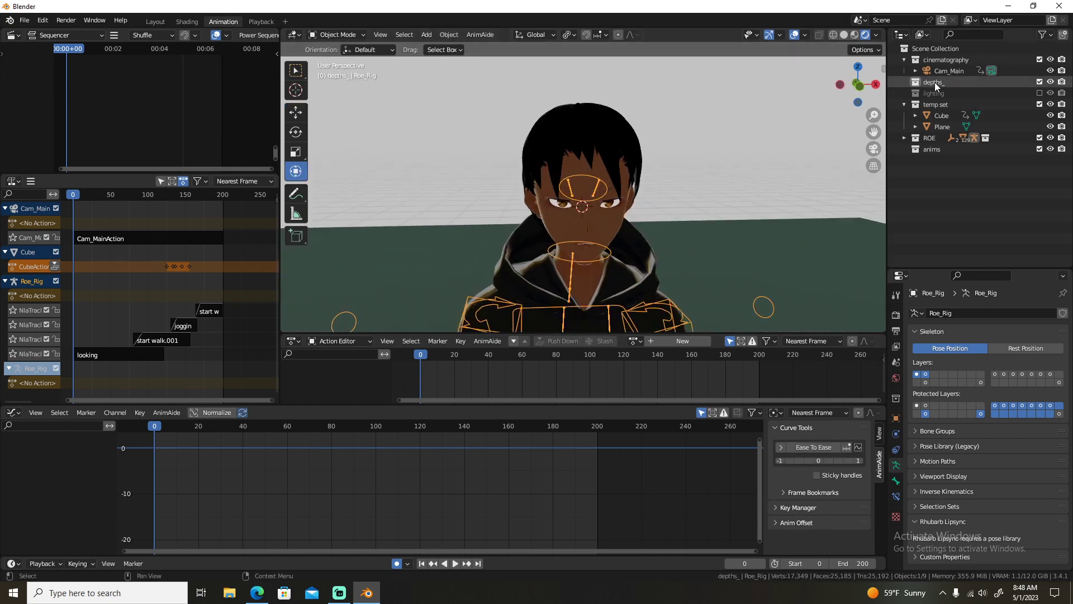
{"action": "key", "text": "shift+a"}
{"action": "mouse_move", "coordinate": [638, 239]}
{"action": "left_click", "coordinate": [737, 241]}
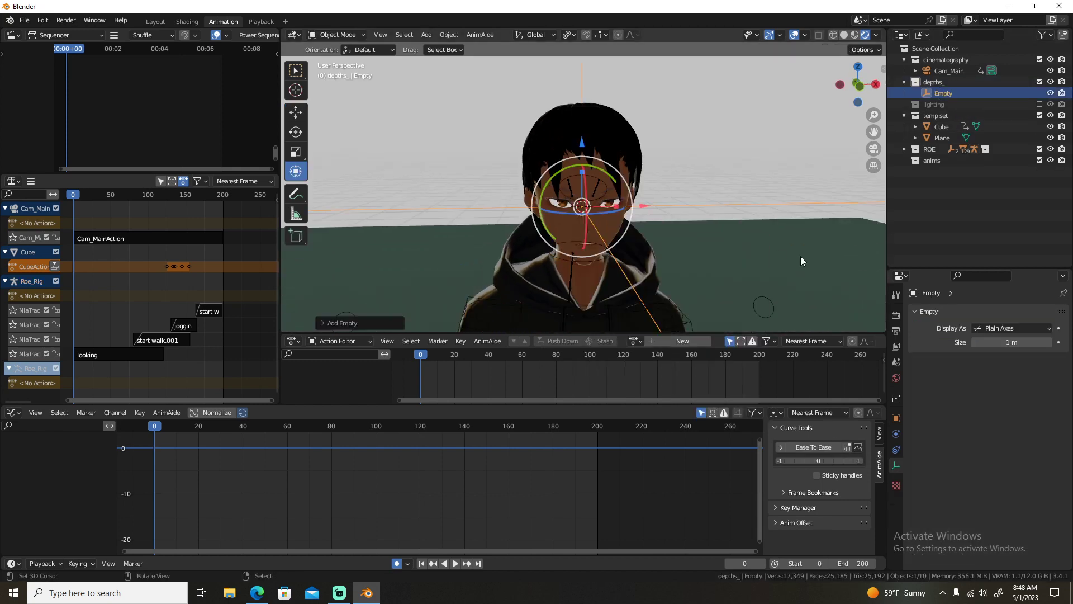
Shrink the new empty to a uniform scale of 0.1.
{"action": "key", "text": "s"}
{"action": "key", "text": "Return"}
{"action": "left_click", "coordinate": [896, 418]}
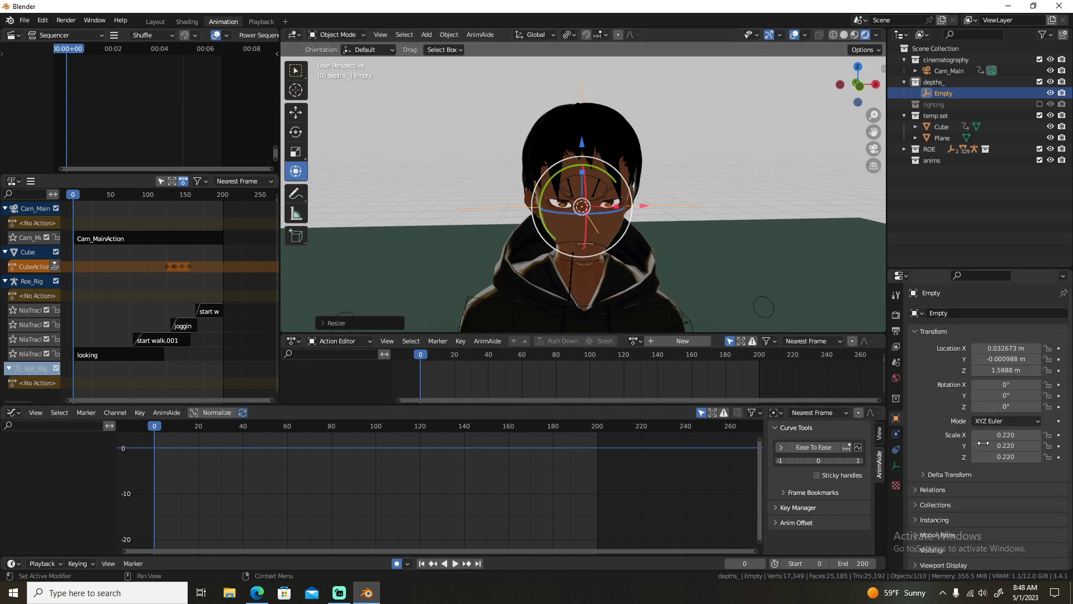
{"action": "double_click", "coordinate": [1009, 435]}
{"action": "type", "text": "0.1"}
{"action": "key", "text": "Return"}
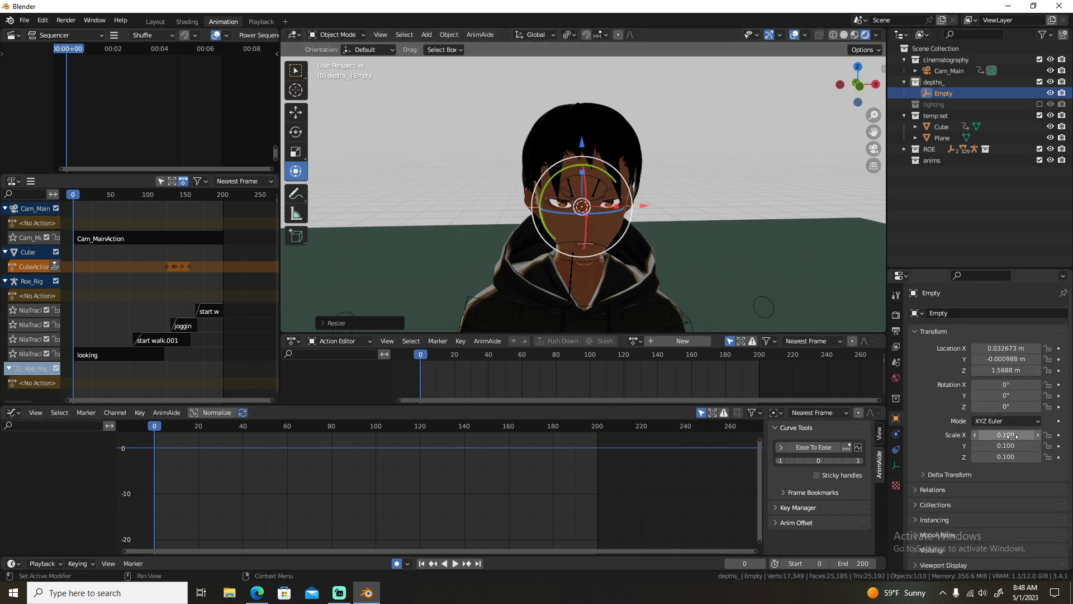
Move the empty forward along Y to about -0.07 m, in front of the face, and apply its scale.
{"action": "middle_click_drag", "start_coordinate": [586, 162], "coordinate": [636, 209]}
{"action": "left_click_drag", "start_coordinate": [628, 208], "coordinate": [608, 208]}
{"action": "middle_click_drag", "start_coordinate": [608, 207], "coordinate": [682, 193]}
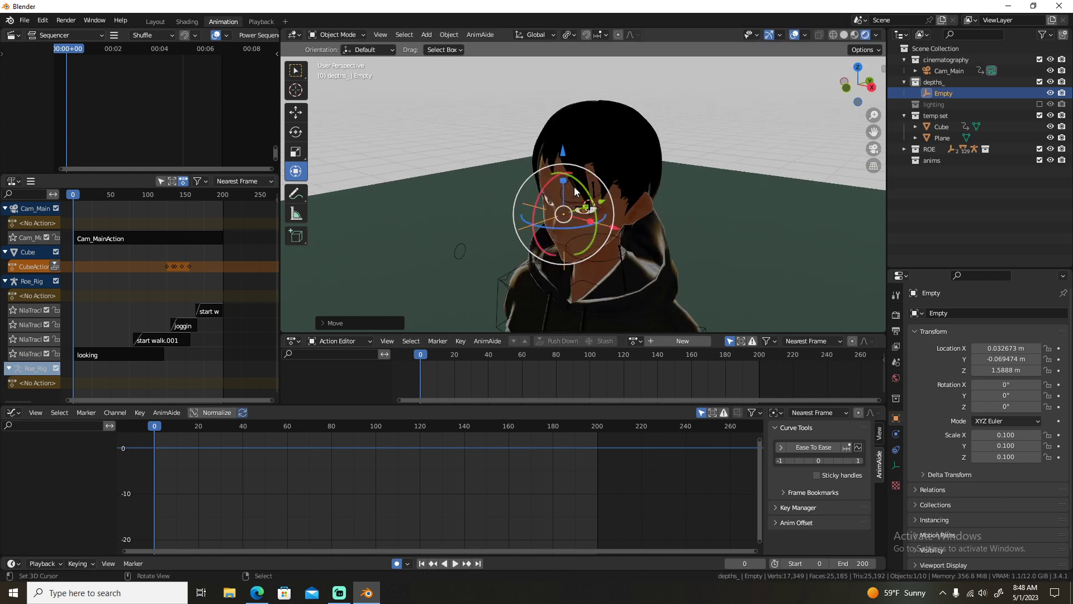
{"action": "key", "text": "ctrl+a"}
{"action": "left_click", "coordinate": [695, 186]}
Rename the empty as depth_roe.
{"action": "key", "text": "F2"}
{"action": "type", "text": "de"}
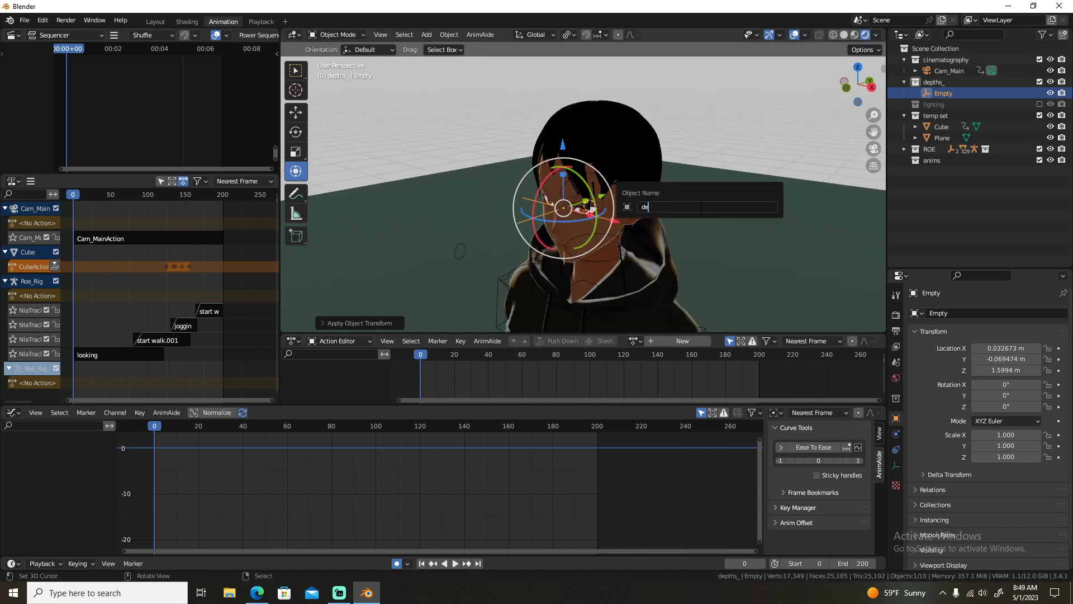
{"action": "type", "text": "pth_roe"}
{"action": "key", "text": "Return"}
Add a Child Of constraint to depth_roe and turn off its Scale X, Y and Z influence.
{"action": "left_click", "coordinate": [895, 449]}
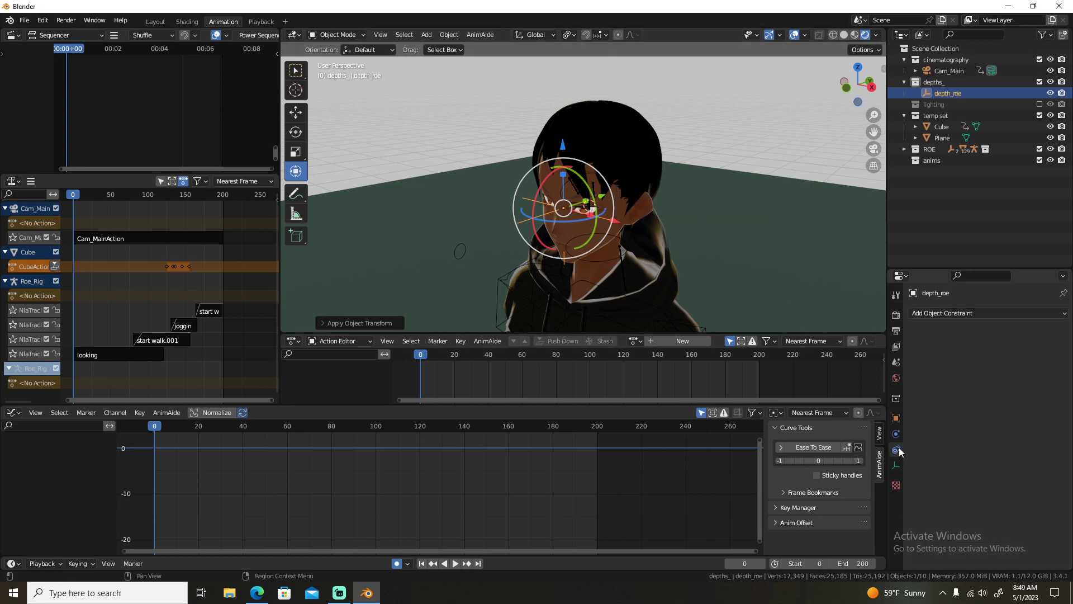
{"action": "left_click", "coordinate": [989, 313]}
{"action": "left_click", "coordinate": [1041, 368]}
{"action": "left_click_drag", "start_coordinate": [999, 391], "coordinate": [1038, 392]}
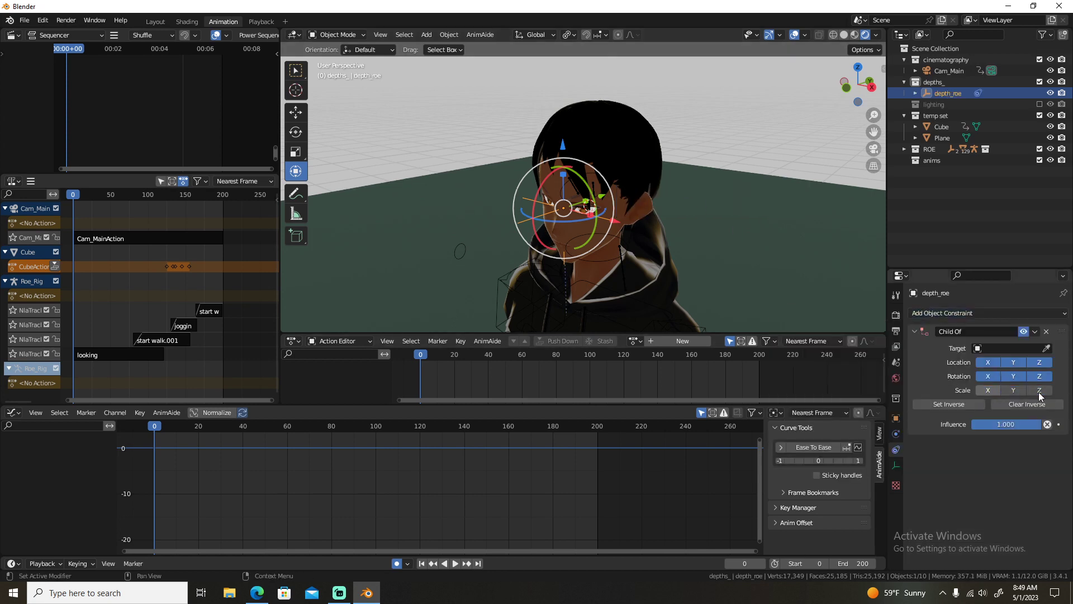
Target the Child Of constraint to Roe_Rig's bone c_head.x, set its inverse, and deselect the empty.
{"action": "left_click", "coordinate": [1046, 348]}
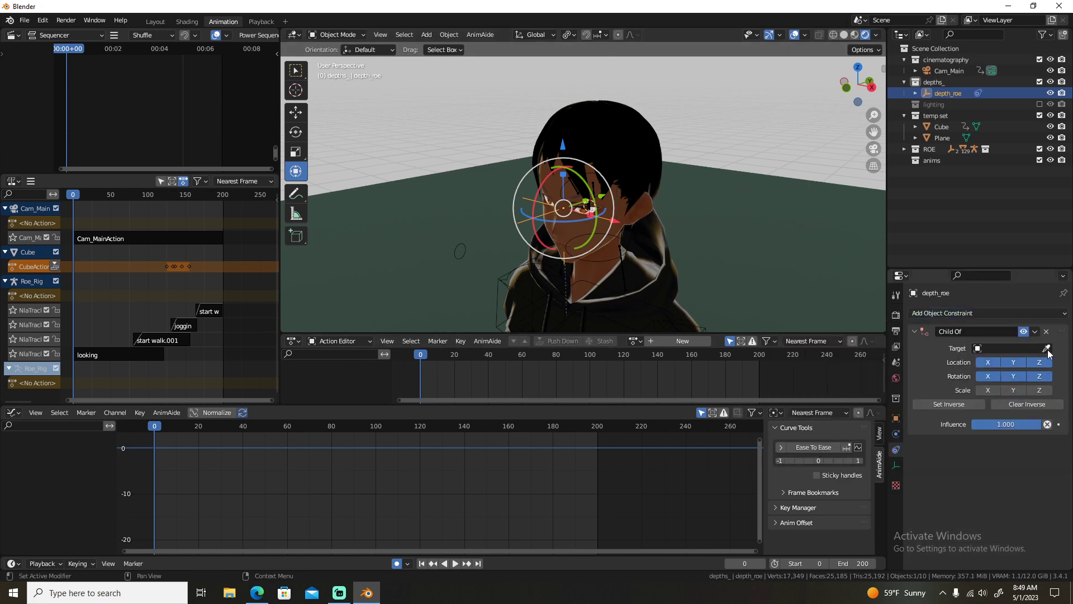
{"action": "left_click", "coordinate": [705, 322]}
{"action": "left_click", "coordinate": [992, 362]}
{"action": "type", "text": "head"}
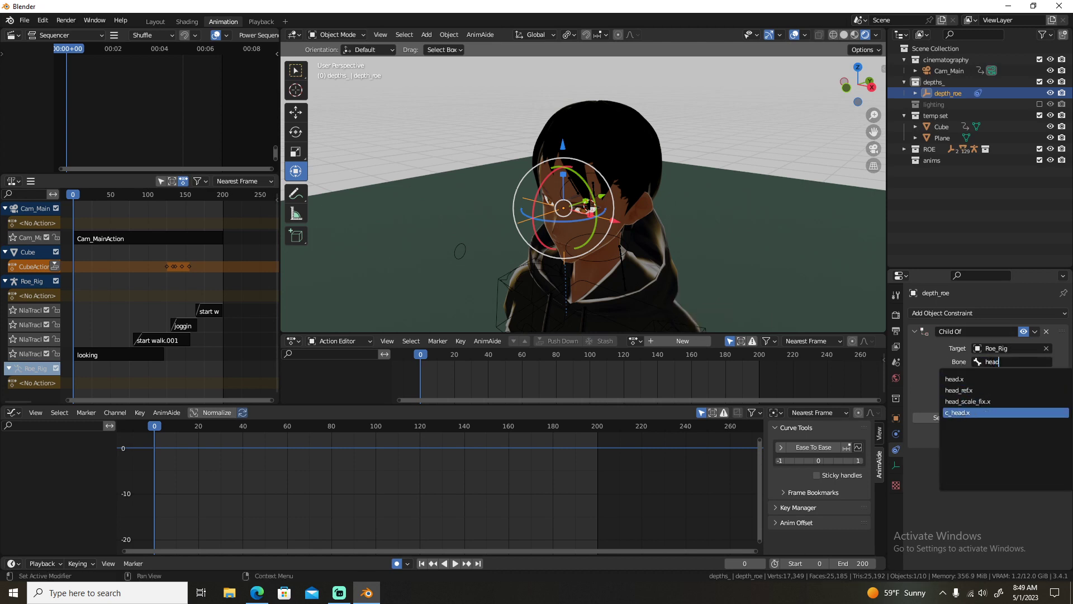
{"action": "key", "text": "Return"}
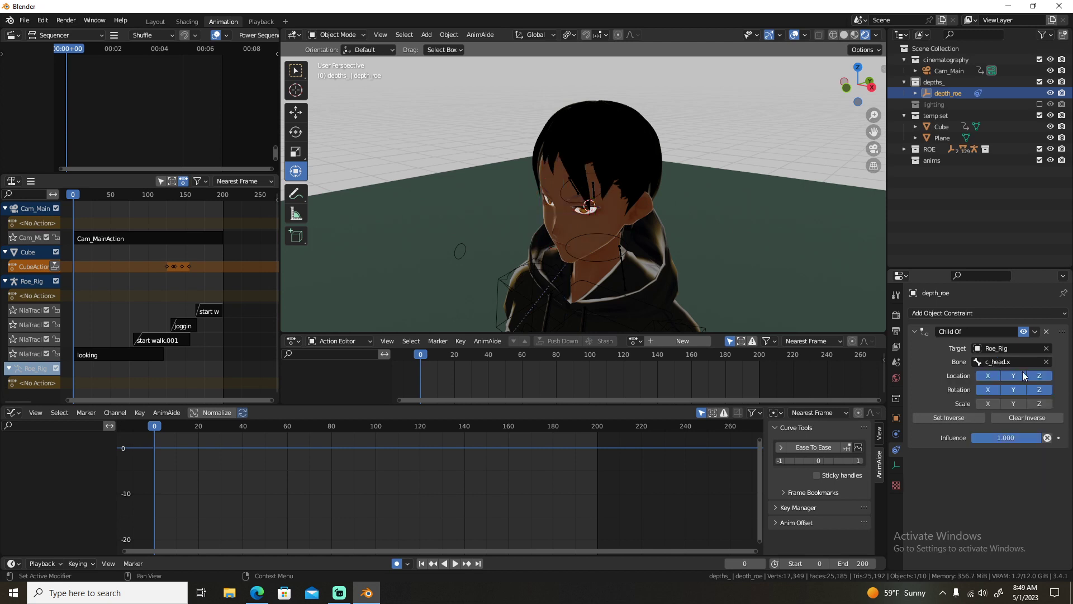
{"action": "left_click", "coordinate": [961, 418]}
{"action": "left_click", "coordinate": [748, 226]}
{"action": "key", "text": "ctrl+Tab"}
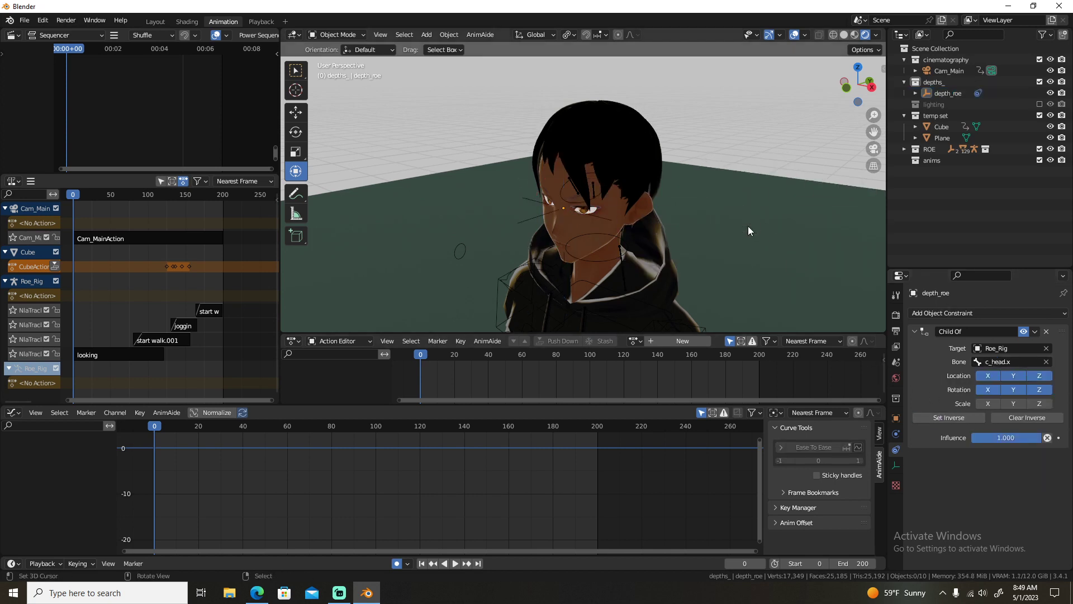
{"action": "scroll", "coordinate": [748, 226], "scroll_direction": "down", "scroll_amount": 4}
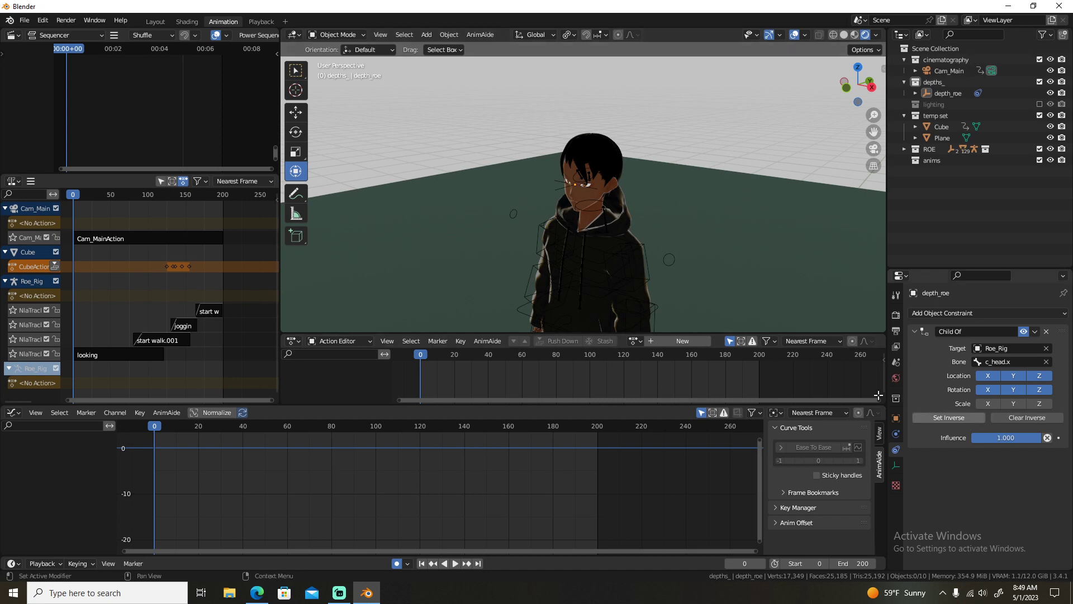
Return to the camera view and replace Cam_Main's depth of field focus object with depth_roe.
{"action": "key", "text": "KP_0"}
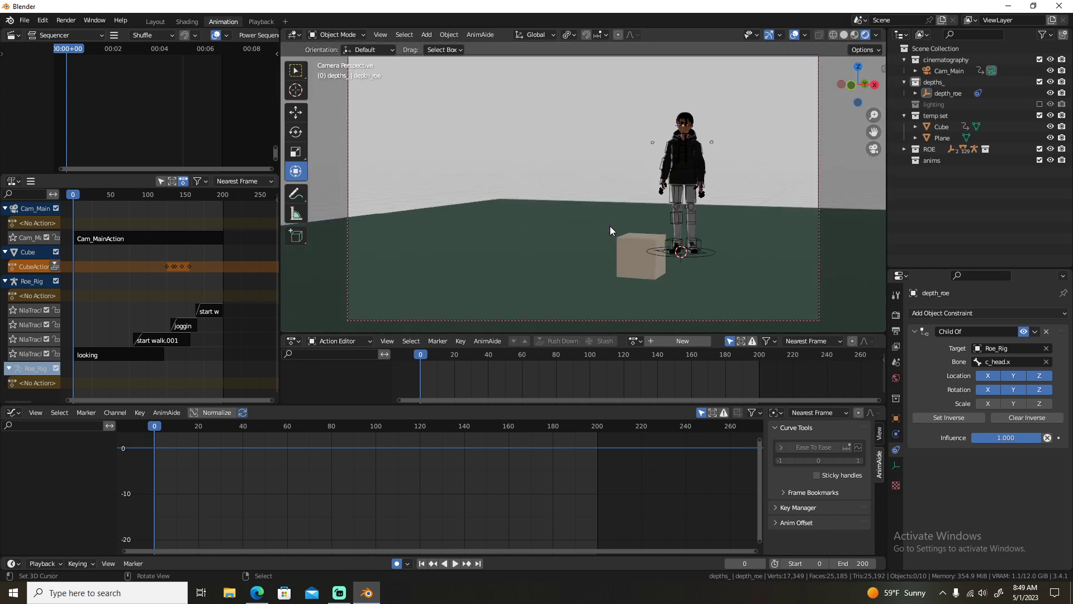
{"action": "left_click", "coordinate": [944, 71]}
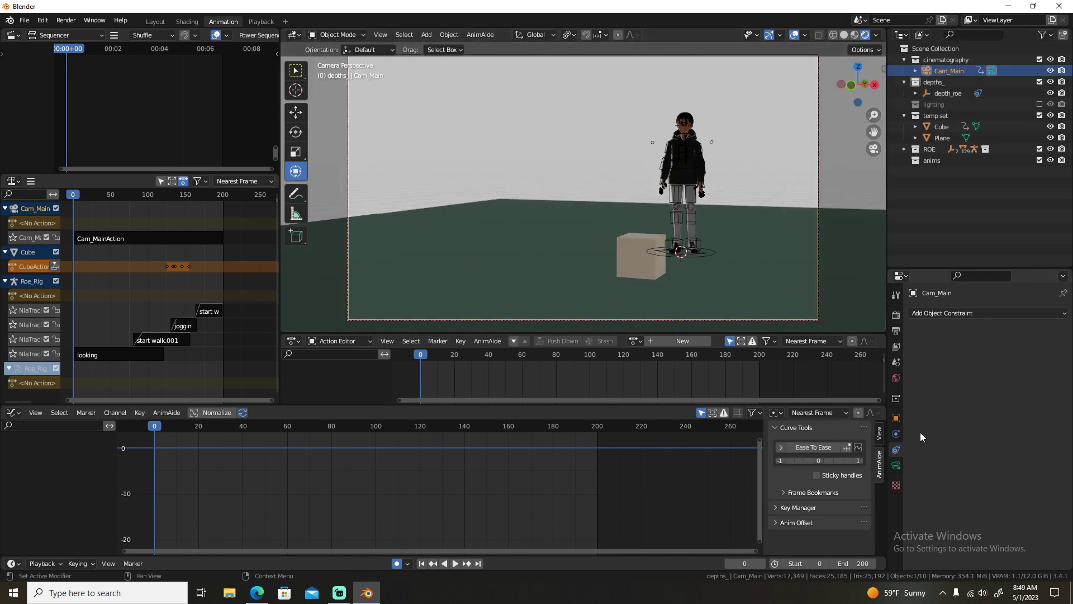
{"action": "left_click", "coordinate": [896, 467]}
{"action": "left_click", "coordinate": [1046, 472]}
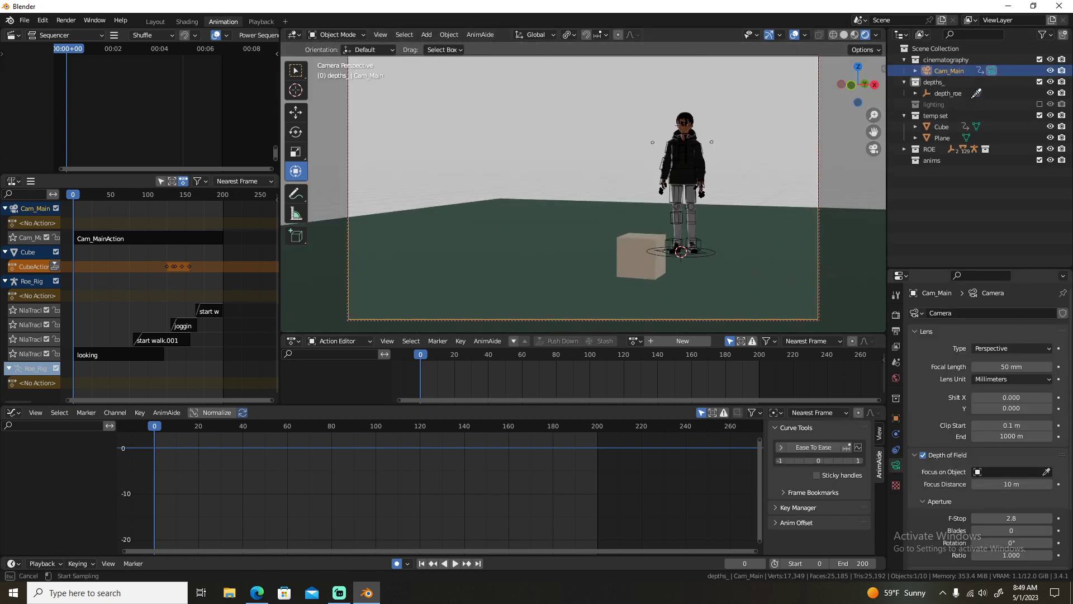
{"action": "left_click", "coordinate": [973, 97]}
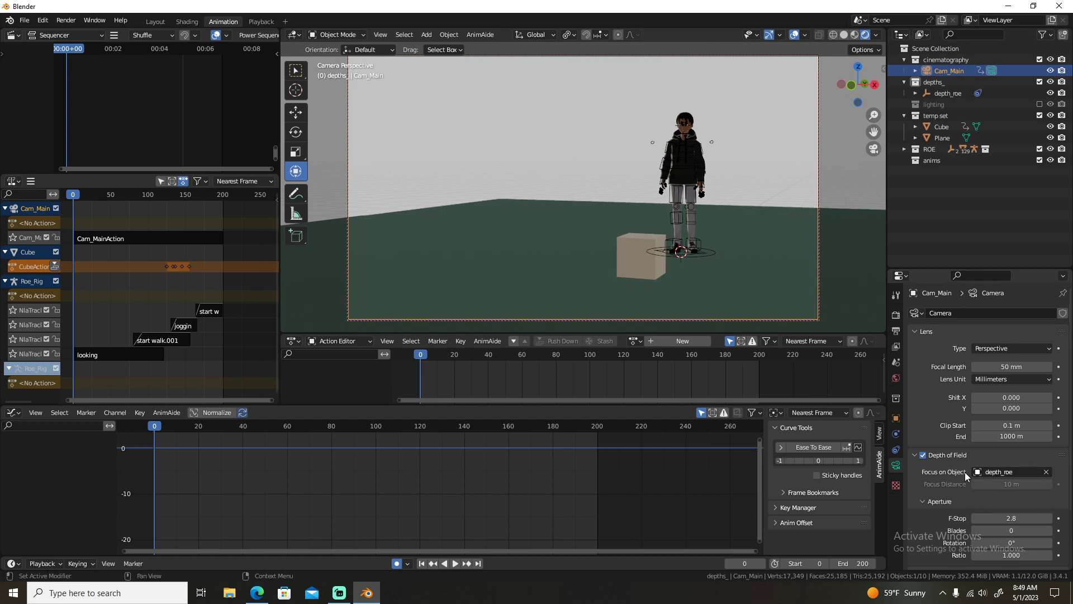
{"action": "left_click", "coordinate": [950, 453]}
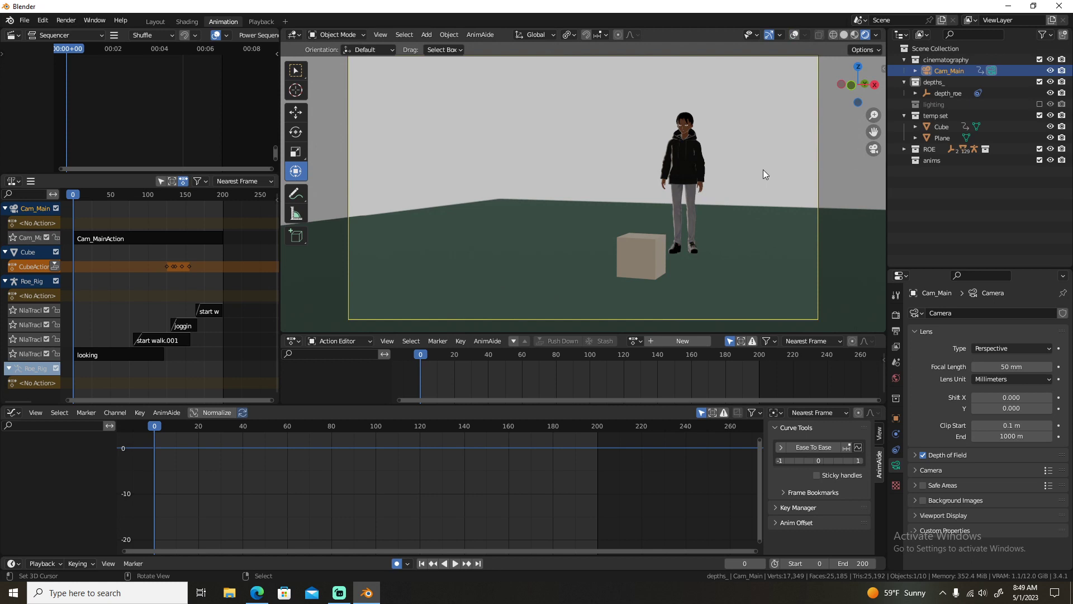
Play the shot through Cam_Main to check the new focus, deselect the camera, and return to frame 0.
{"action": "key", "text": "space"}
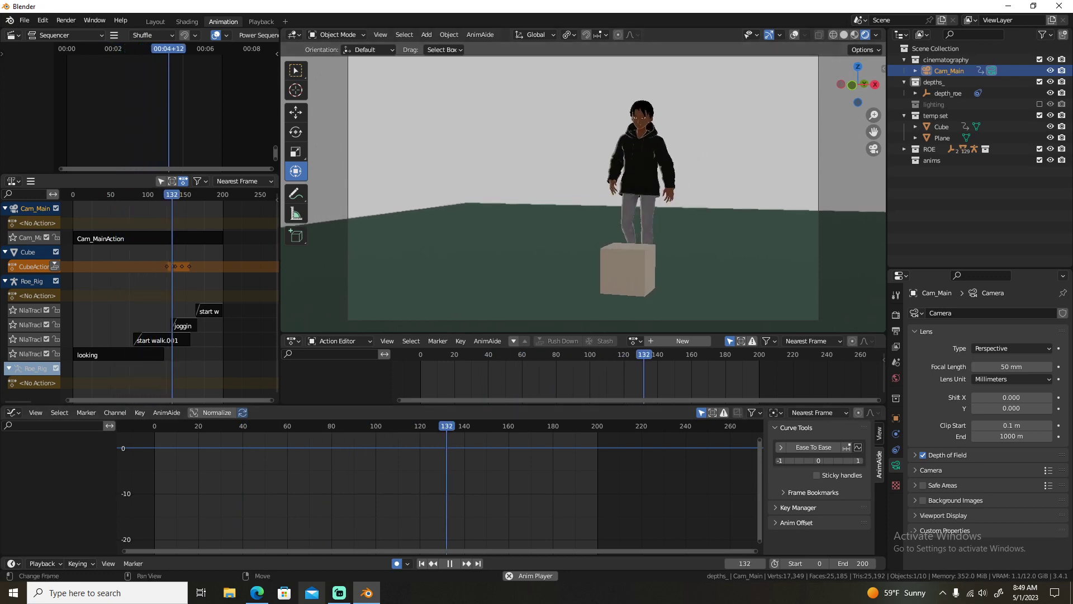
{"action": "left_click", "coordinate": [344, 597]}
{"action": "left_click", "coordinate": [345, 597]}
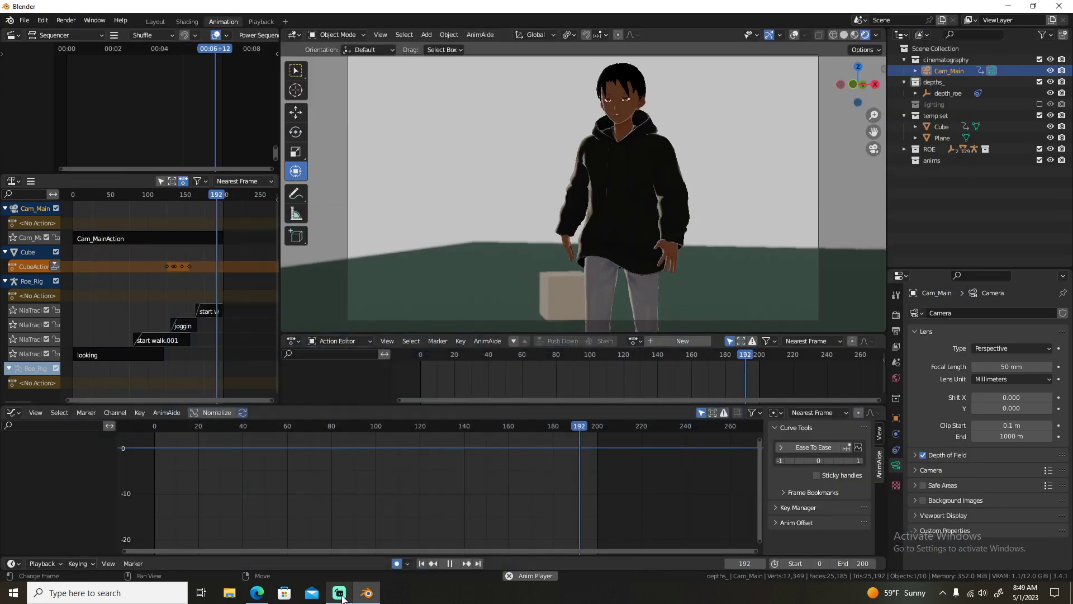
{"action": "right_click", "coordinate": [954, 212]}
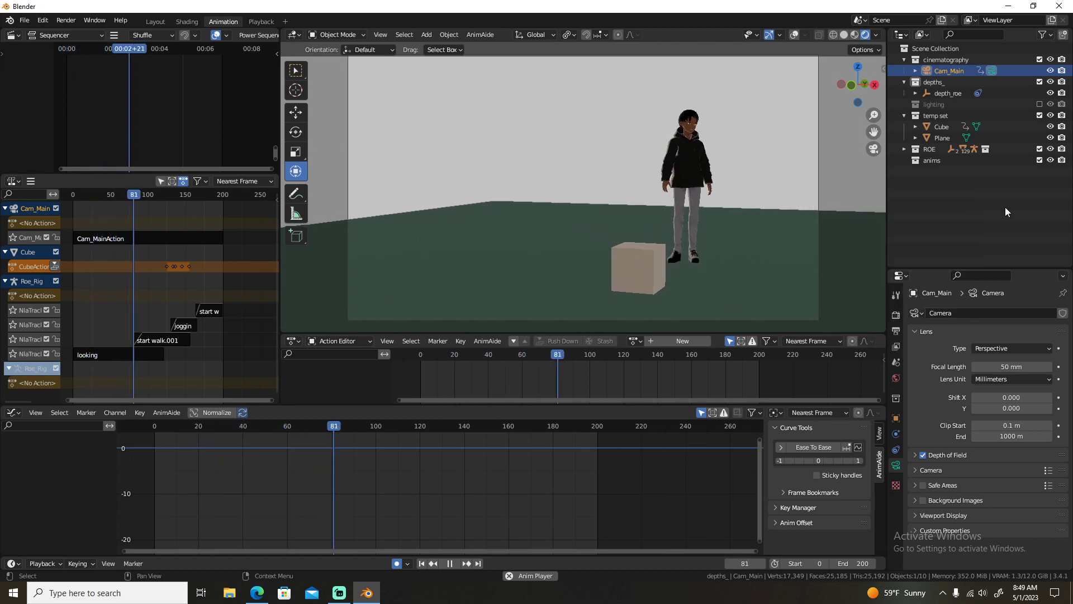
{"action": "left_click", "coordinate": [969, 204]}
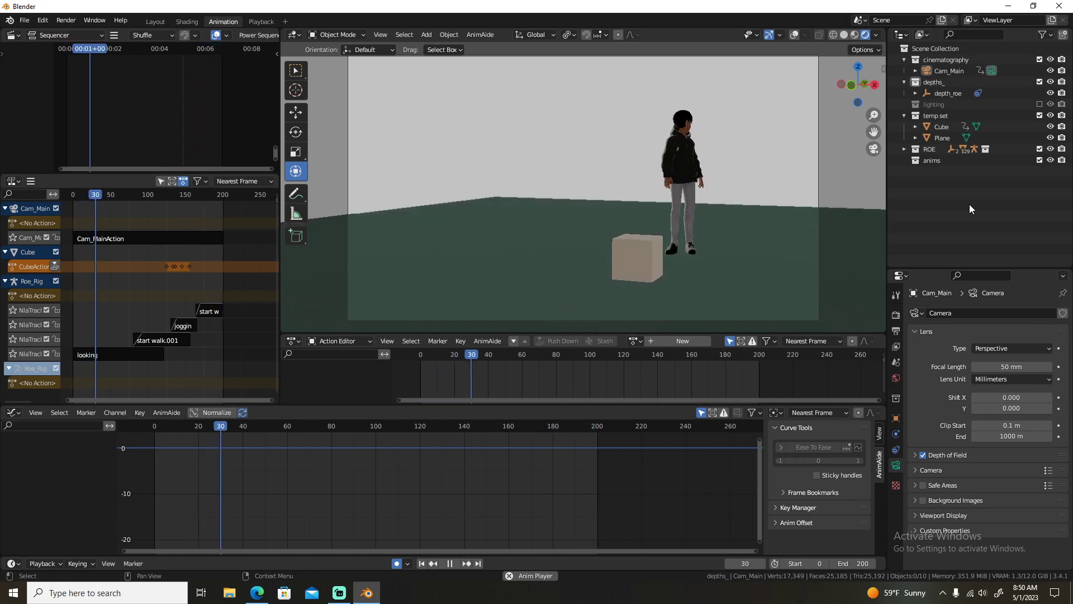
{"action": "key", "text": "space"}
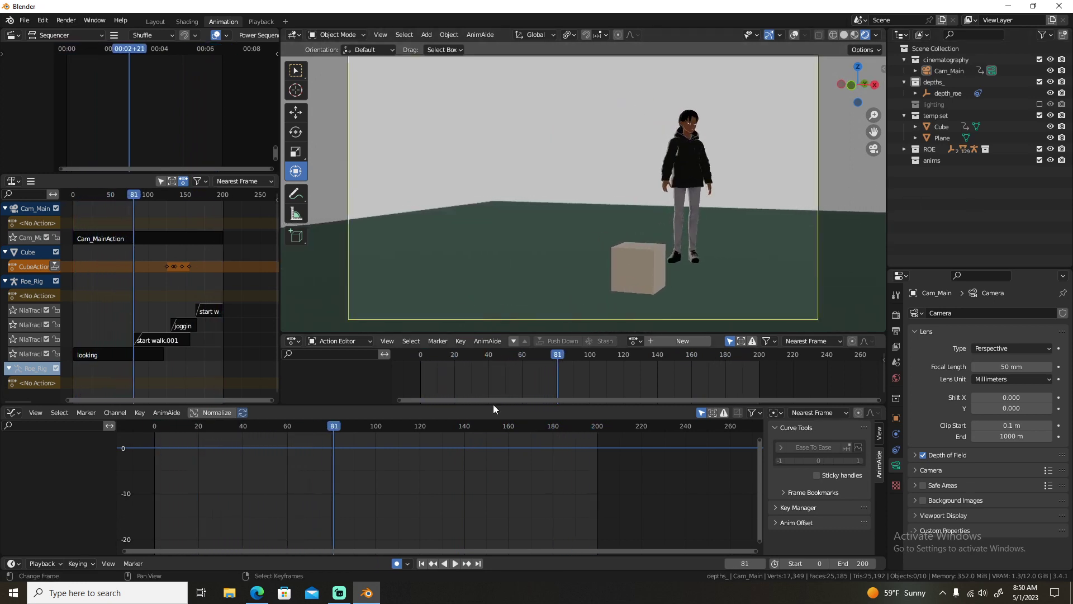
{"action": "left_click", "coordinate": [422, 563]}
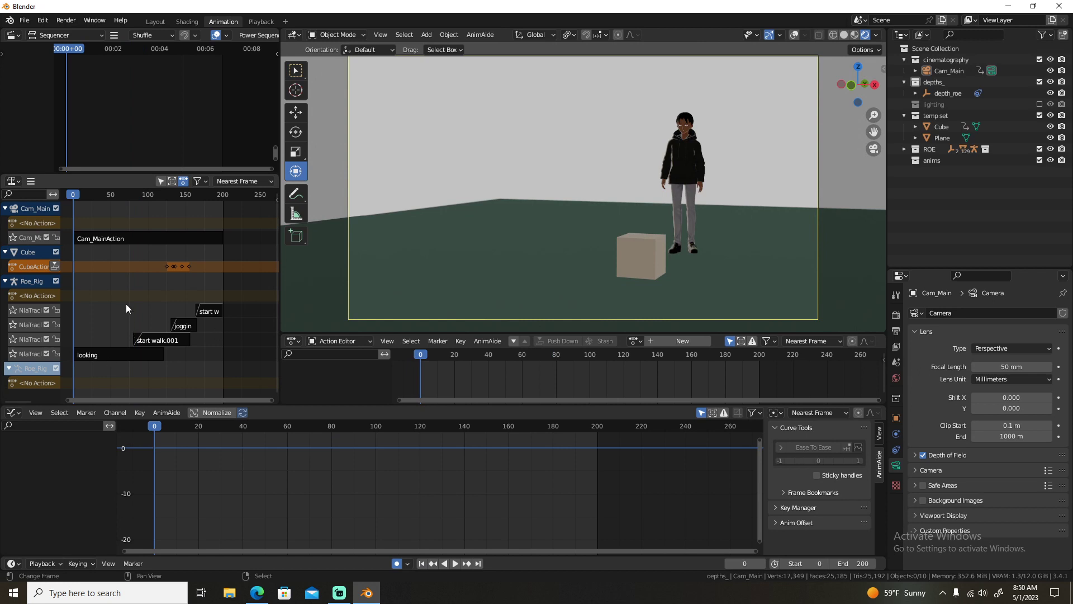
Select Roe_Rig's four NLA strips, turn the viewport overlays back on, and put the rig in Pose Mode.
{"action": "left_click_drag", "start_coordinate": [126, 307], "coordinate": [196, 367]}
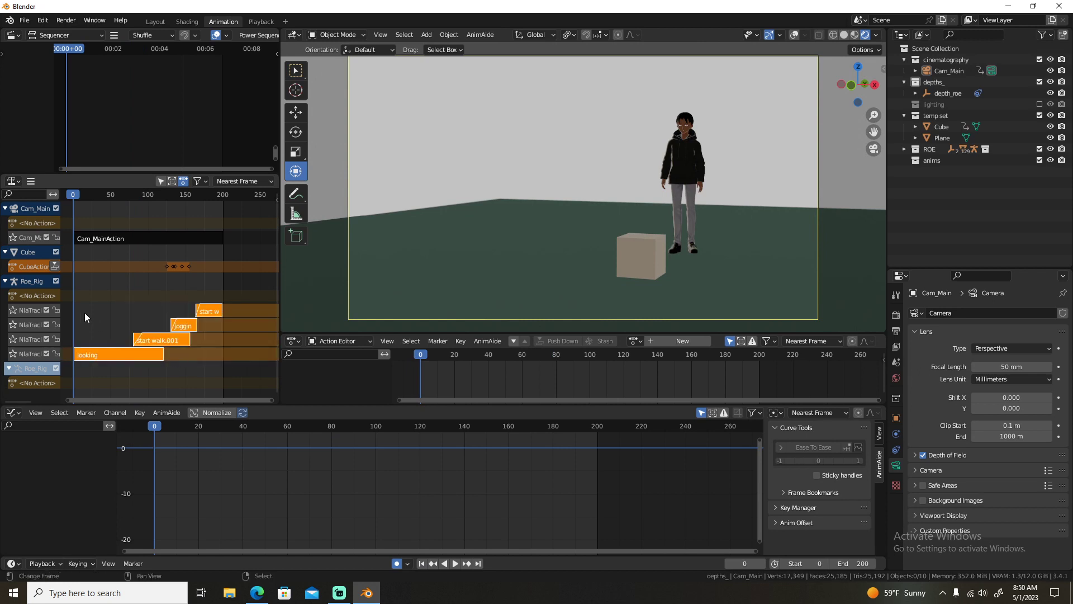
{"action": "left_click", "coordinate": [795, 35]}
{"action": "left_click", "coordinate": [711, 145]}
{"action": "key", "text": "ctrl+Tab"}
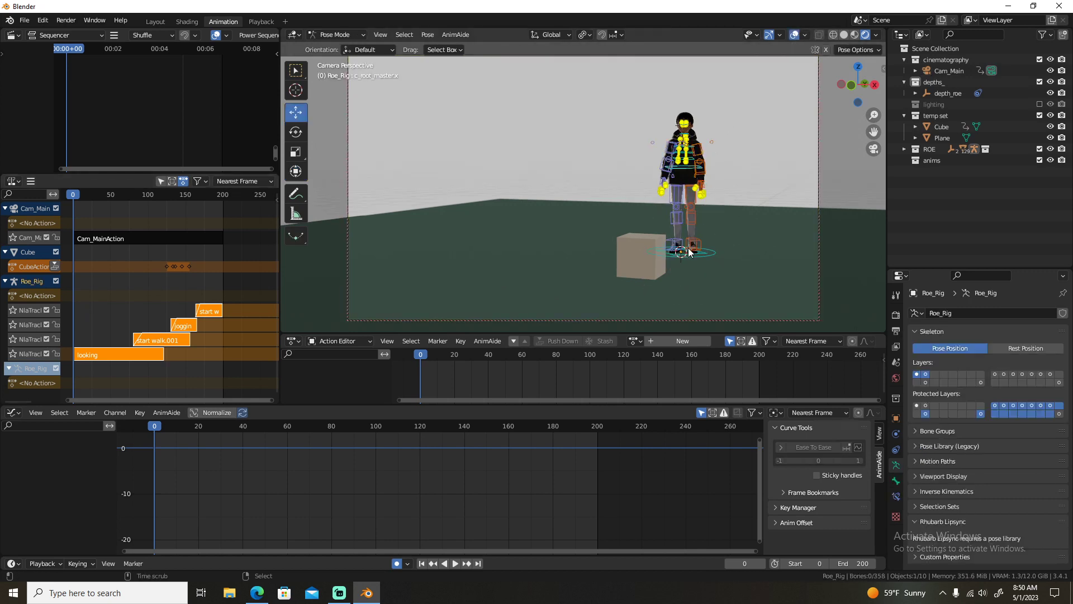
{"action": "left_click_drag", "start_coordinate": [662, 261], "coordinate": [664, 260]}
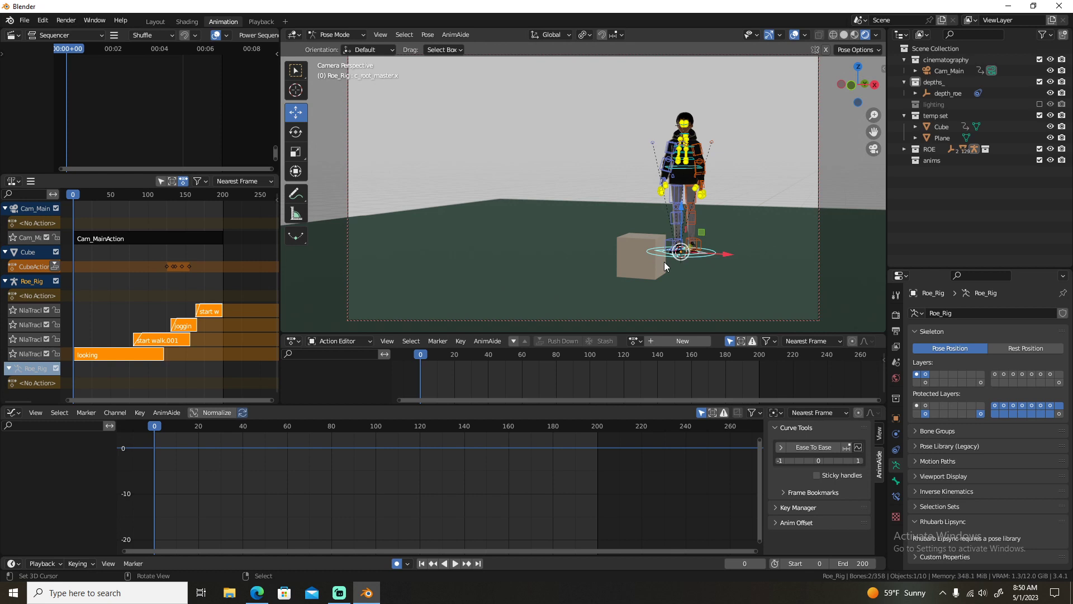
Select all visible bones and bake their pose action over frames 0 to 200 with Only Selected Bones and Clean Curves.
{"action": "key", "text": "a"}
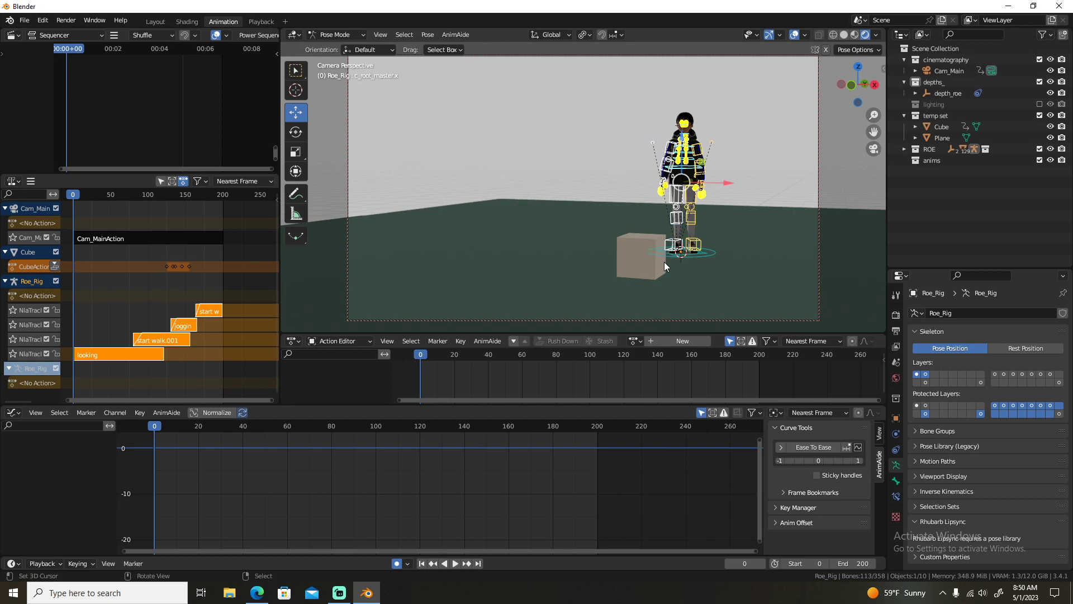
{"action": "left_click", "coordinate": [428, 36]}
{"action": "mouse_move", "coordinate": [457, 97]}
{"action": "left_click", "coordinate": [583, 147]}
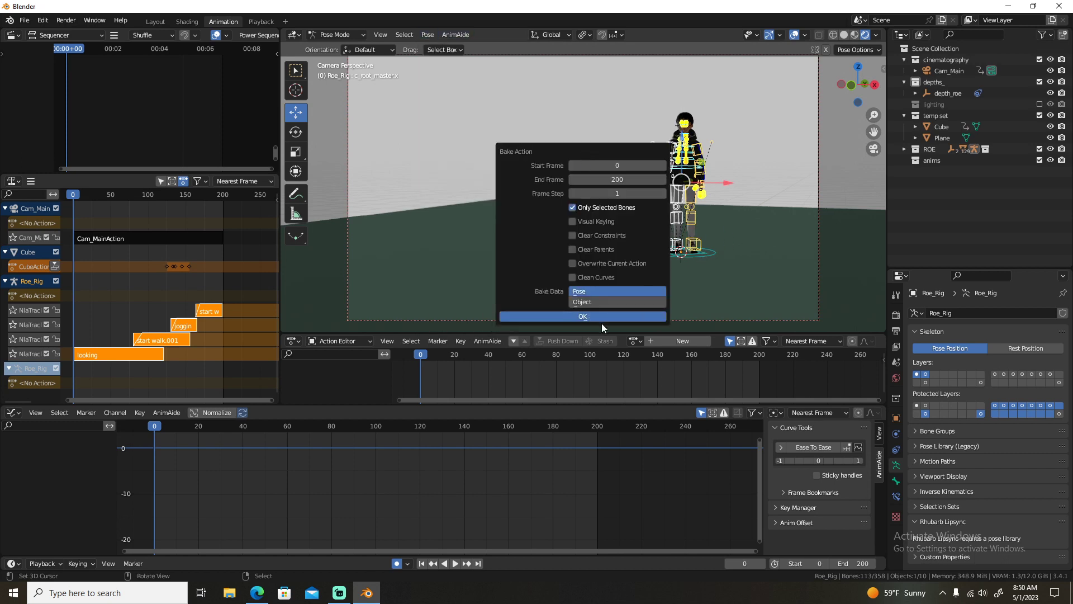
{"action": "left_click", "coordinate": [590, 278]}
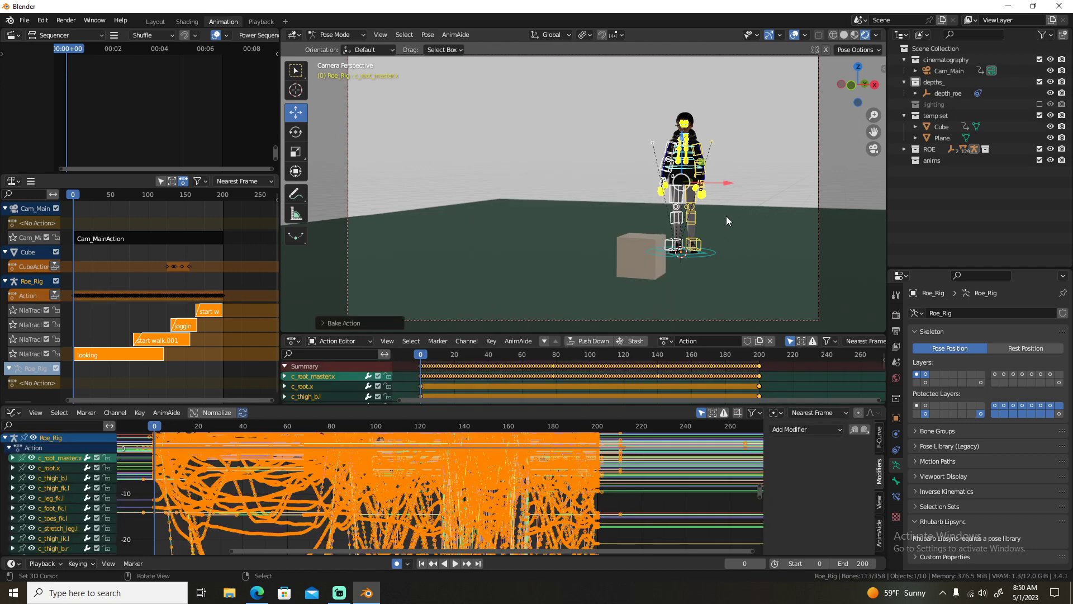
{"action": "key", "text": "Home"}
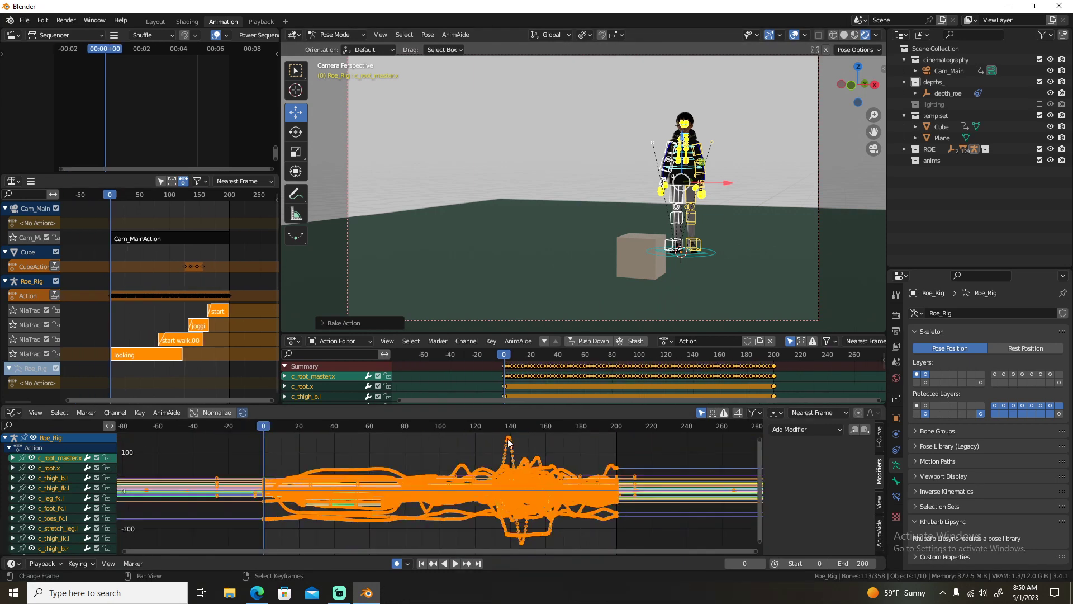
{"action": "scroll", "coordinate": [558, 381], "scroll_direction": "down", "scroll_amount": 1}
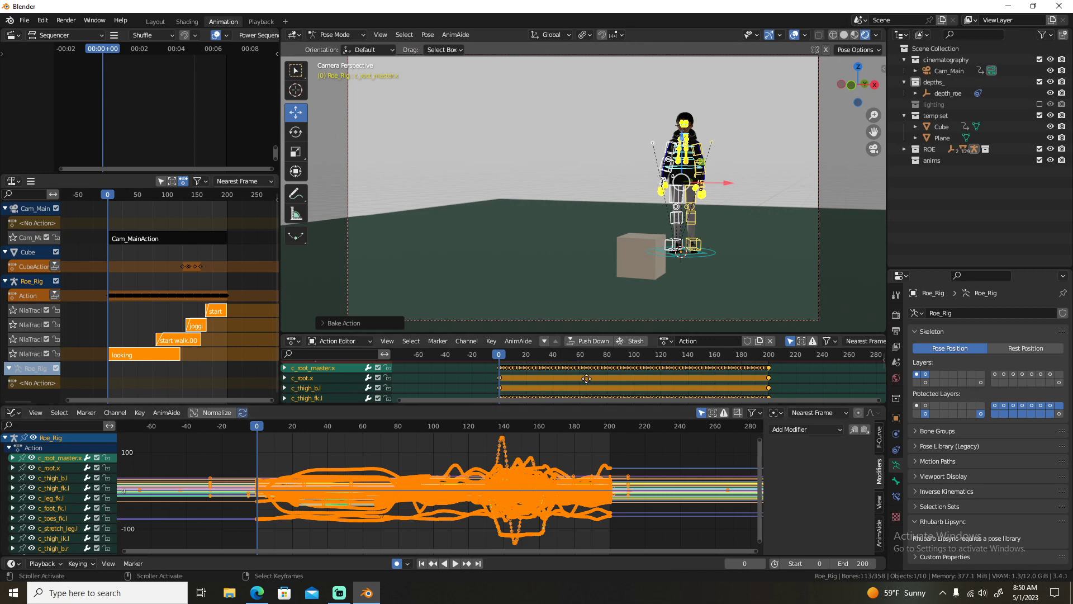
Rename the baked action to actionRoe_actionWalkStumble and delete Roe_Rig's four original NLA strips.
{"action": "mouse_move", "coordinate": [586, 384]}
{"action": "middle_mouse_down"}
{"action": "mouse_move", "coordinate": [583, 370]}
{"action": "mouse_move", "coordinate": [576, 385]}
{"action": "middle_mouse_up"}
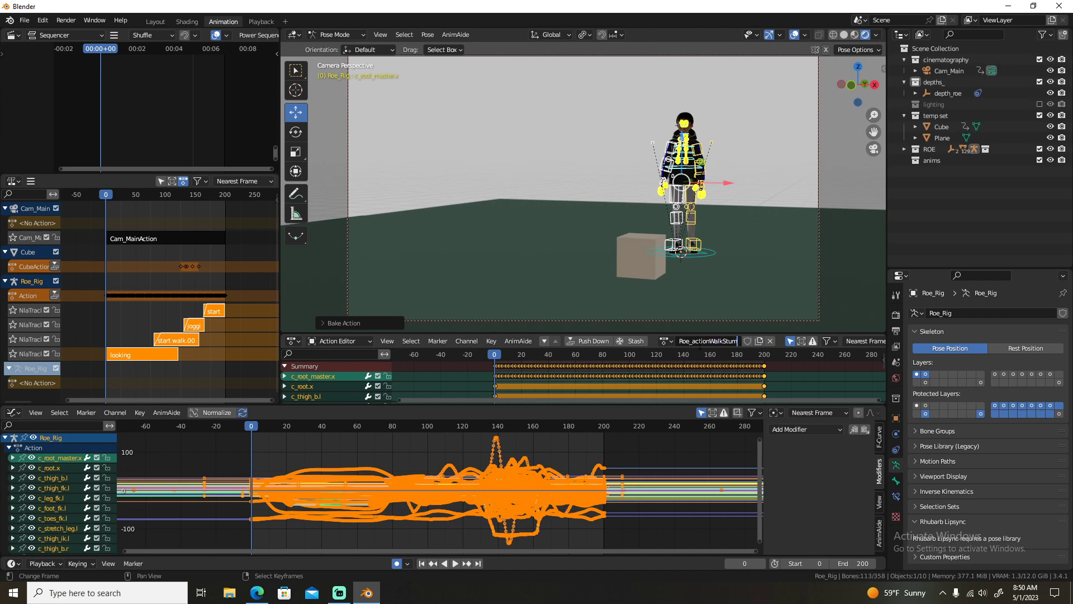
{"action": "key", "text": "Return"}
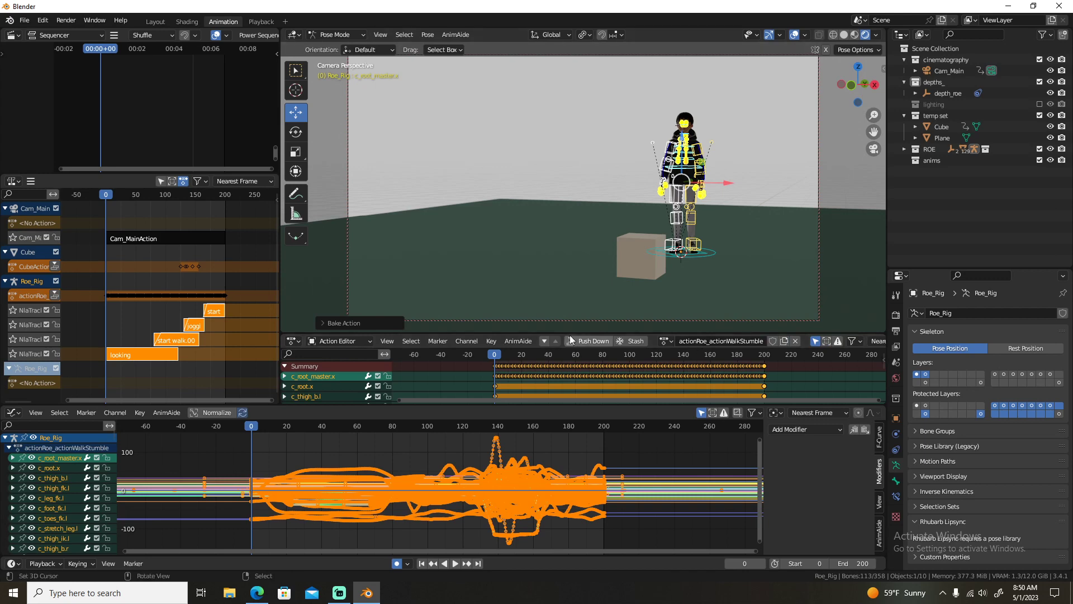
{"action": "left_click_drag", "start_coordinate": [137, 317], "coordinate": [221, 375]}
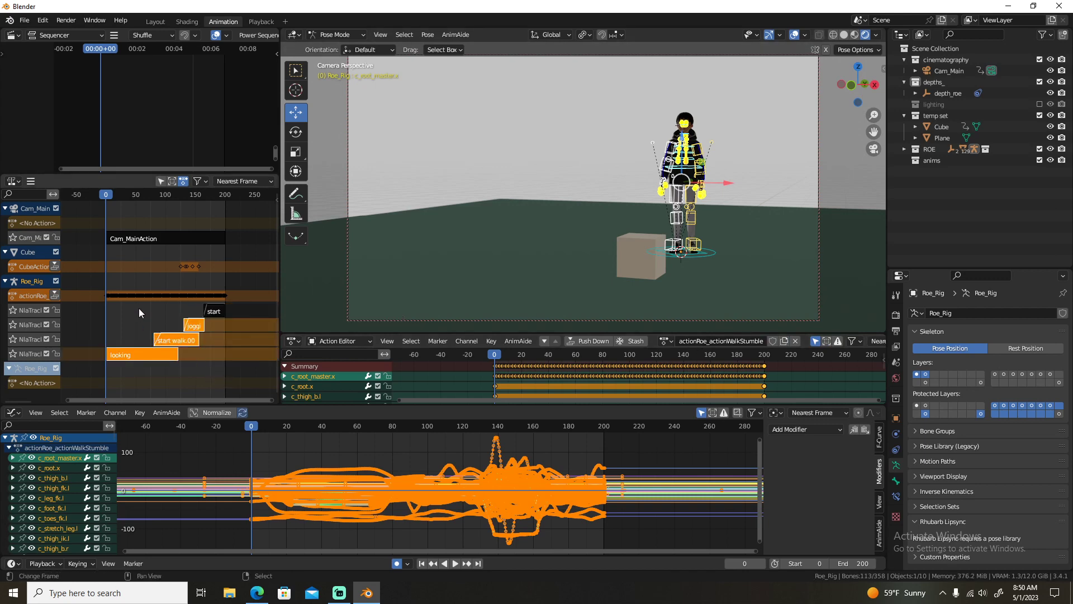
{"action": "left_click_drag", "start_coordinate": [139, 308], "coordinate": [221, 368]}
{"action": "key", "text": "x"}
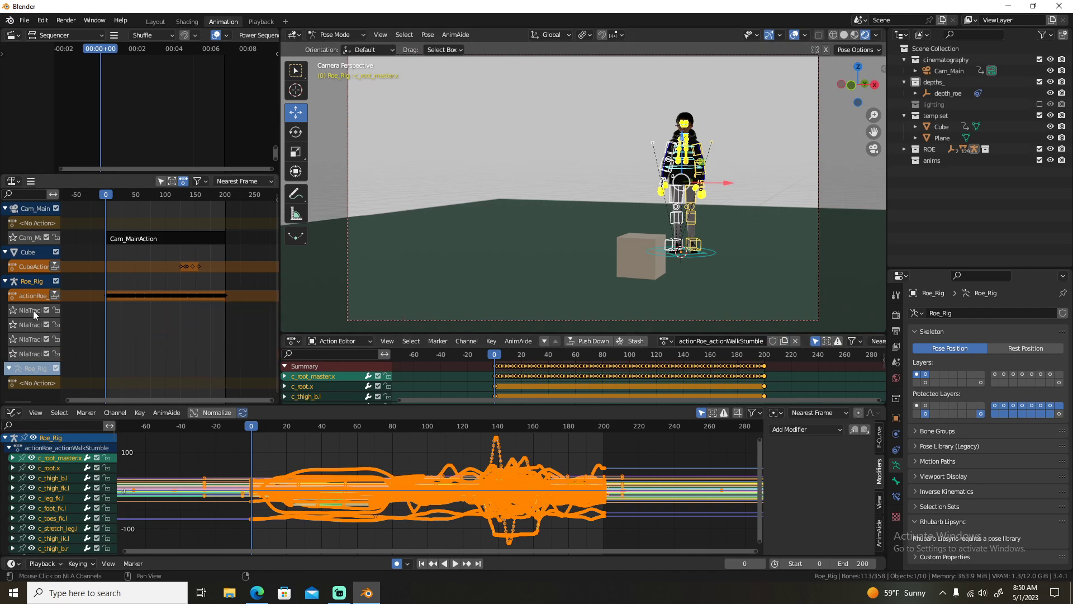
Delete Roe_Rig's four emptied NLA tracks and push the baked action down into an NLA strip of its own.
{"action": "key", "text": "x"}
{"action": "key", "text": "x"}
{"action": "key", "text": "x"}
{"action": "left_click", "coordinate": [54, 294]}
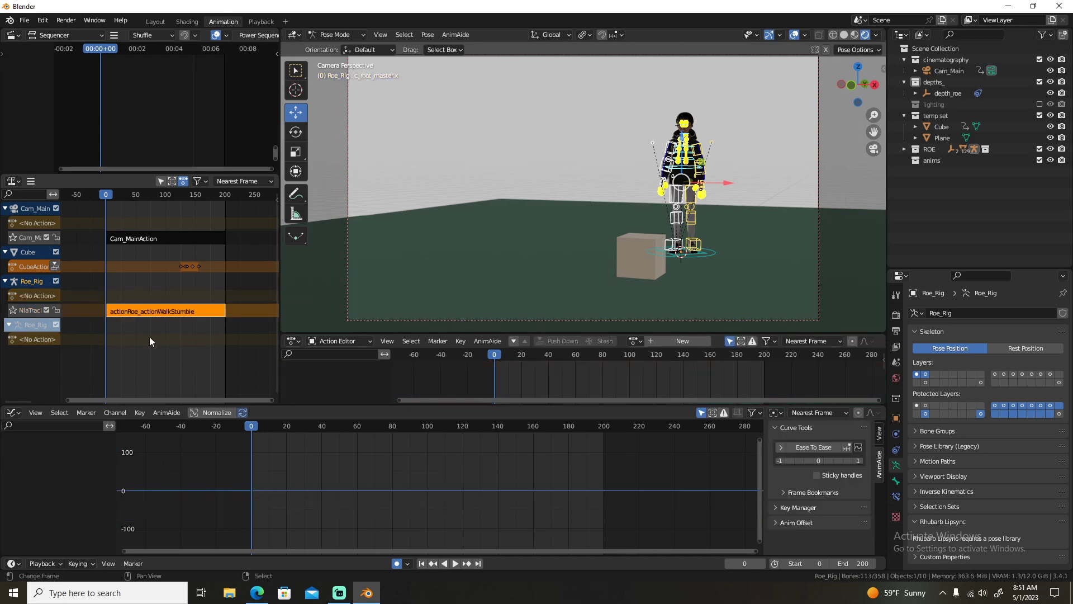
Return Roe_Rig to Object Mode, turn off the viewport overlays, and select Cam_Main.
{"action": "key", "text": "ctrl+Tab"}
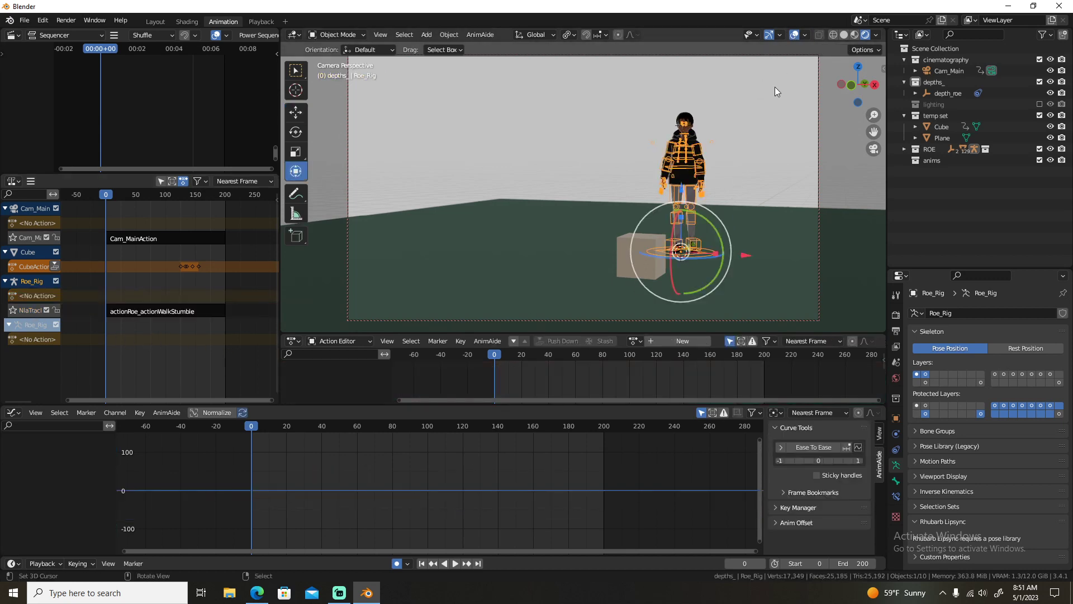
{"action": "left_click", "coordinate": [774, 86]}
{"action": "left_click", "coordinate": [793, 36]}
{"action": "left_click", "coordinate": [982, 67]}
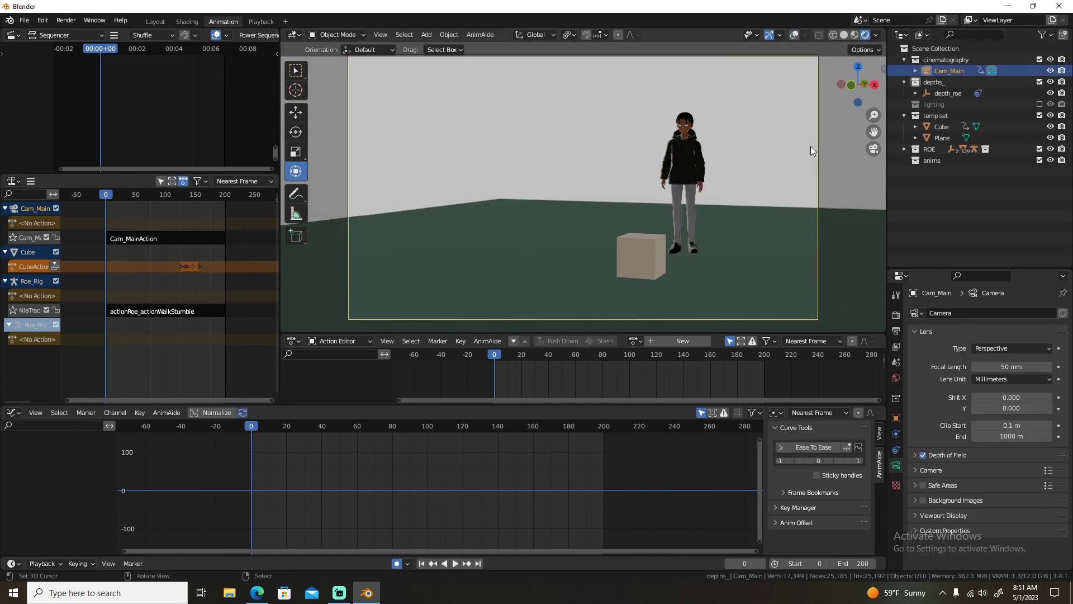
Push the Cube's action down into an NLA strip and play the shot through Cam_Main.
{"action": "left_click", "coordinate": [54, 266]}
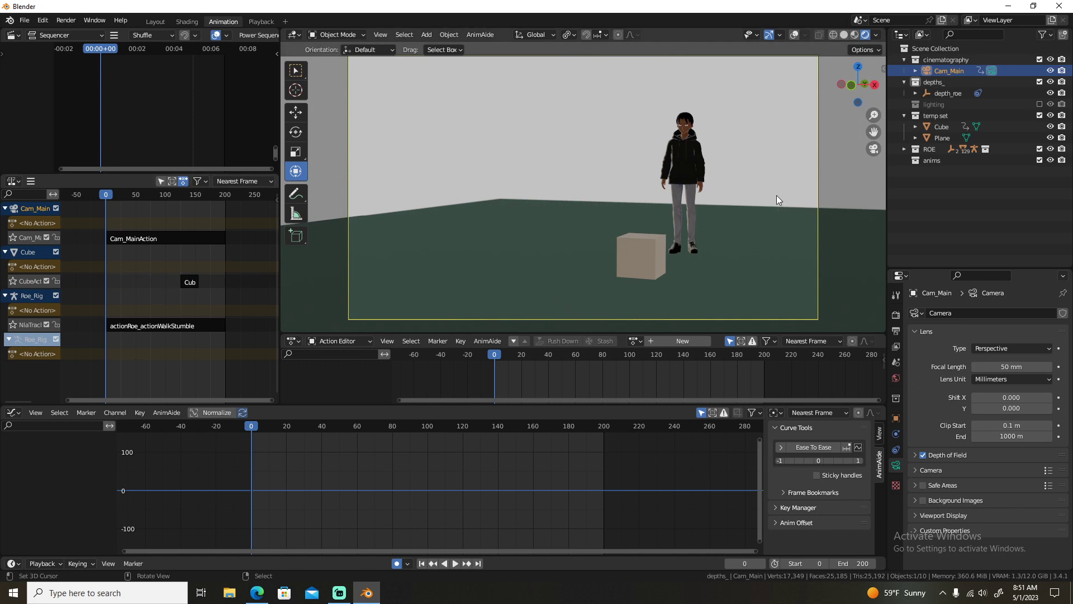
{"action": "key", "text": "space"}
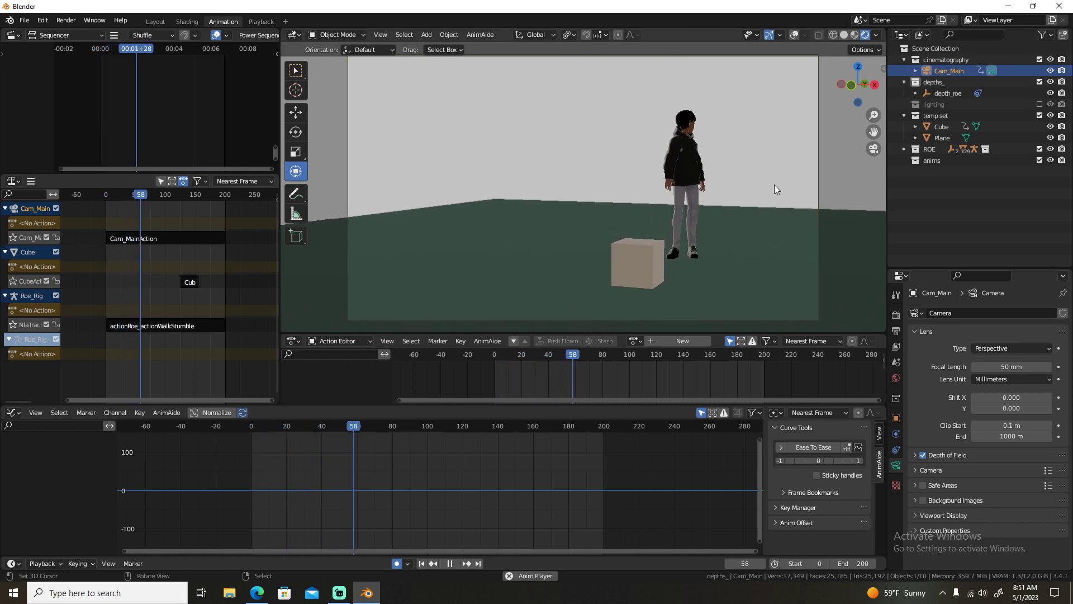